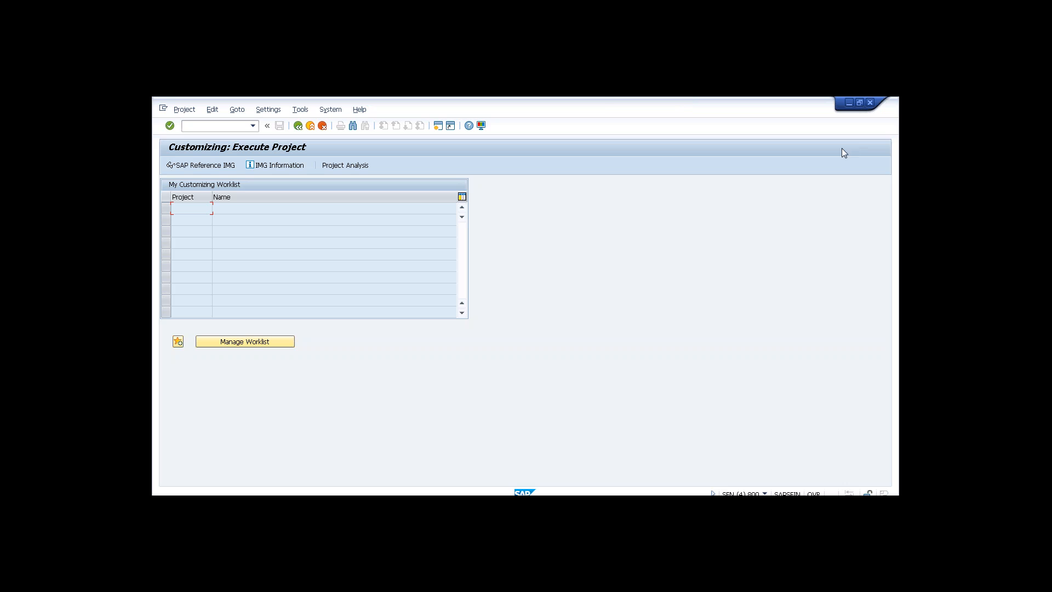
Go to transaction FI12 from the customizing project screen
mouse_move(599, 102)
click(216, 126)
text(/nfi12)
key(Return)
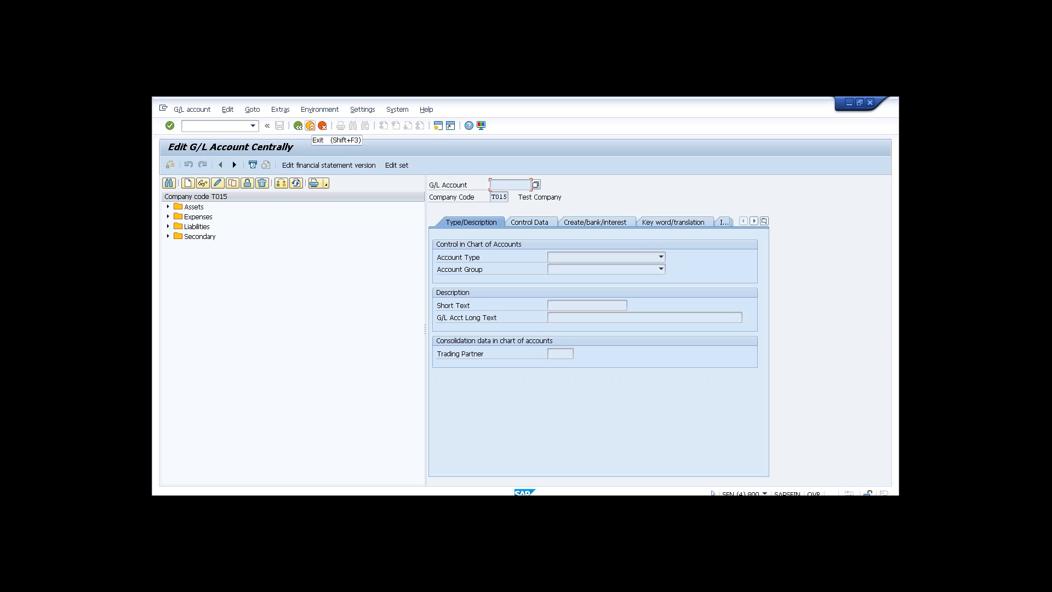
Go to transaction SPRO and display the SAP Reference IMG
click(218, 126)
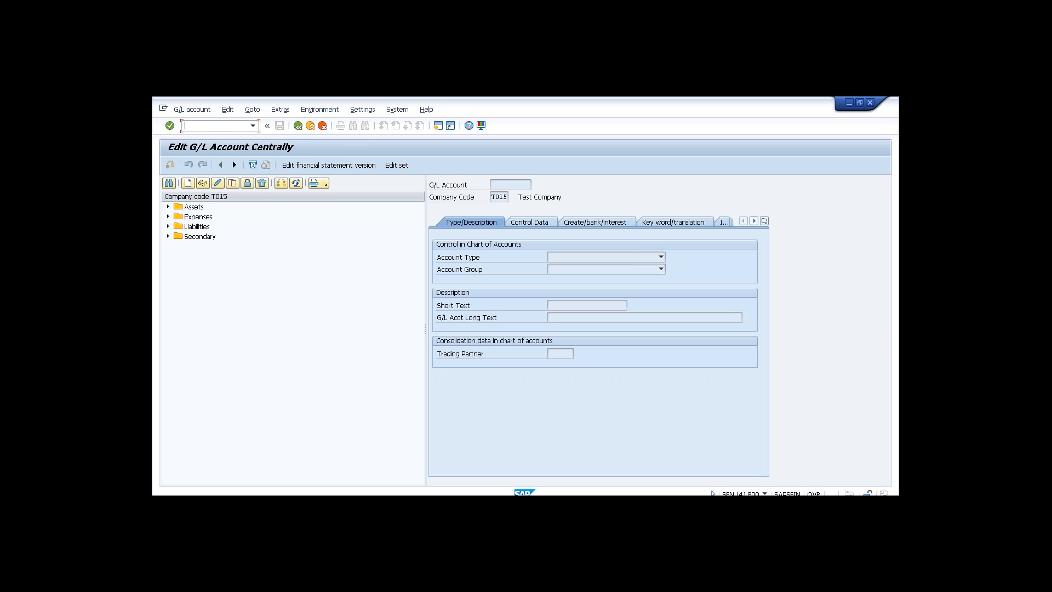
text(/nspro)
key(Return)
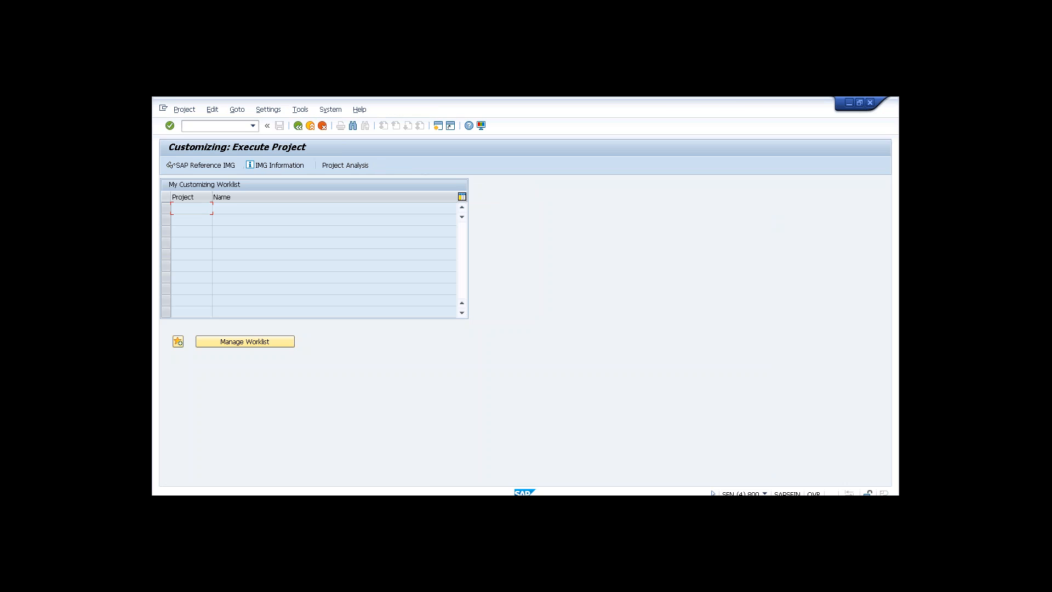
click(192, 163)
mouse_move(649, 102)
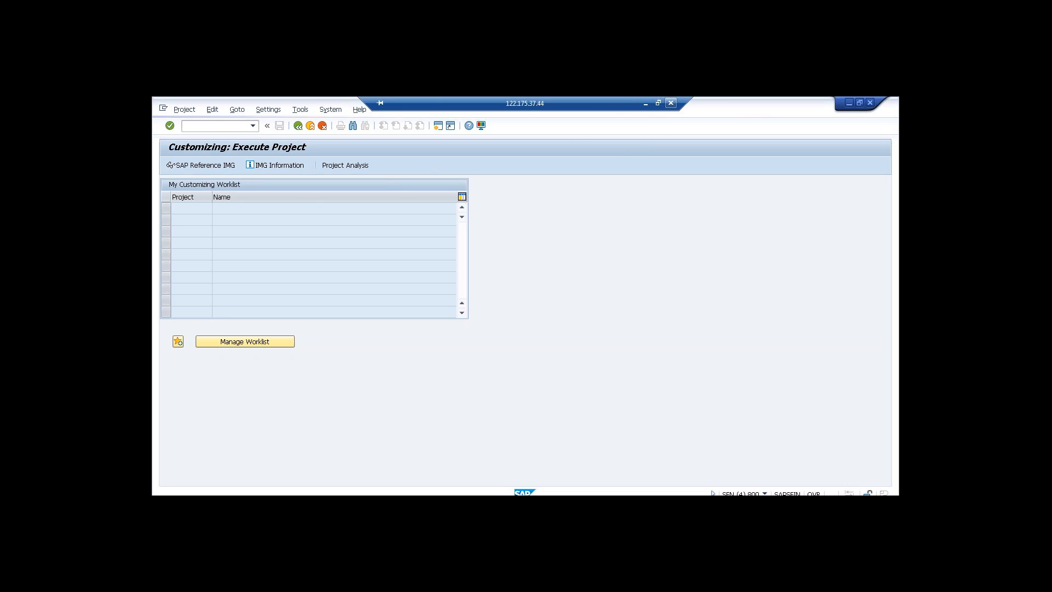
click(670, 103)
click(566, 341)
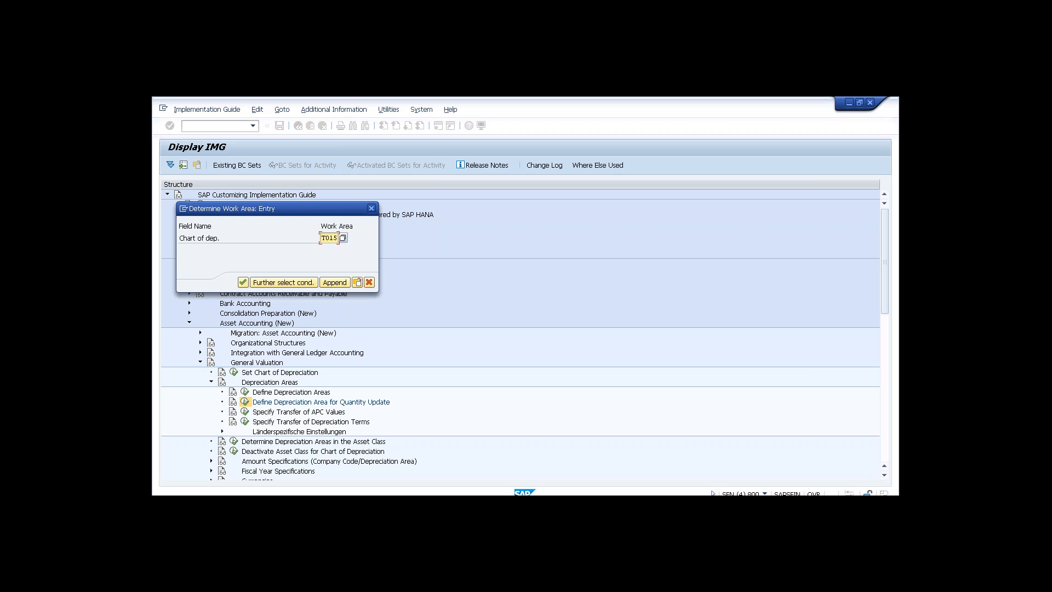
View which depreciation area updates quantities for chart of depreciation T015, and return to the implementation guide
click(246, 285)
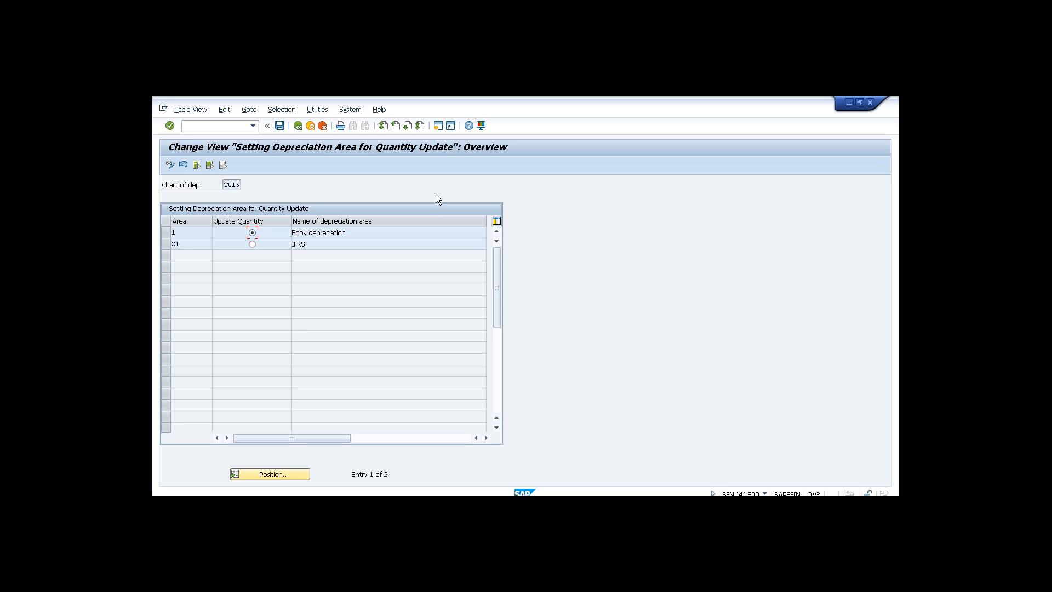
click(310, 127)
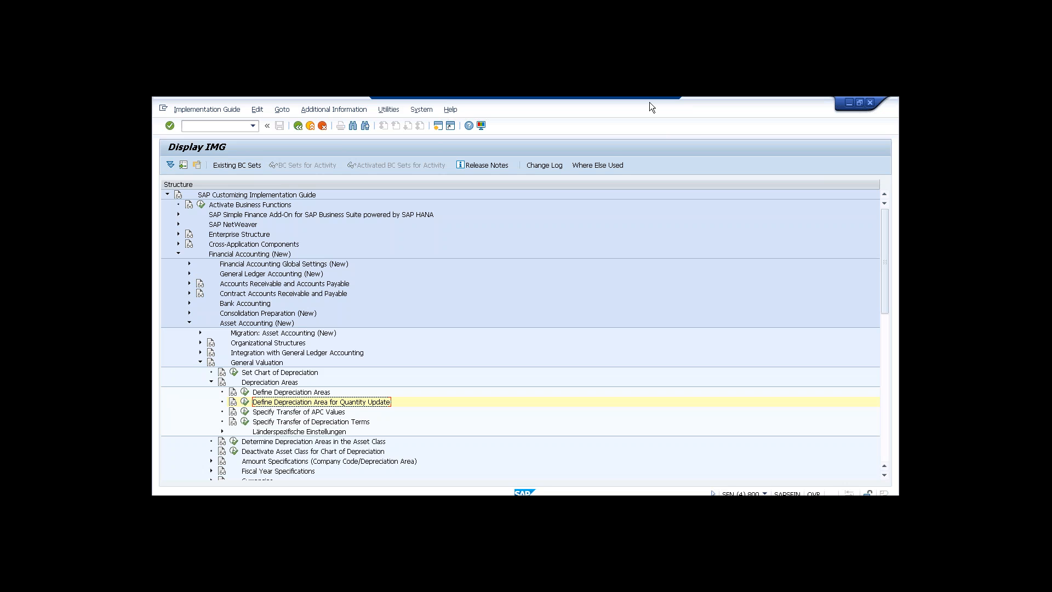
mouse_move(647, 103)
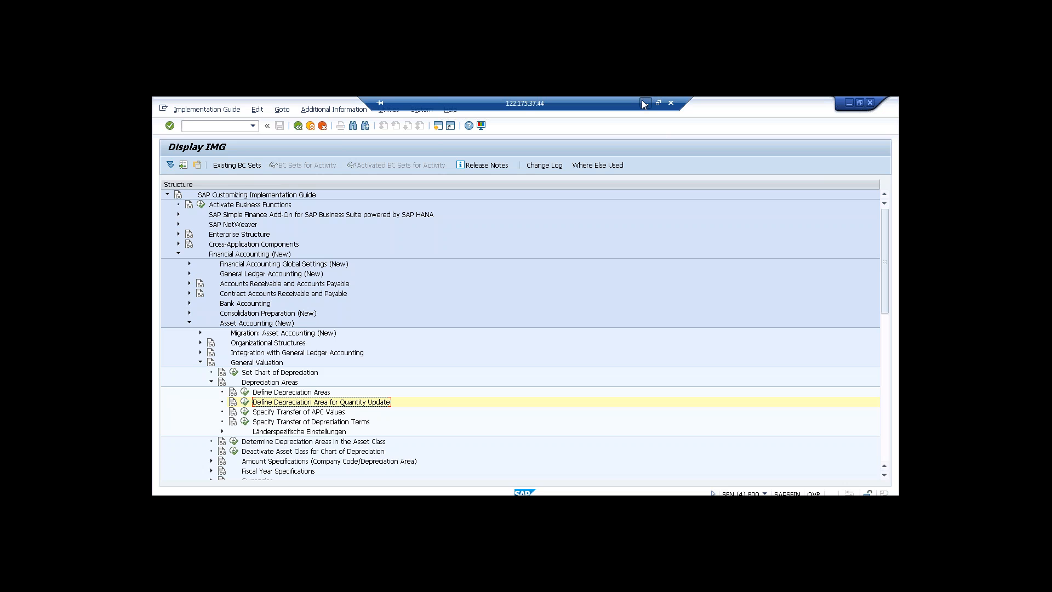
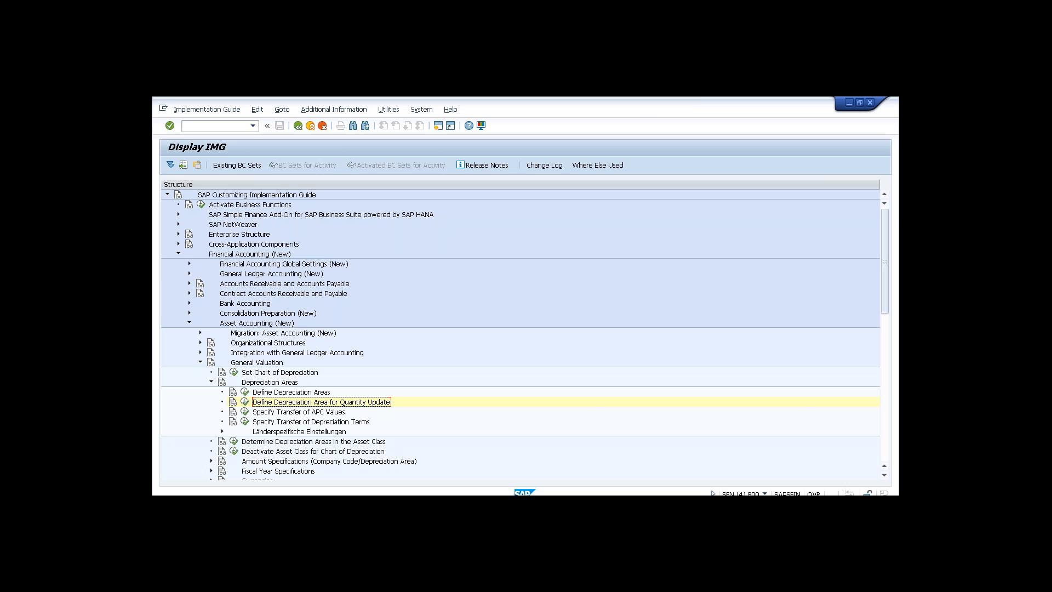
Switch to Internet Explorer and examine the SAP Help page on FI-AA, Parallel Valuation, including its fiscal year variant restriction
key(alt+Tab)
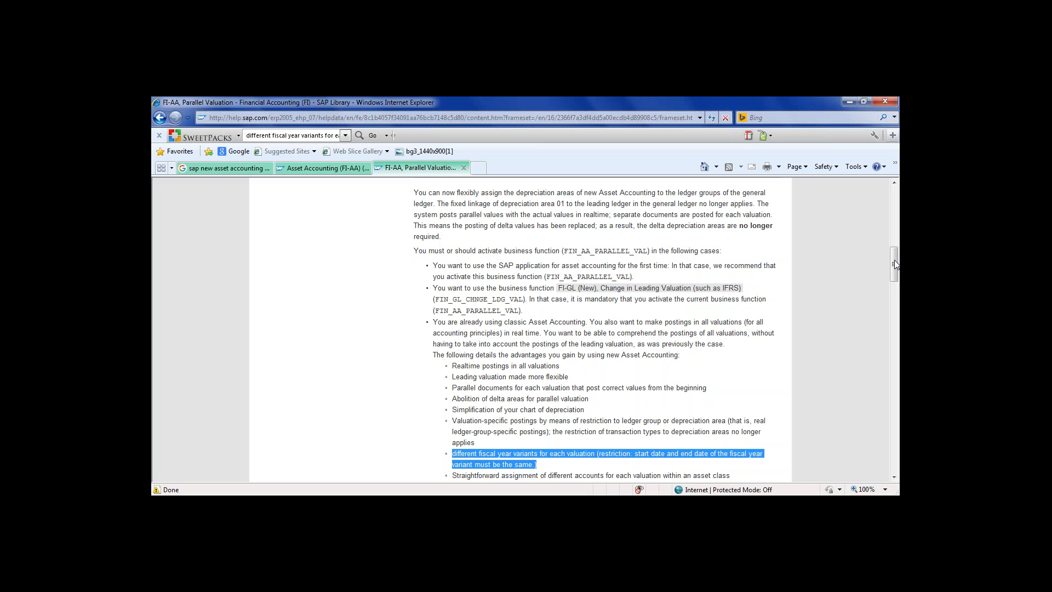
scroll(895, 264, down, 3)
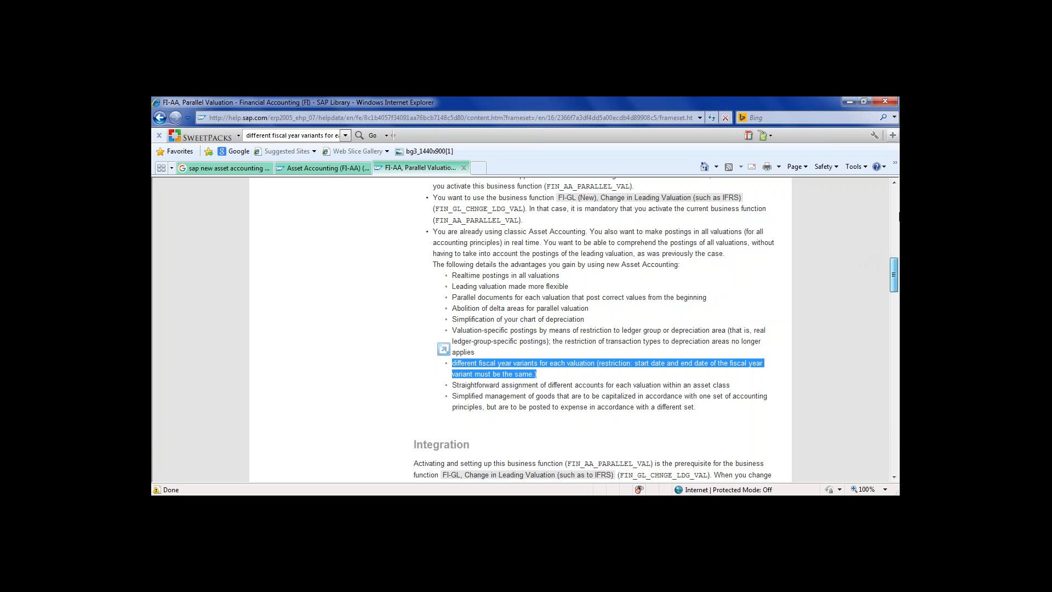
drag(895, 269, 899, 204)
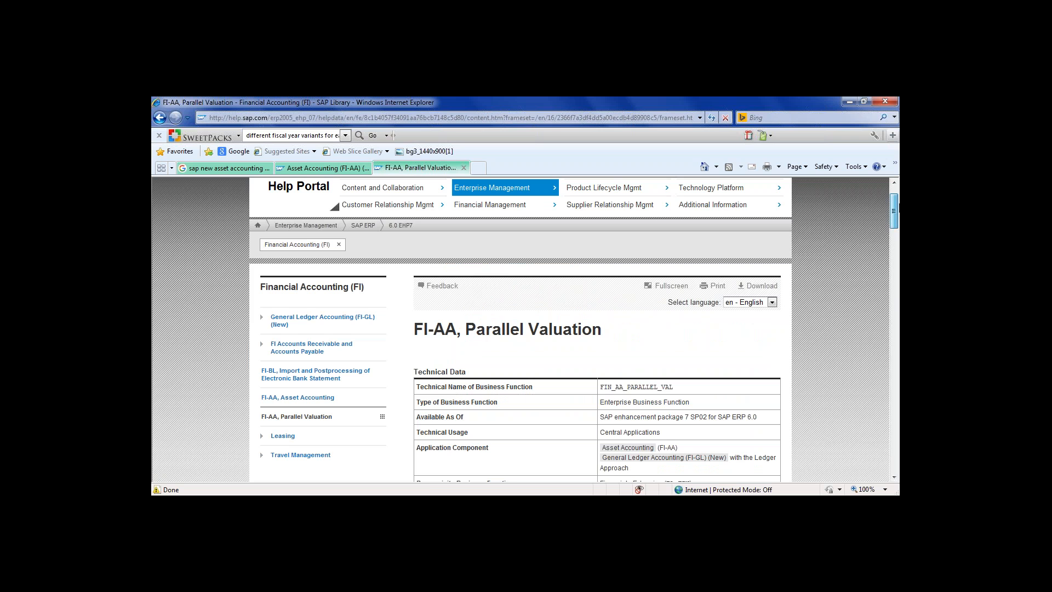
scroll(898, 207, up, 1)
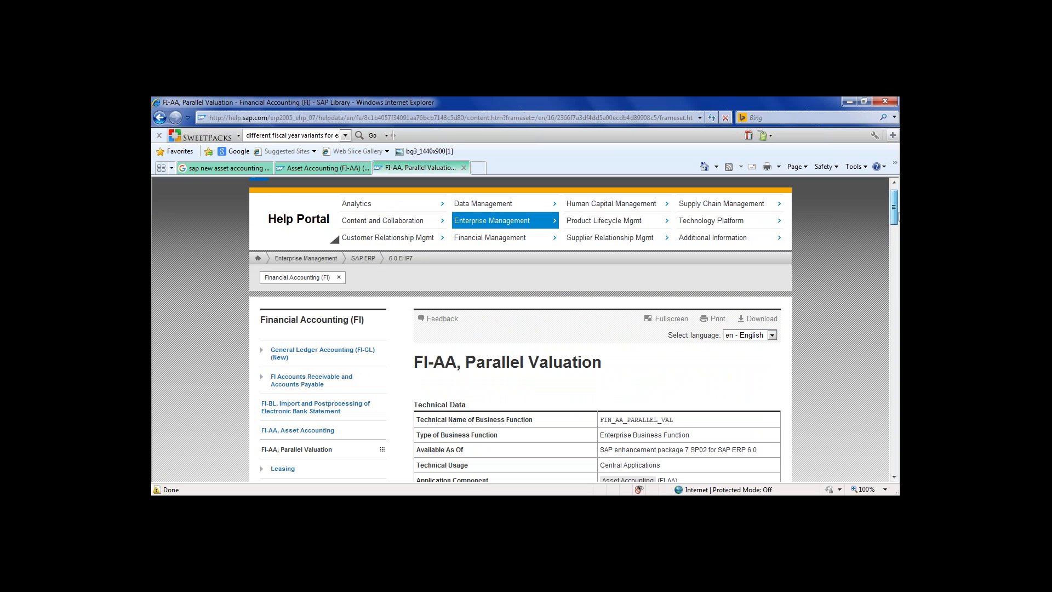
drag(899, 217, 892, 270)
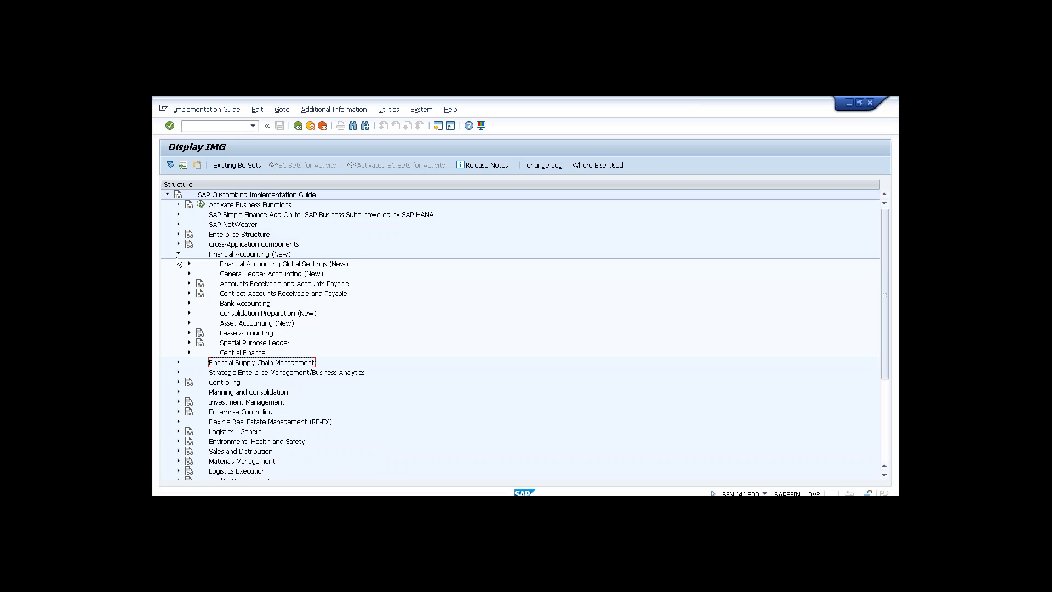
Open Define Settings for Journal Entry Ledger under the ledger settings of Financial Accounting Global Settings (New)
click(179, 255)
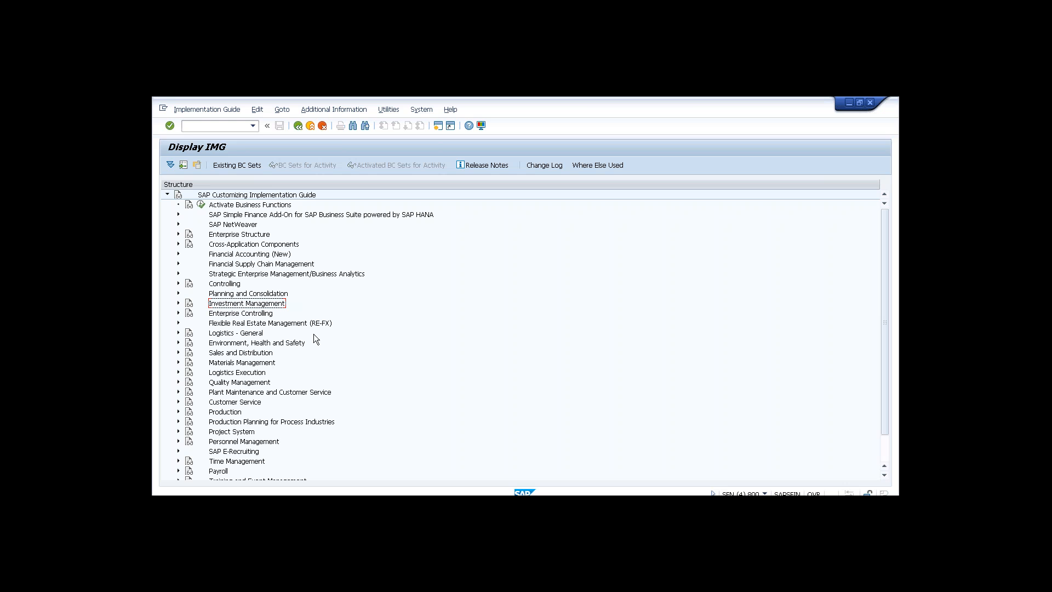
click(178, 253)
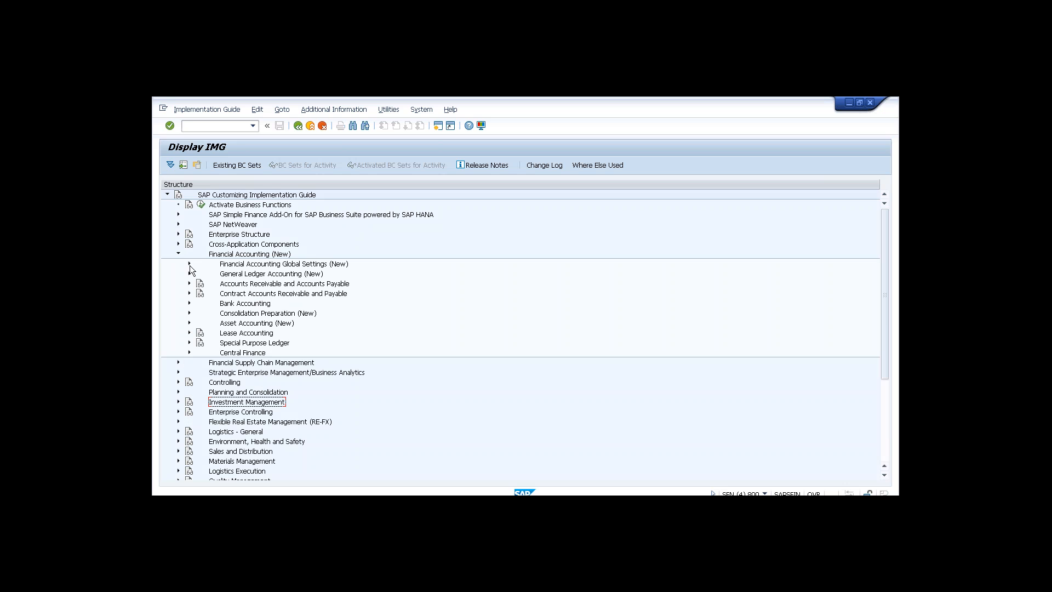
click(190, 264)
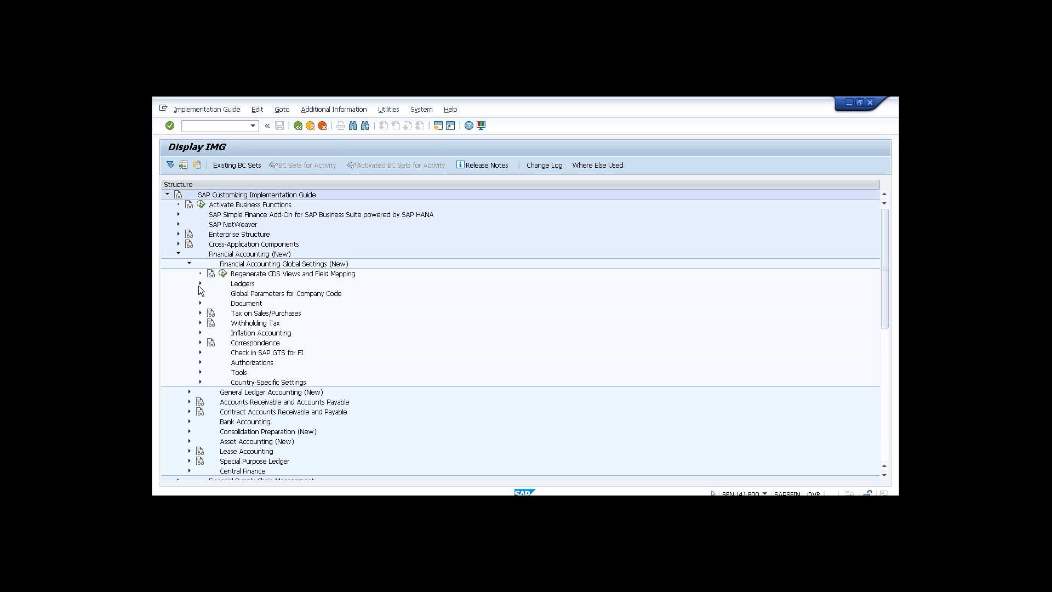
click(200, 283)
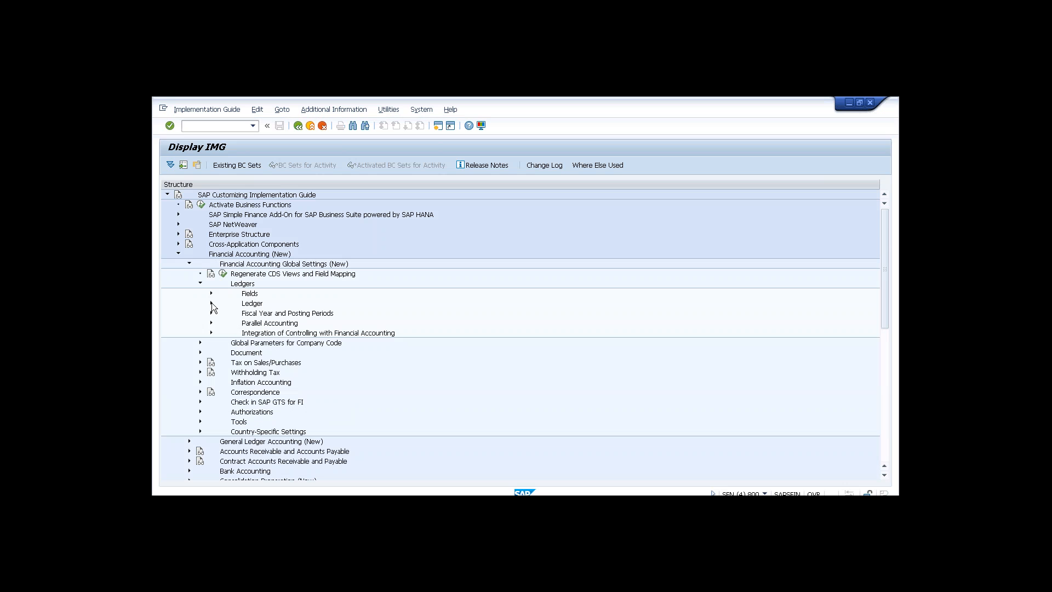
click(211, 303)
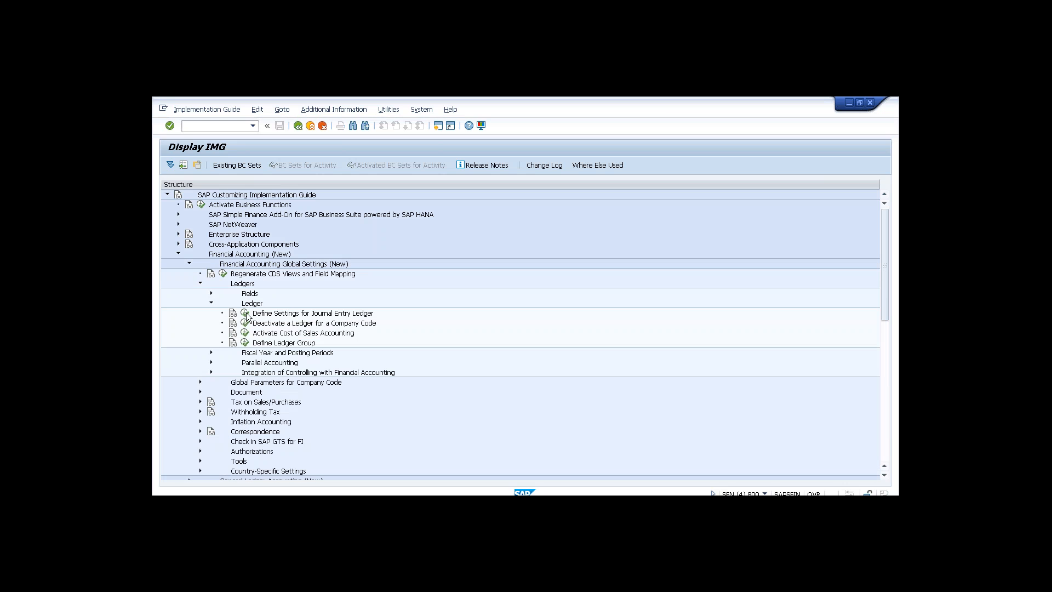
click(246, 315)
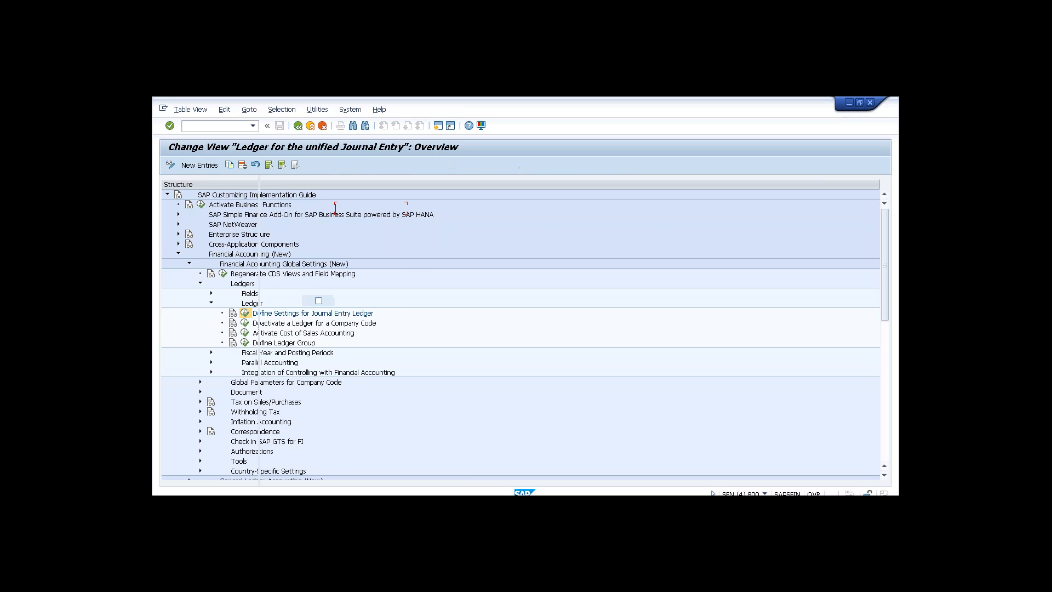
Display the company code settings of leading ledger 0L and position the list at company code 7140
click(266, 219)
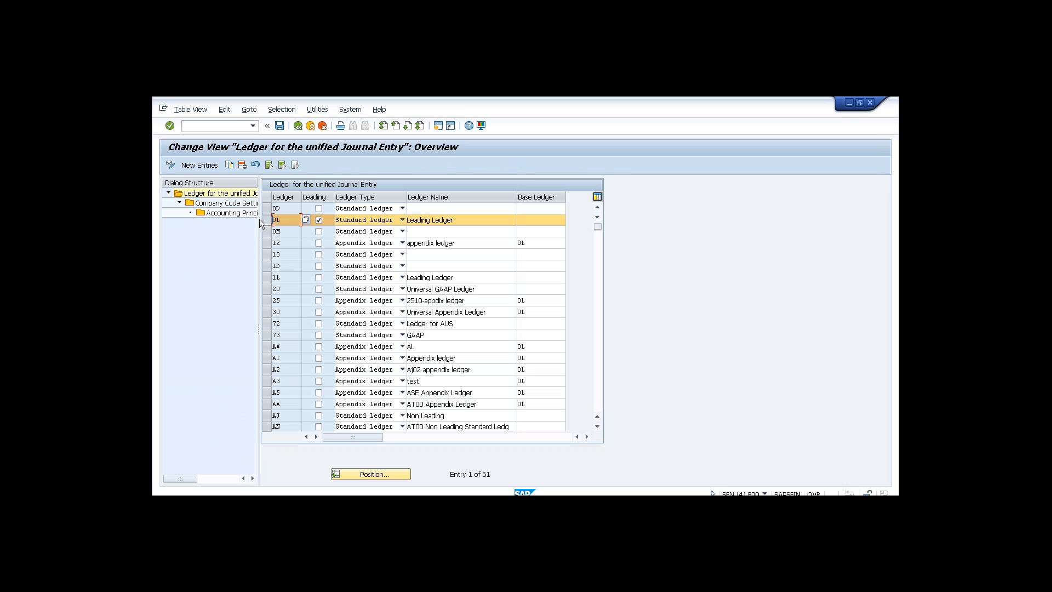
double_click(234, 205)
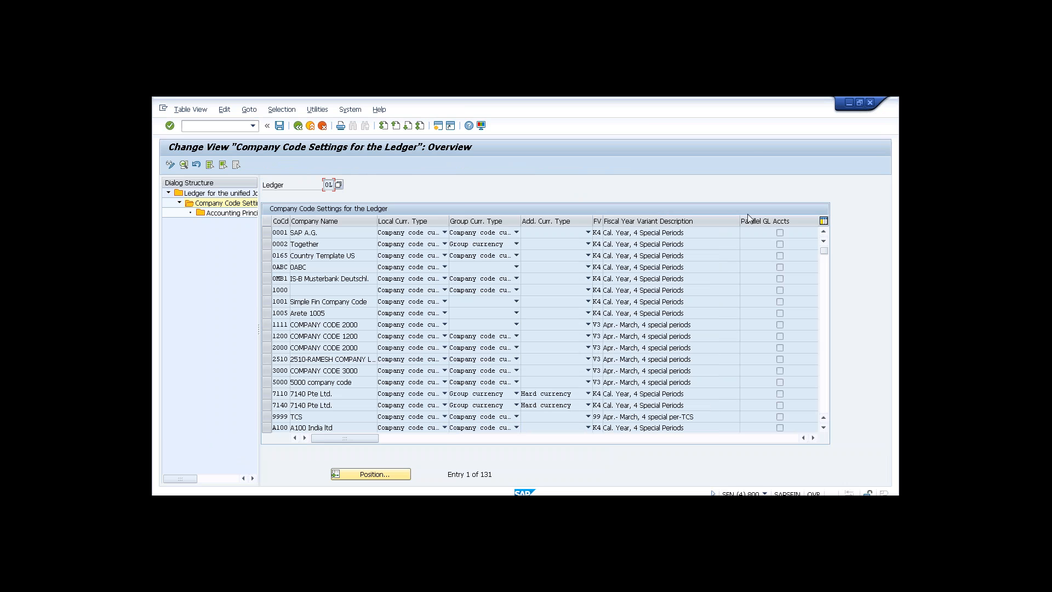
click(823, 375)
click(373, 475)
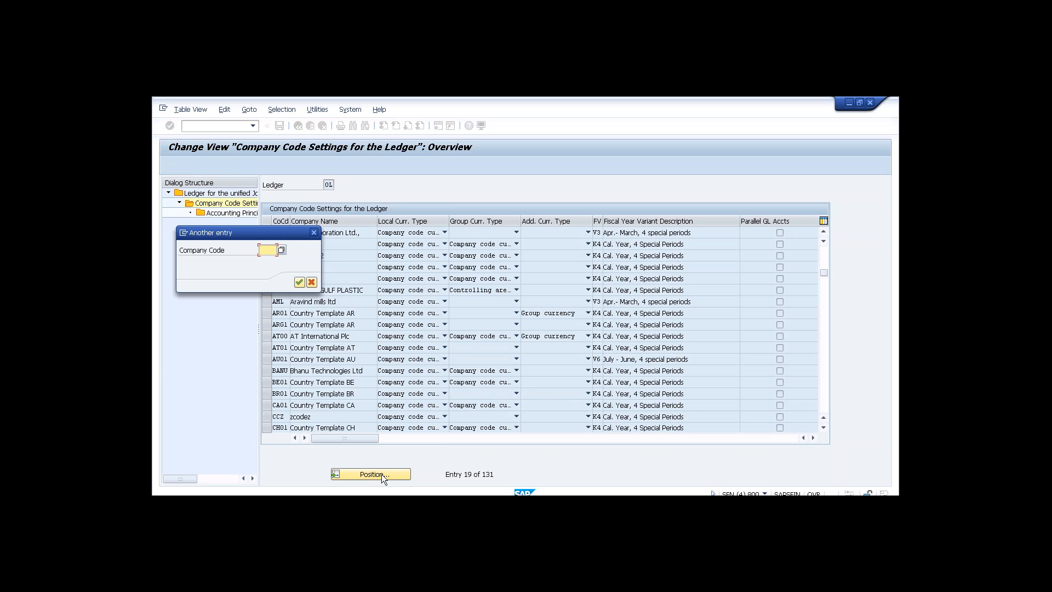
text(7140)
key(Return)
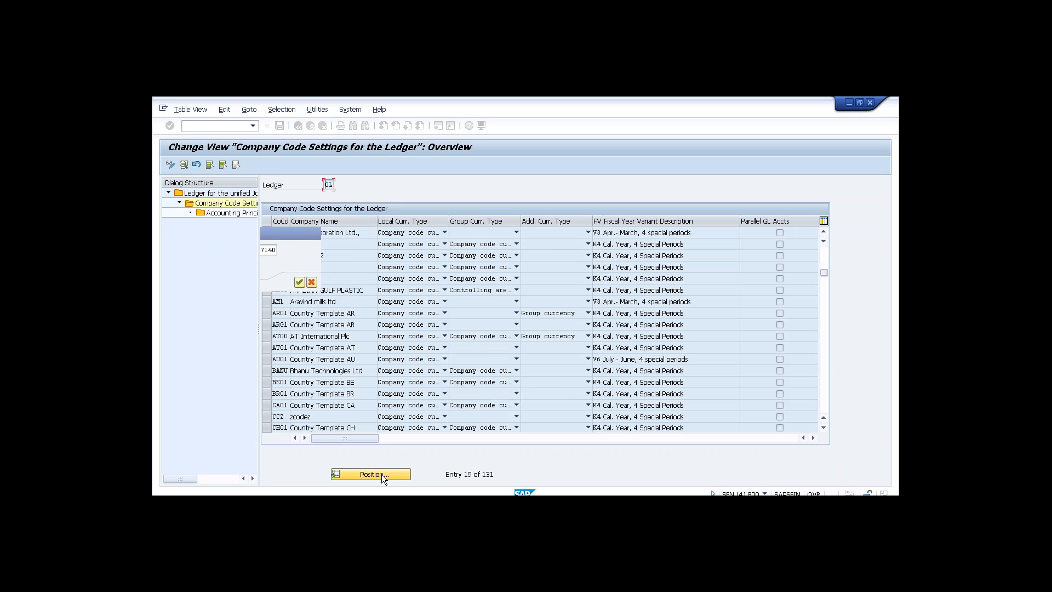
Check the fiscal year variant in company code 7140's details for ledger 0L, and return to the ledger overview
double_click(298, 234)
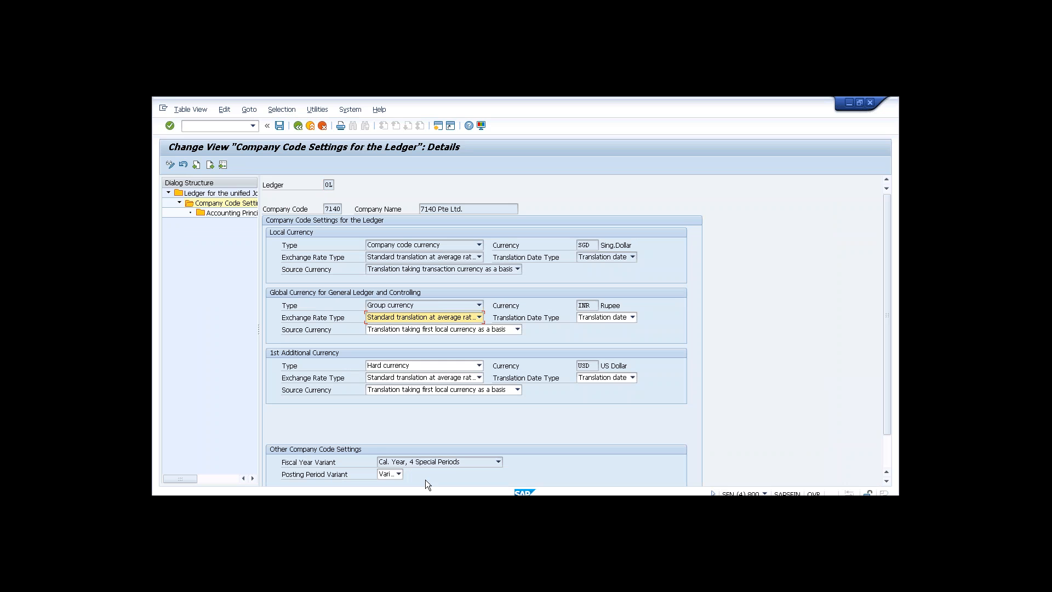
click(498, 462)
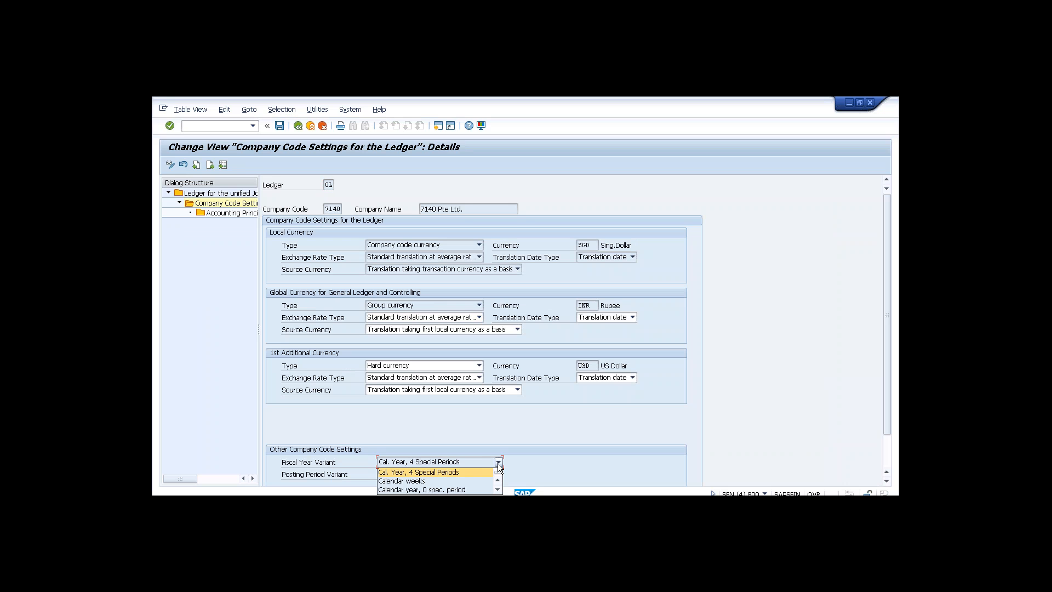
click(436, 472)
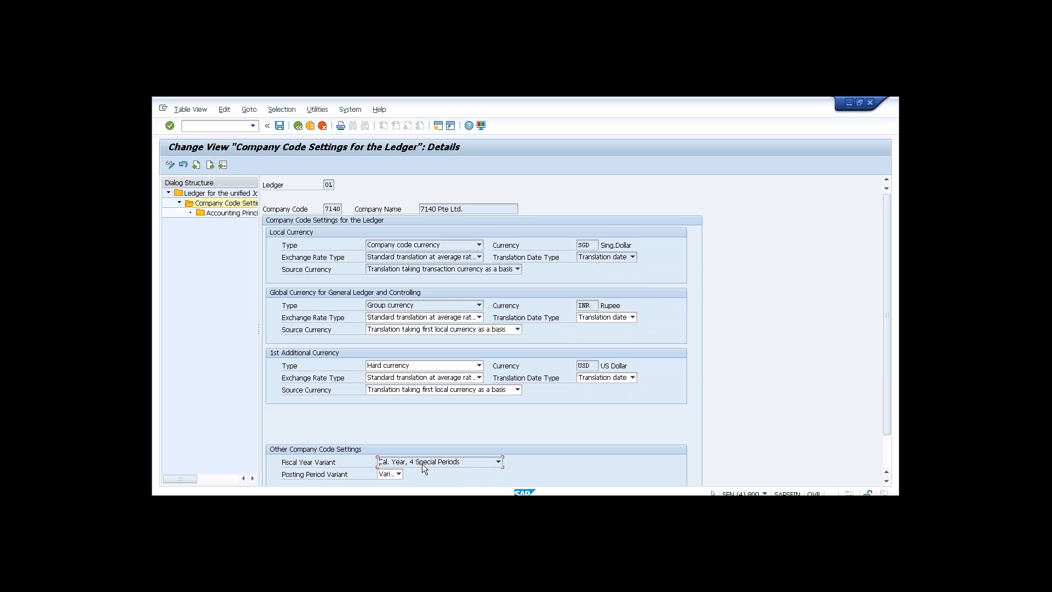
click(299, 126)
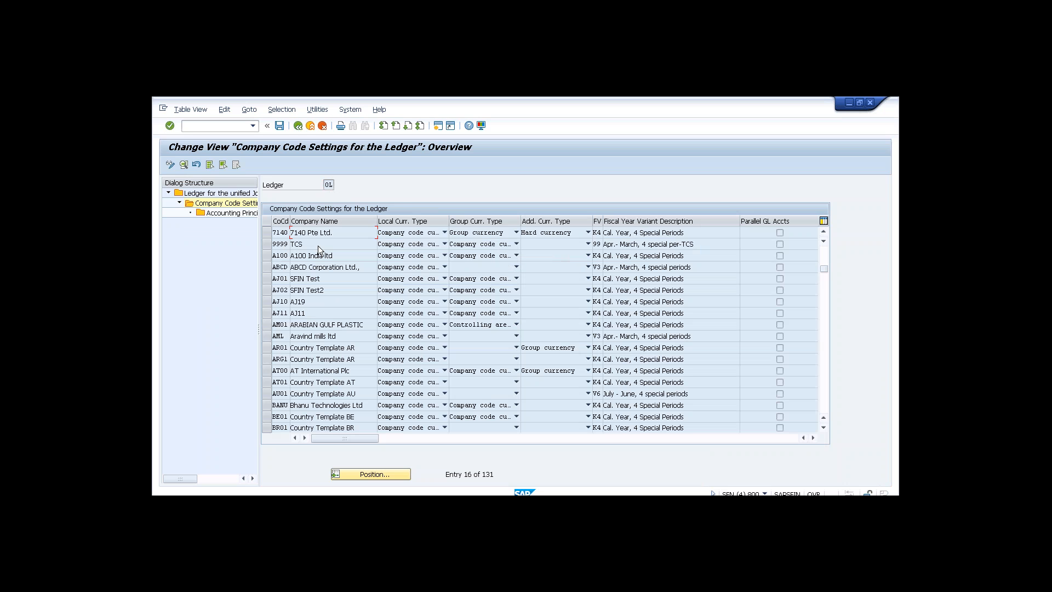
click(298, 126)
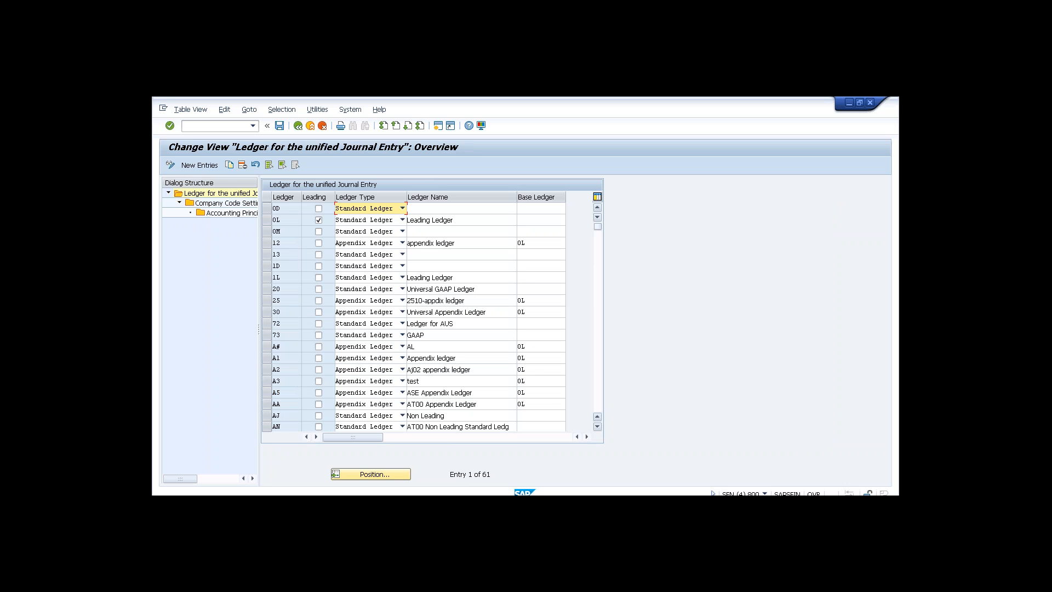
Position the ledger list at ledger Z1 and display its company code settings
click(366, 472)
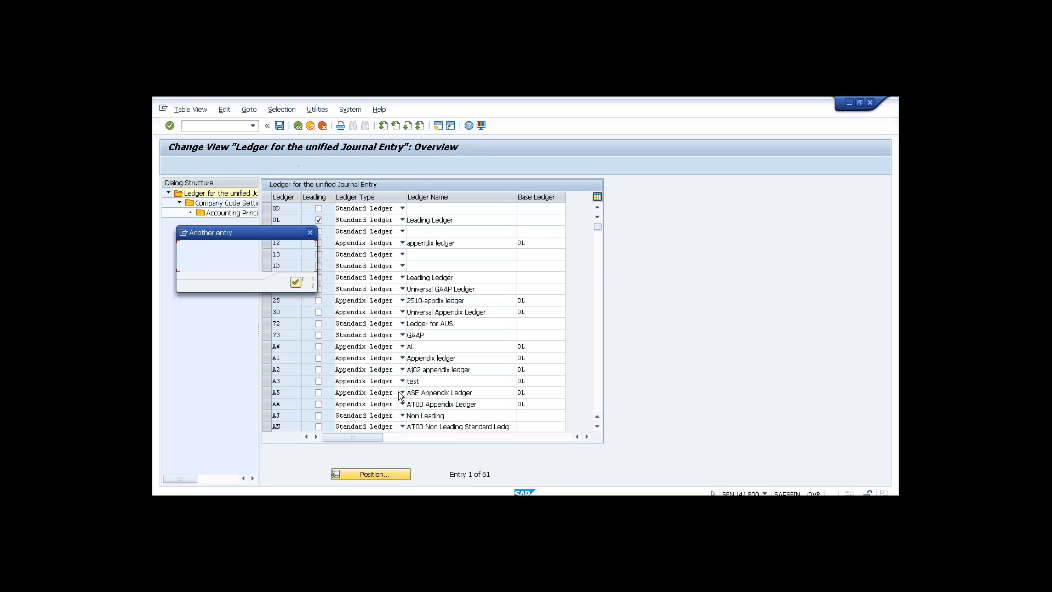
text(z1)
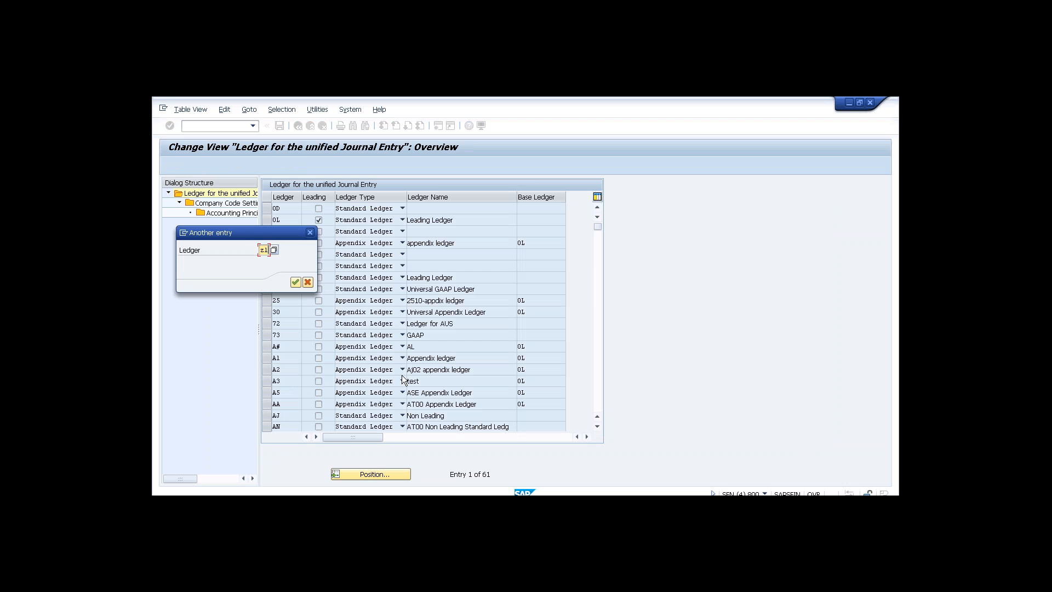
key(Return)
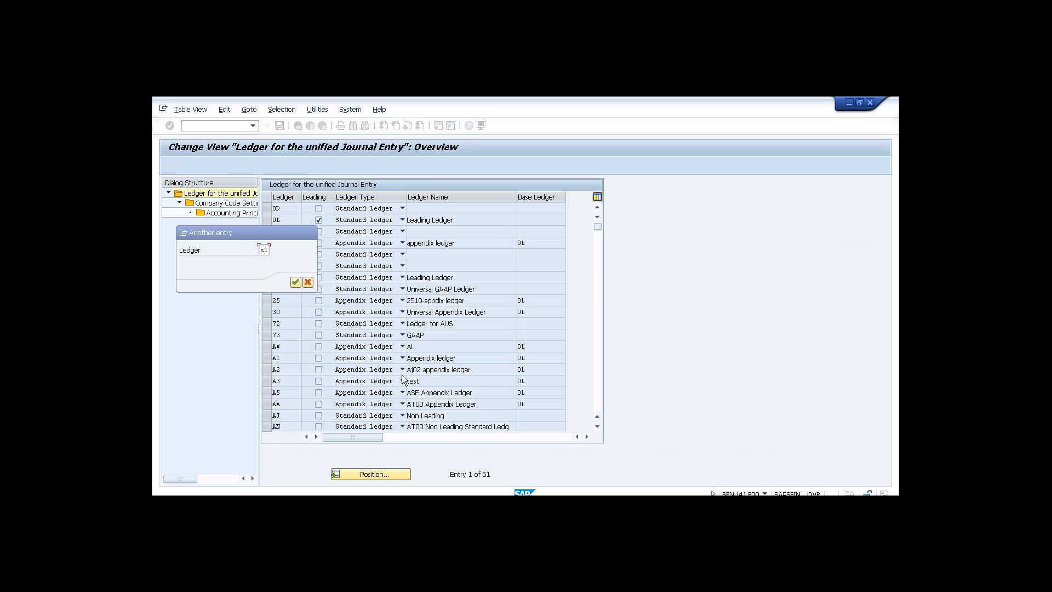
click(268, 208)
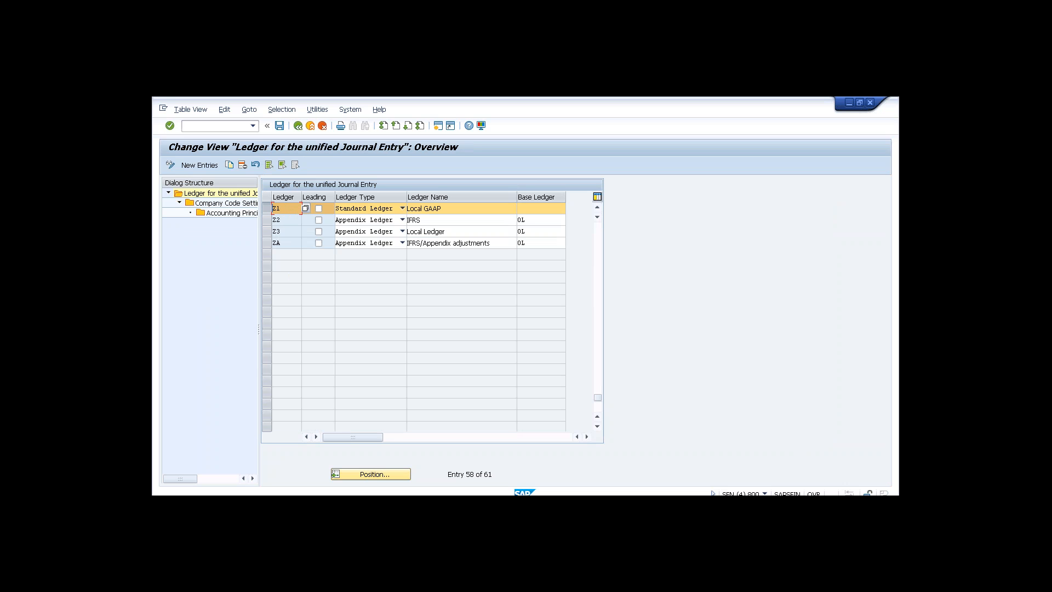
double_click(277, 208)
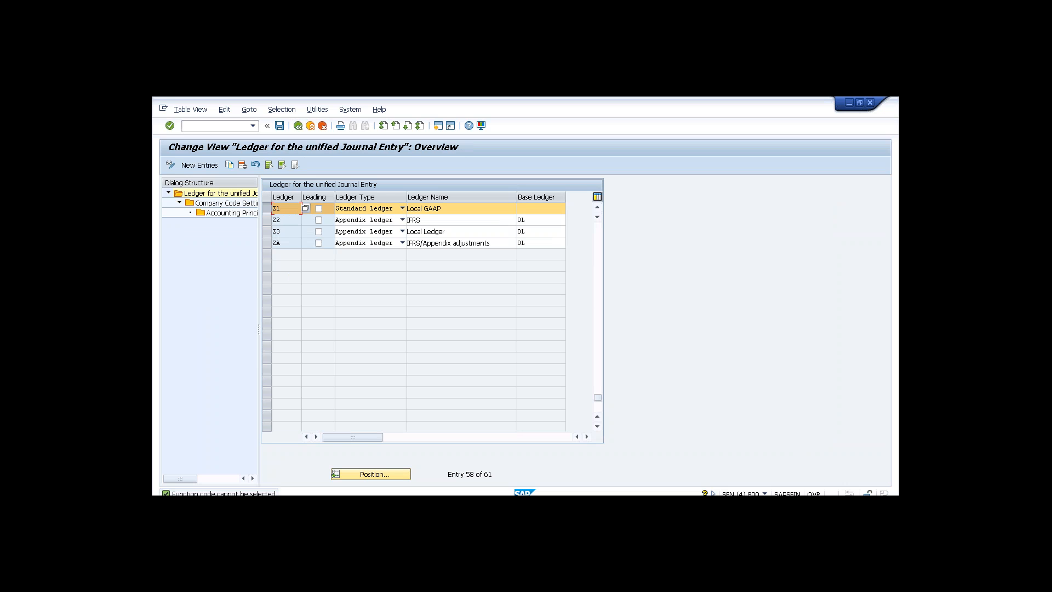
double_click(256, 206)
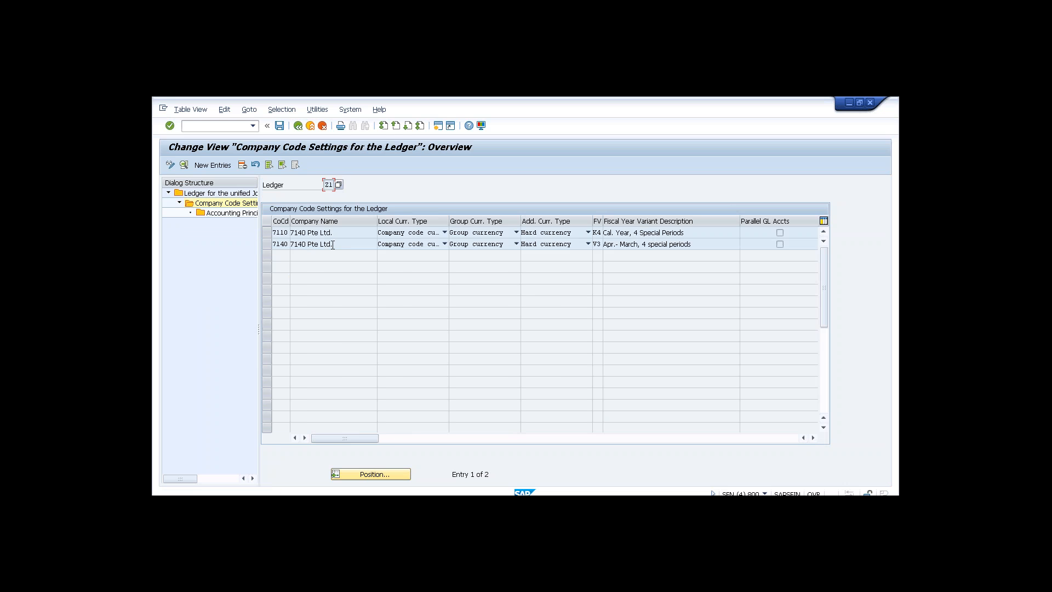
Check the fiscal year variant in company code 7140's details for ledger Z1, and leave the journal entry ledger settings
double_click(313, 244)
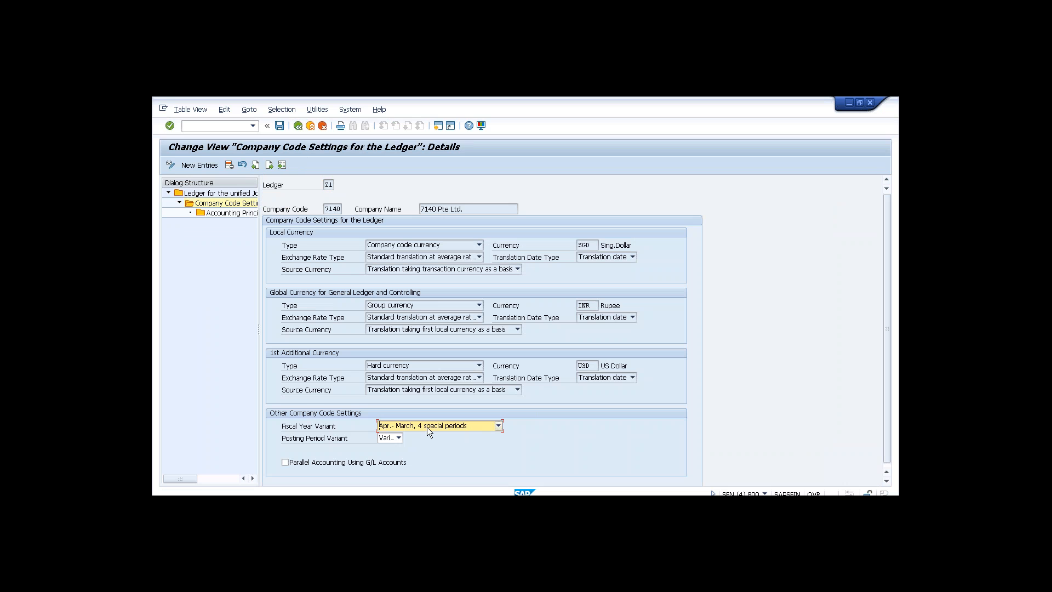
click(298, 126)
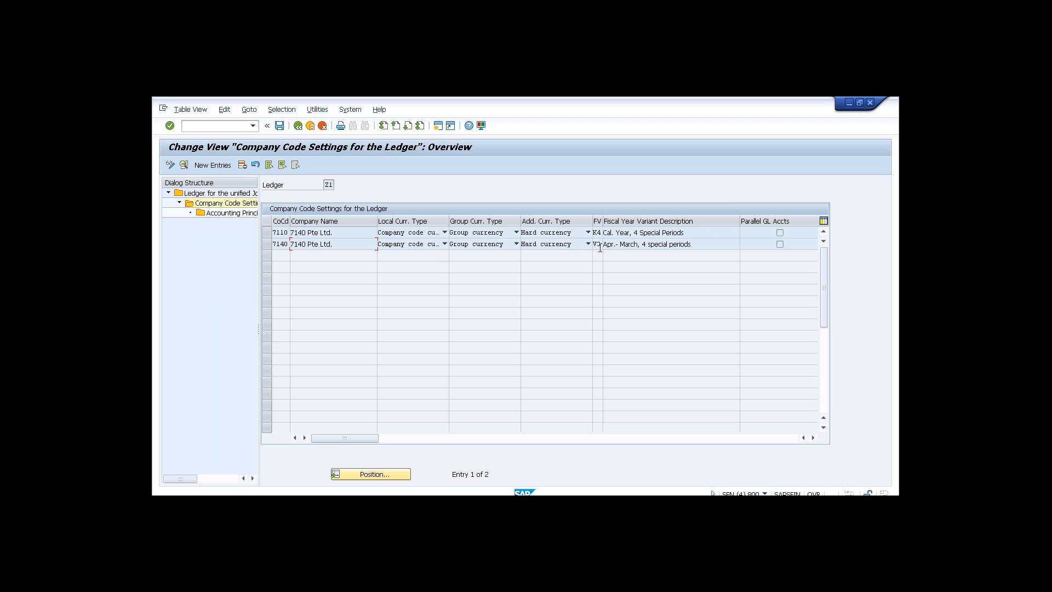
click(299, 126)
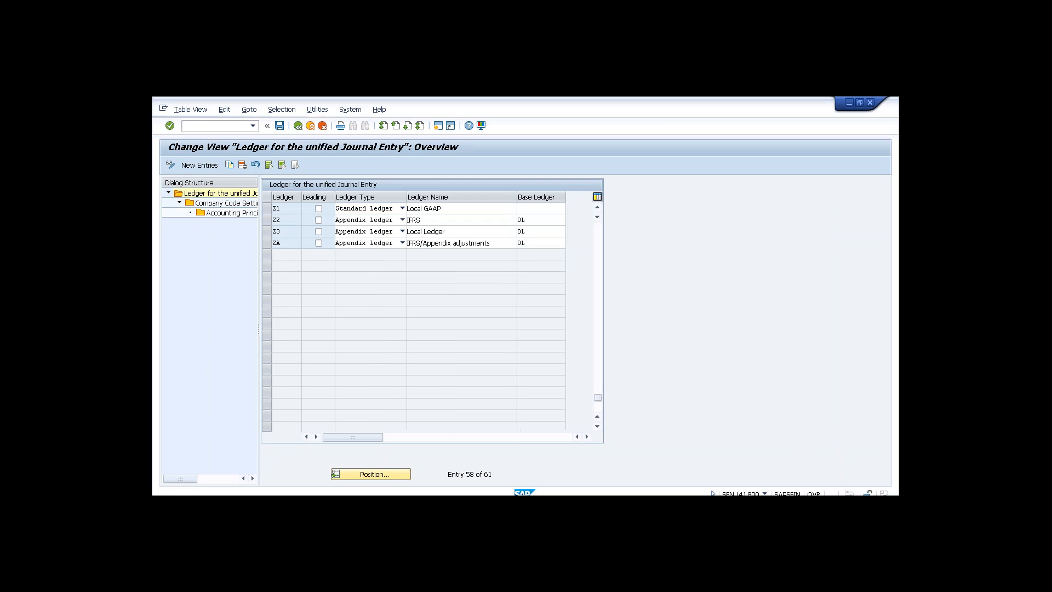
click(299, 126)
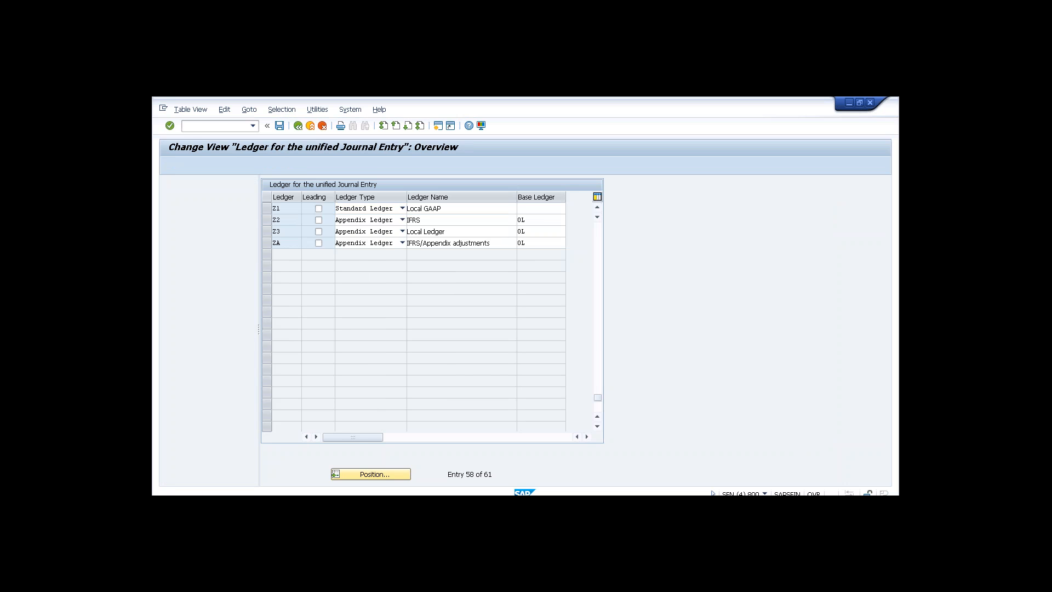
Open the Define Depreciation Areas activity under General Valuation of Asset Accounting (New)
click(188, 264)
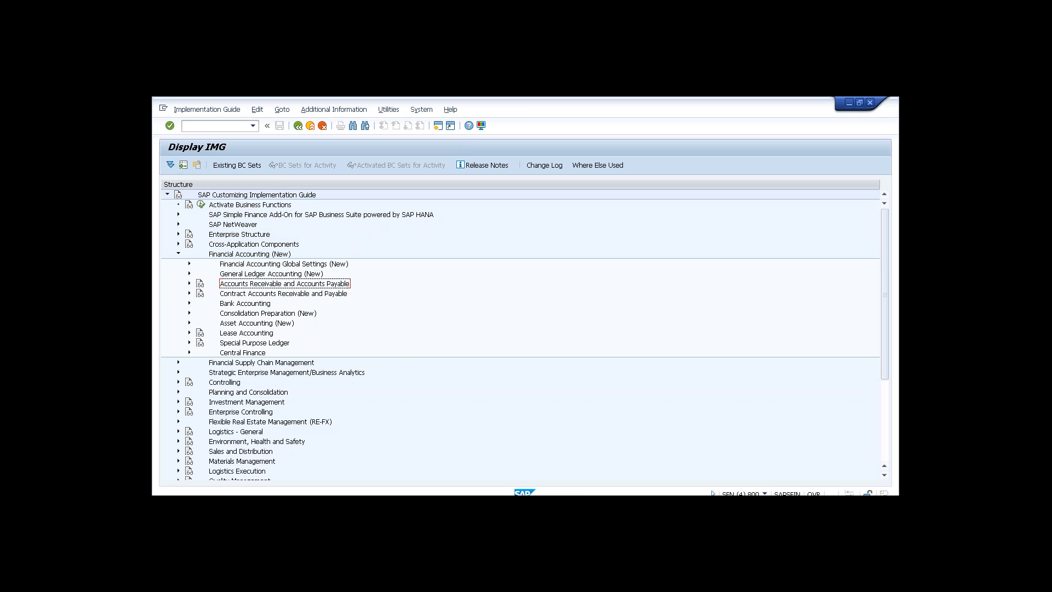
click(189, 324)
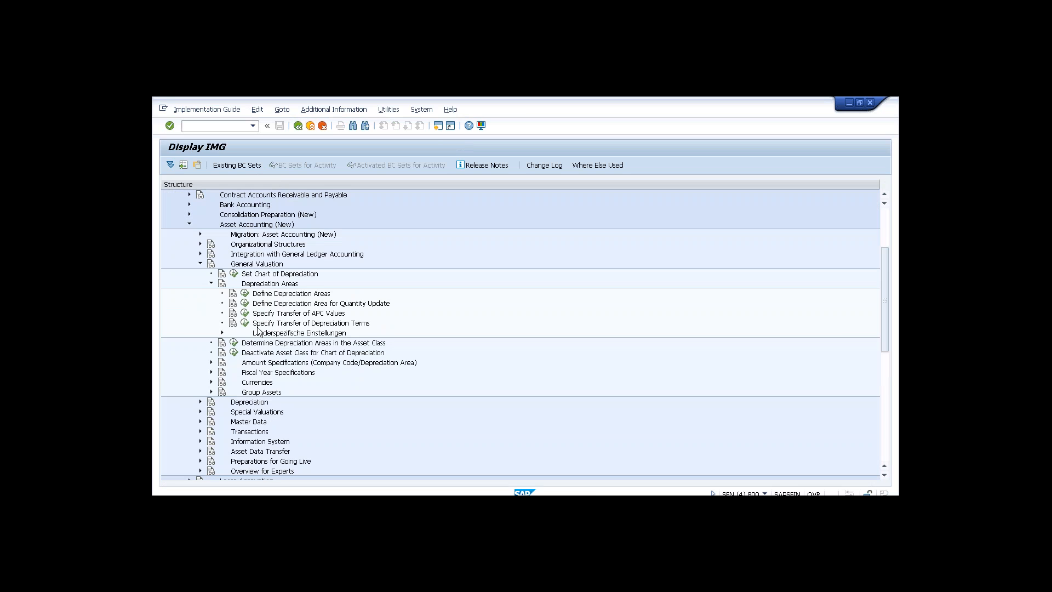
click(245, 293)
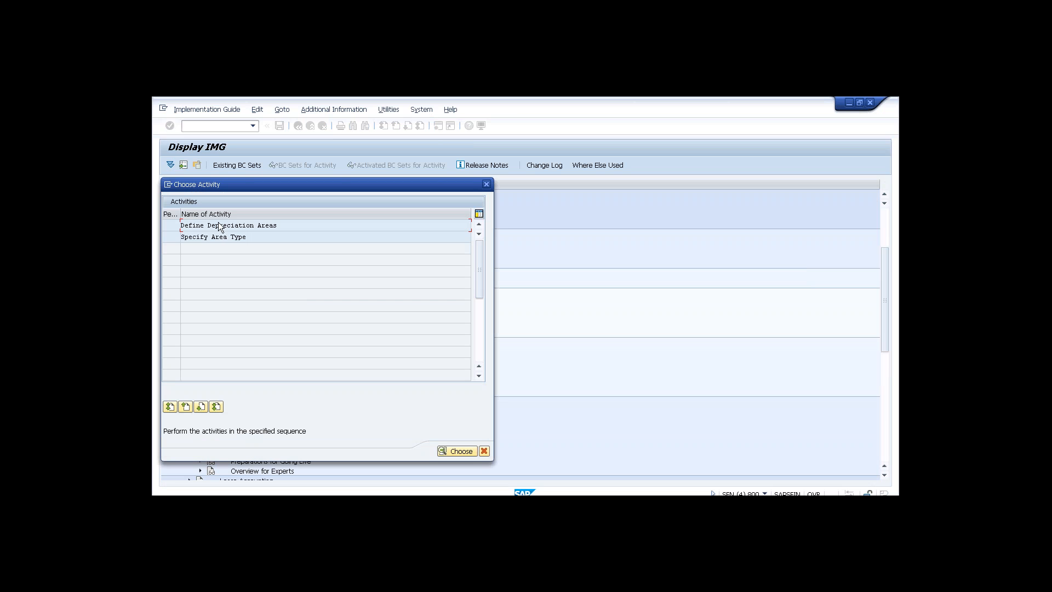
double_click(229, 225)
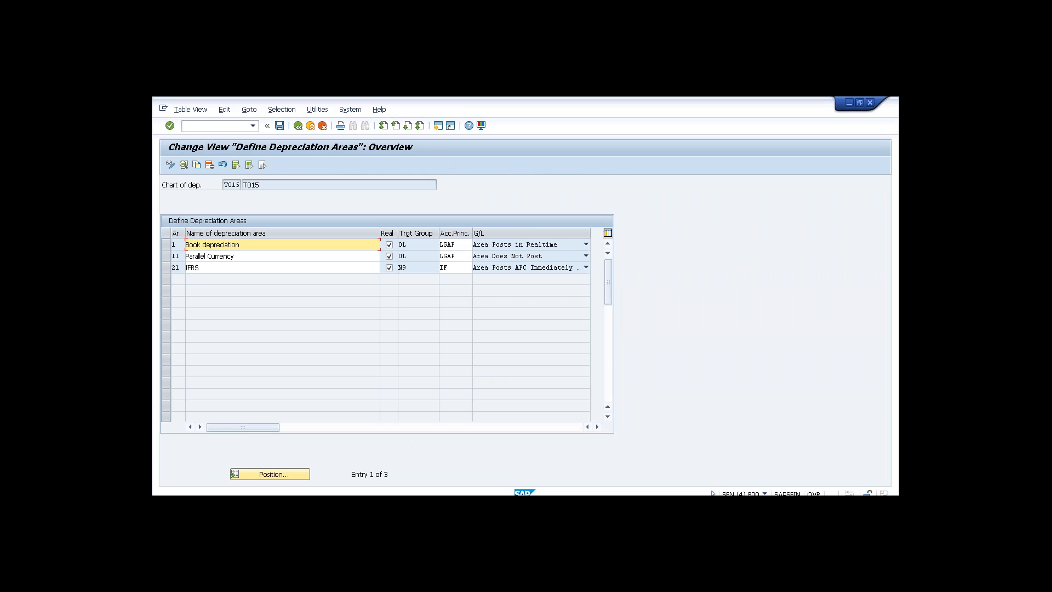
Examine the details of IFRS depreciation area 21 in chart T015, and return to the implementation guide
click(241, 268)
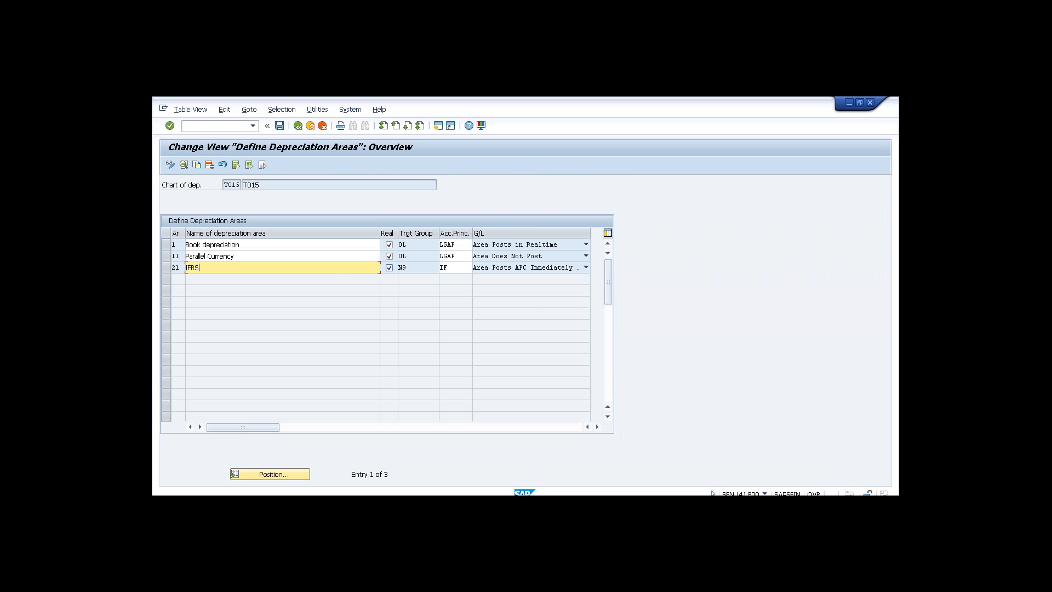
double_click(303, 267)
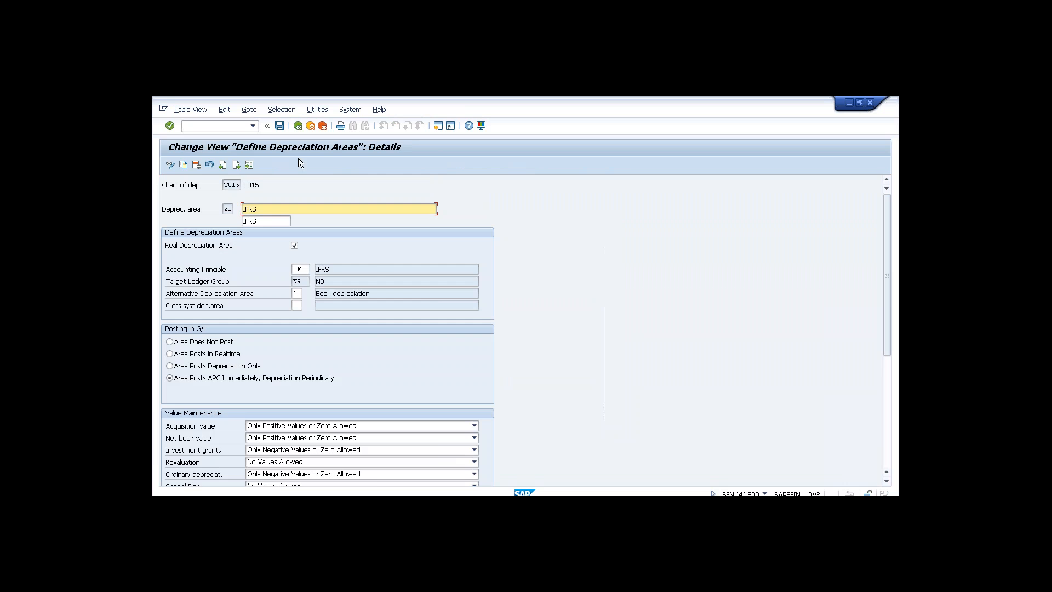
click(298, 126)
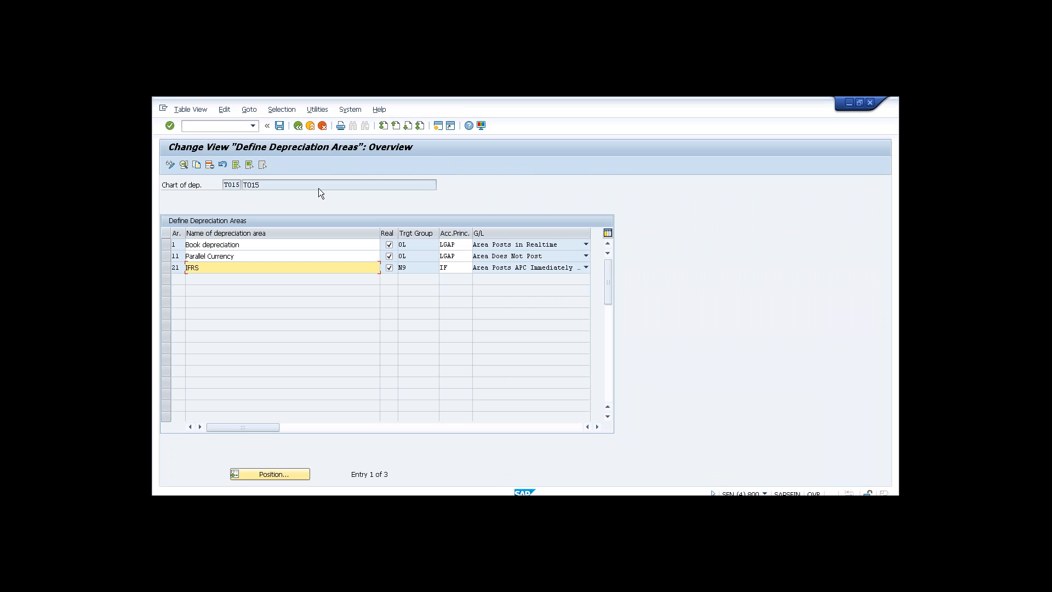
click(298, 127)
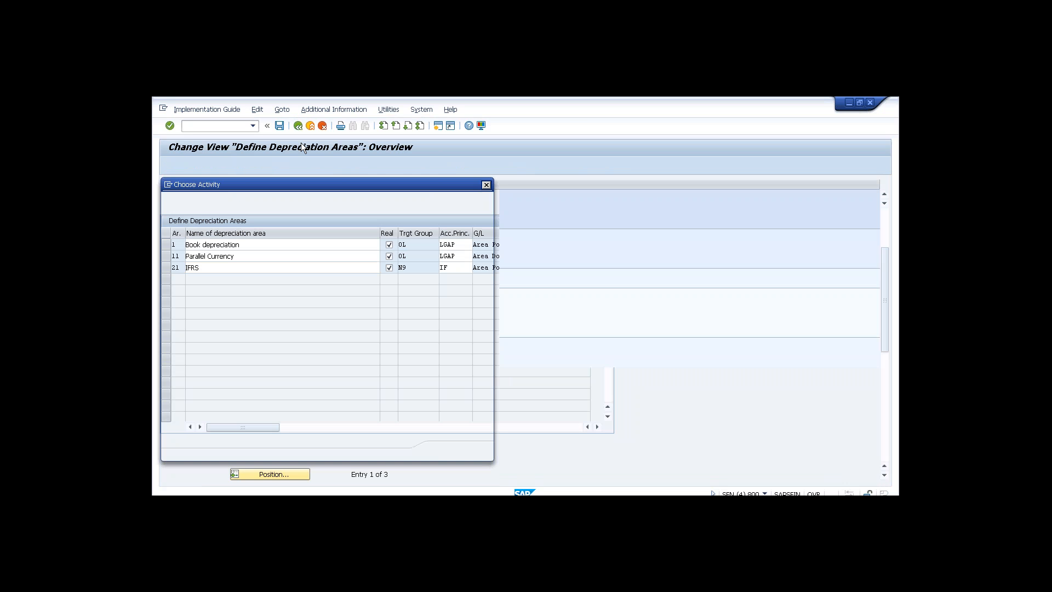
key(Escape)
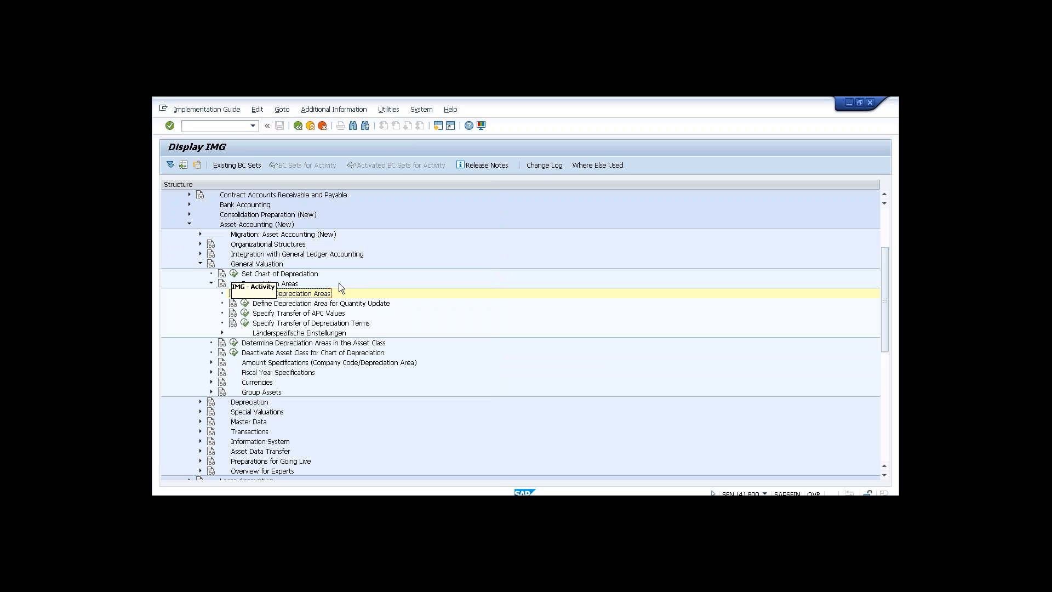
Set the chart of depreciation to 7140 and open its Define Depreciation Areas overview
click(234, 274)
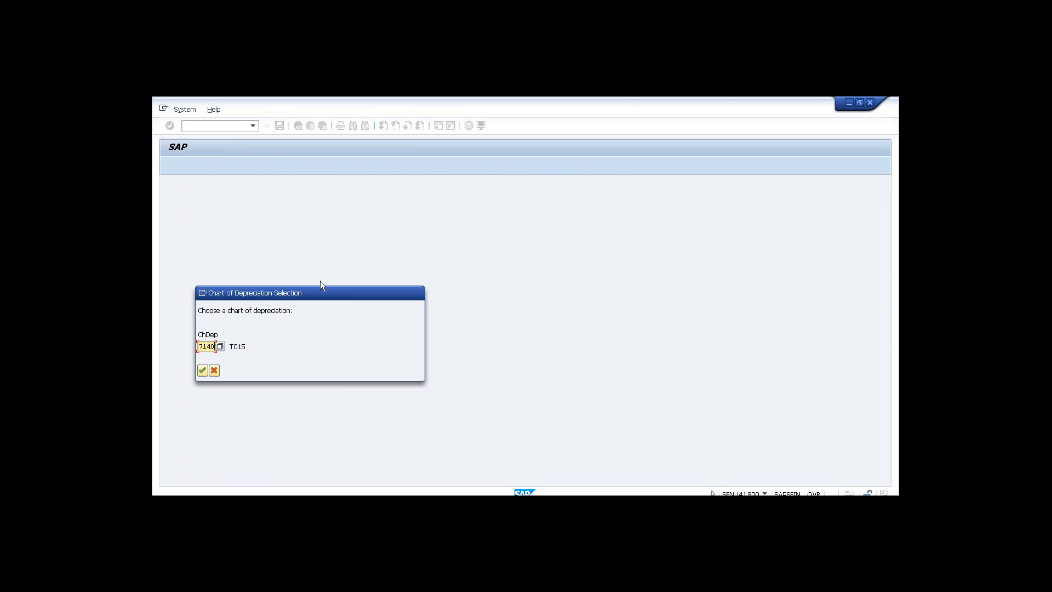
key(Return)
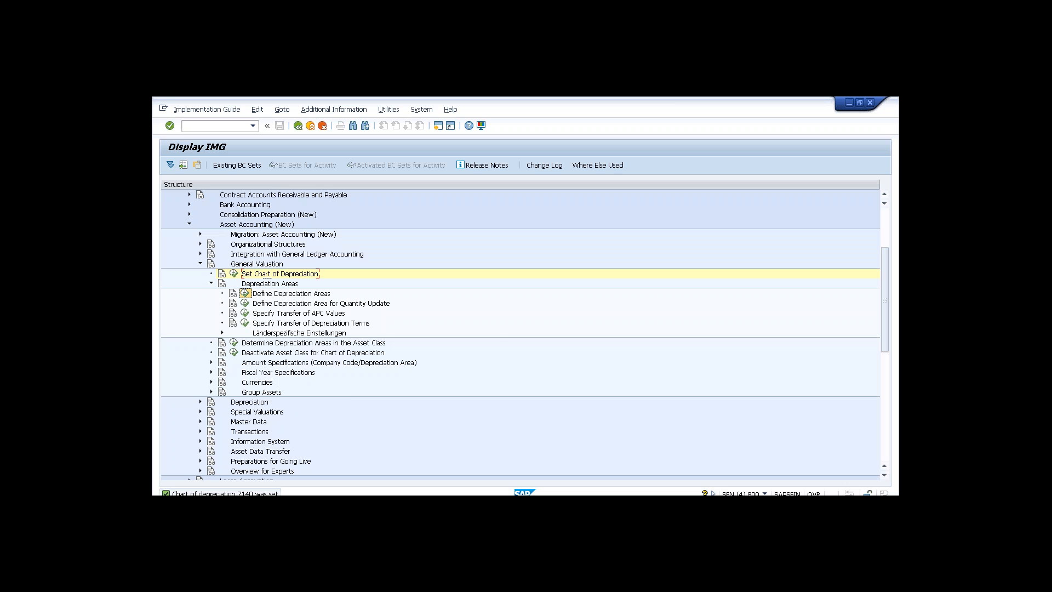
click(245, 293)
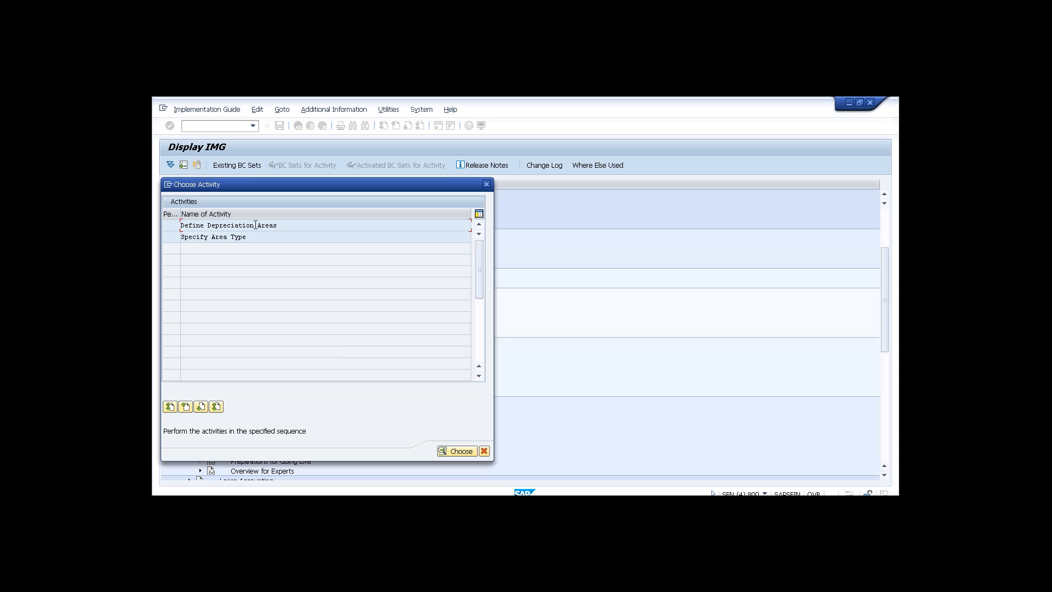
double_click(255, 230)
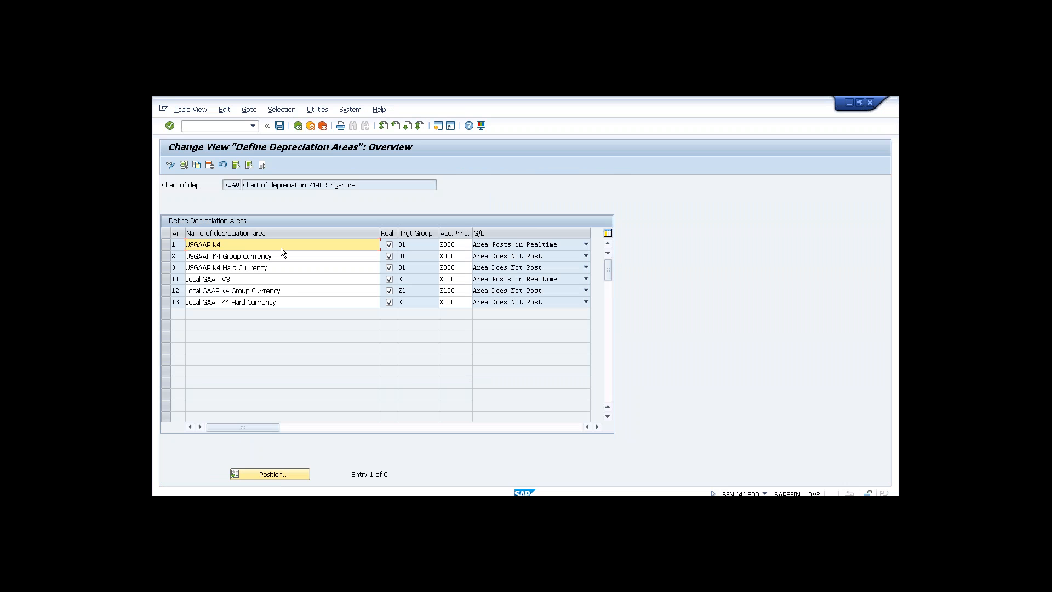
Review the target ledger groups and G/L posting options of chart 7140's areas, and return to the implementation guide
click(418, 281)
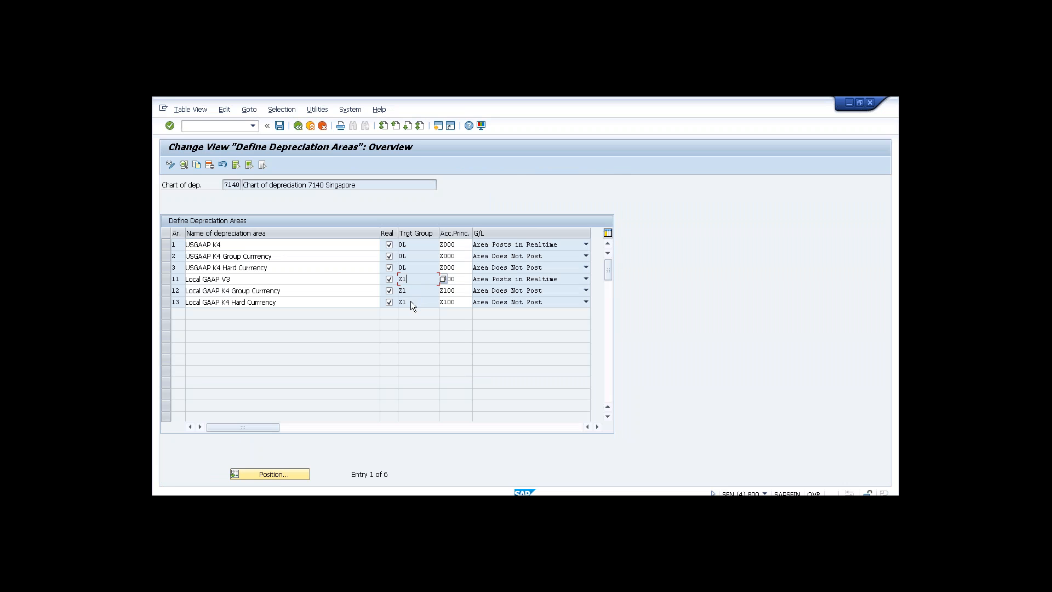
click(250, 245)
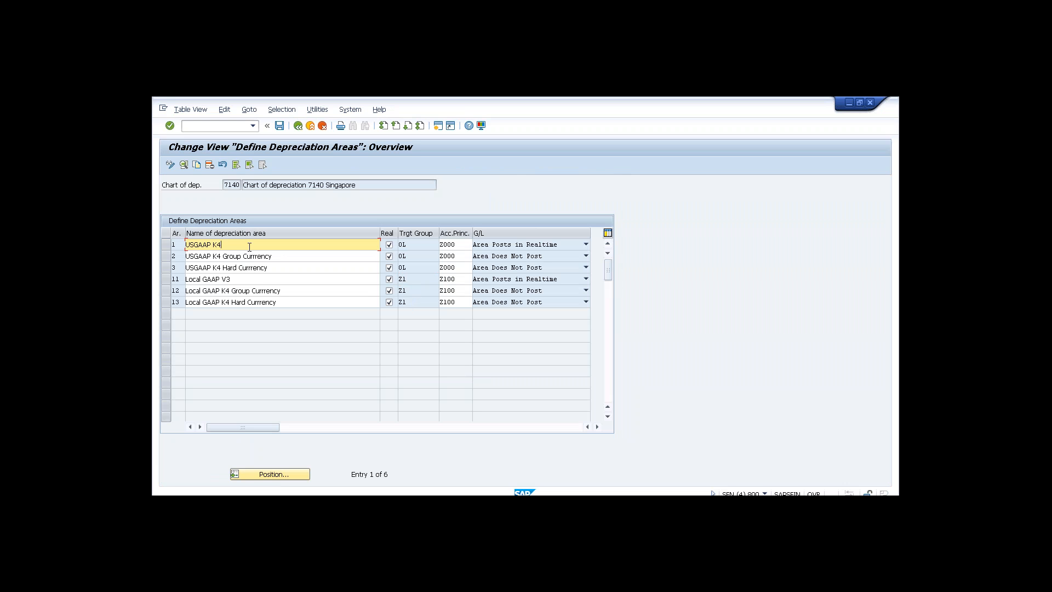
click(563, 276)
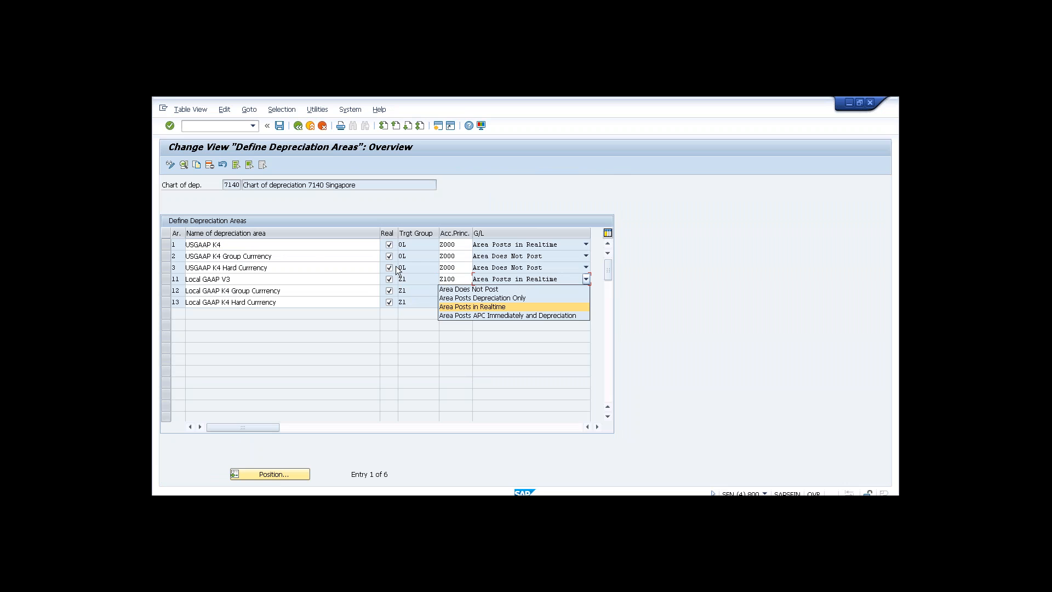
click(309, 127)
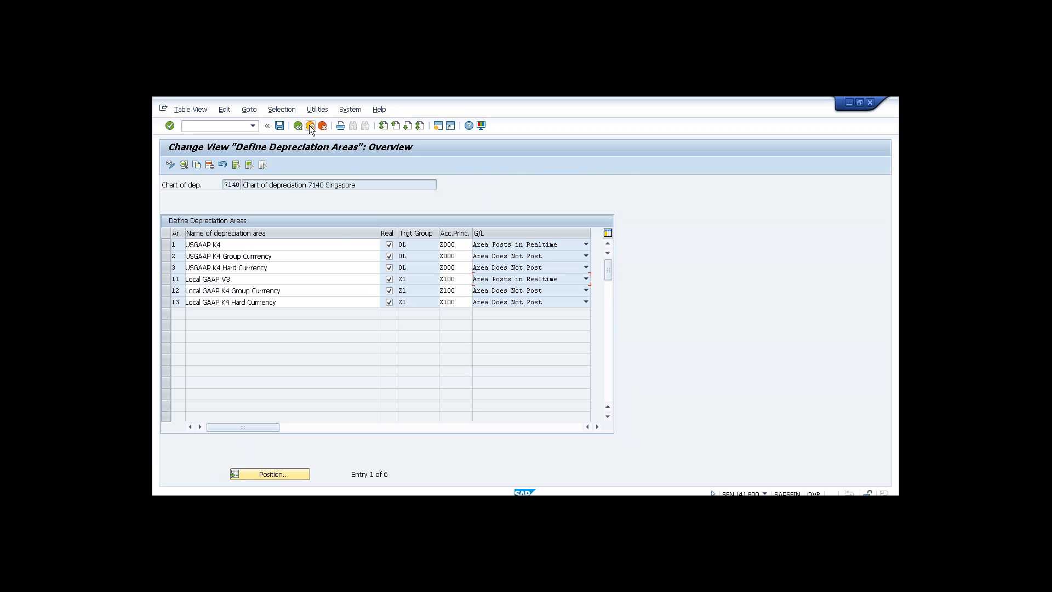
click(310, 126)
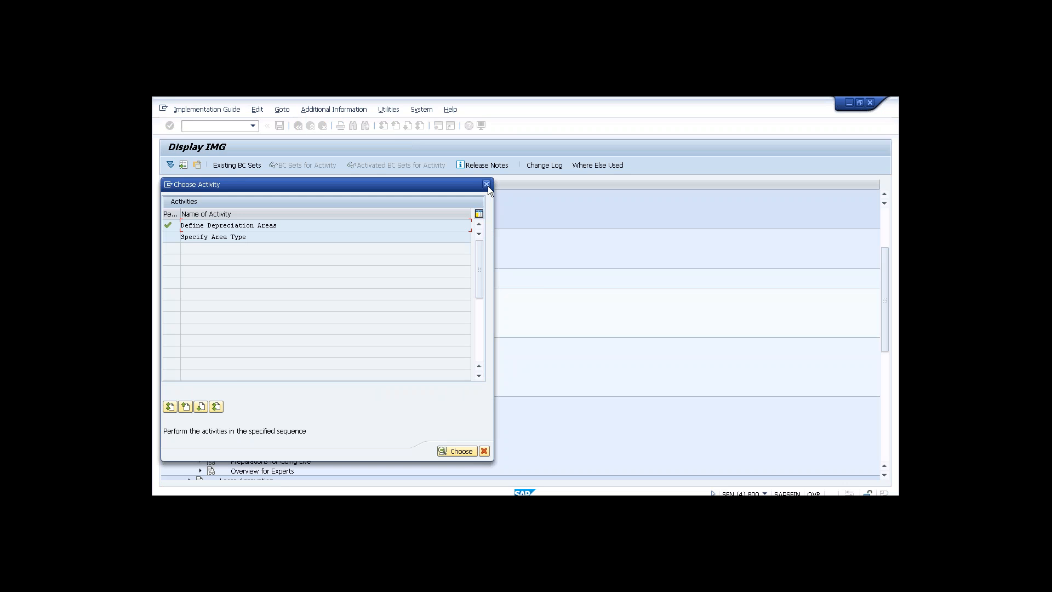
click(486, 185)
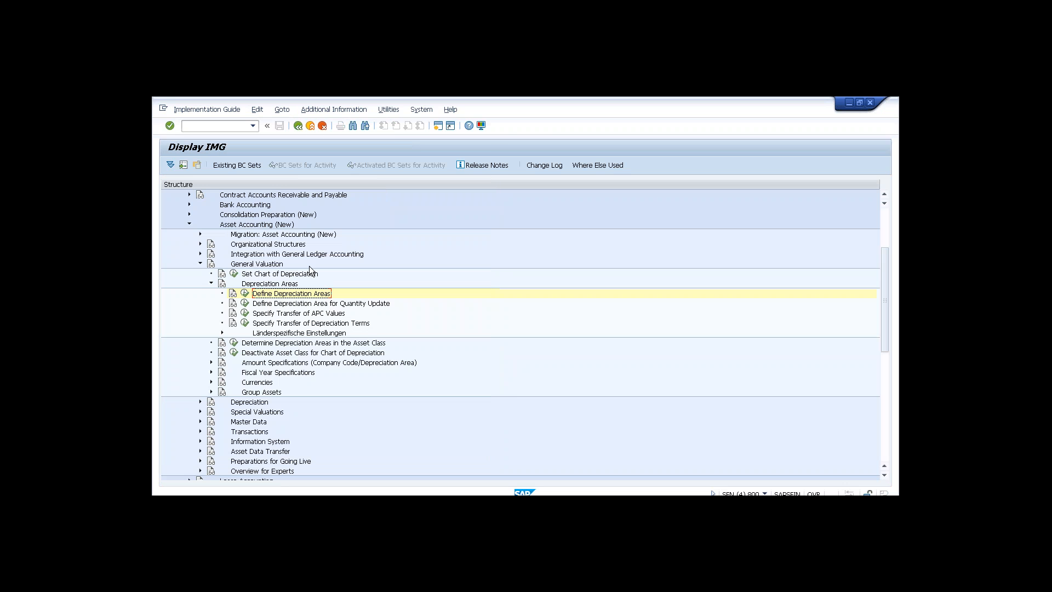
Try to delete Local GAAP depreciation areas 11, 12 and 13 from chart 7140 and save the change
click(245, 294)
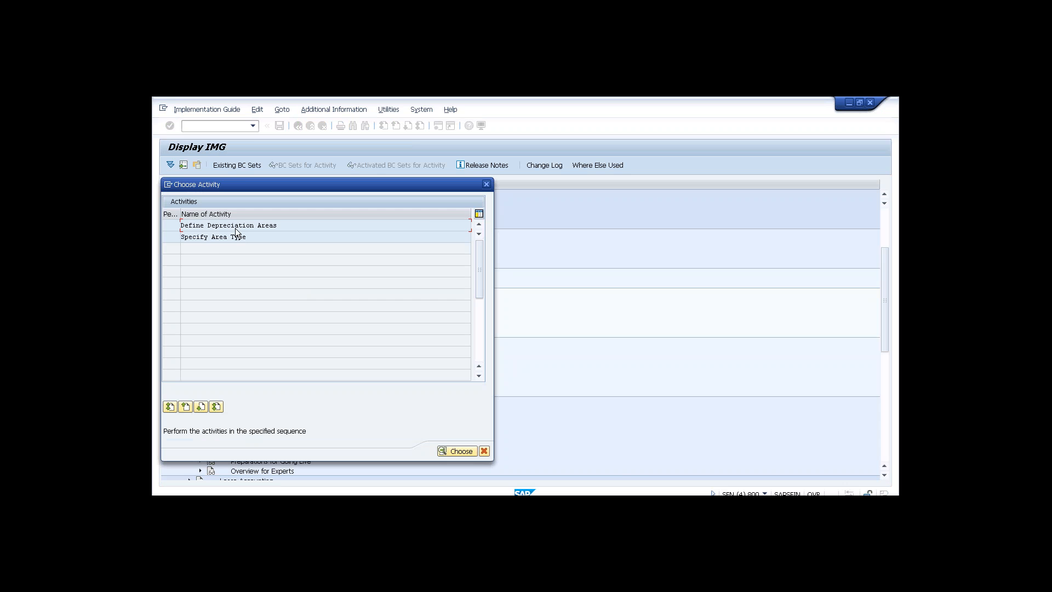
double_click(235, 226)
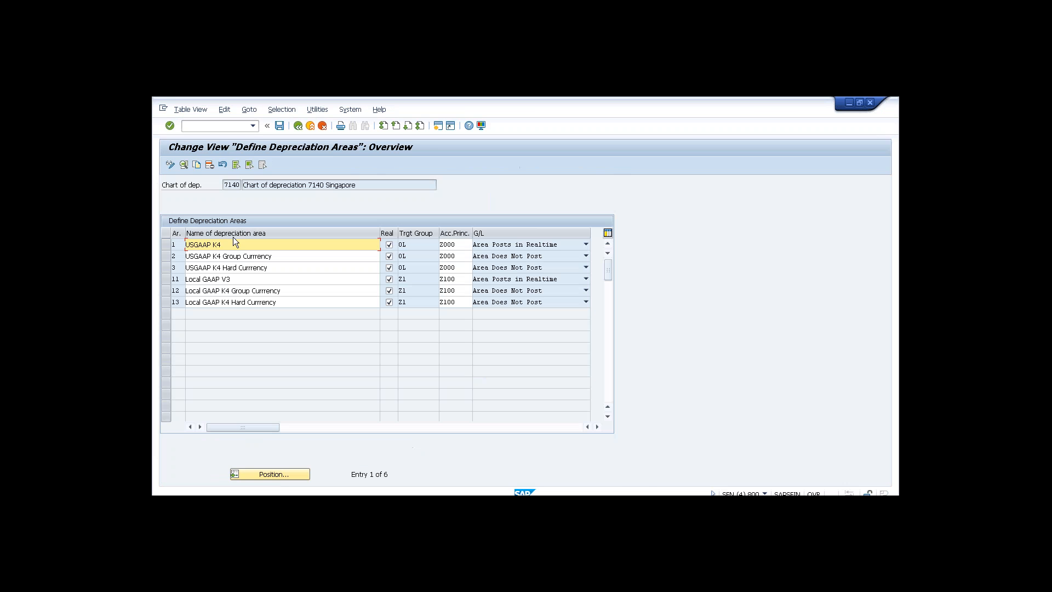
click(164, 279)
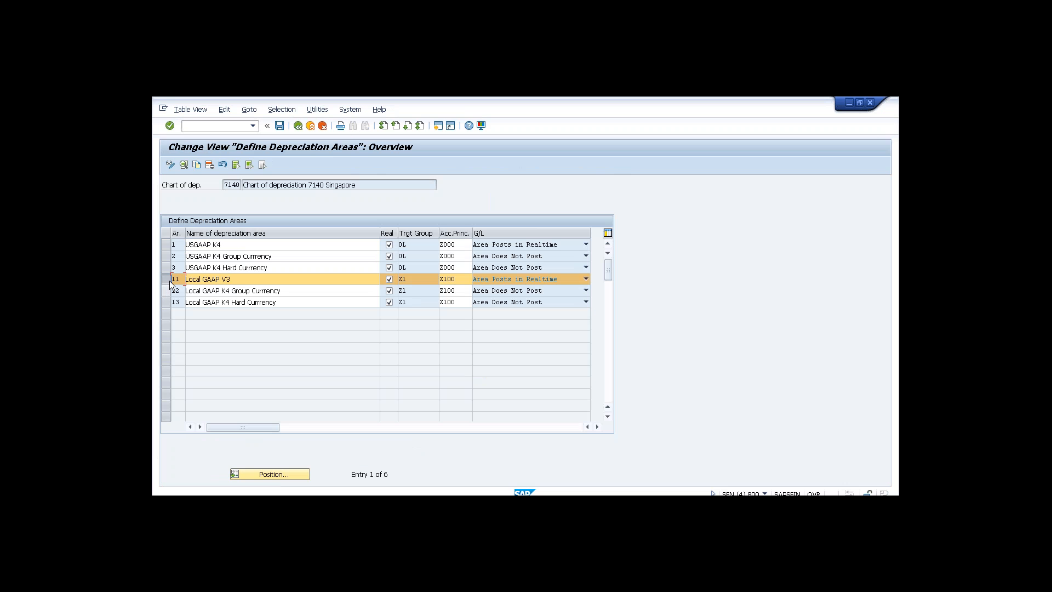
click(168, 290)
click(168, 302)
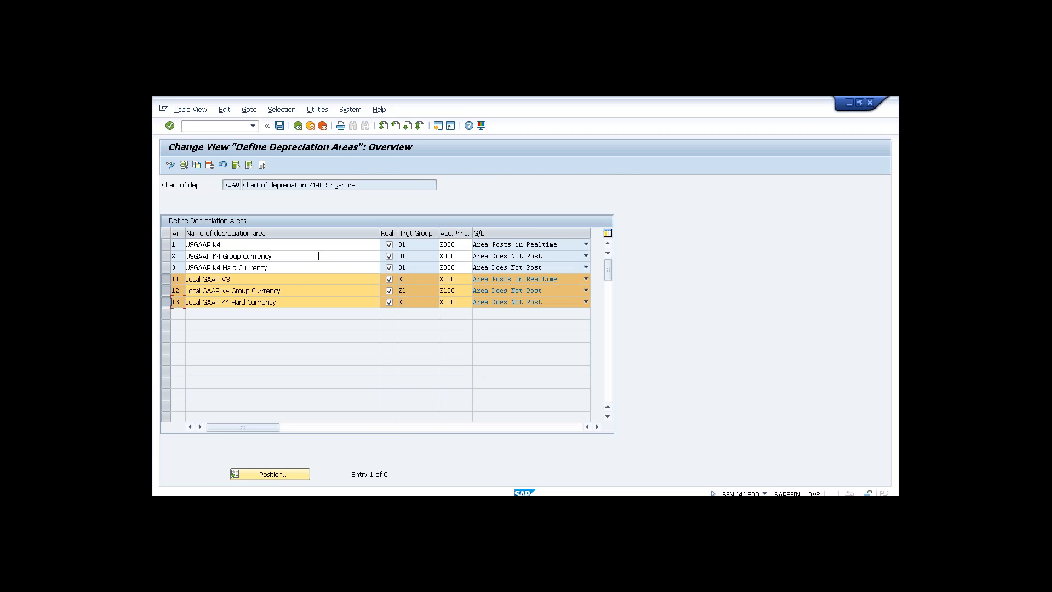
click(211, 165)
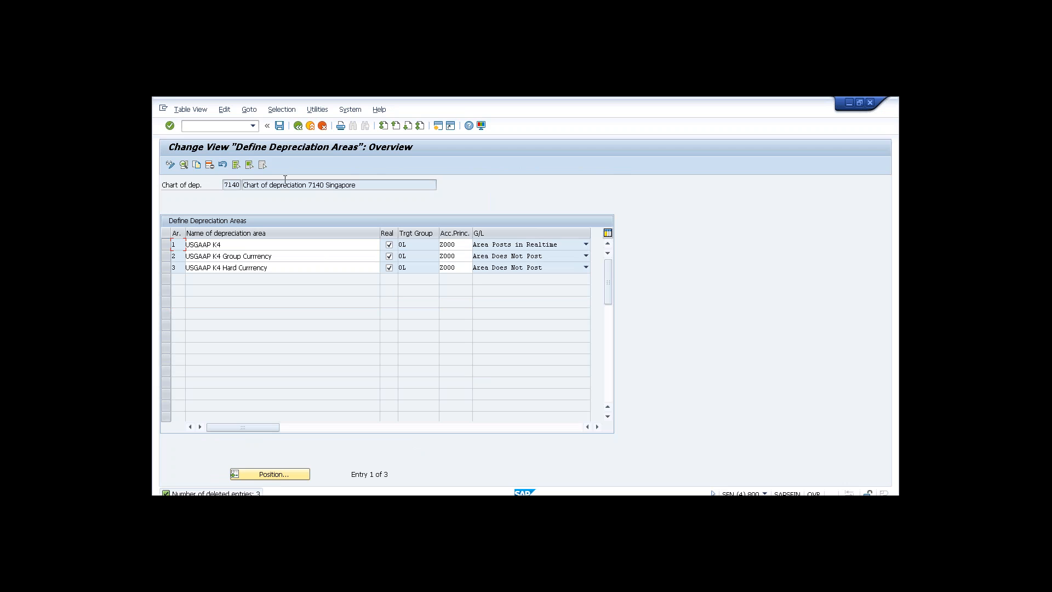
click(280, 126)
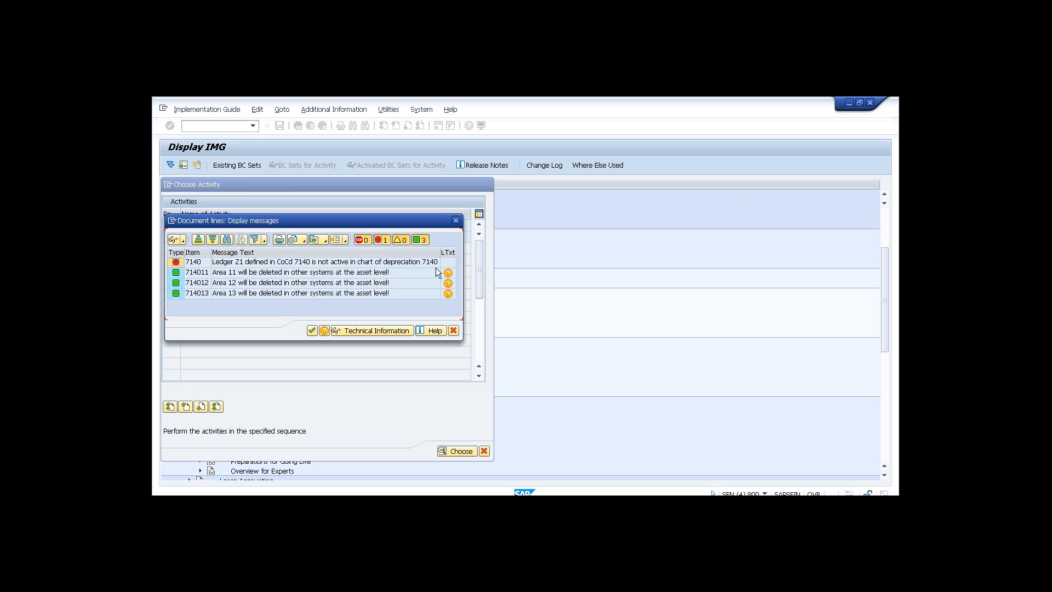
Dismiss the save messages and exit the depreciation area maintenance back to the implementation guide
click(457, 222)
click(323, 127)
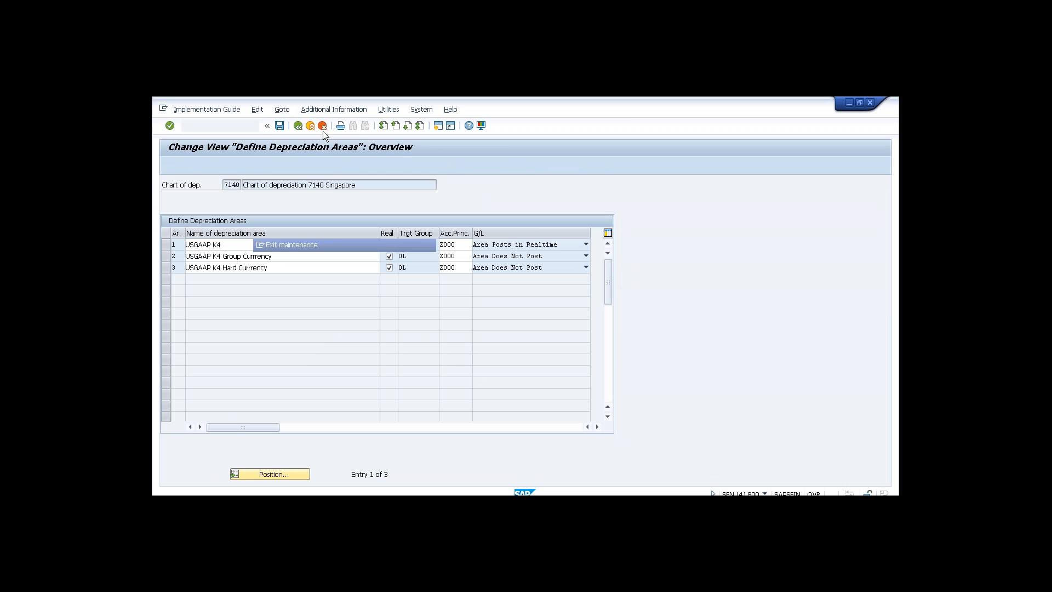
click(354, 302)
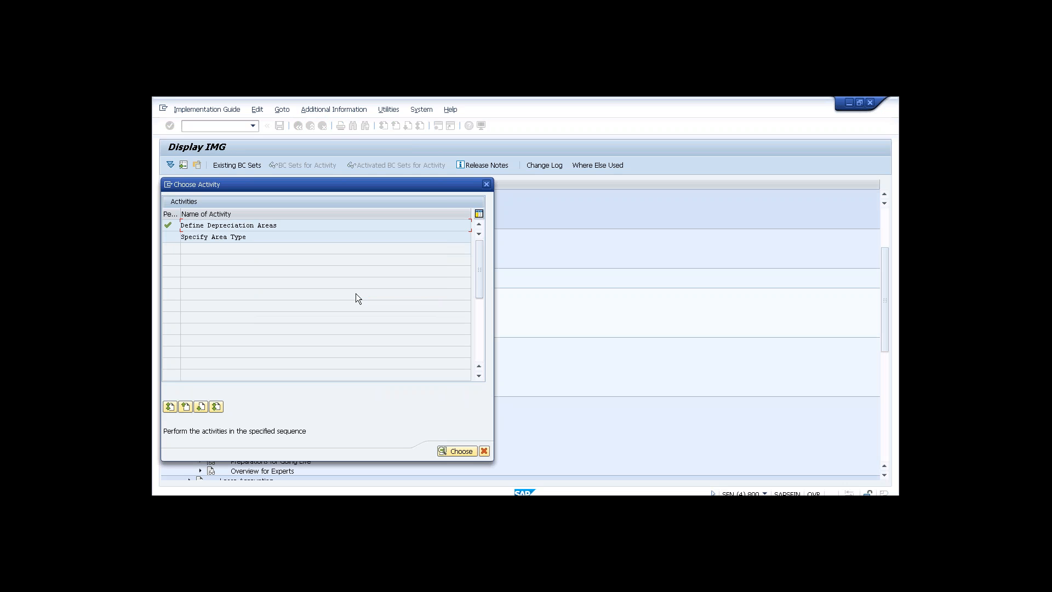
click(486, 184)
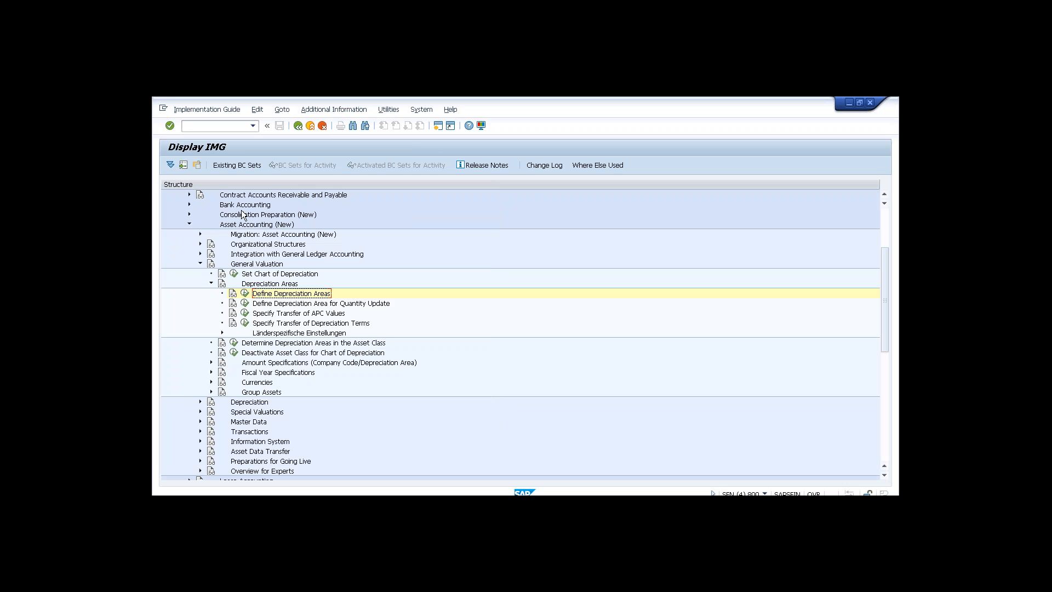
Reopen the journal entry ledger settings under Financial Accounting Global Settings (New)
click(190, 223)
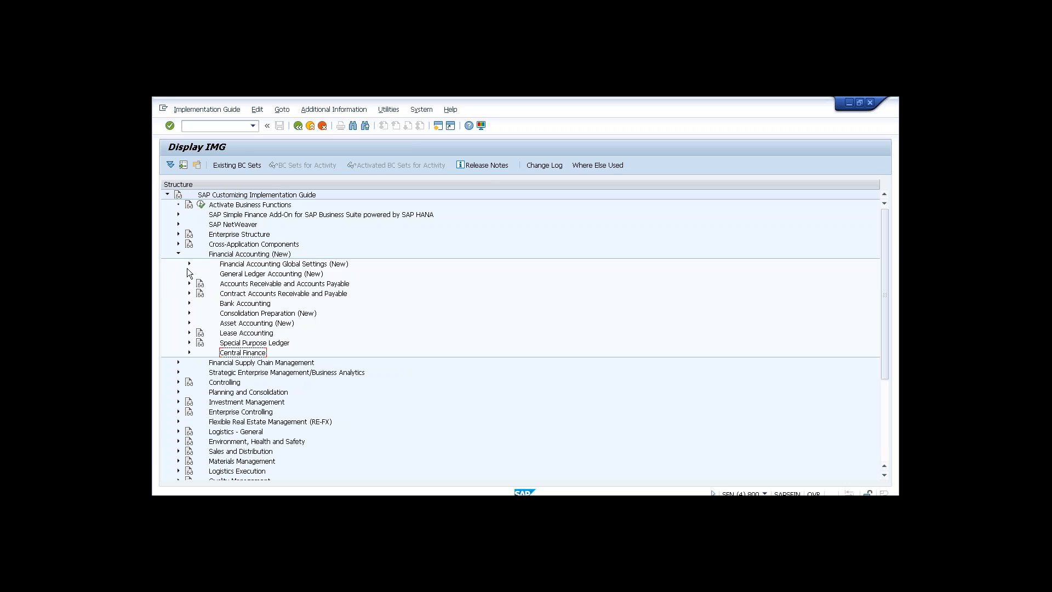
click(189, 273)
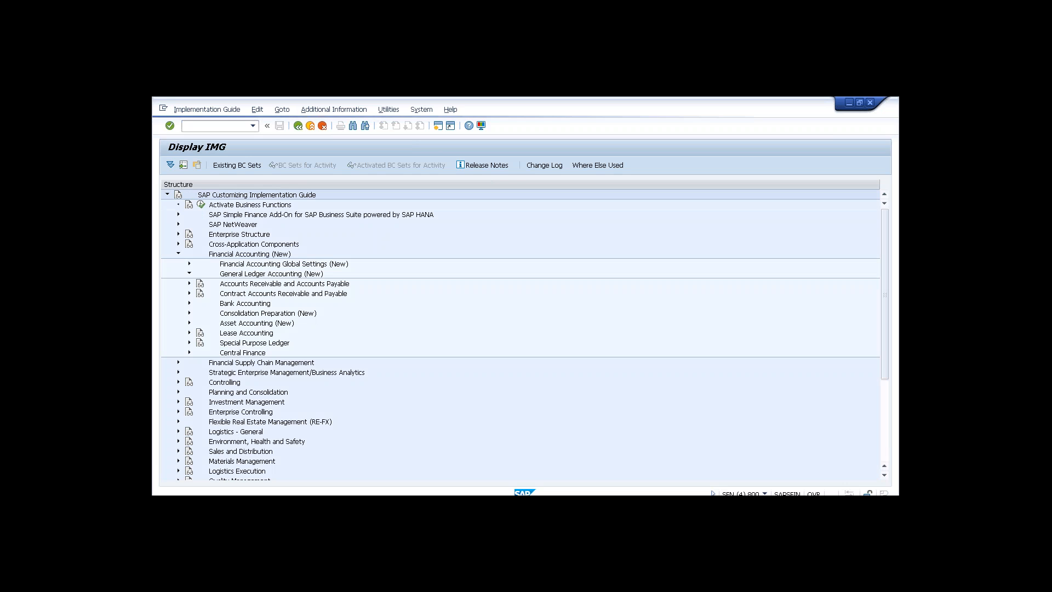
click(189, 263)
click(244, 315)
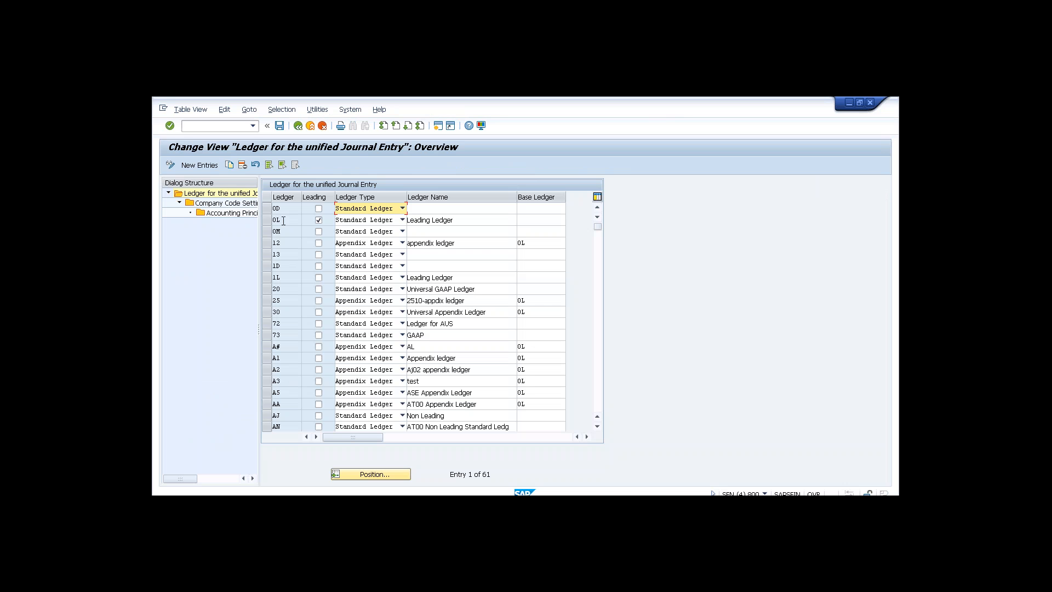
click(283, 220)
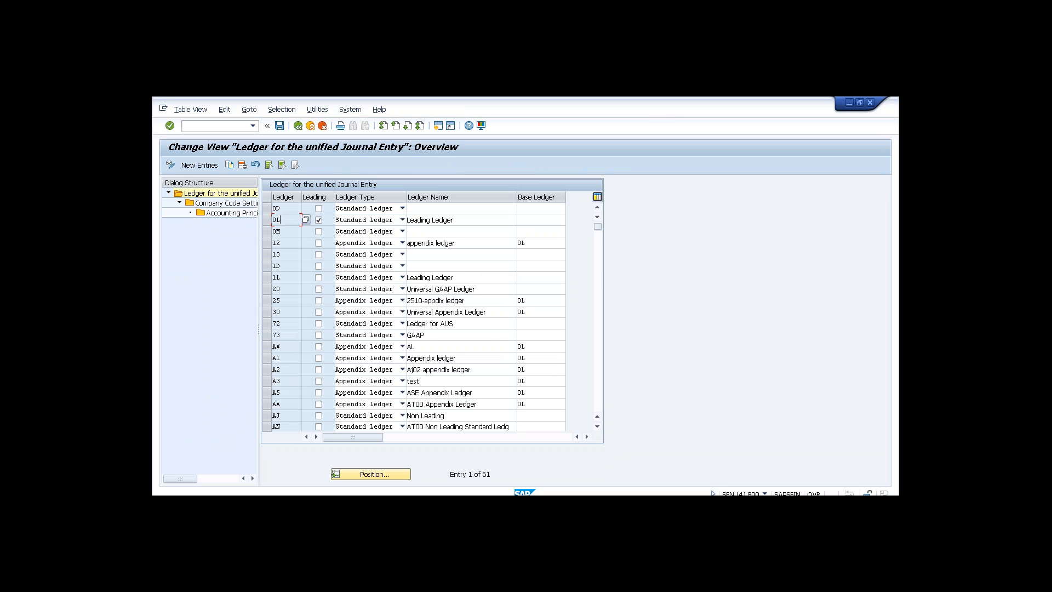
click(283, 346)
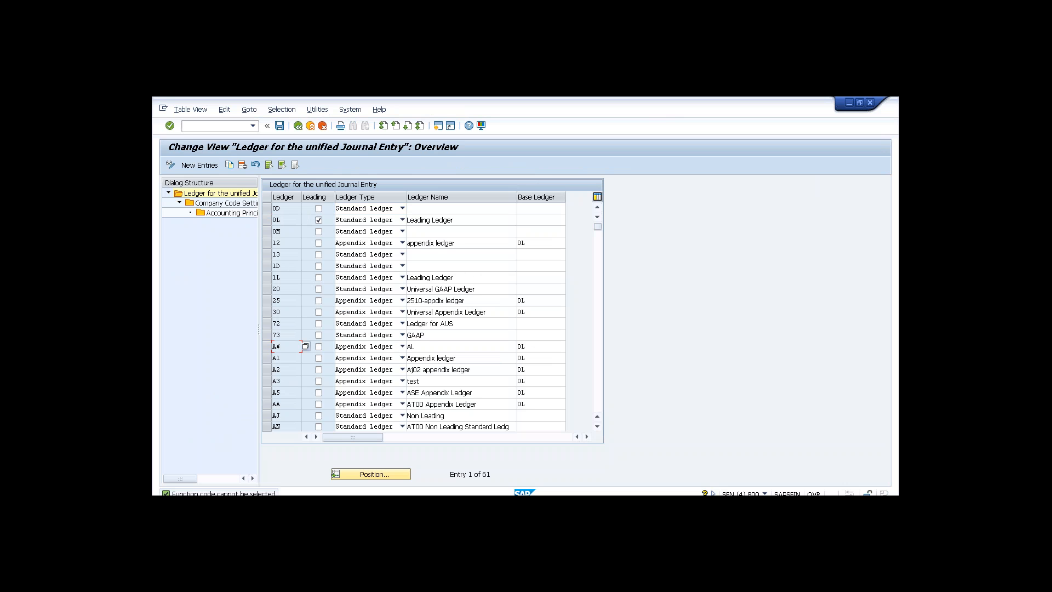
click(267, 347)
click(223, 204)
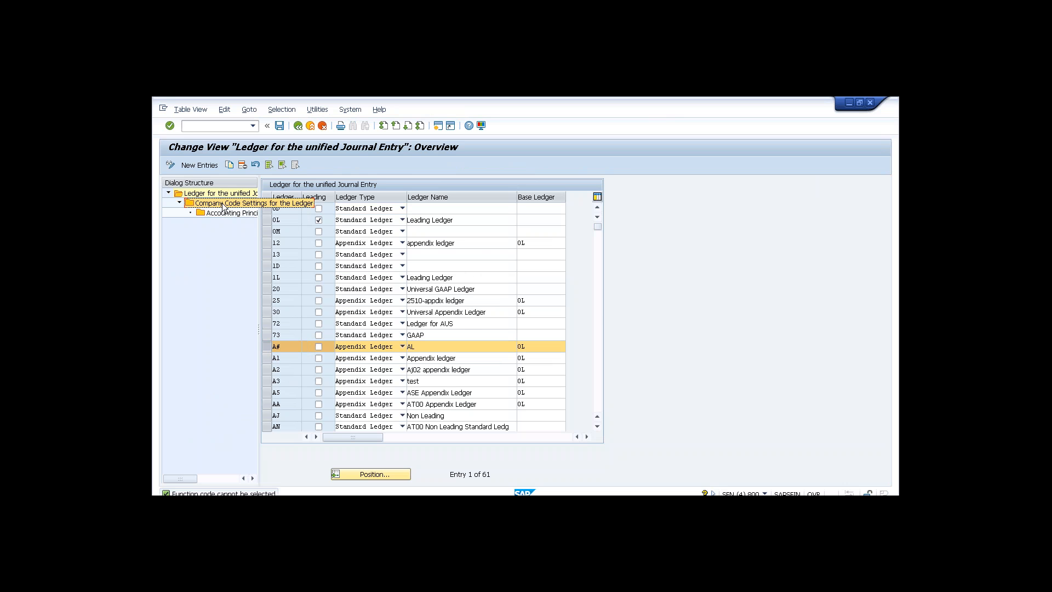
Select only the appendix ledger Z2 (IFRS) by clearing the A# selection, and open its company code settings
click(597, 329)
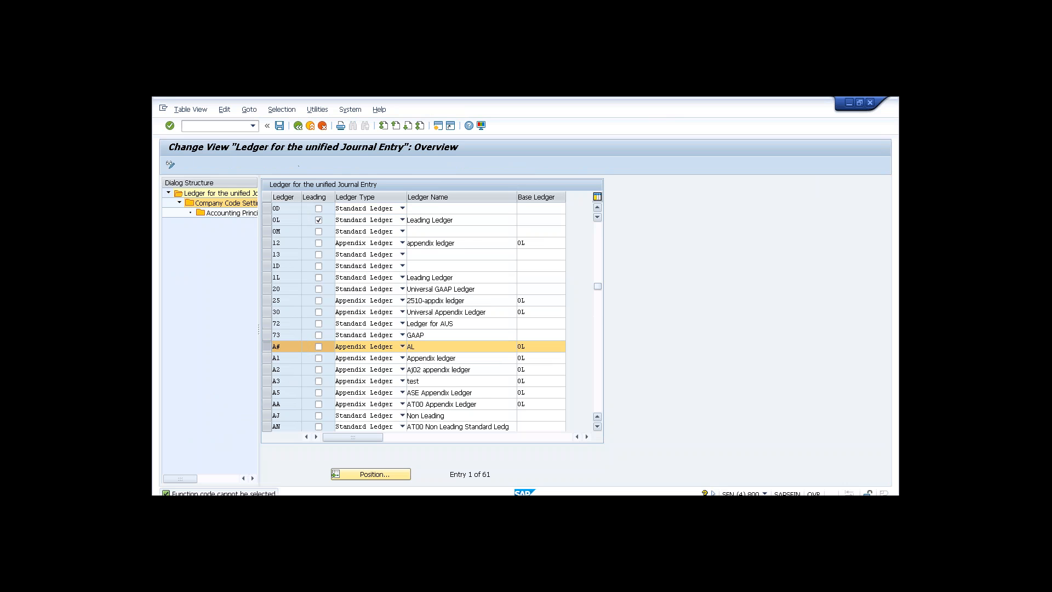
click(598, 329)
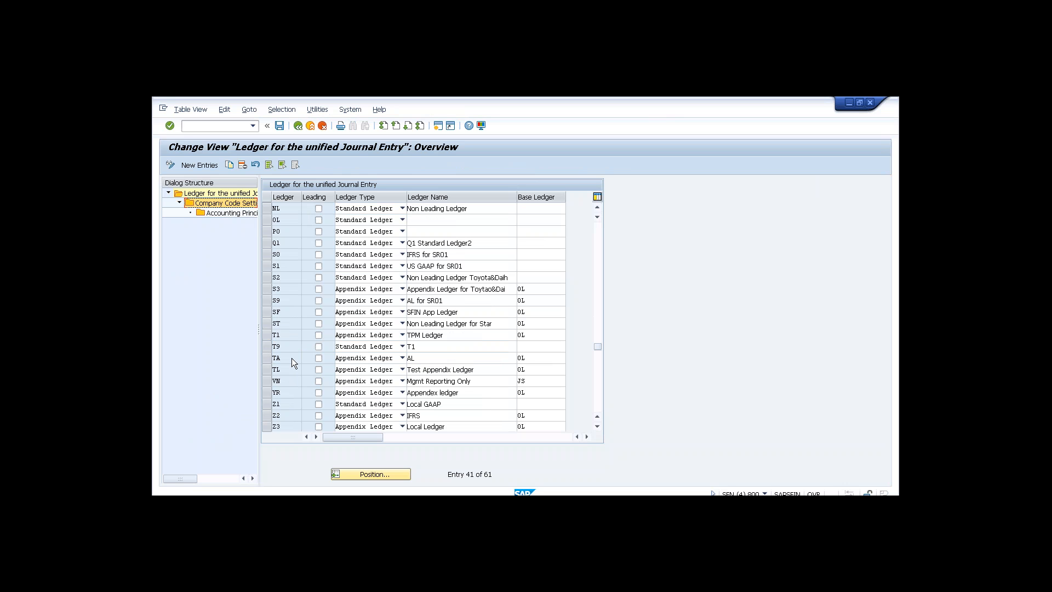
click(282, 415)
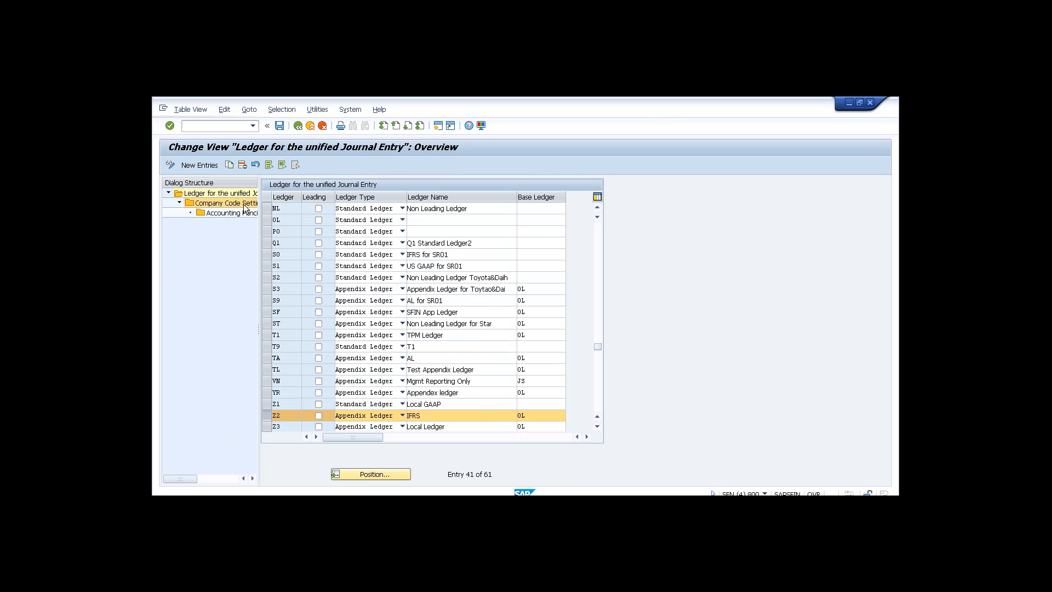
double_click(244, 208)
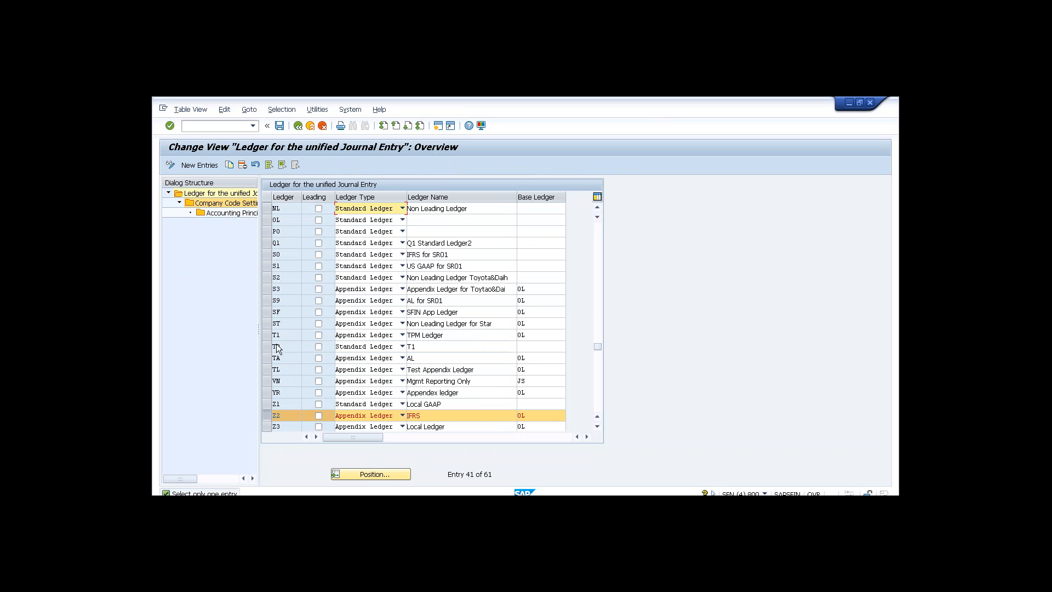
click(600, 260)
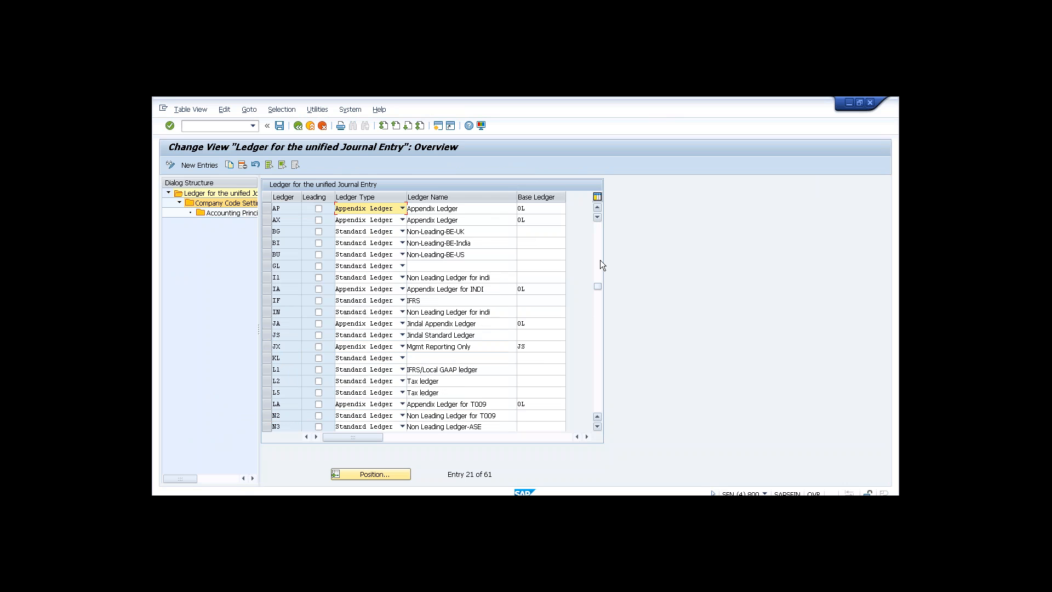
click(600, 260)
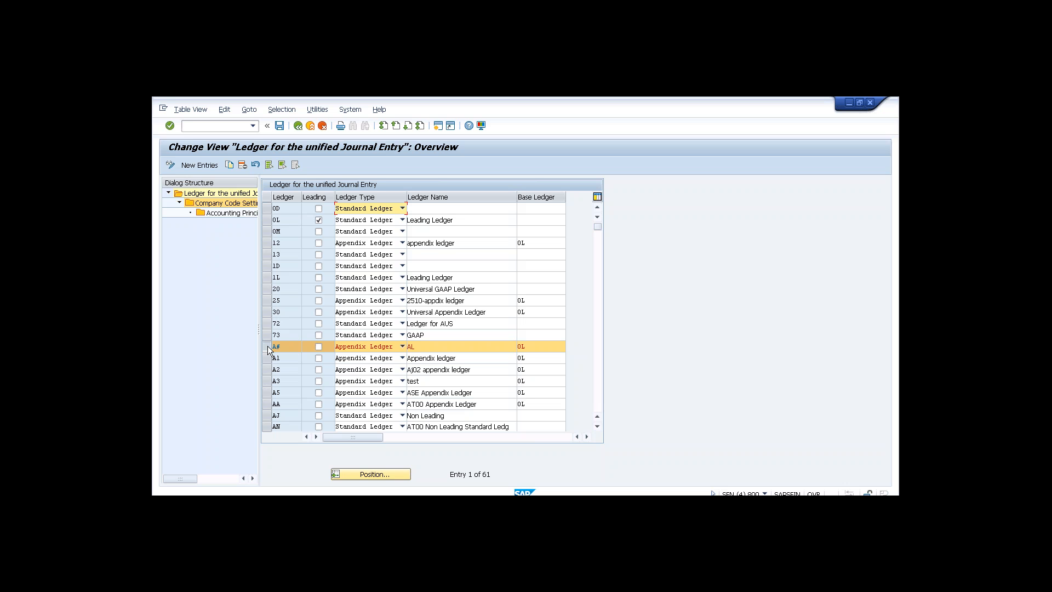
click(268, 346)
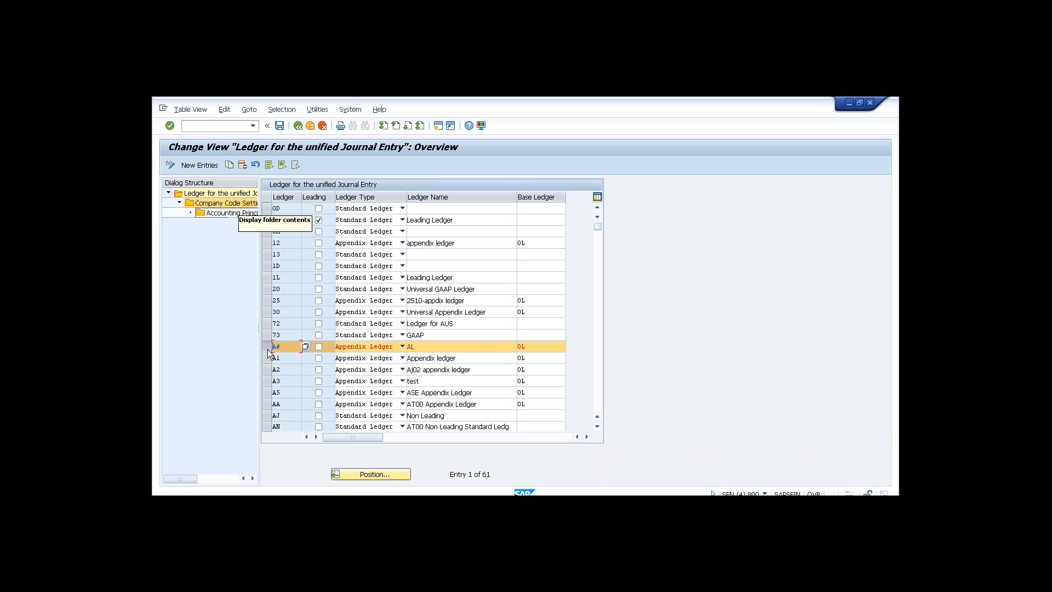
double_click(226, 206)
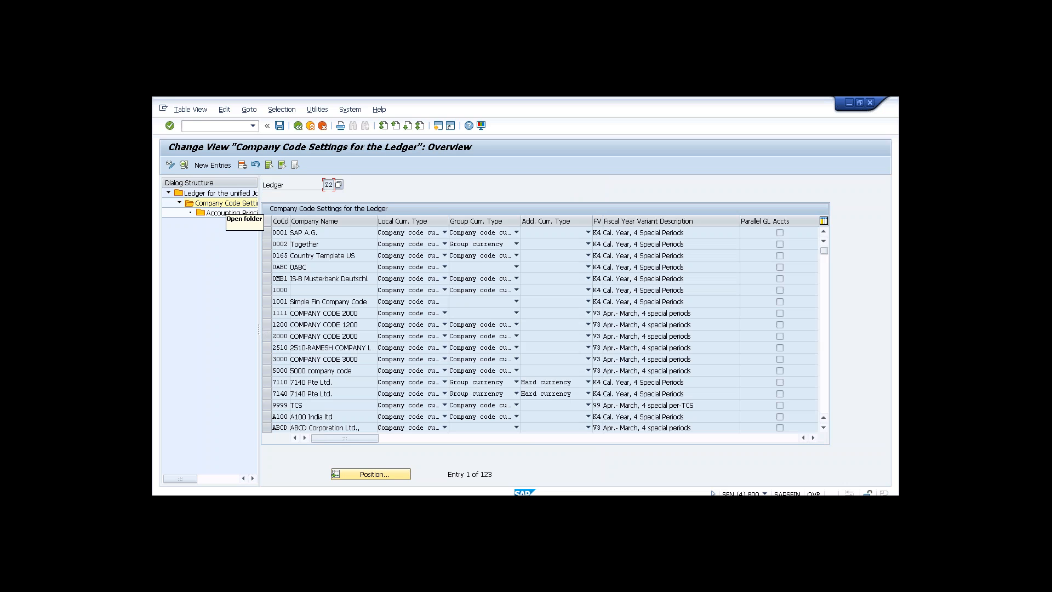
Locate company code 7140 in ledger Z2's company code settings and open its details to review currencies and fiscal year variant
click(823, 390)
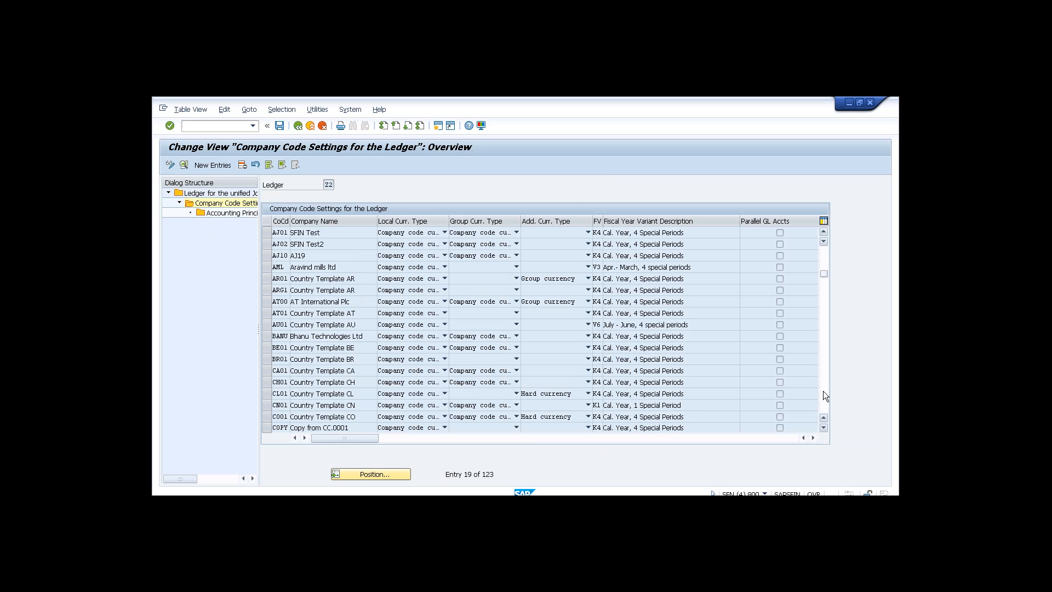
click(823, 390)
click(823, 390)
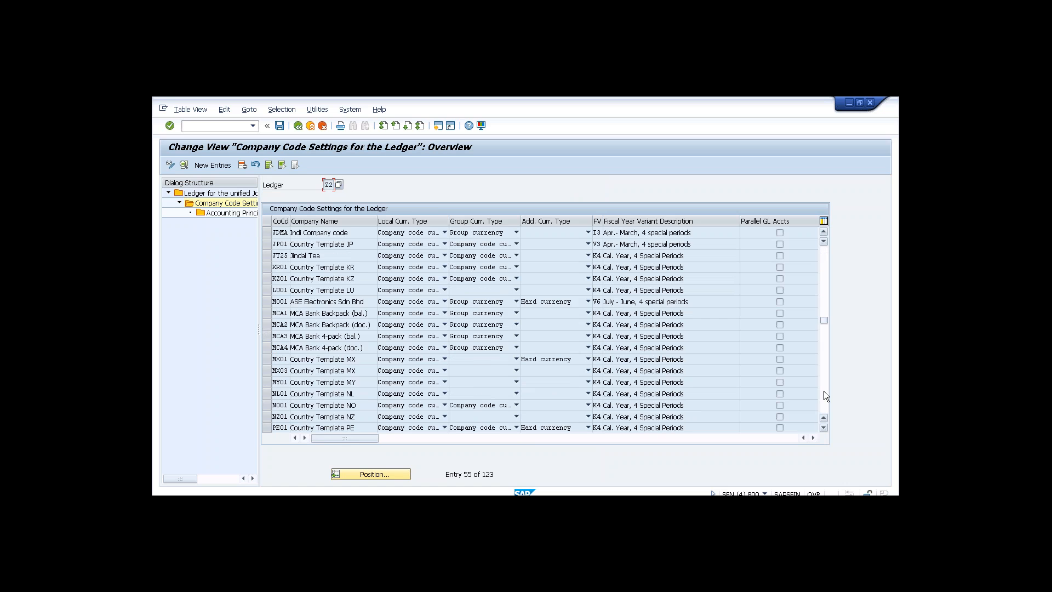
click(823, 390)
click(824, 390)
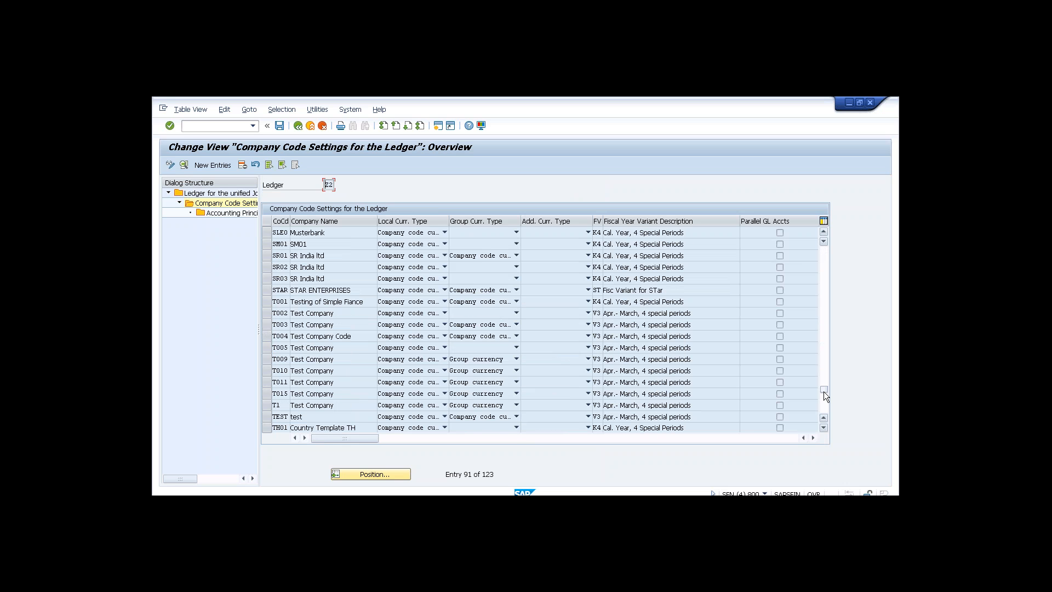
click(825, 364)
click(386, 475)
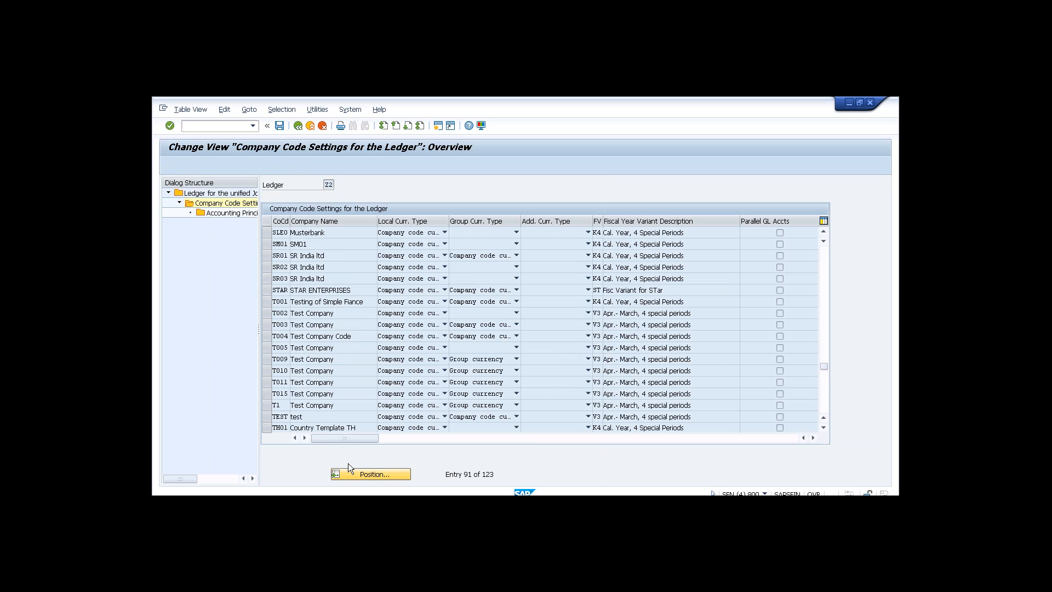
text(7140)
key(Return)
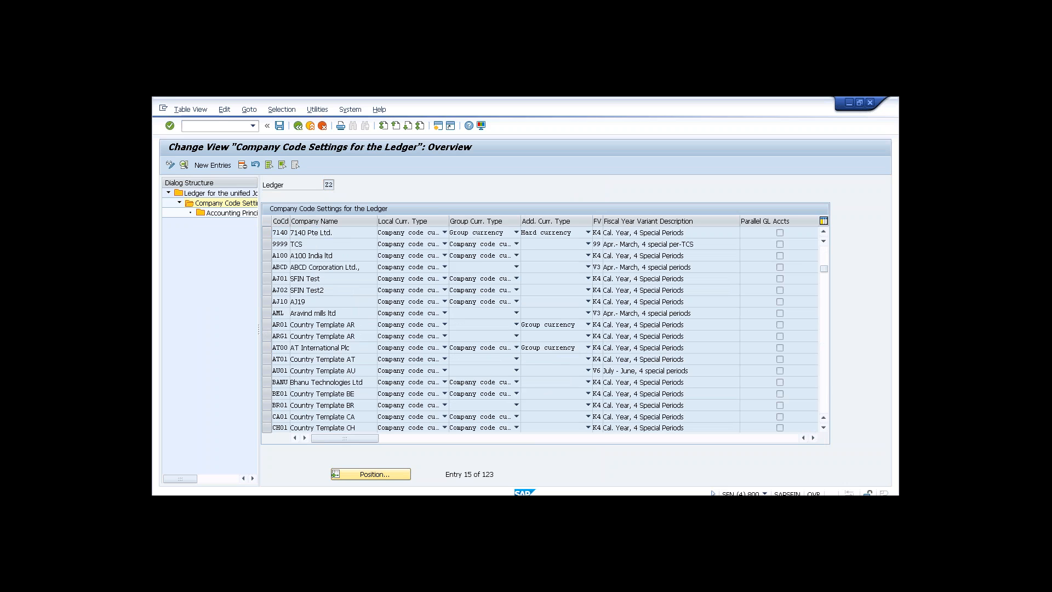
double_click(637, 419)
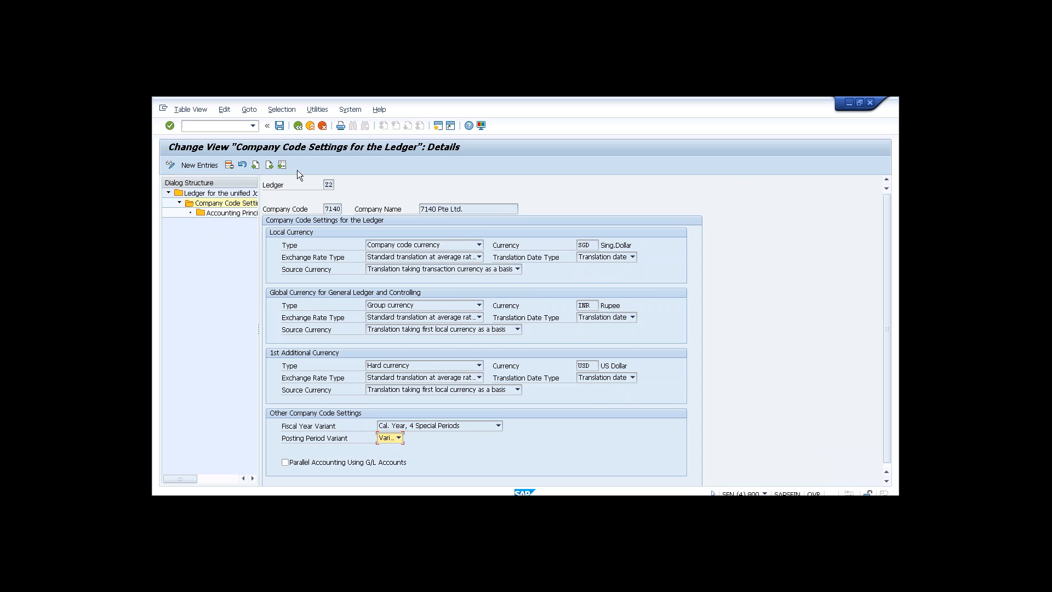
Leave the journal entry ledger settings and collapse the Financial Accounting (New) node in the implementation guide
click(299, 130)
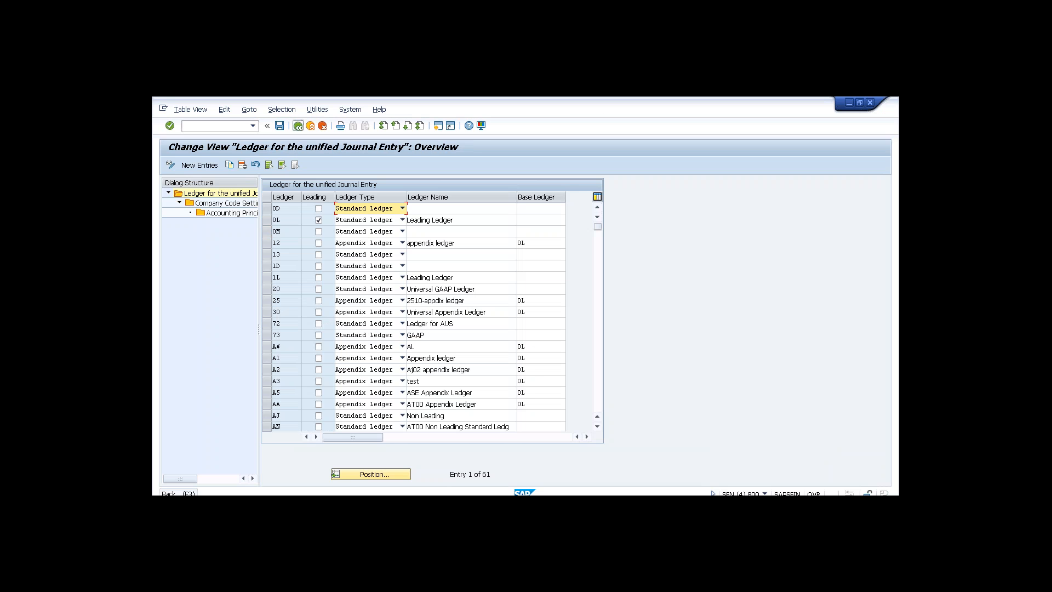
click(298, 127)
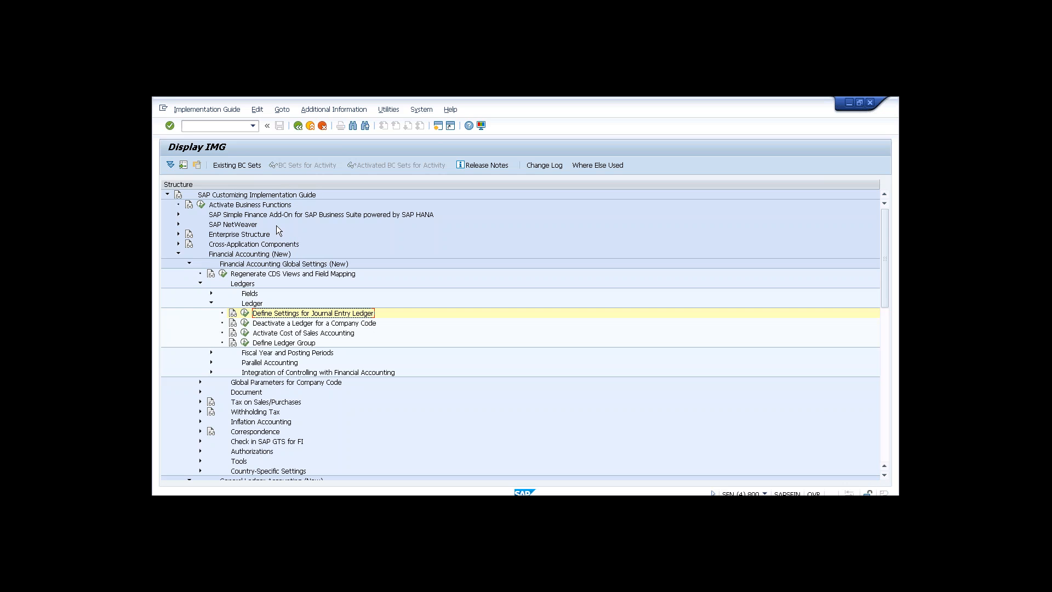
click(178, 253)
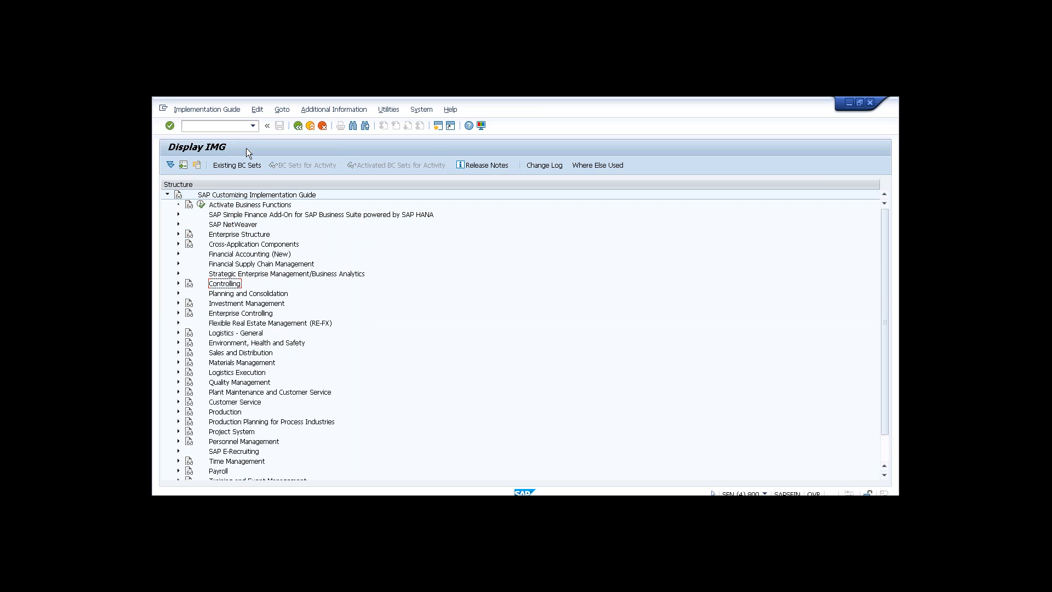
Start transaction F-90 for an asset acquisition from purchase with vendor
click(233, 127)
text(/nf-90)
key(Return)
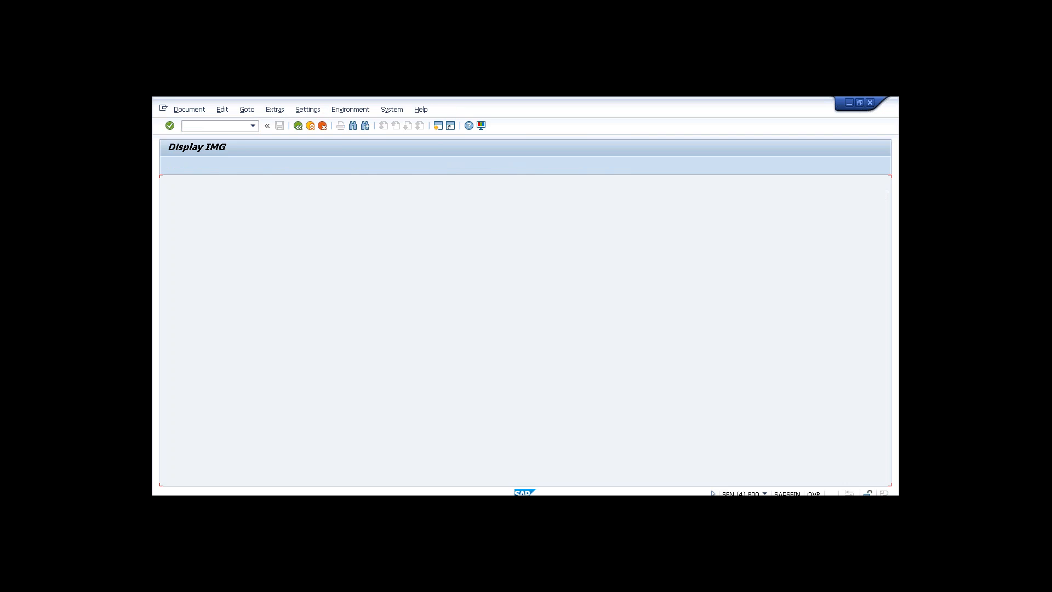
Set both the document date and the posting date of the acquisition to 01.04.2015
click(252, 184)
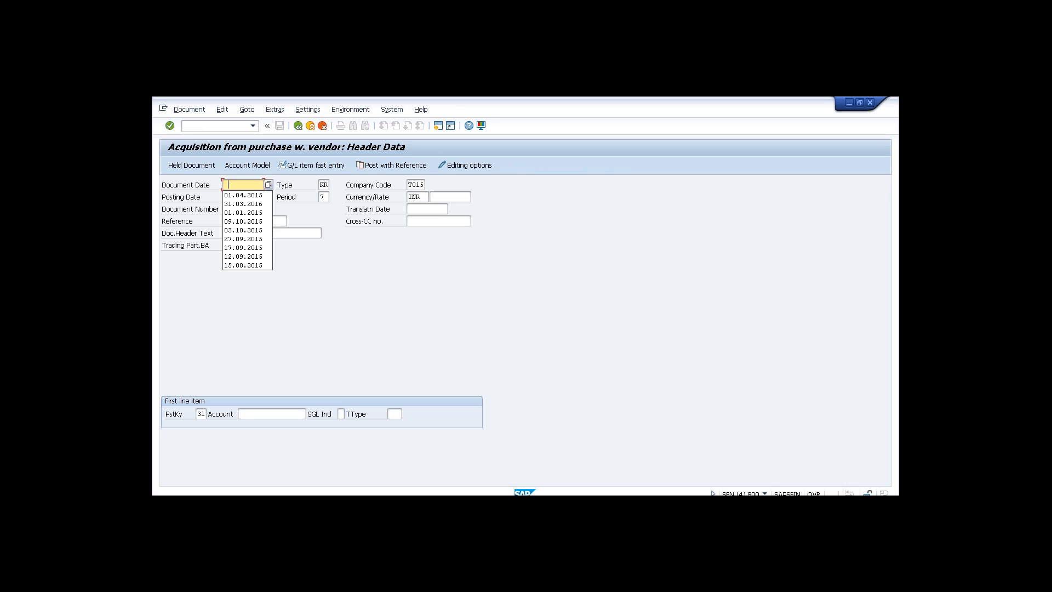
click(244, 195)
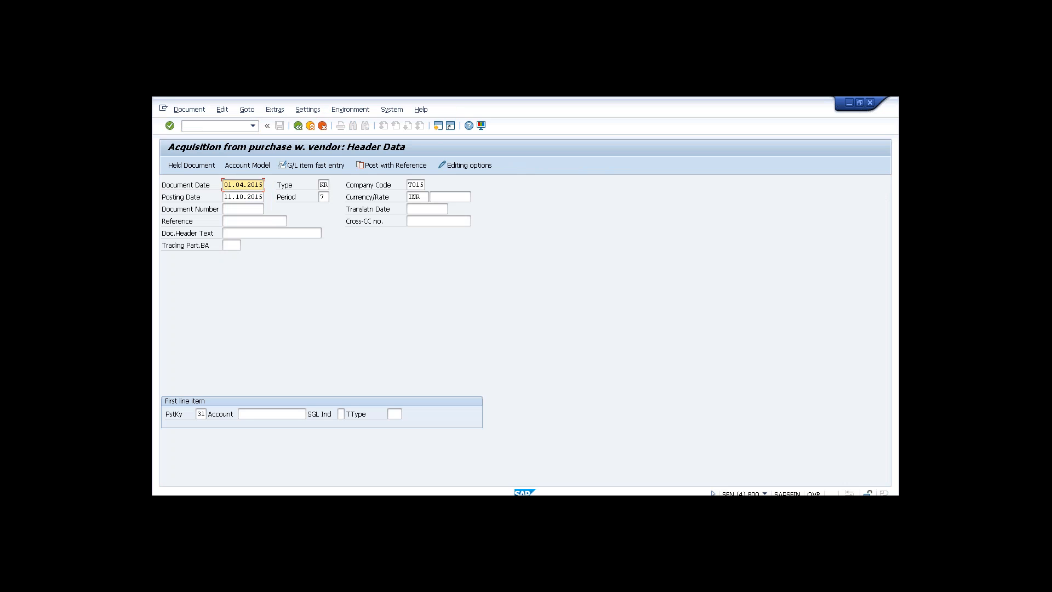
click(242, 197)
key(Delete)
key(Delete)
key(Delete)
key(Delete)
key(Delete)
key(Delete)
key(Delete)
key(Delete)
key(Delete)
key(Delete)
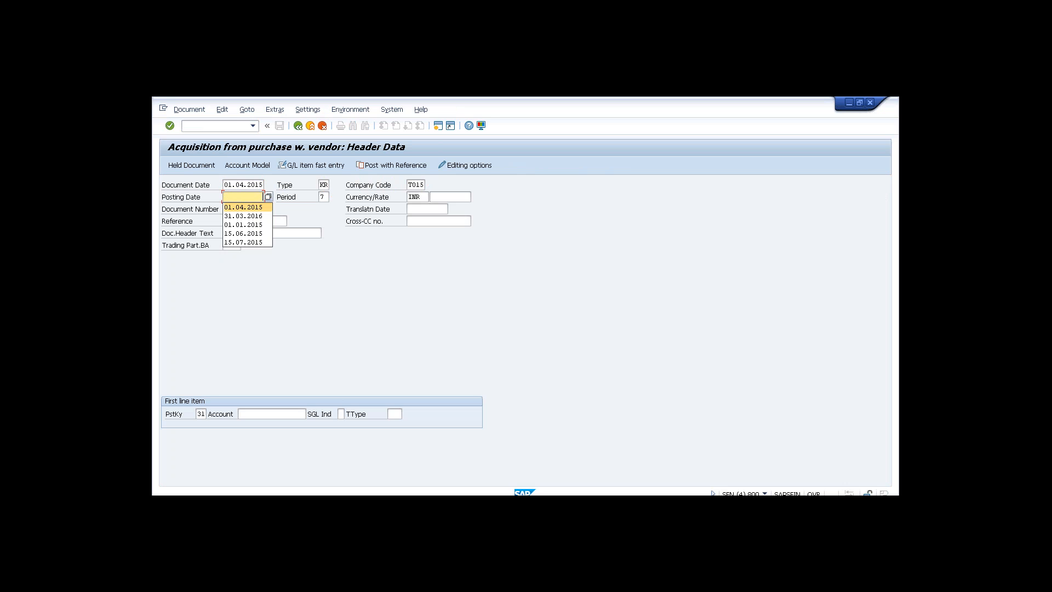
click(244, 207)
Set the acquisition's company code to 7140 and its currency to SGD
click(415, 188)
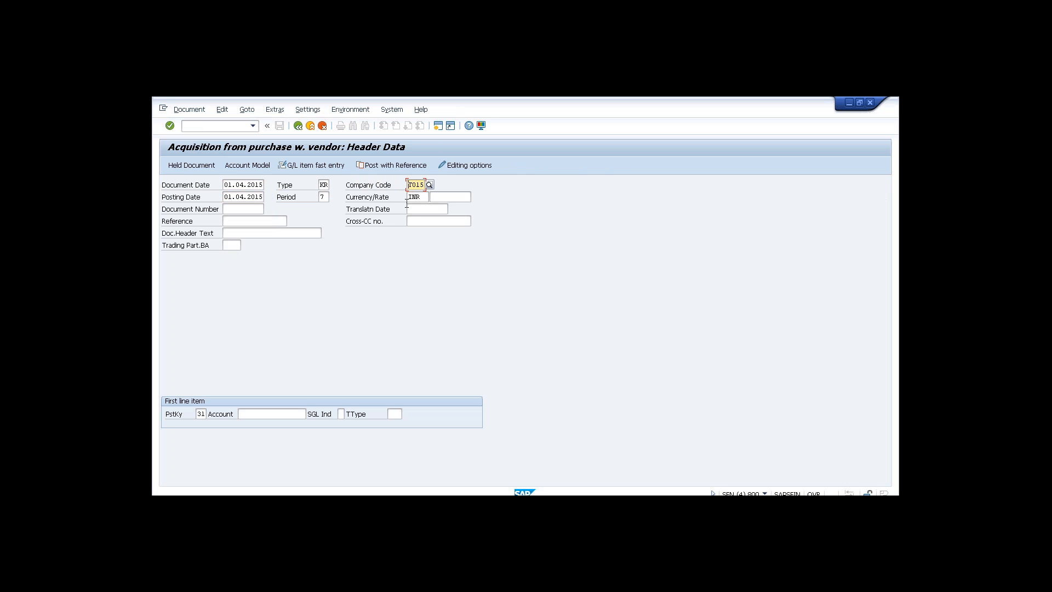
text(7140)
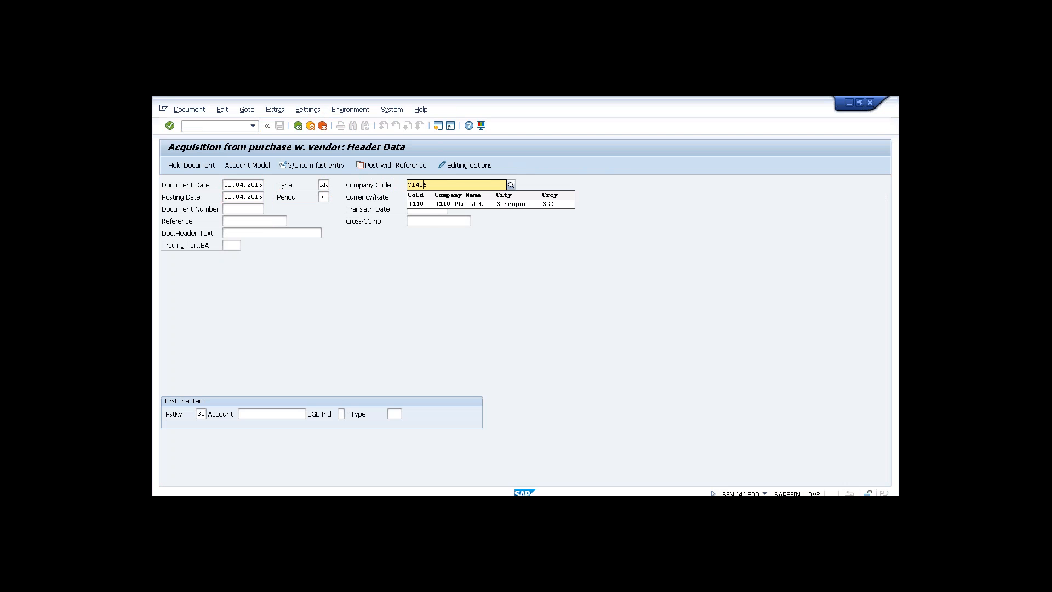
key(Return)
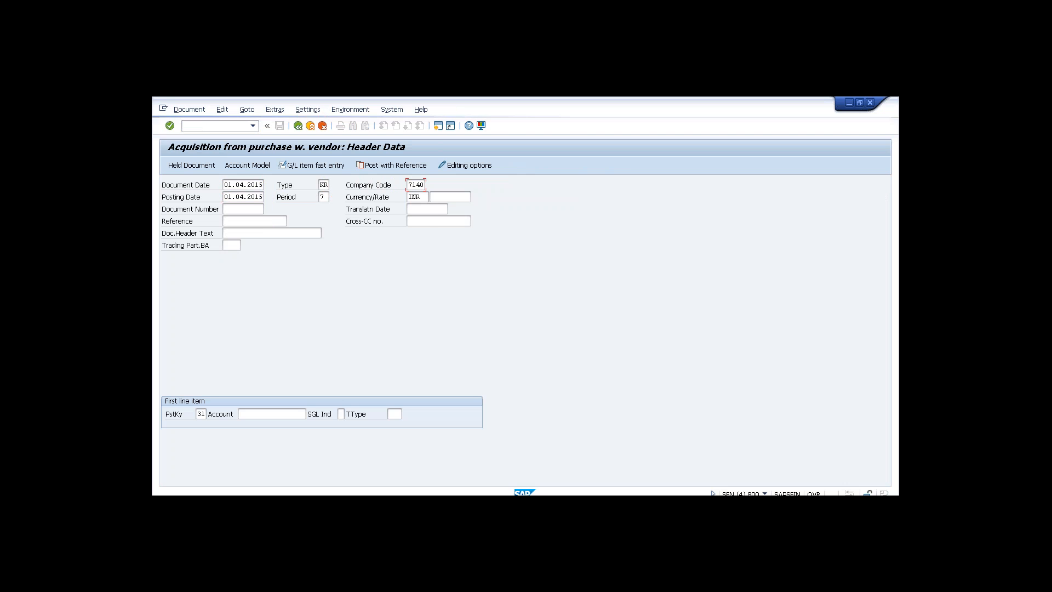
click(424, 197)
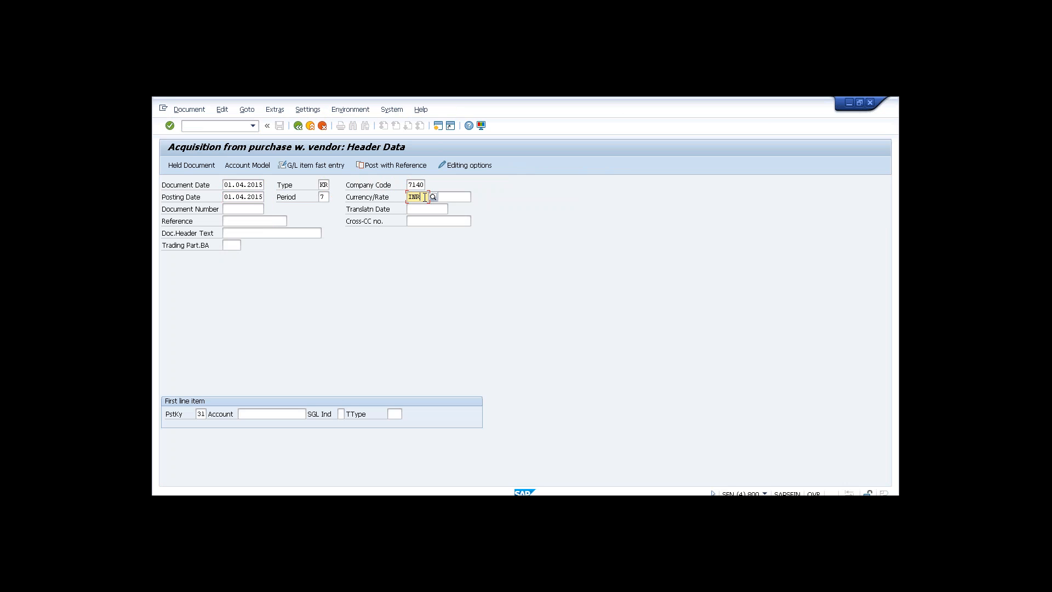
key(BackSpace)
key(BackSpace)
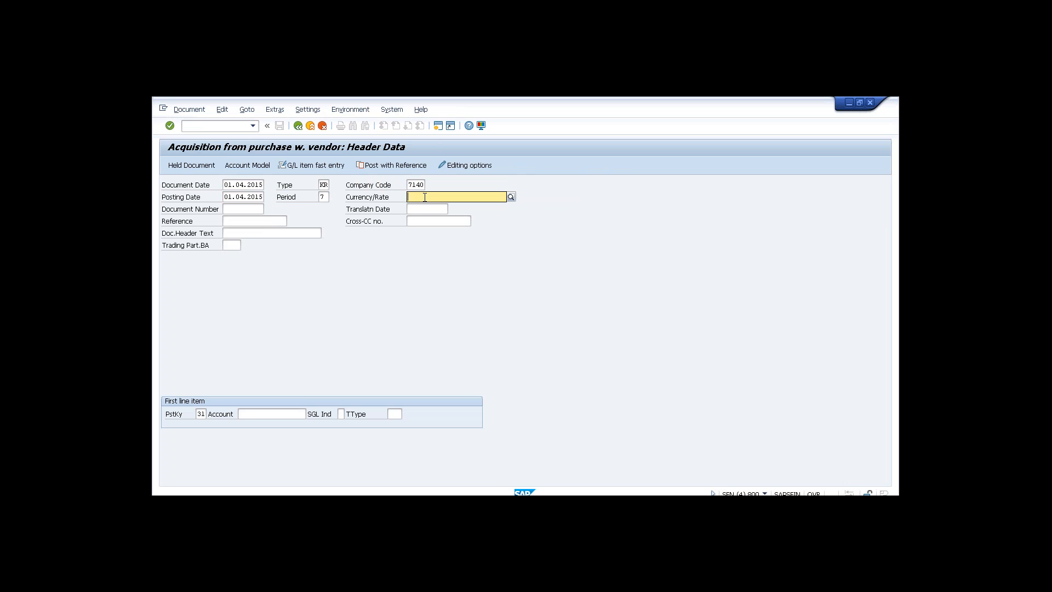
text(st)
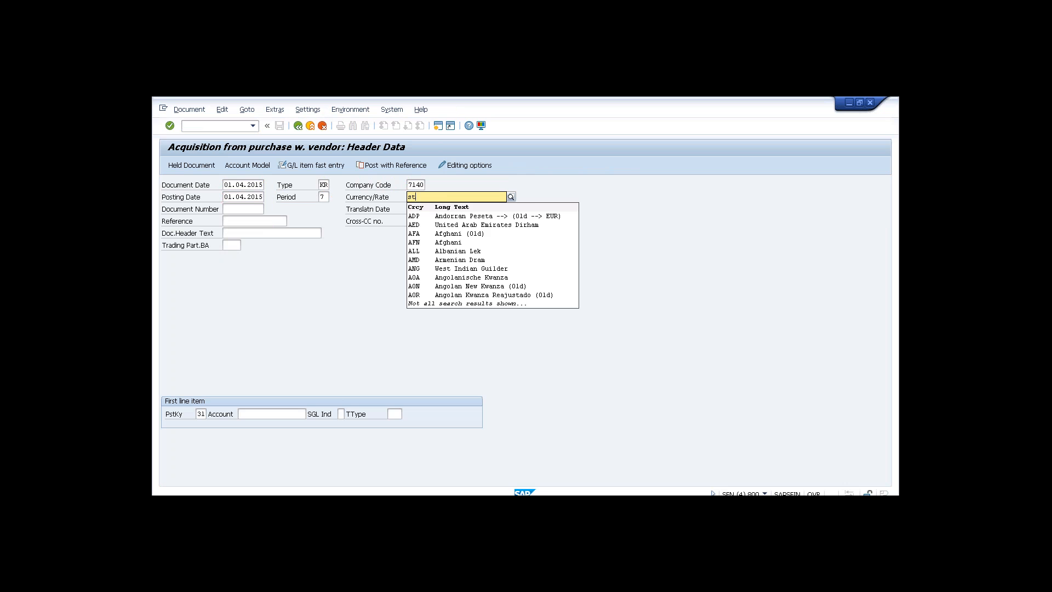
text(d)
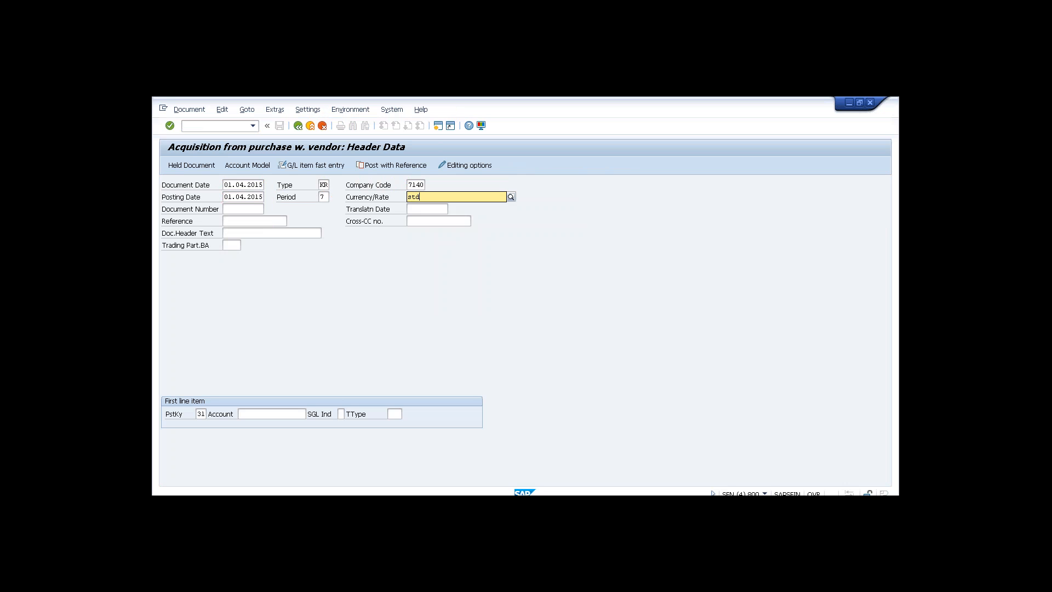
key(BackSpace)
key(BackSpace)
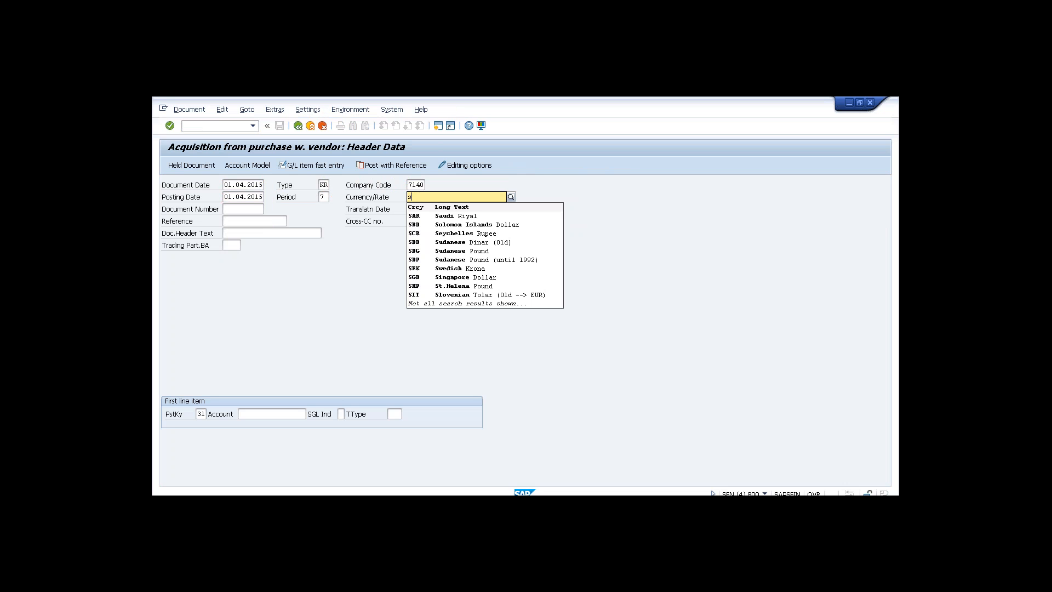
text(gd)
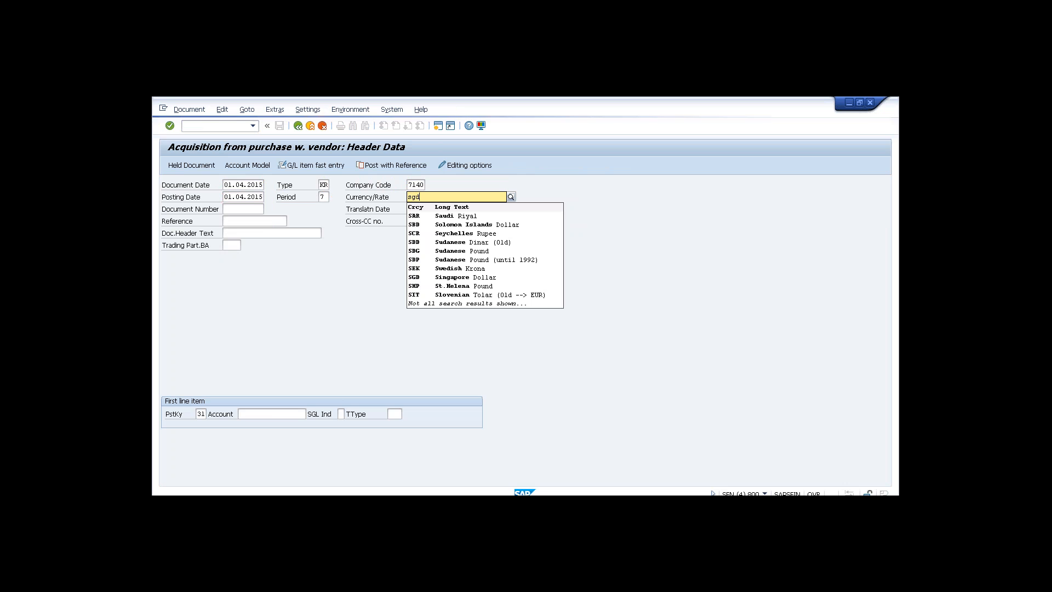
Search for company code 7140's vendor and pick its account for the first line item
key(Return)
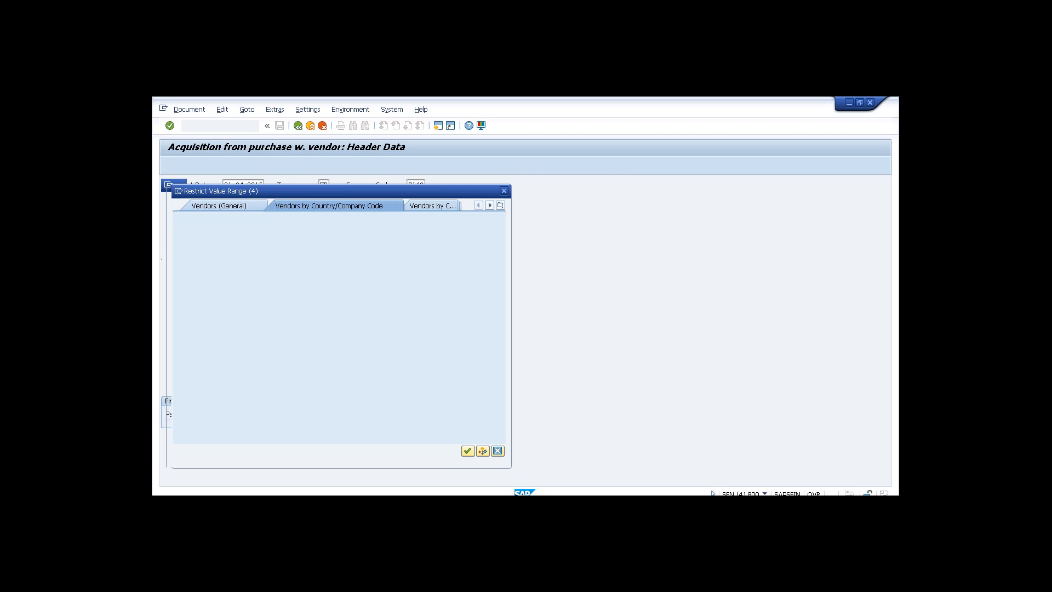
key(Return)
double_click(220, 165)
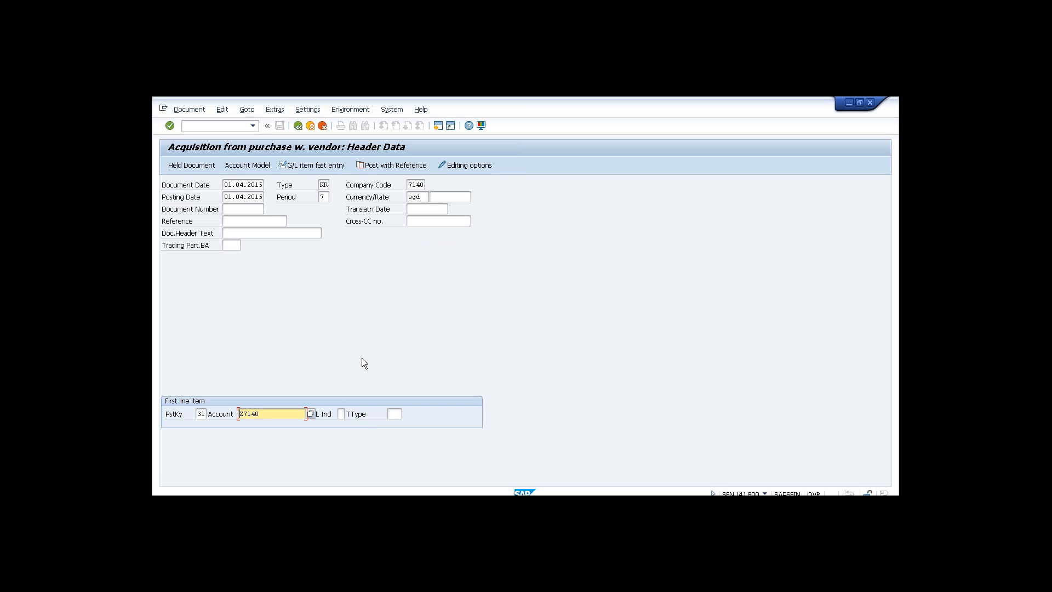
Accept the acquisition's header data and enter 10000 SGD as the vendor line item's amount
key(Return)
key(Return)
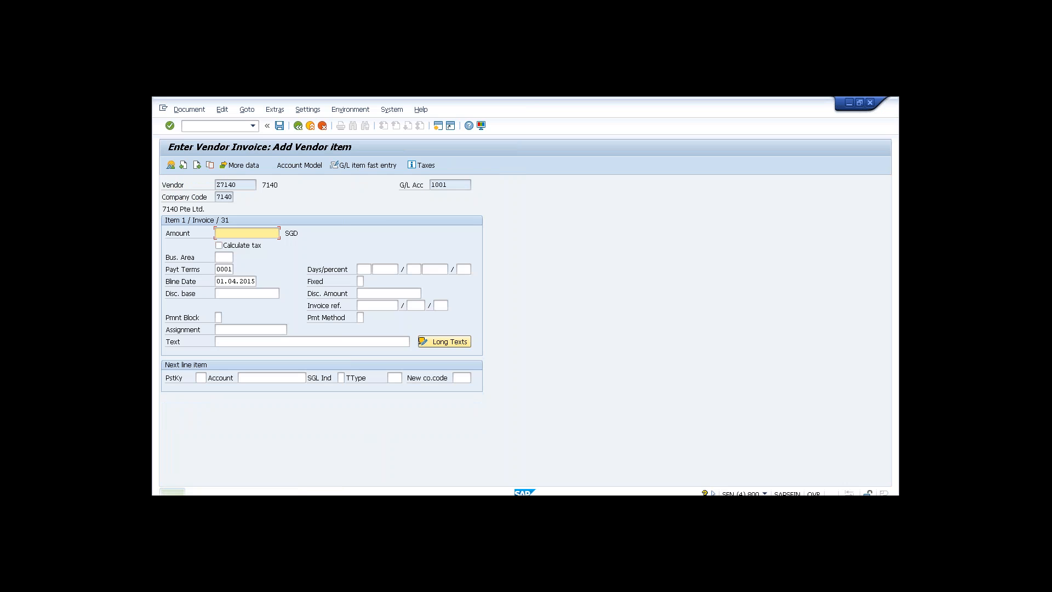
text(10000)
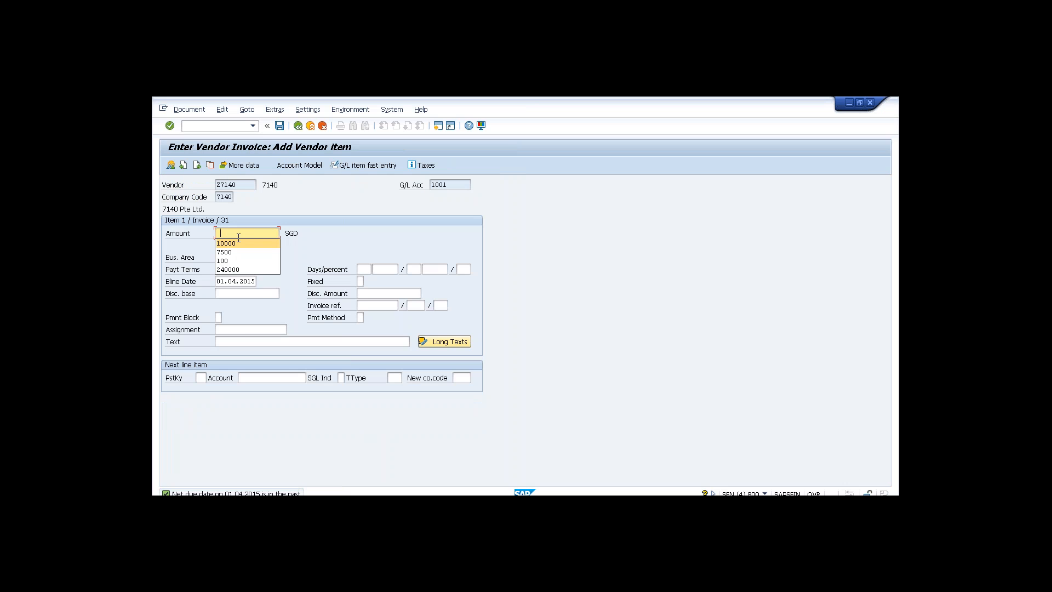
Set the next line item to posting key 70, asset account 1-0 and transaction type 100, and try to proceed to it
click(201, 377)
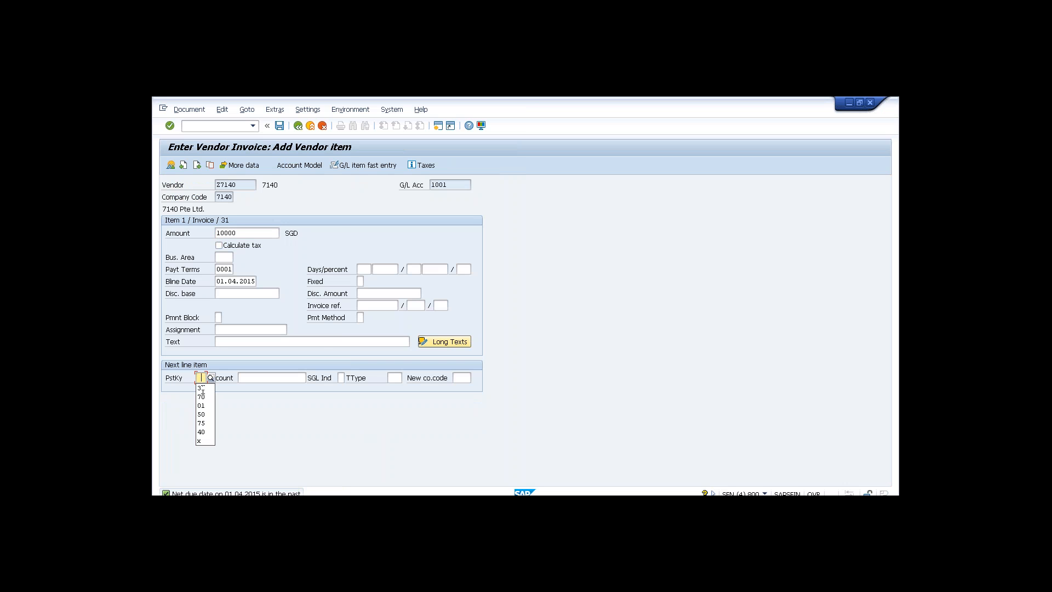
click(201, 397)
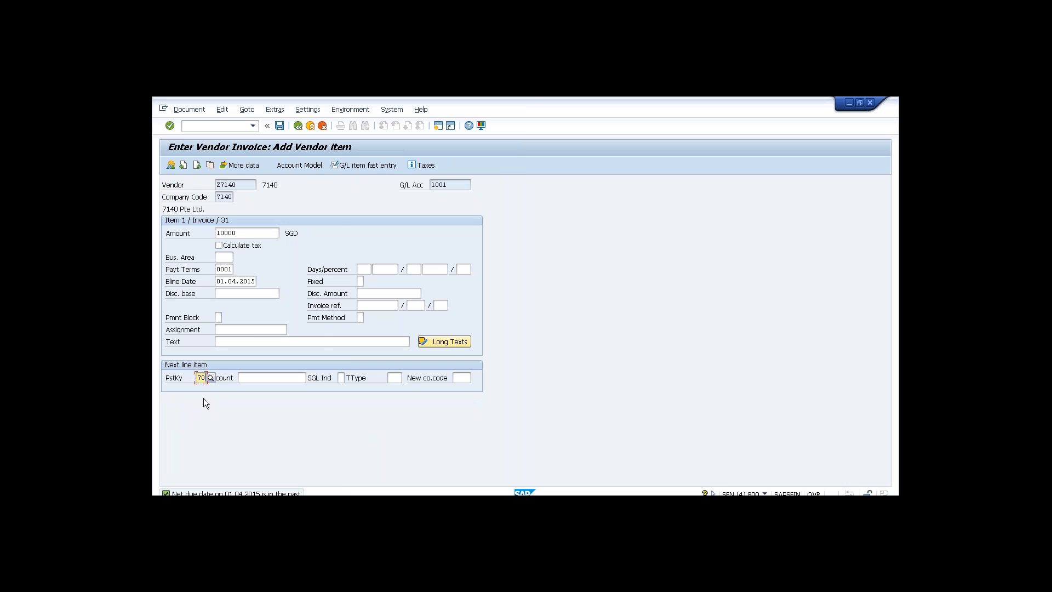
click(263, 381)
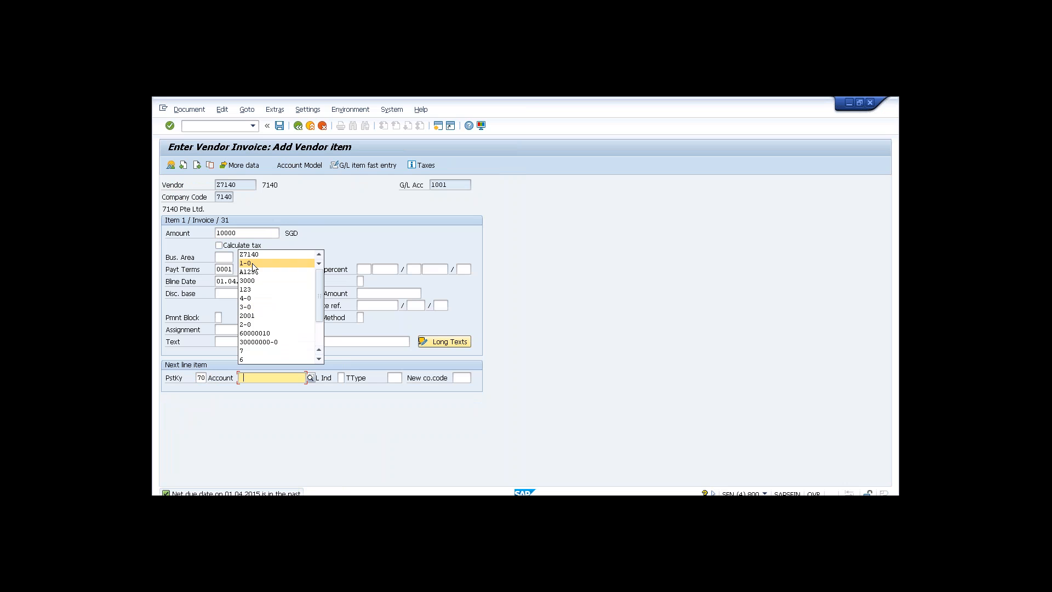
click(251, 263)
click(395, 379)
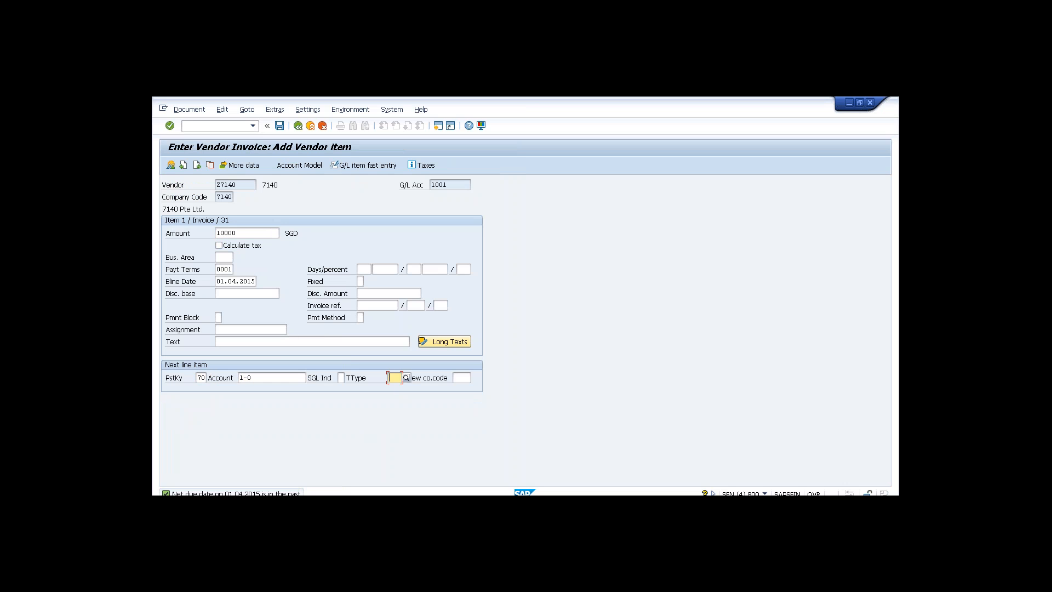
click(396, 389)
key(Return)
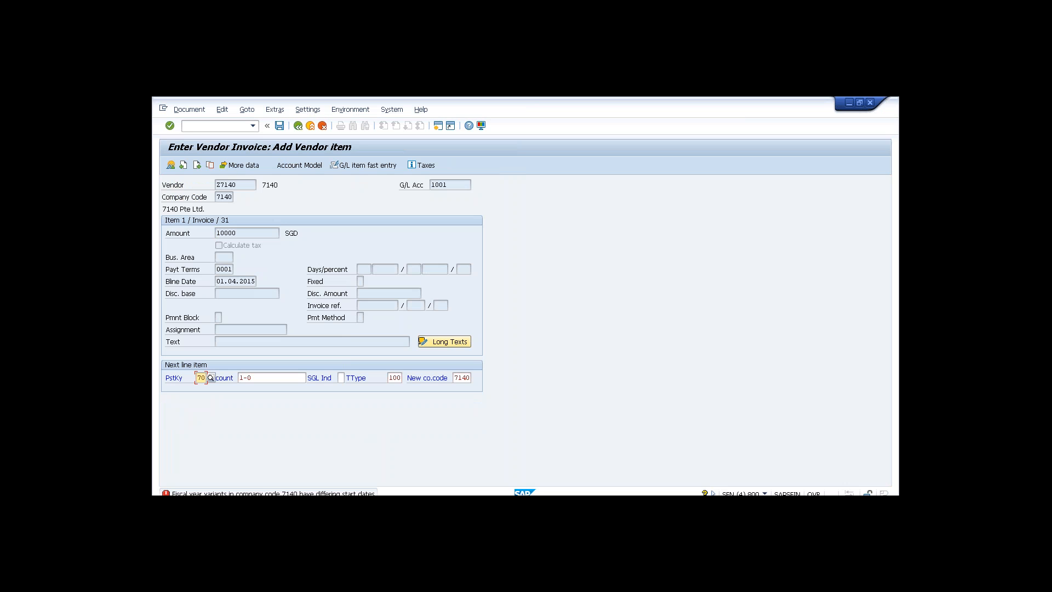
Examine the diagnosis and procedure in the long text of the fiscal year variant error for company code 7140
key(Return)
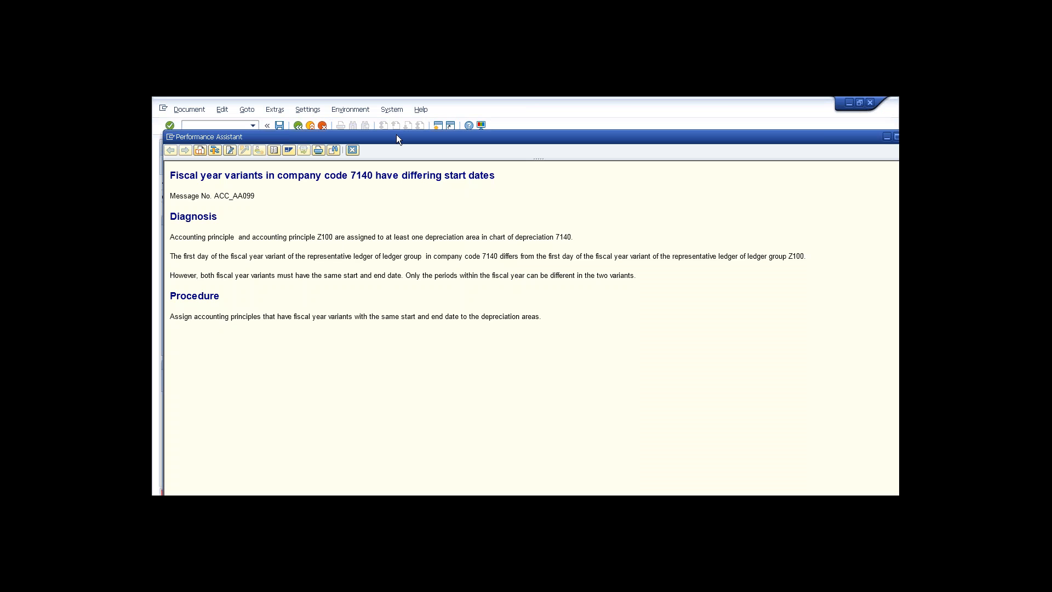
double_click(397, 135)
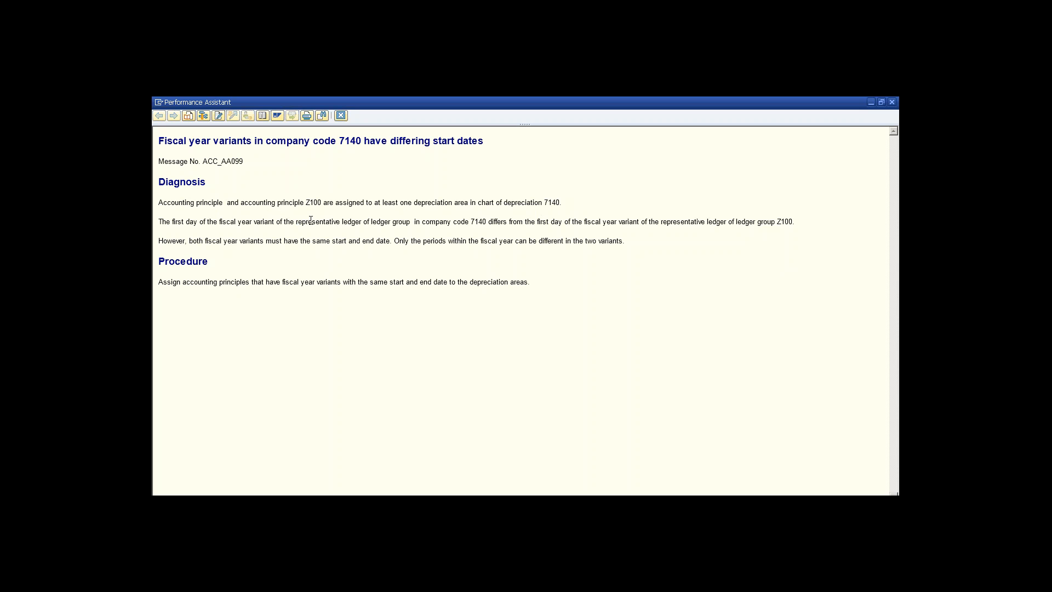
drag(295, 222, 419, 221)
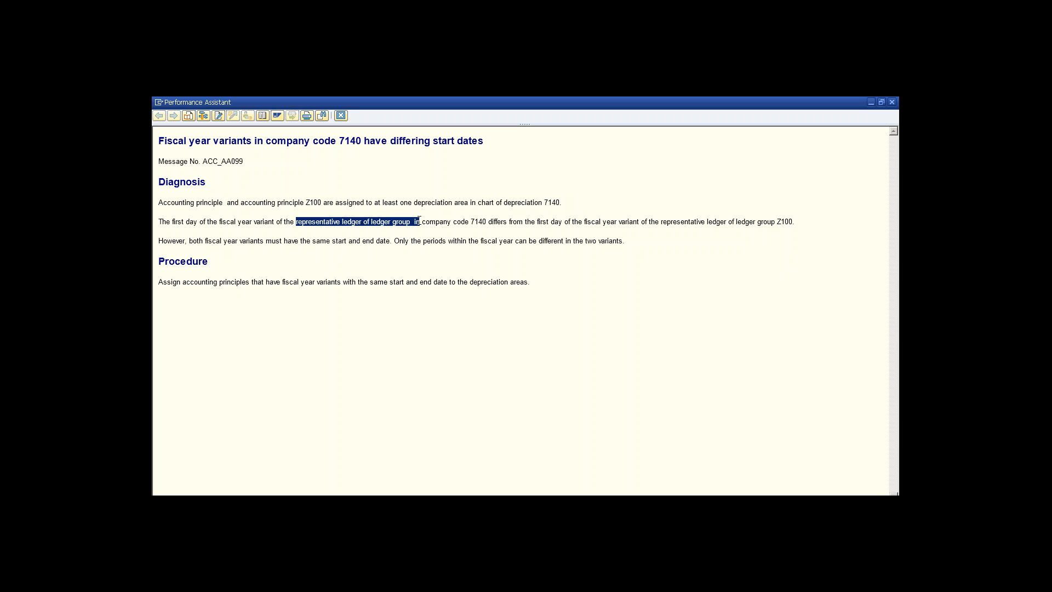
click(390, 227)
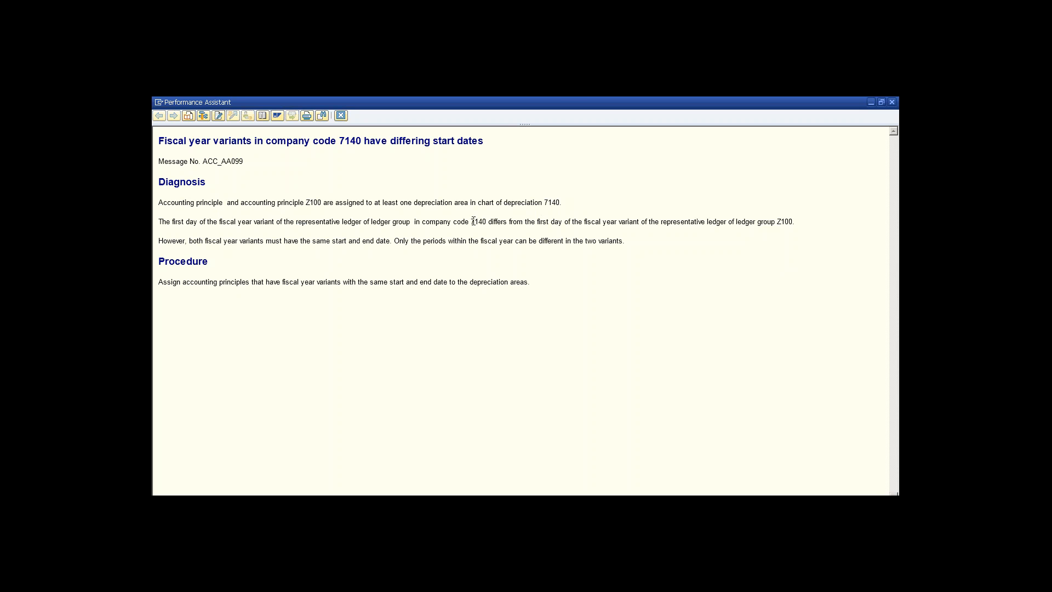
drag(486, 221, 797, 223)
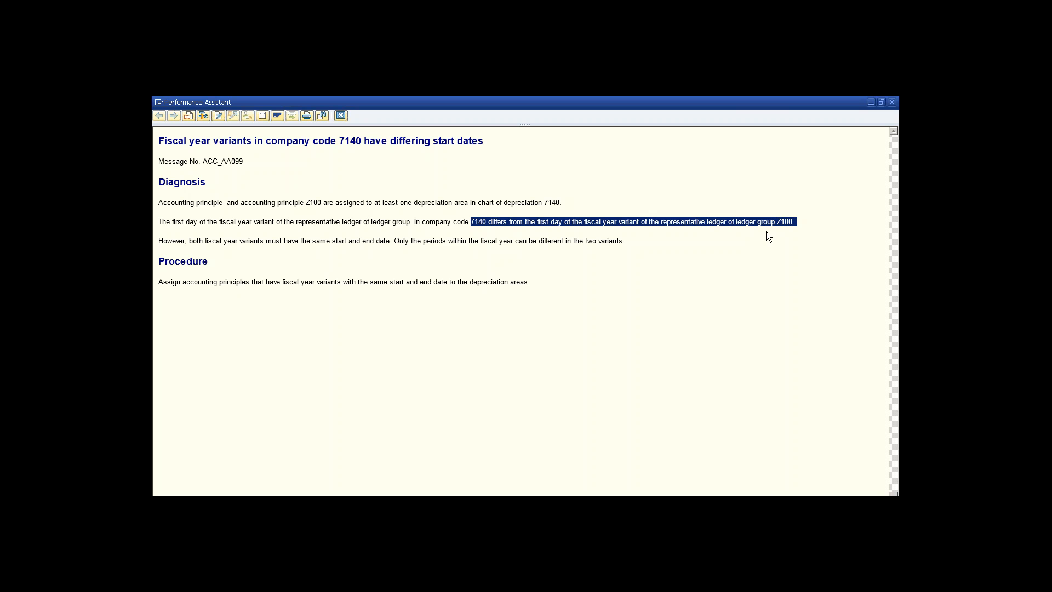
click(567, 241)
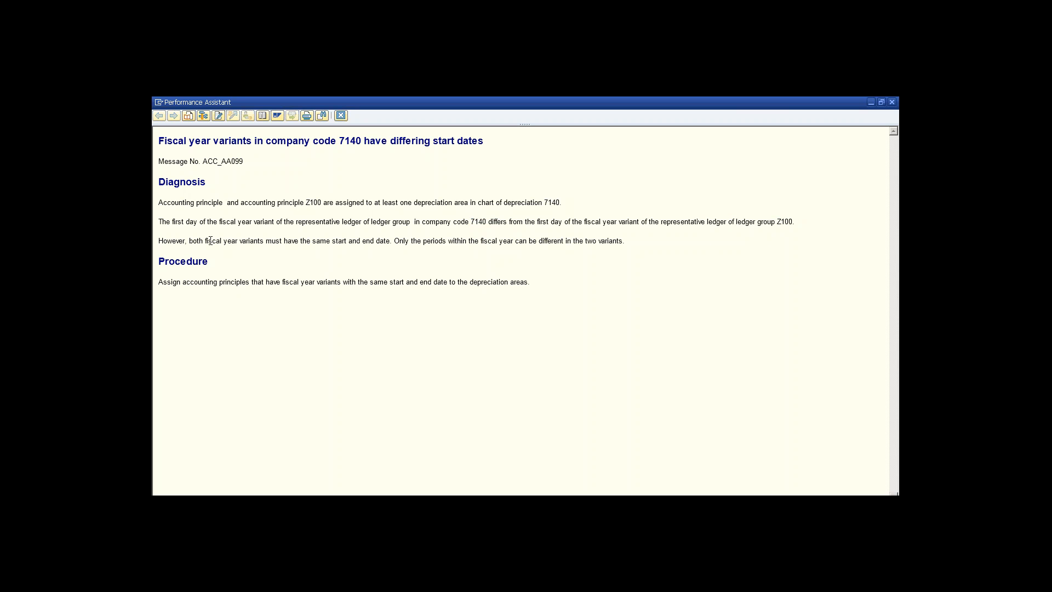
drag(205, 241, 389, 241)
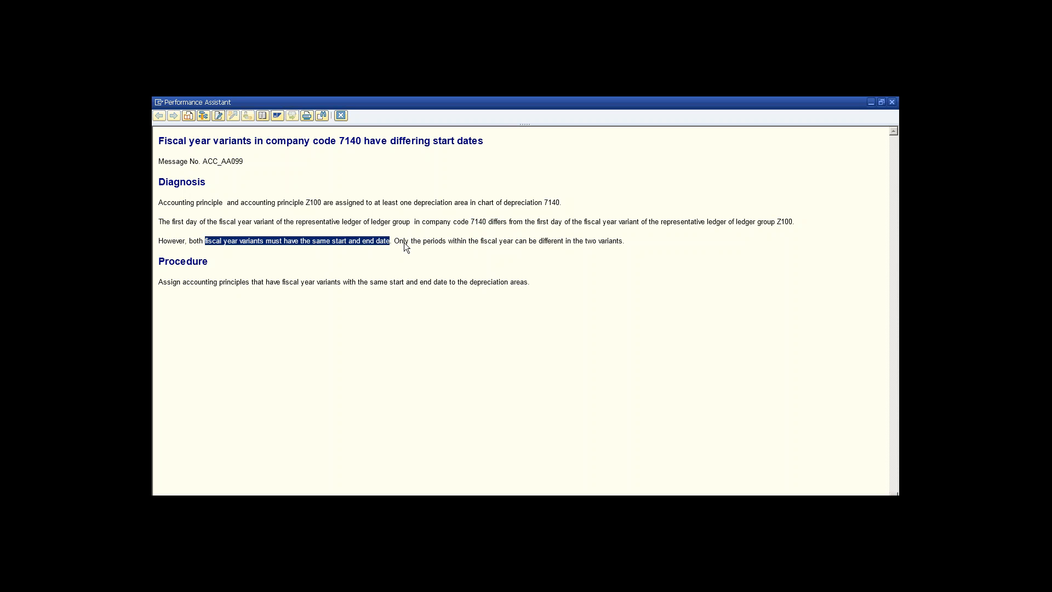
drag(395, 241, 626, 241)
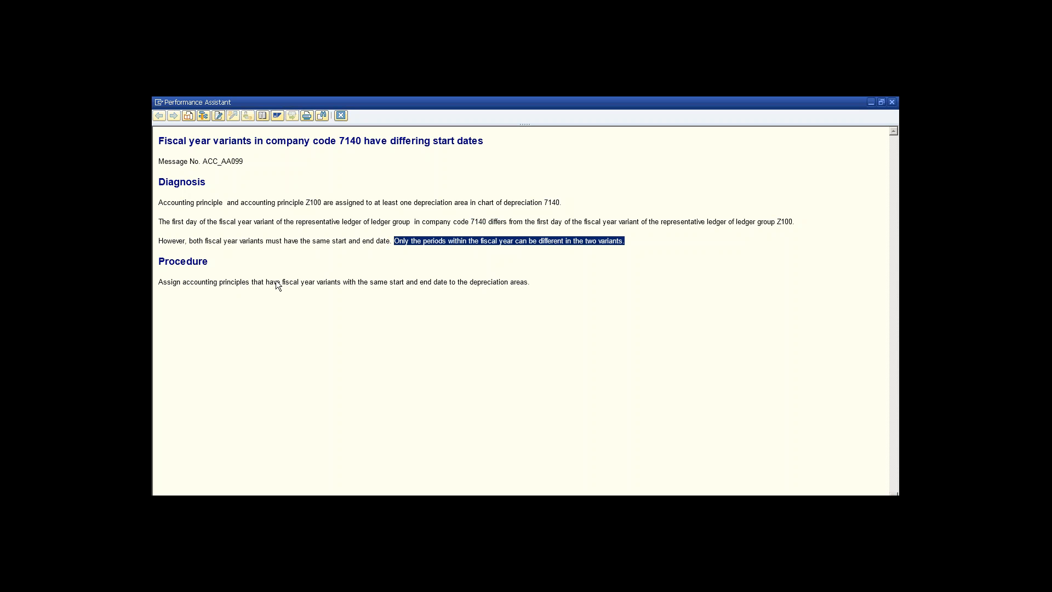
drag(219, 282, 550, 280)
click(474, 314)
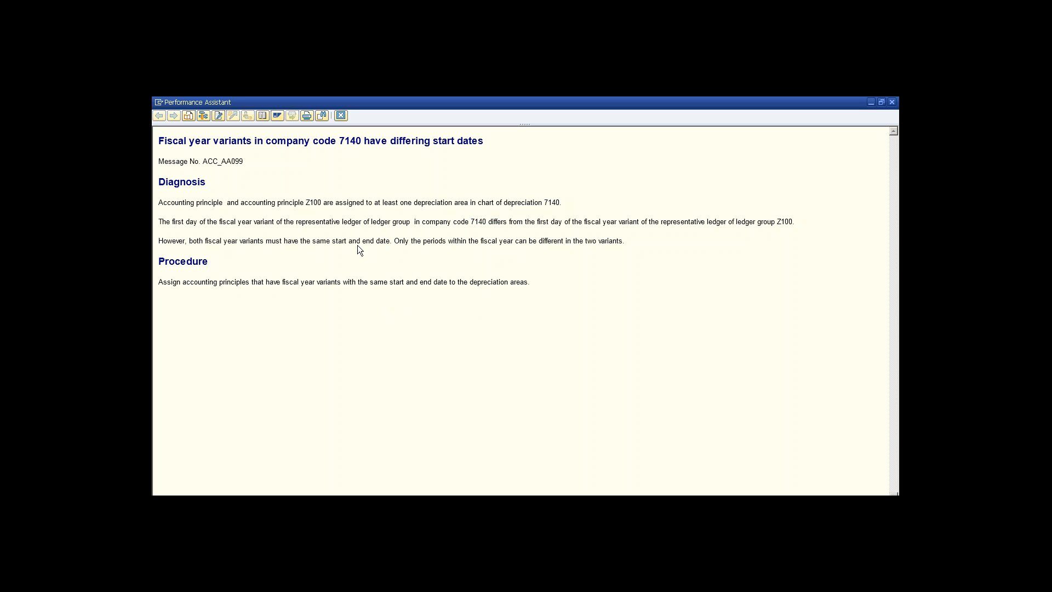
drag(296, 221, 371, 222)
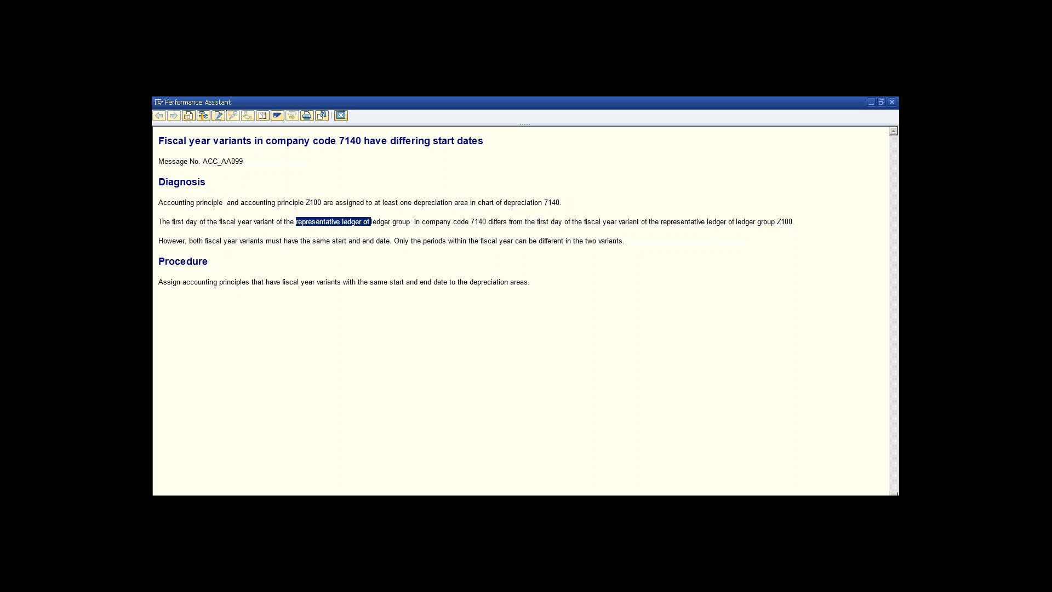
Discard the vendor invoice entry and display the SAP Reference IMG through transaction SPRO
key(alt+F4)
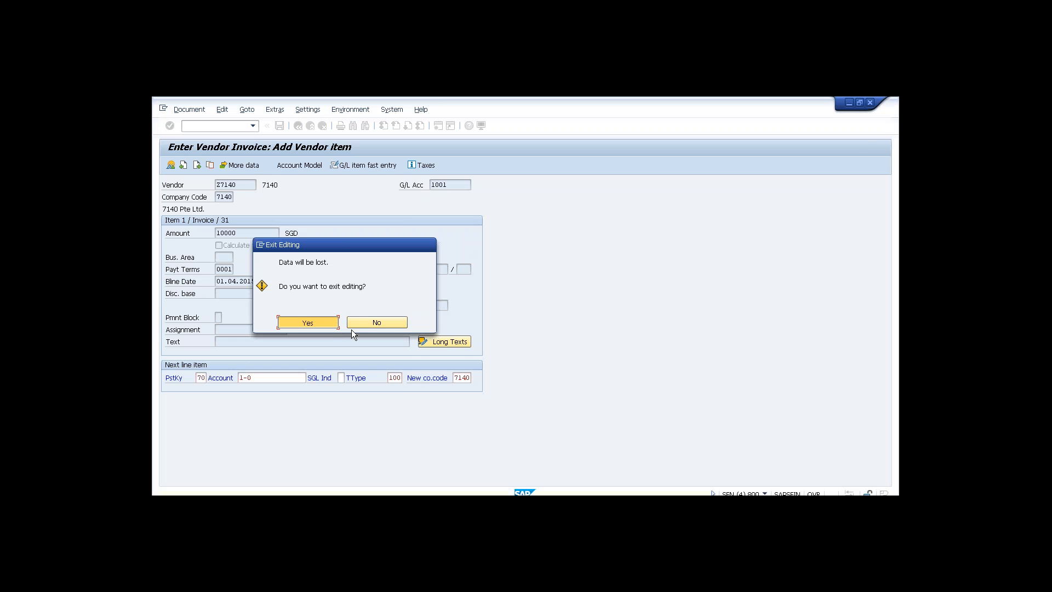
click(351, 330)
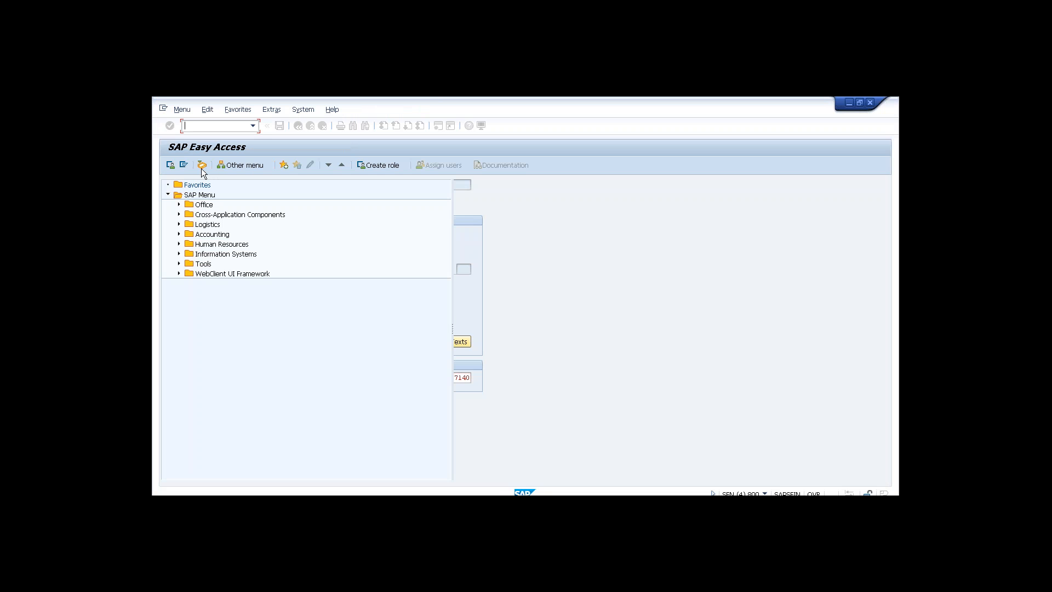
text(spro)
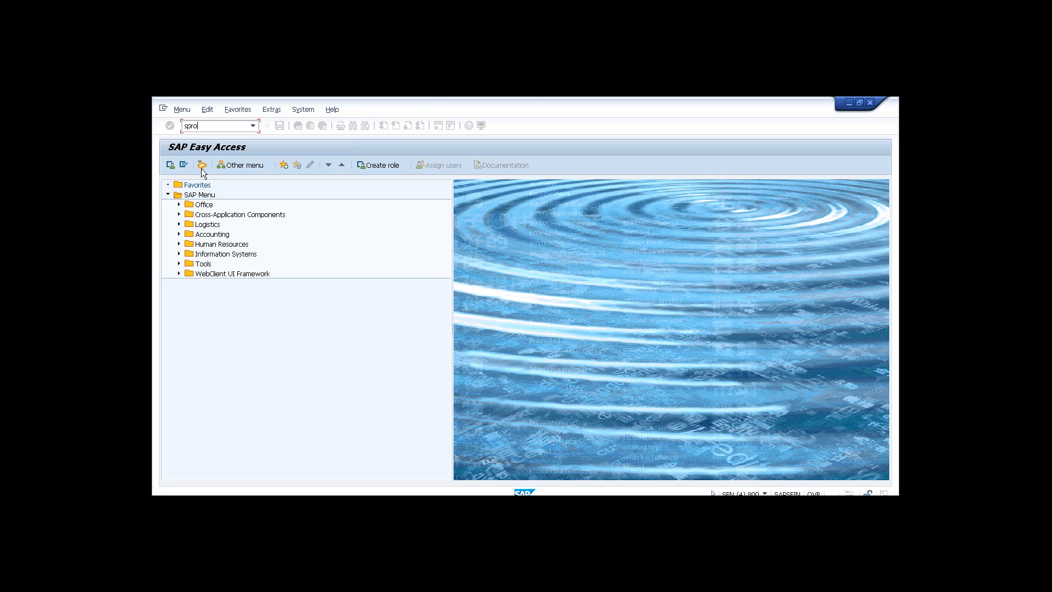
key(Return)
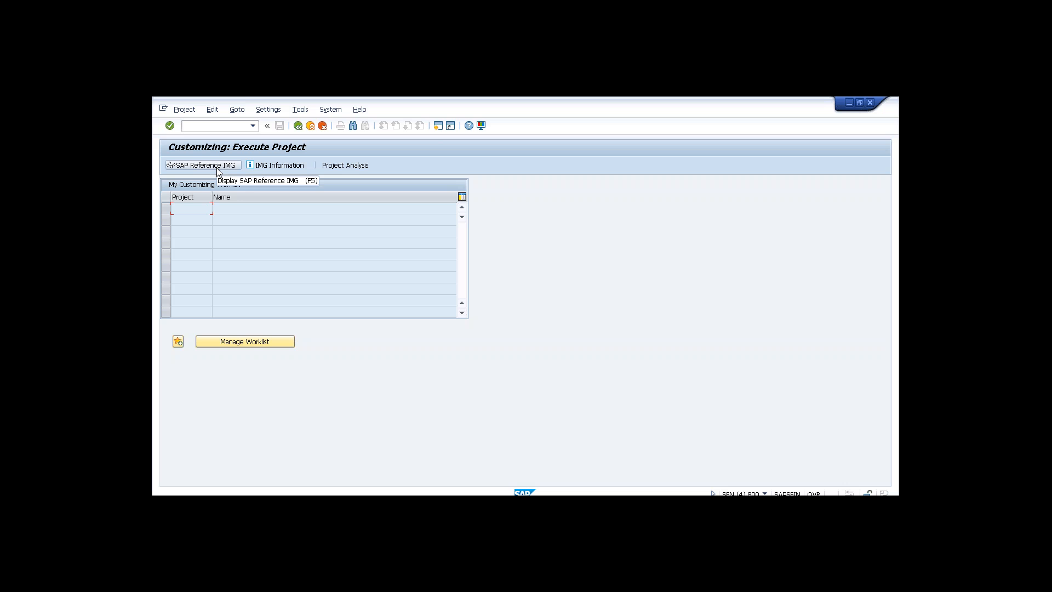
click(216, 167)
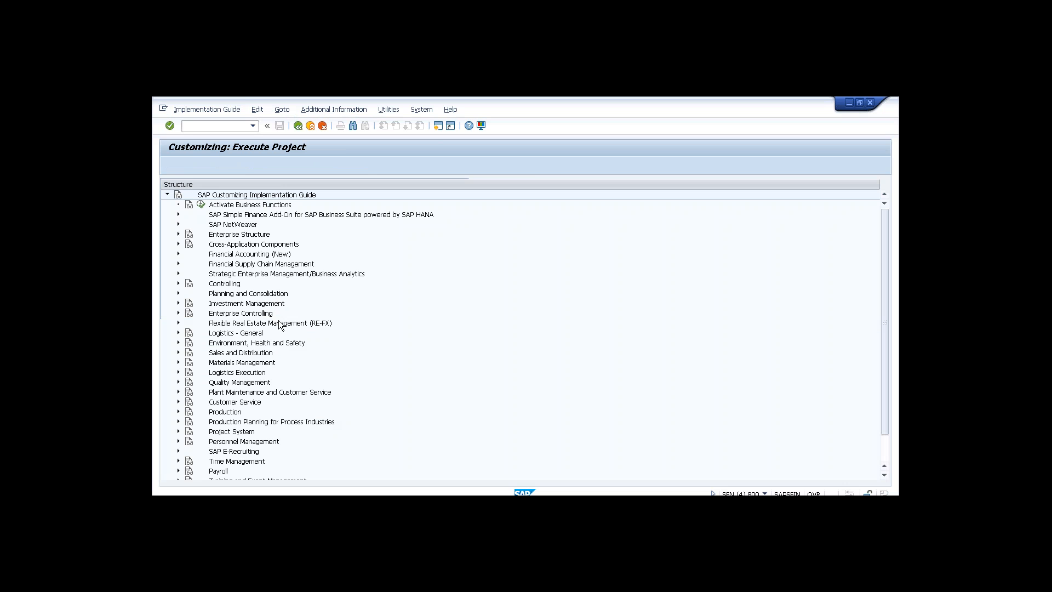
Open Define Depreciation Area for Quantity Update under Asset Accounting (New), General Valuation, Depreciation Areas, for chart of depreciation 7140
click(177, 254)
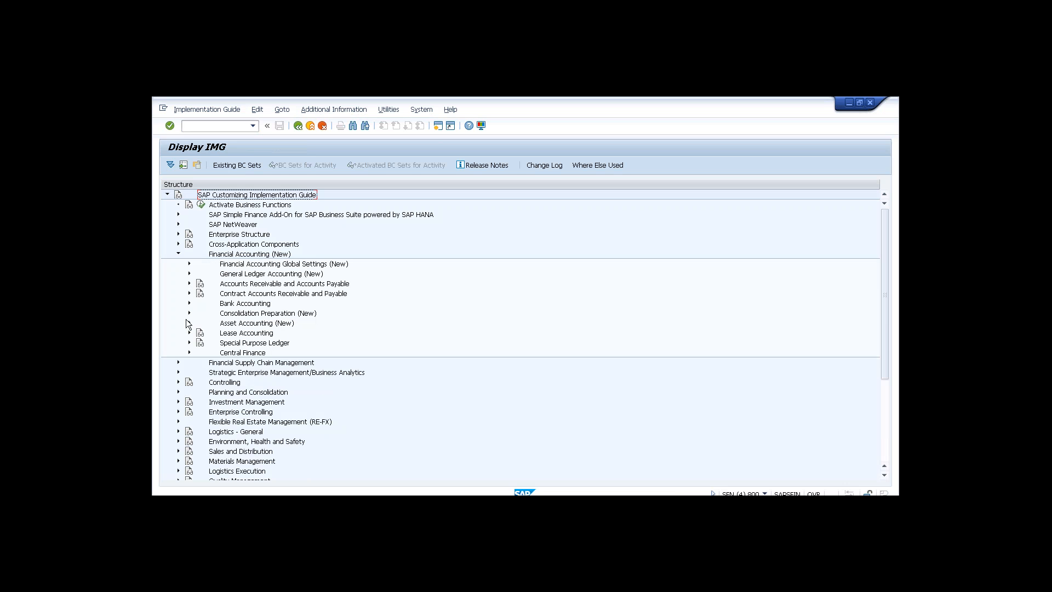
click(189, 323)
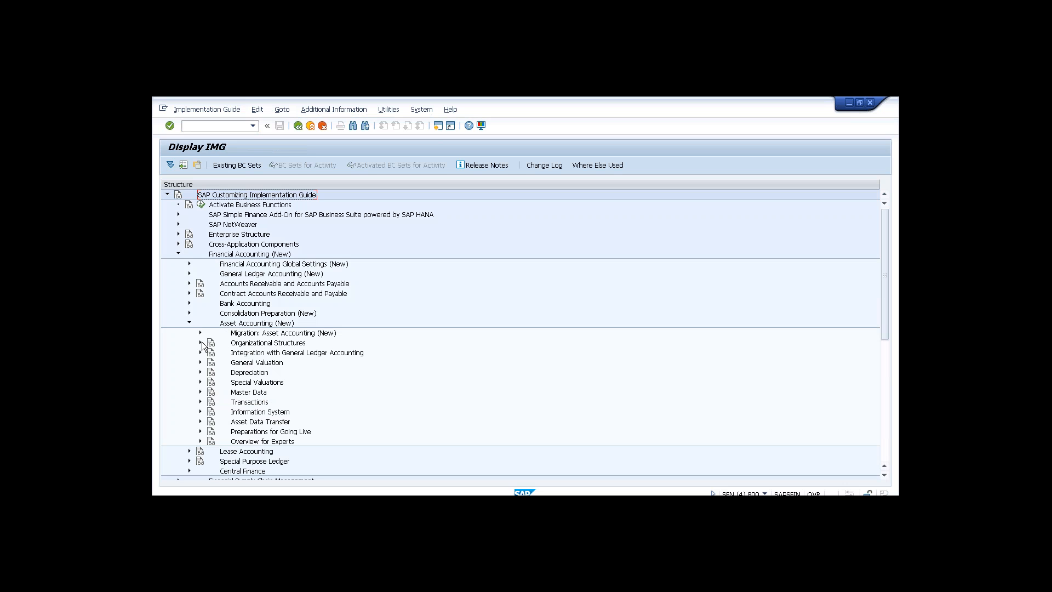
click(200, 371)
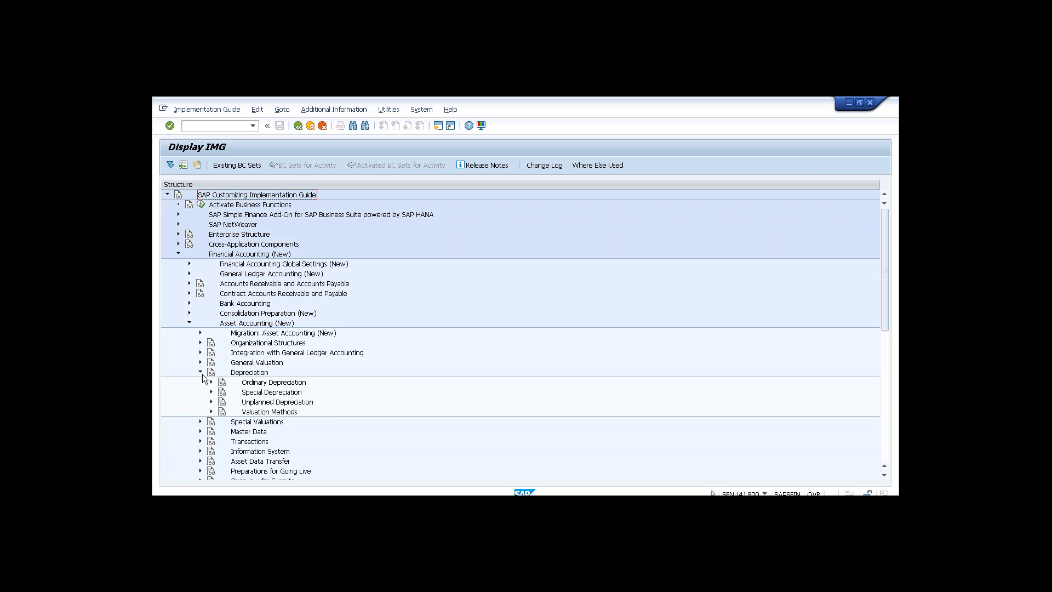
click(200, 362)
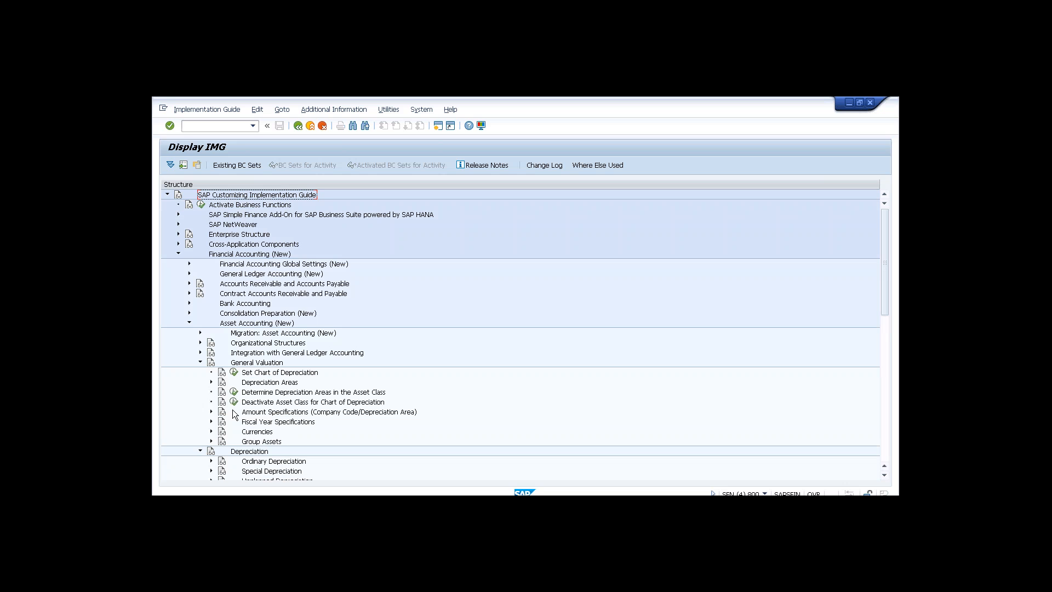
click(211, 382)
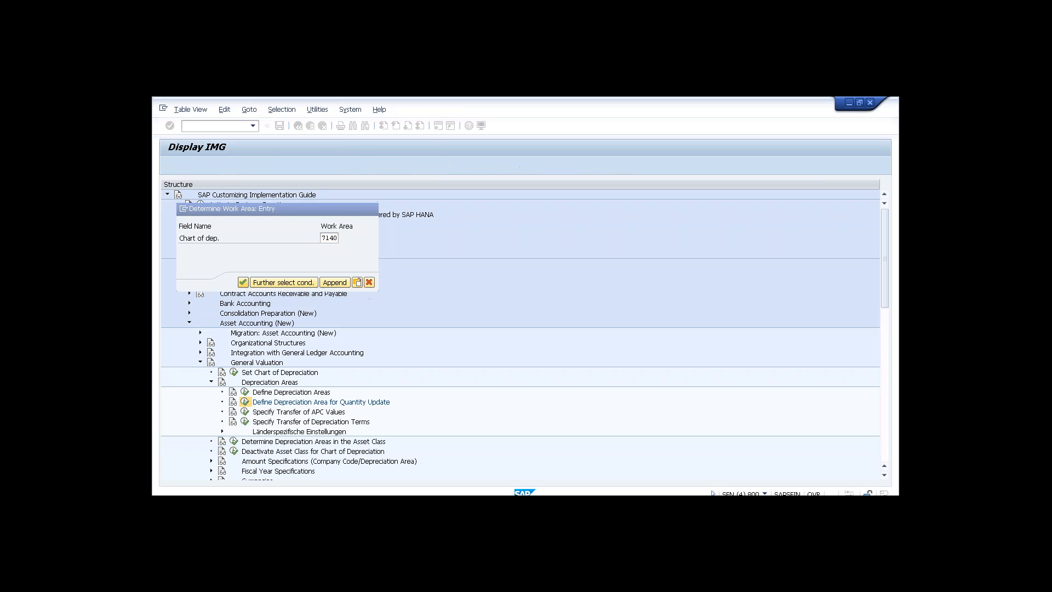
key(Return)
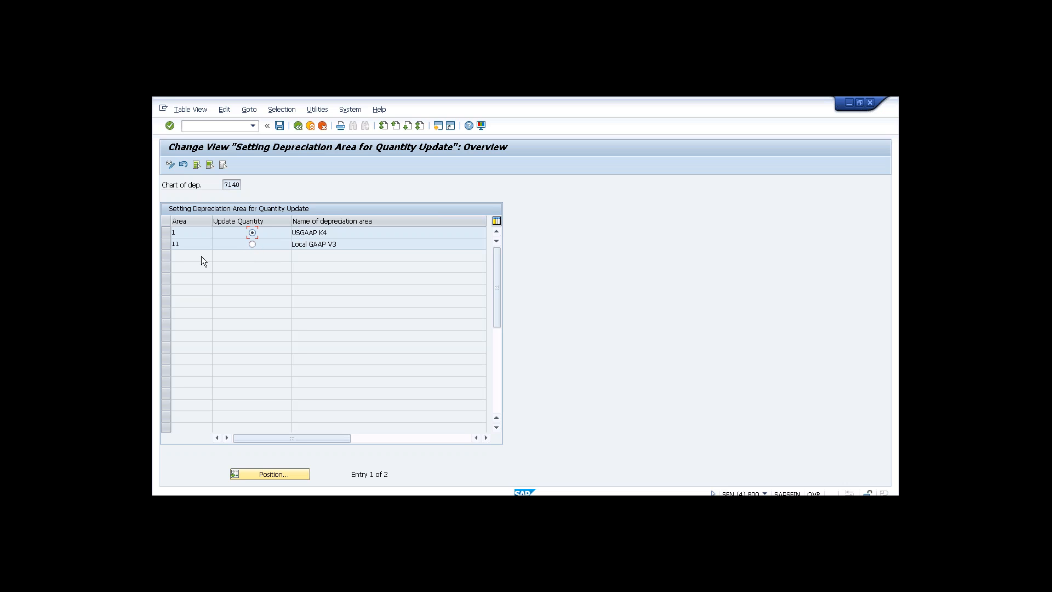
Review depreciation areas 1 and 11 of chart 7140, and return to the IMG with Financial Accounting (New) collapsed
click(190, 245)
click(188, 233)
click(299, 126)
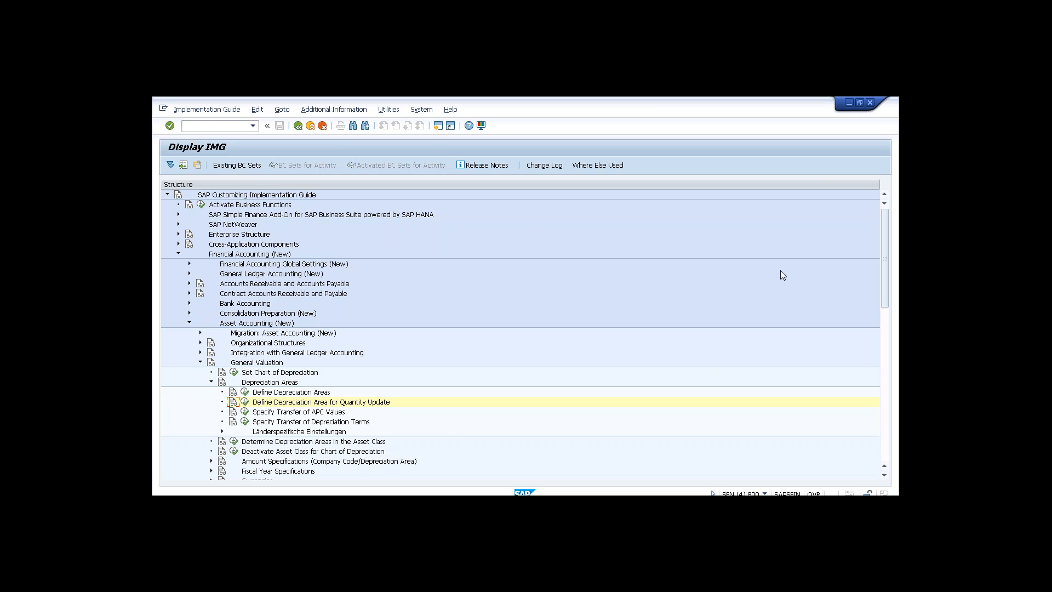
click(177, 254)
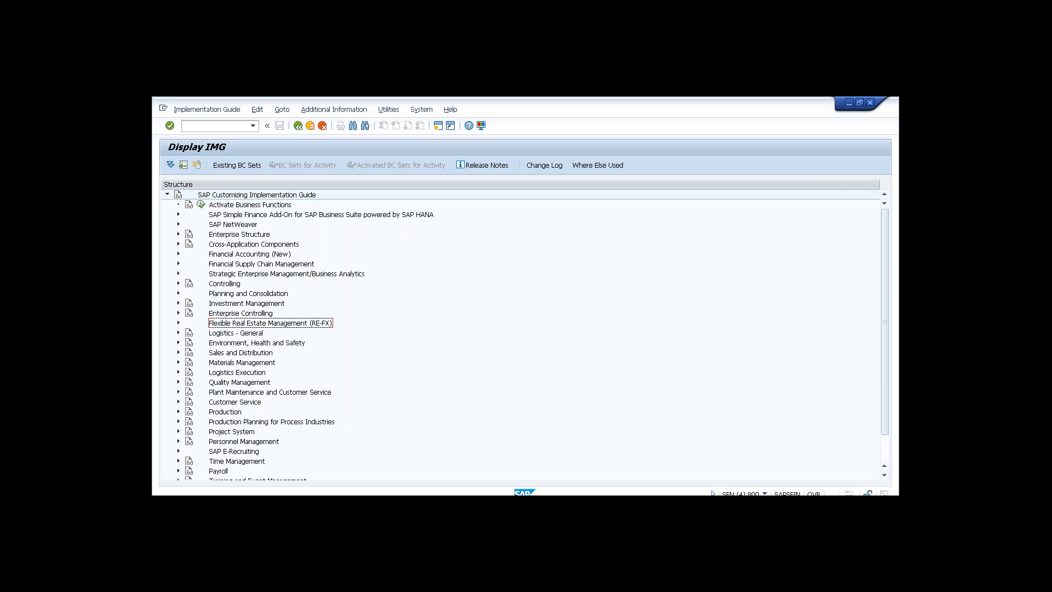
Check the From Company Code entry options in the copy dialog of transaction EC01, and exit to SAP Easy Access without copying
click(253, 126)
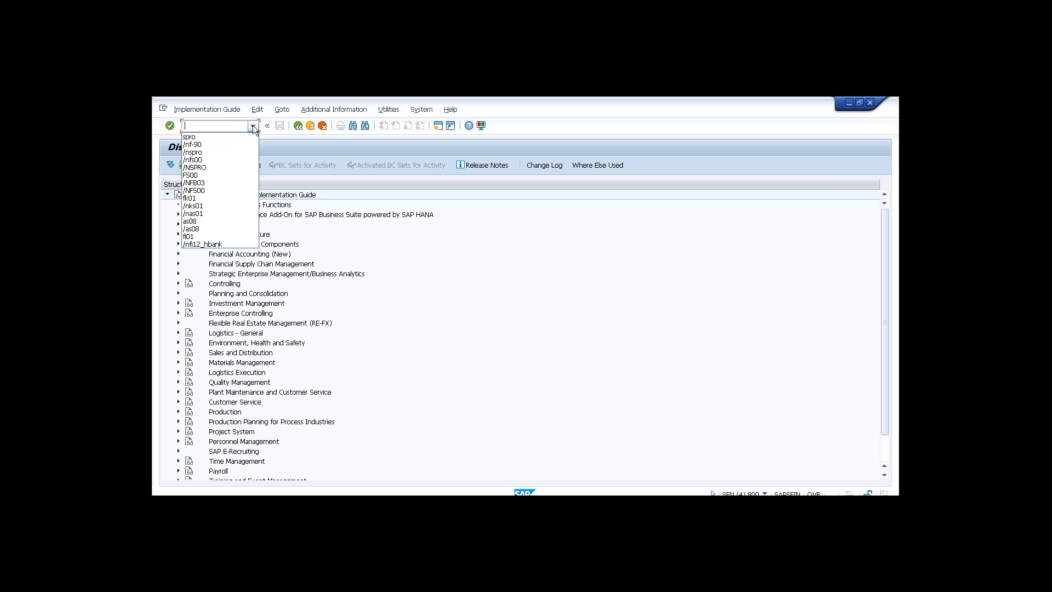
key(Escape)
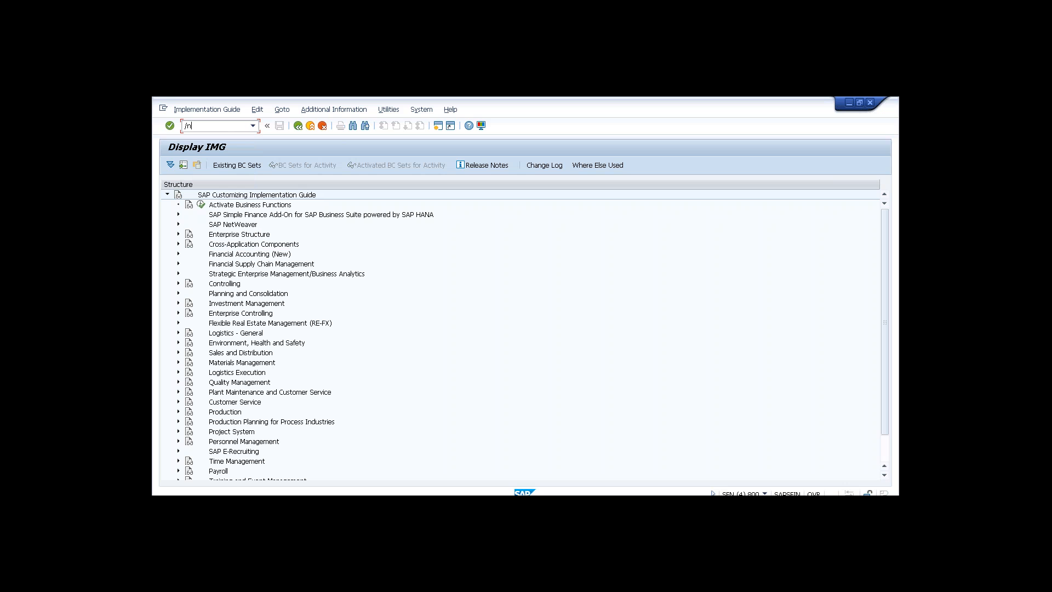
text(/nec01)
key(Return)
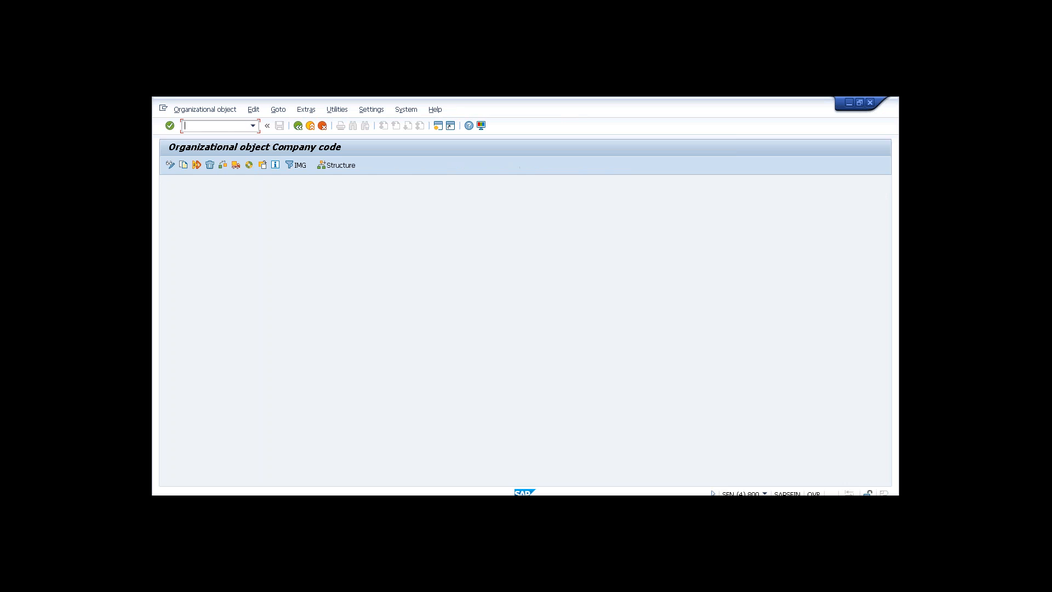
click(184, 165)
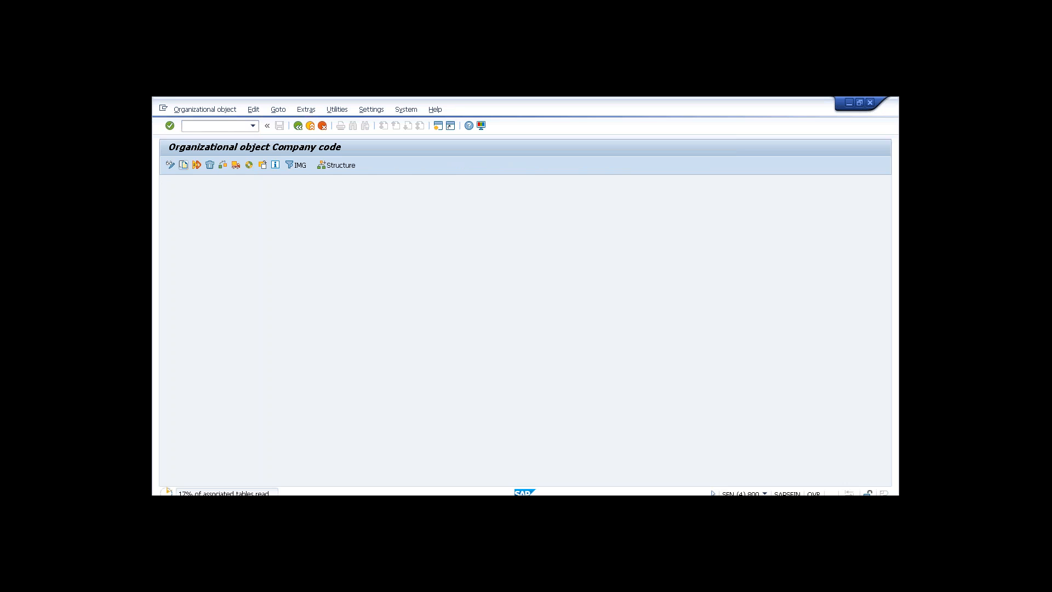
click(282, 248)
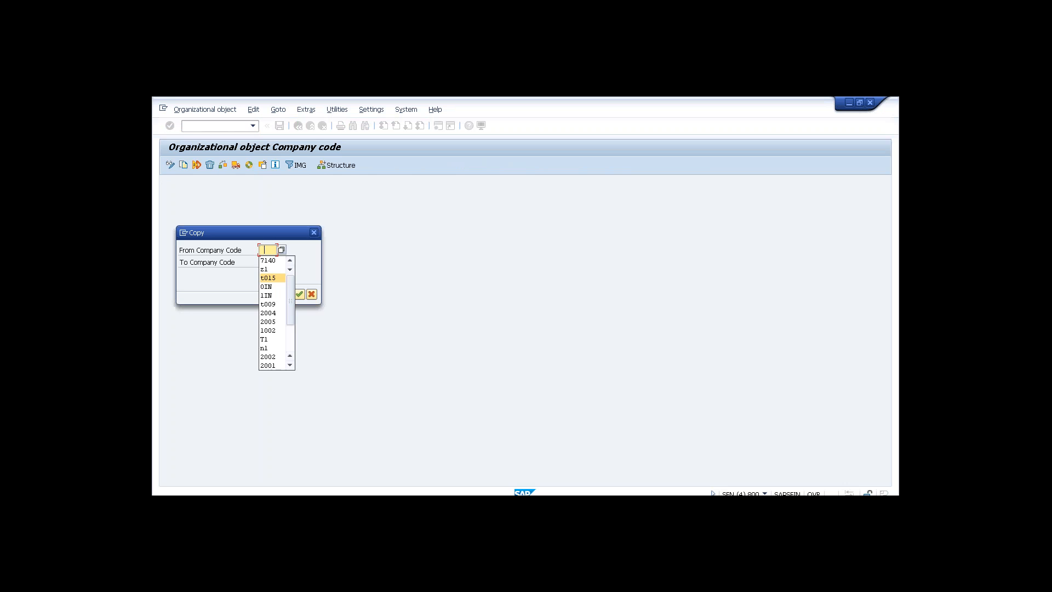
click(310, 294)
click(310, 129)
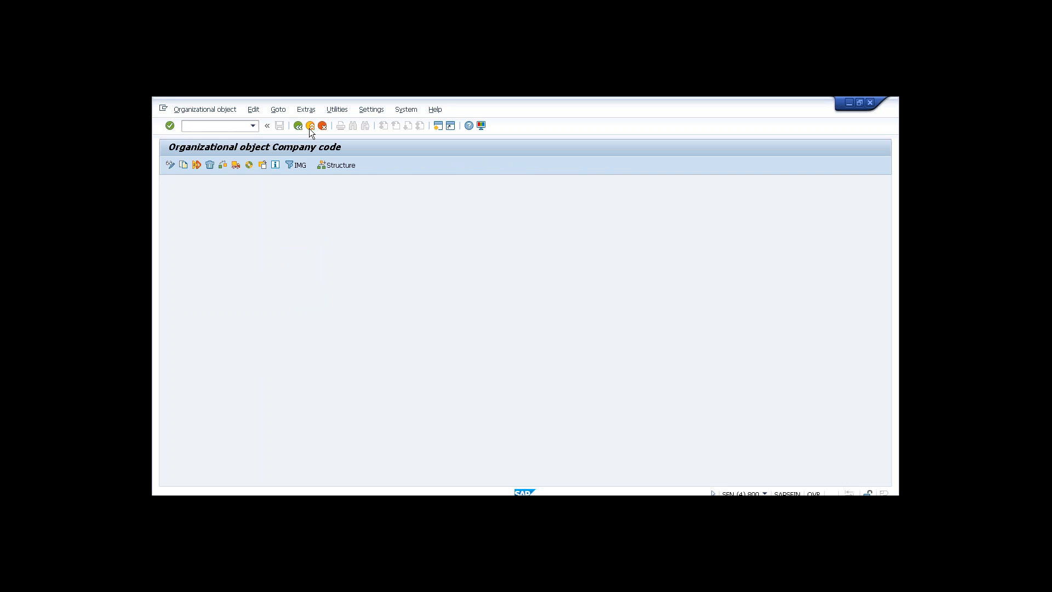
click(309, 128)
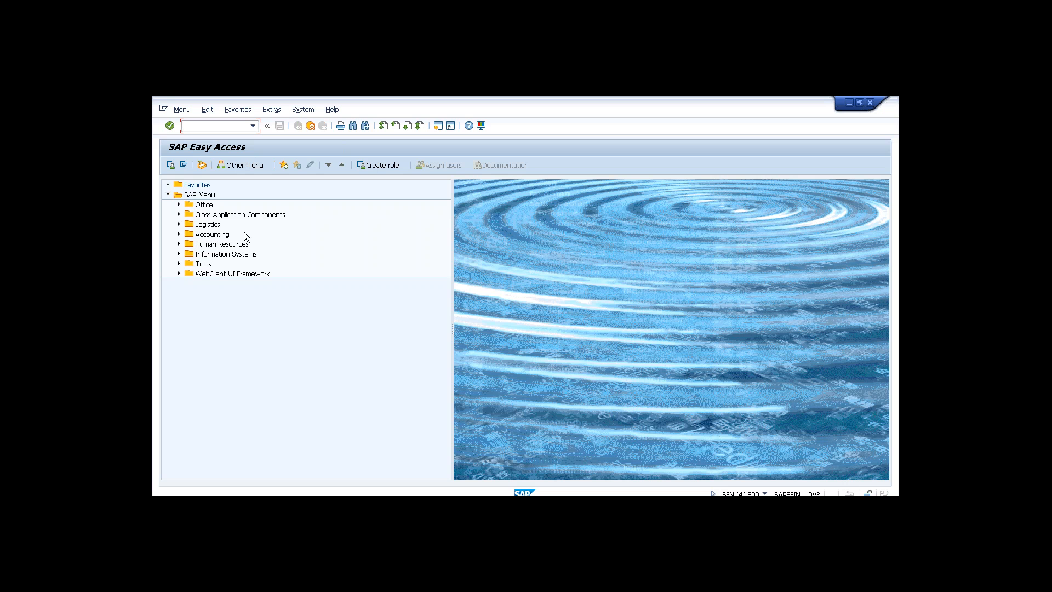
Display the SAP Reference IMG through transaction SPRO
text(spro)
key(Return)
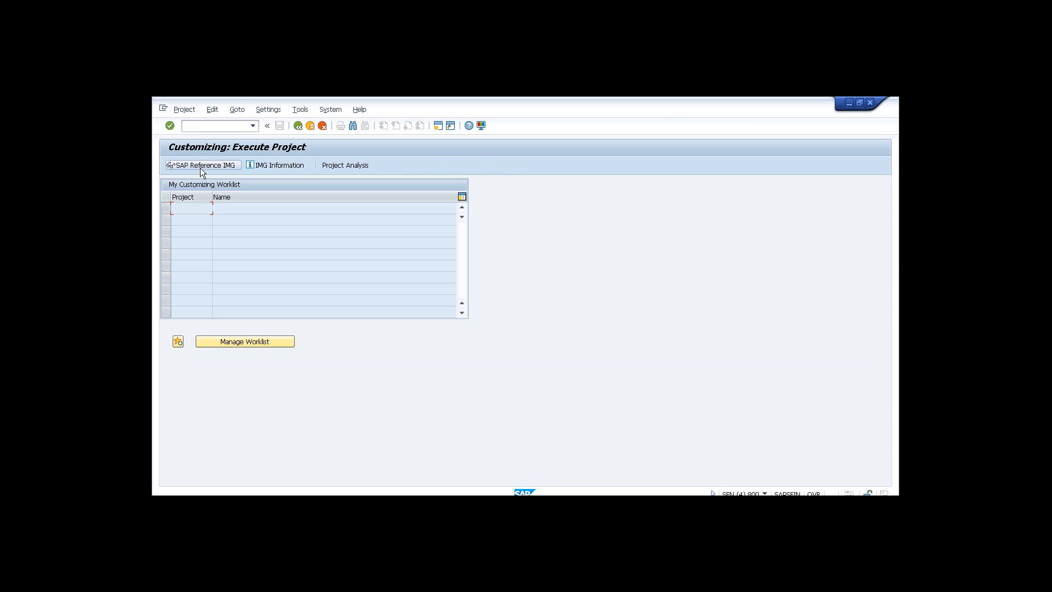
click(199, 167)
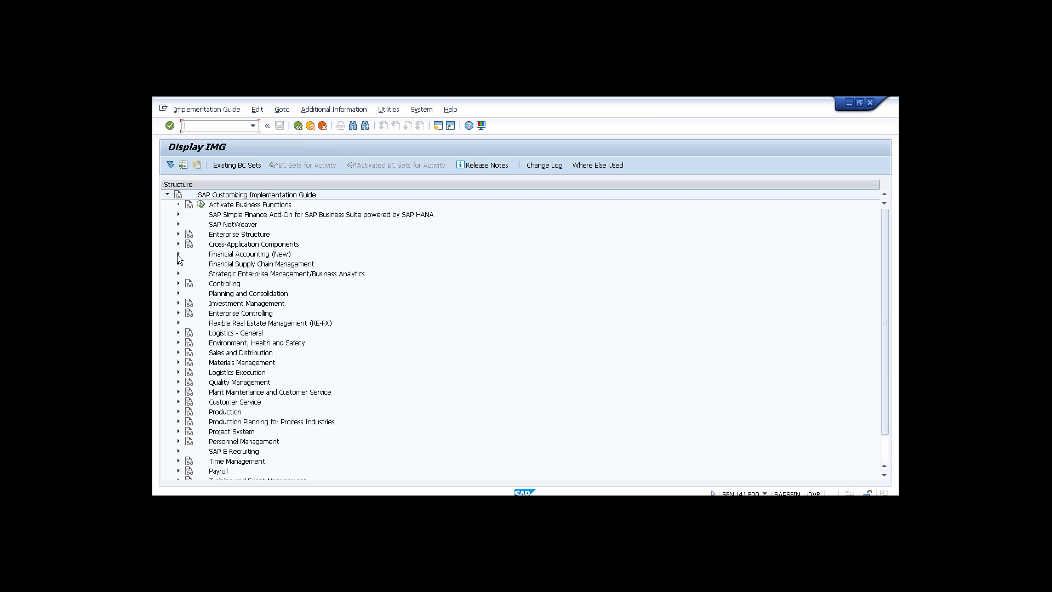
Open Define Settings for Journal Entry Ledger under Financial Accounting (New), Financial Accounting Global Settings (New), Ledgers, Ledger
click(178, 254)
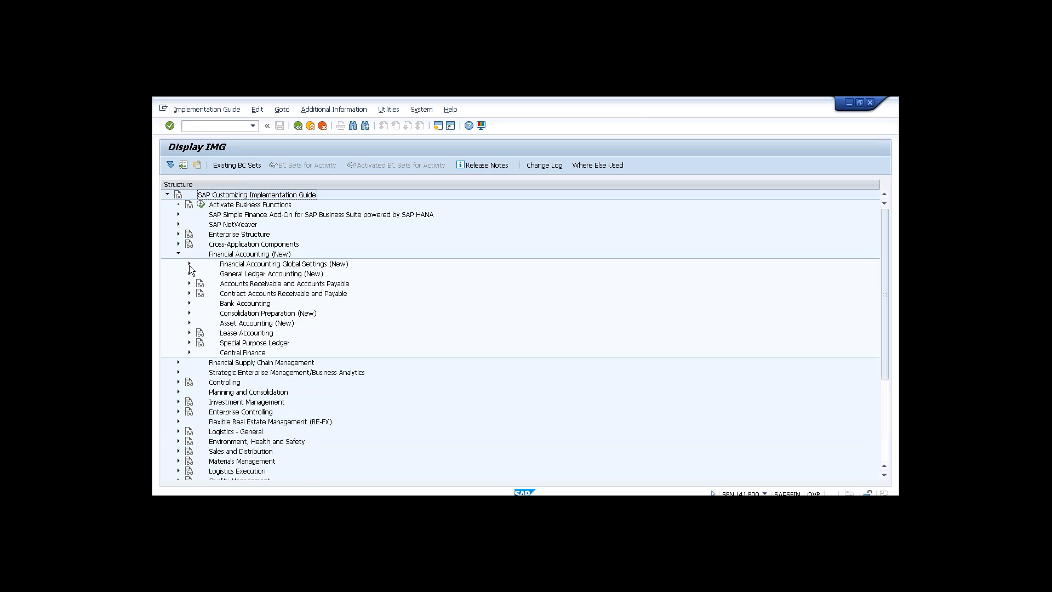
click(189, 264)
click(200, 284)
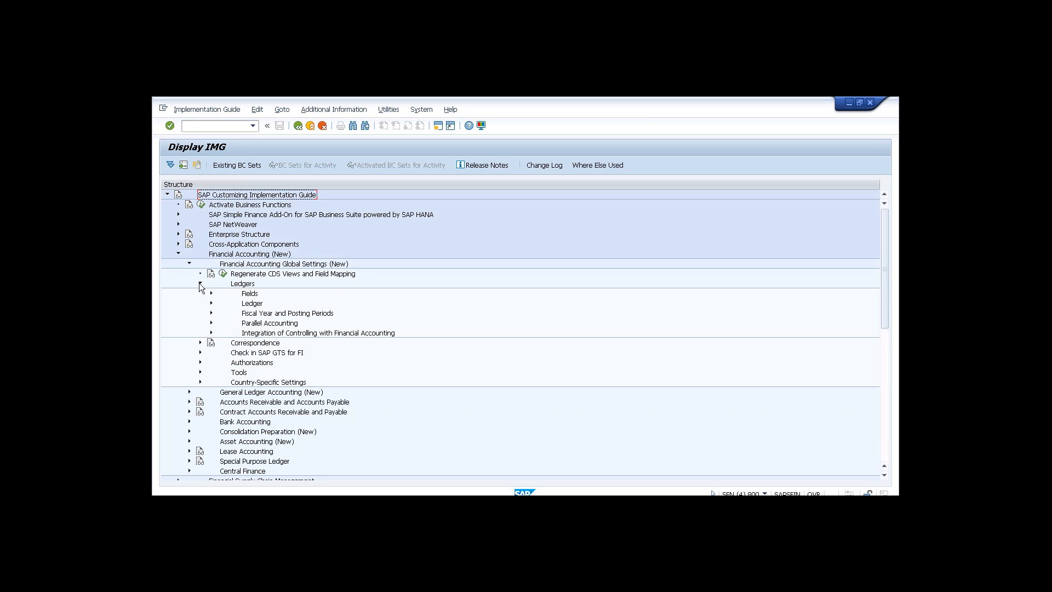
click(212, 304)
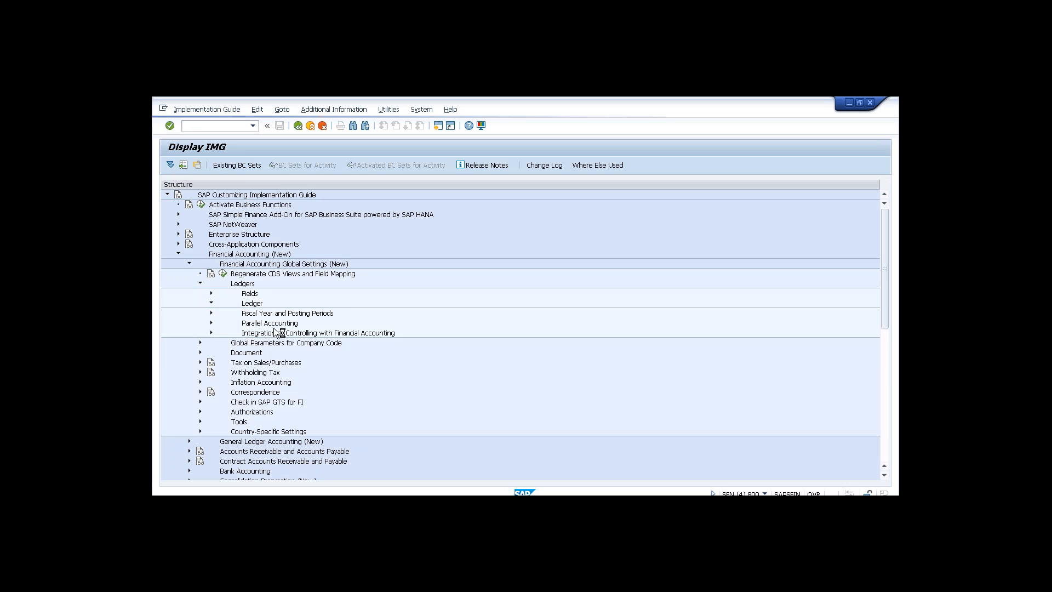
click(245, 314)
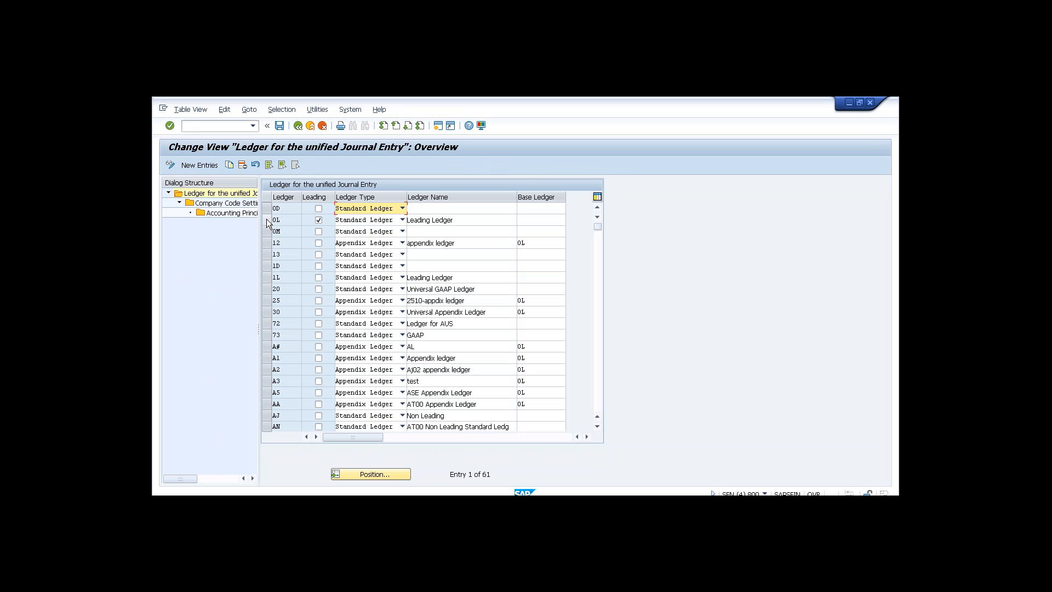
Open ledger 0L's company code settings for T015 and view its currencies, fiscal year variant and parallel accounting option
click(267, 218)
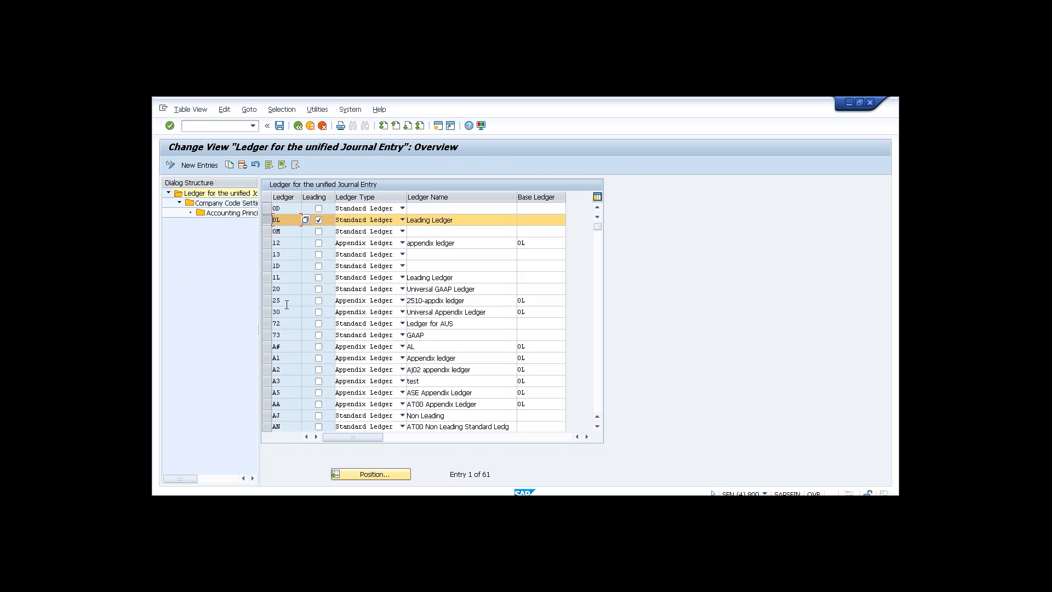
click(240, 204)
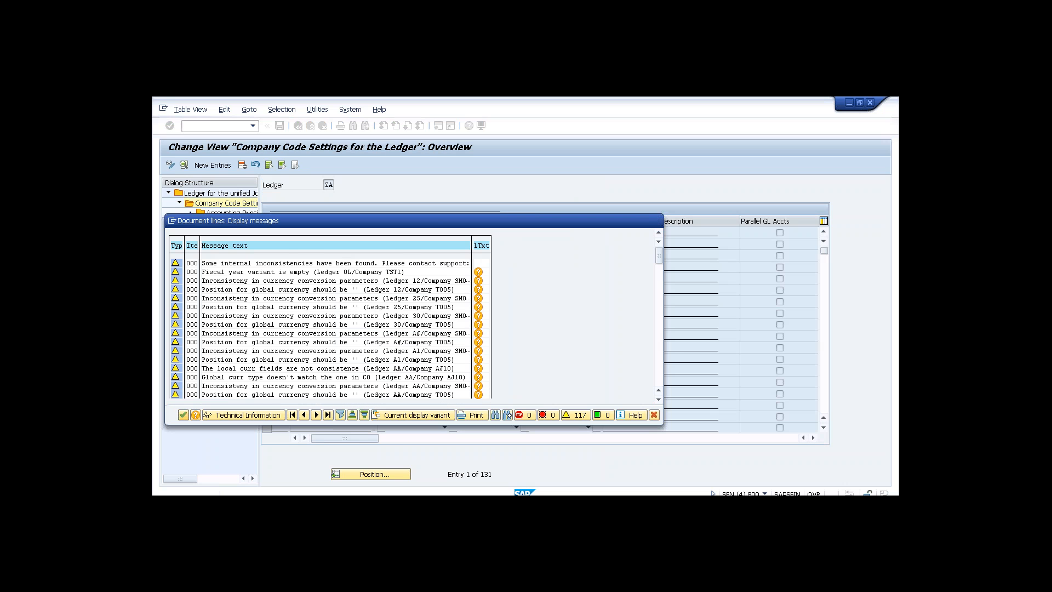
key(Return)
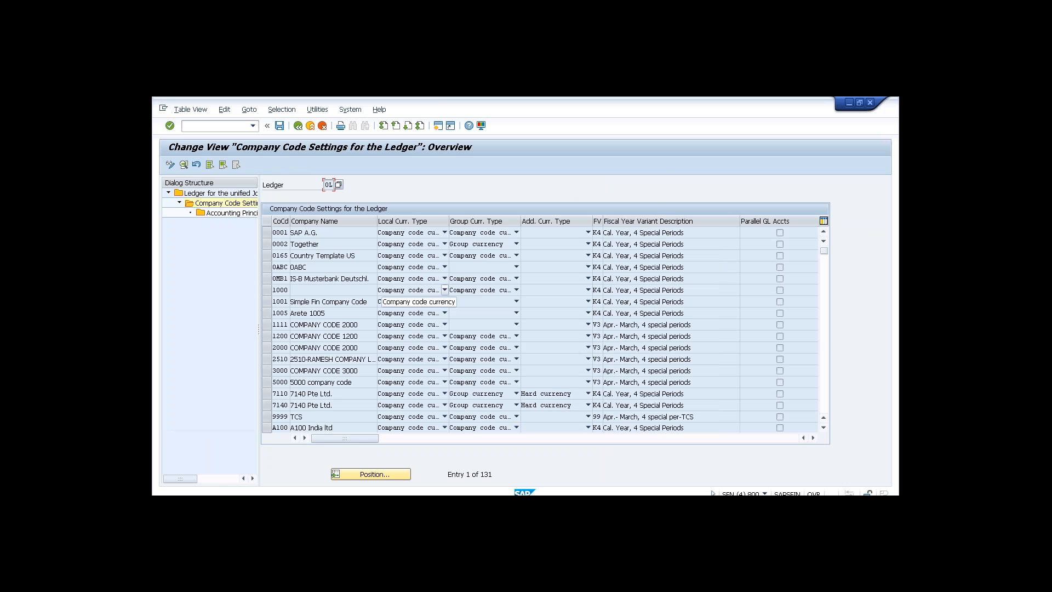
click(378, 474)
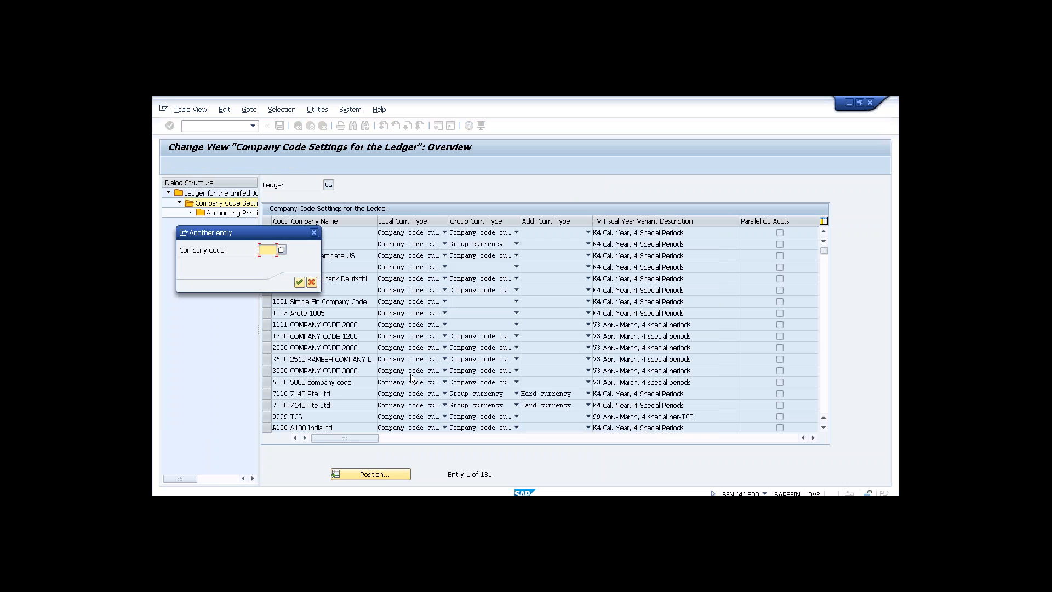
text(t015)
key(Return)
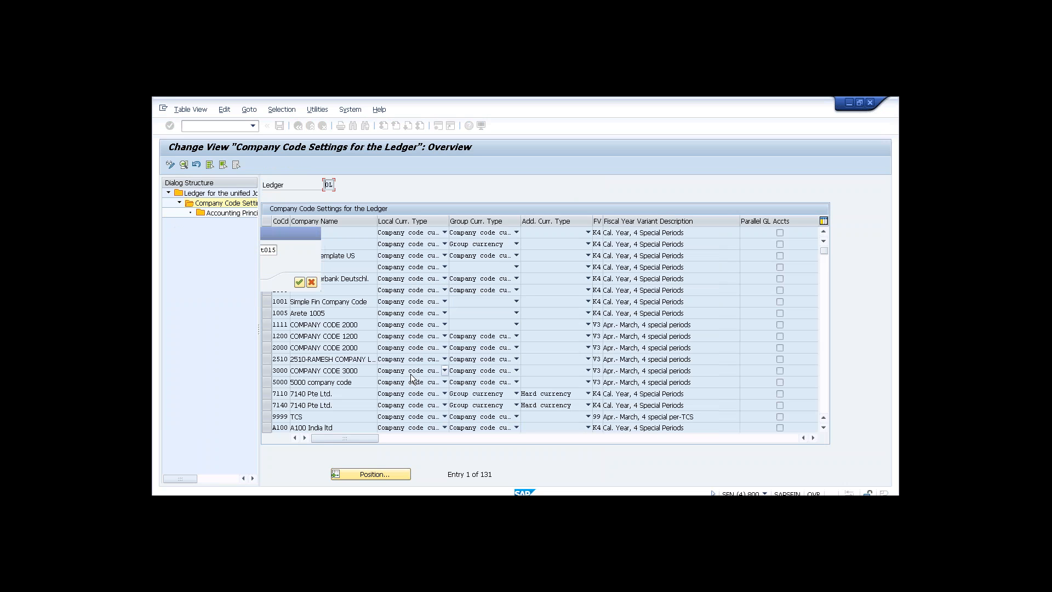
double_click(337, 233)
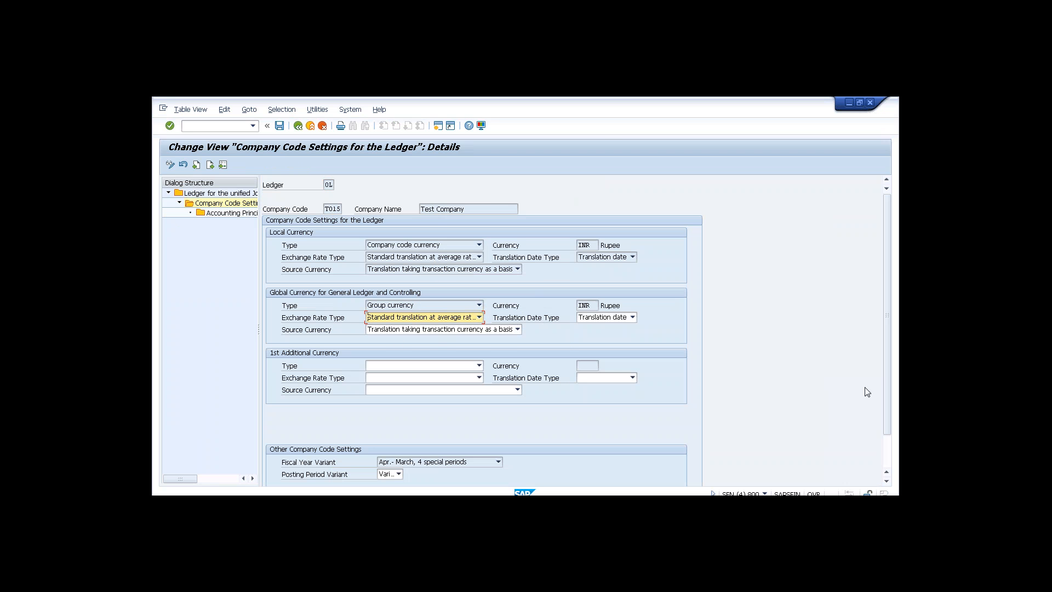
click(887, 445)
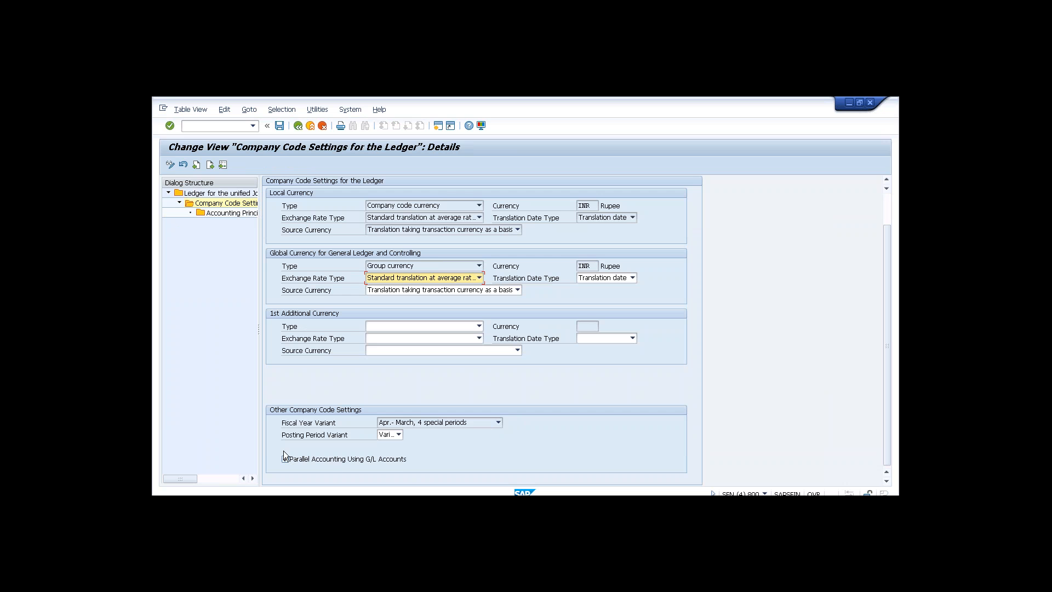
Review the accounting principles assigned to ledger 0L and company code T015
double_click(243, 213)
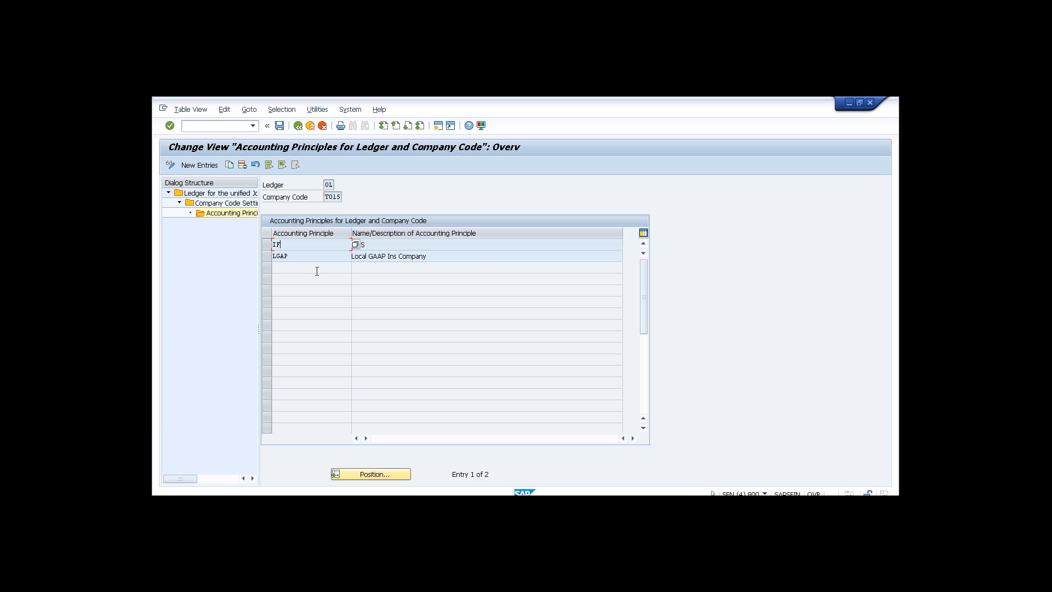
click(308, 255)
click(329, 186)
click(302, 256)
click(438, 255)
click(298, 256)
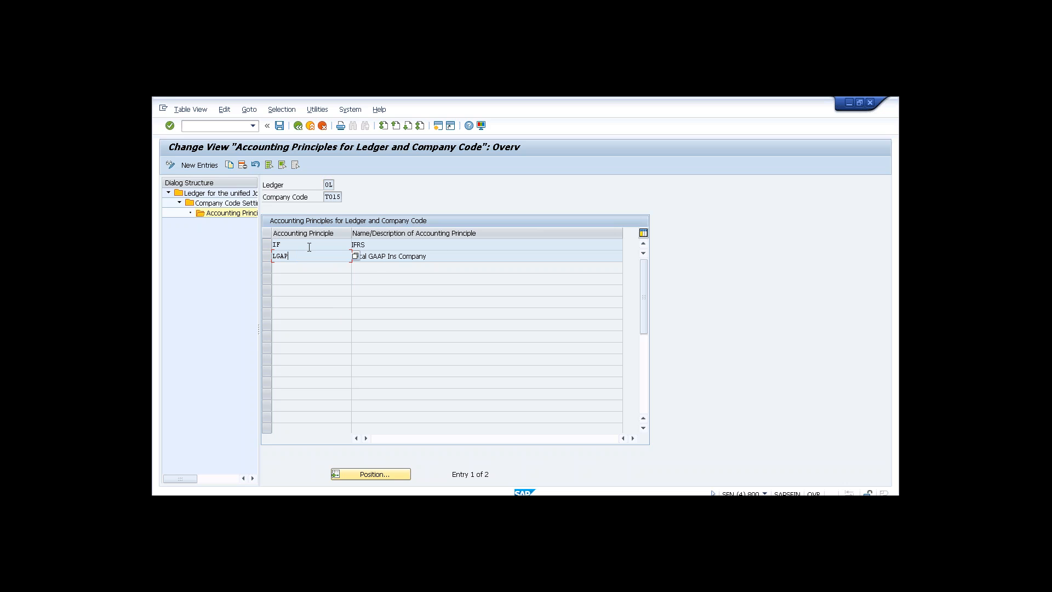
click(333, 198)
click(292, 244)
click(427, 255)
click(330, 185)
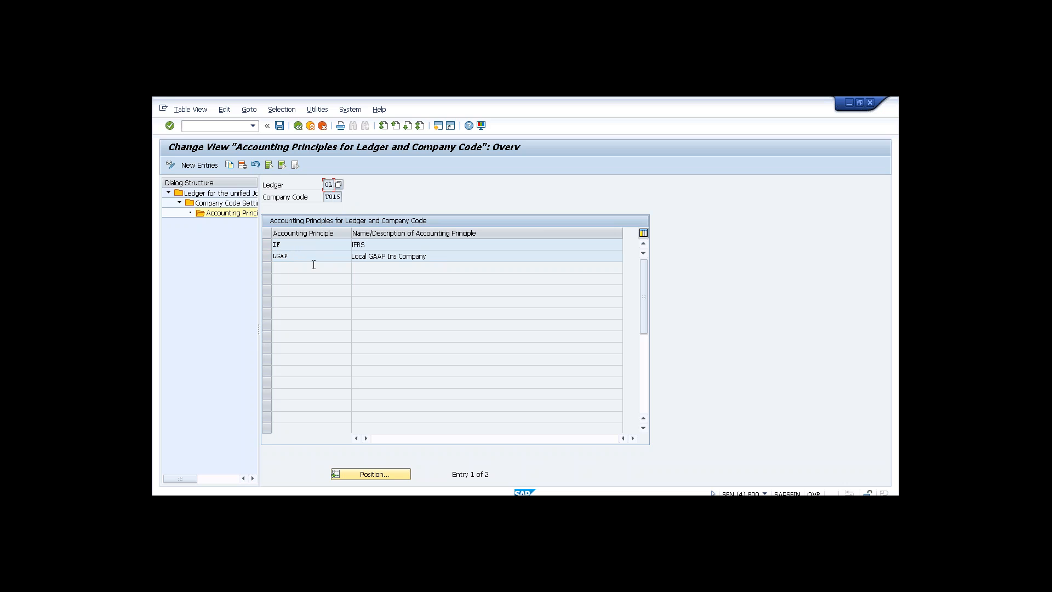
Recheck T015's Parallel Accounting Using G/L Accounts setting, and return to the IMG
click(298, 126)
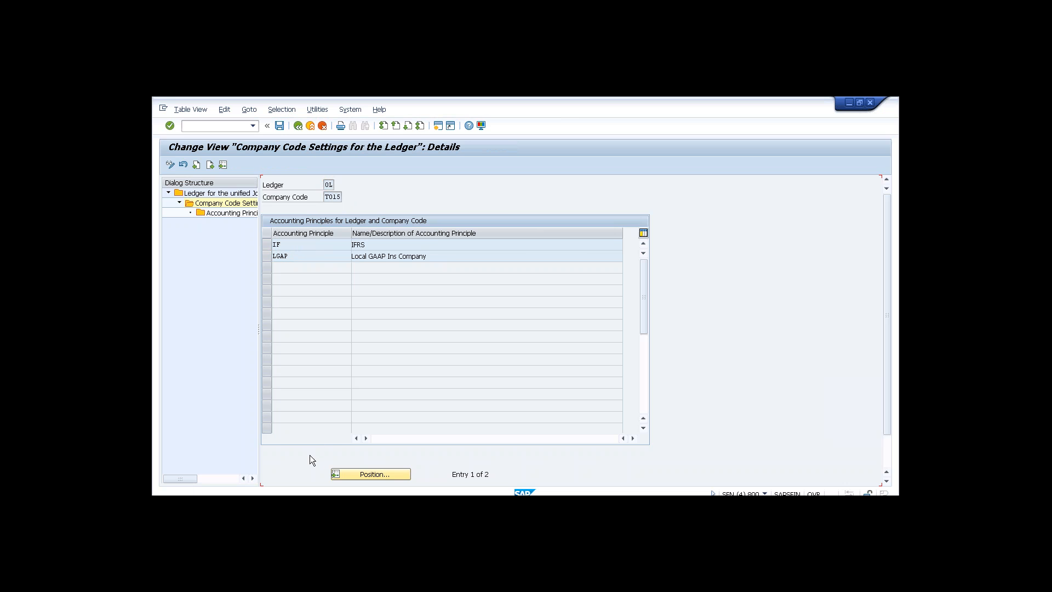
scroll(419, 465, down, 1)
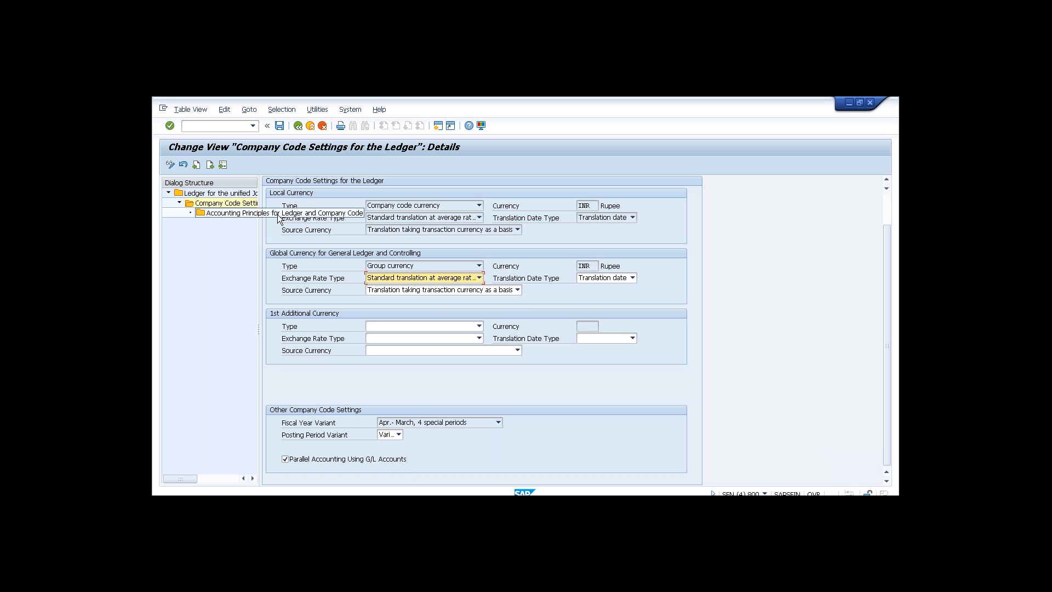
click(299, 129)
click(299, 129)
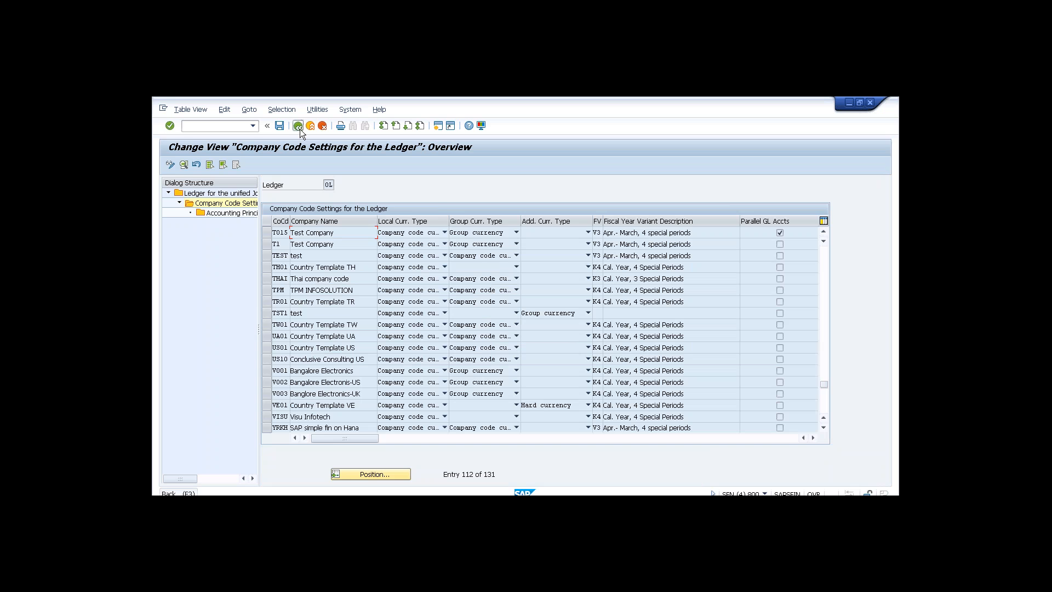
click(300, 130)
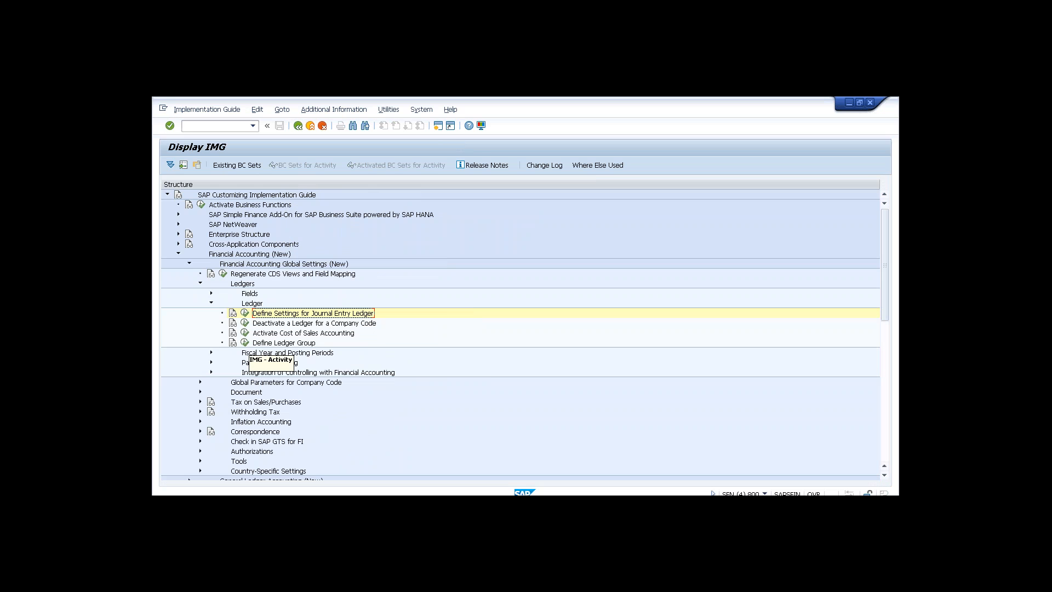
Open Define Ledger Group in the IMG and look through the list of ledger groups
click(245, 343)
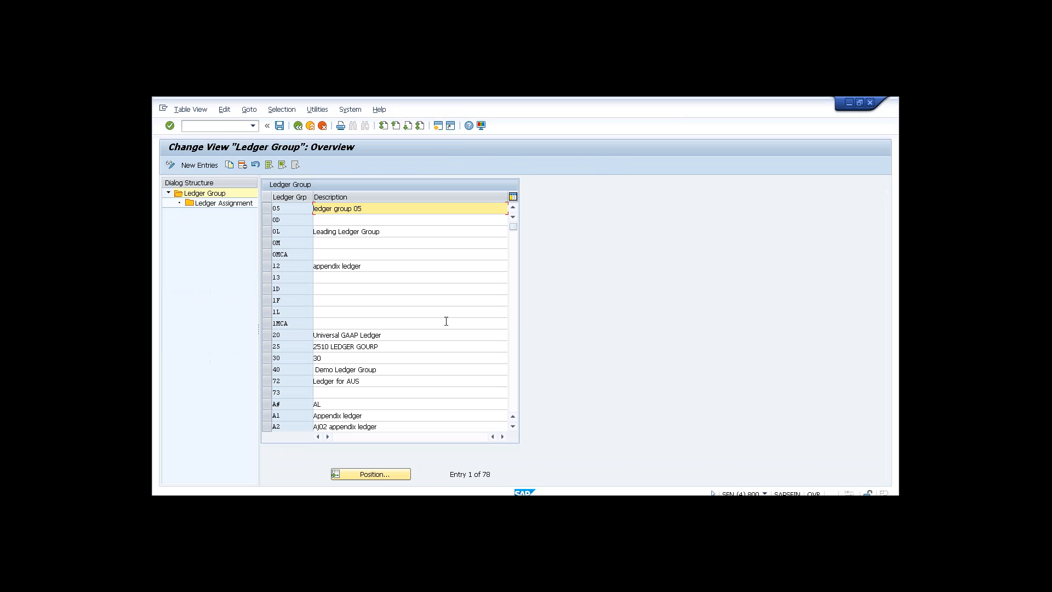
click(516, 322)
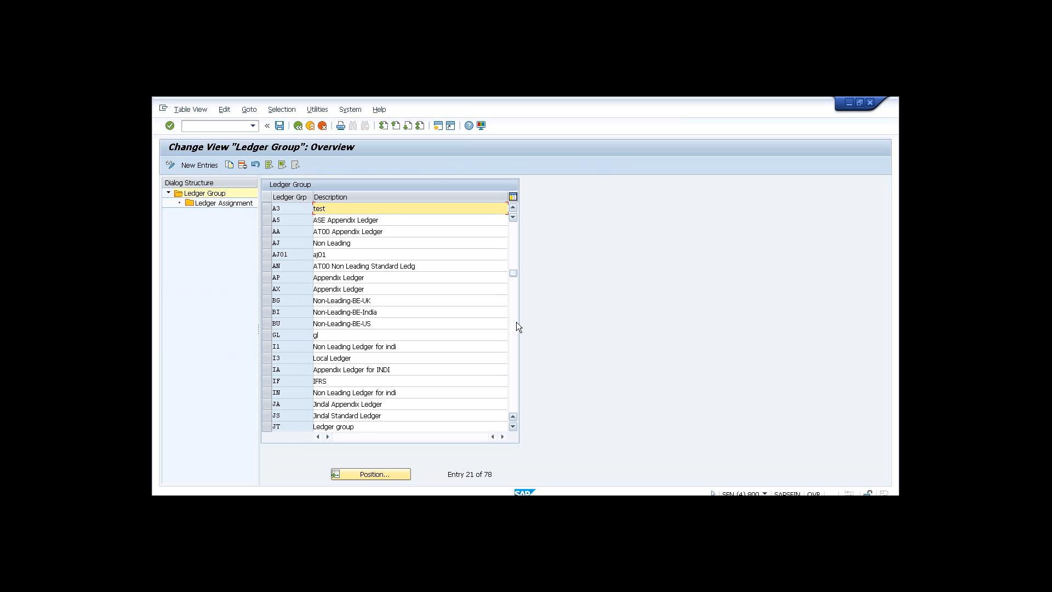
click(516, 327)
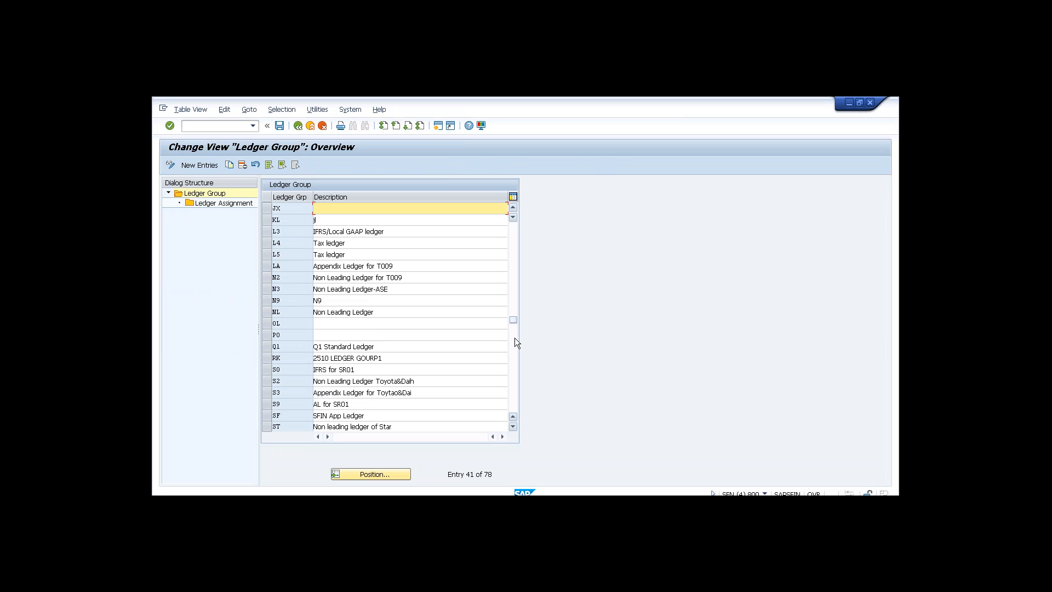
click(277, 301)
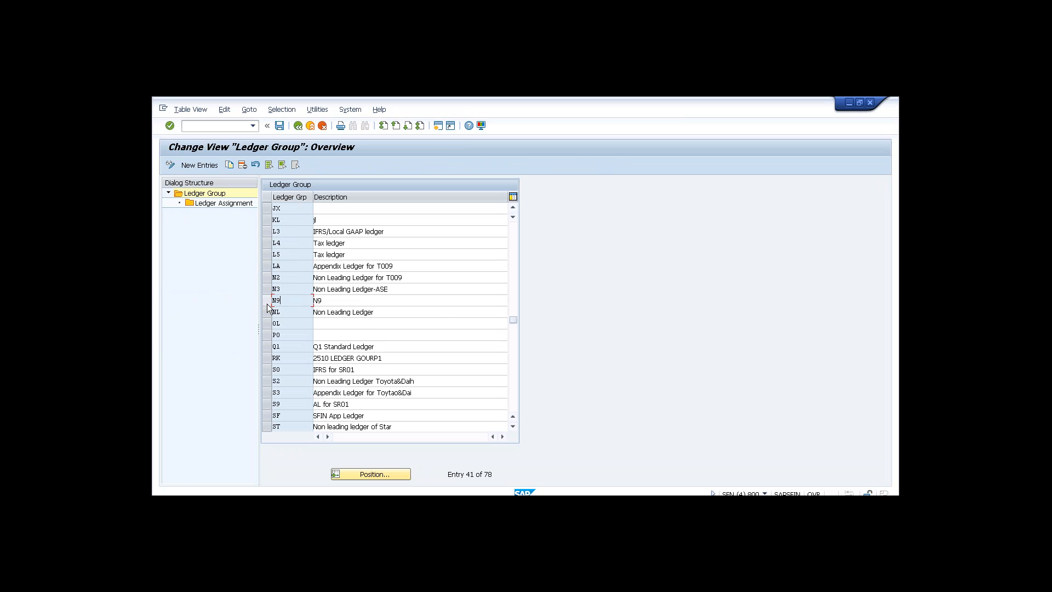
drag(513, 319, 521, 218)
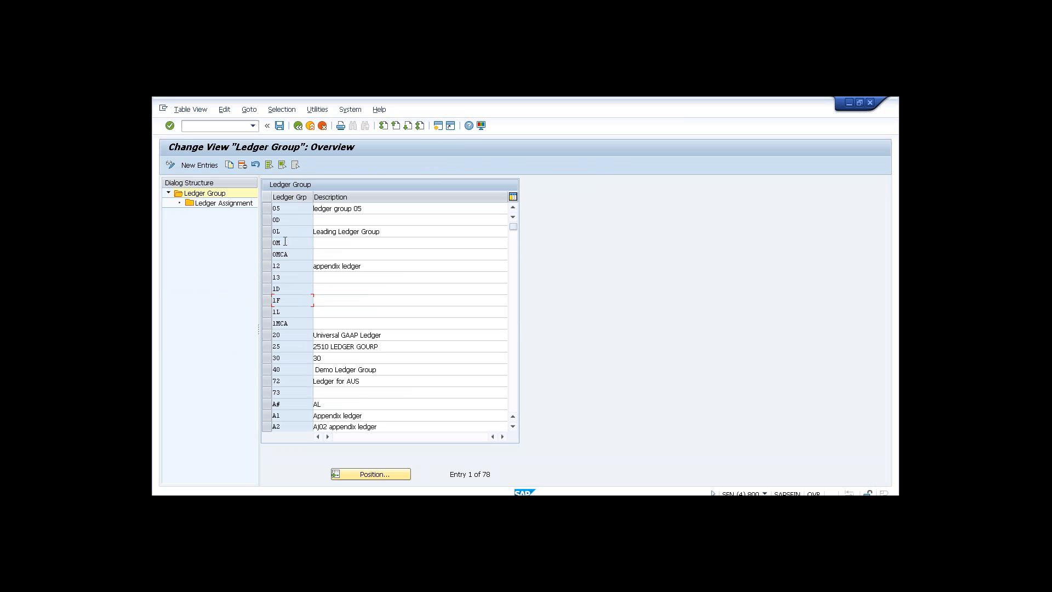
Check the ledger assignment of Leading Ledger Group 0L, and return to browsing the ledger groups
click(268, 232)
double_click(224, 203)
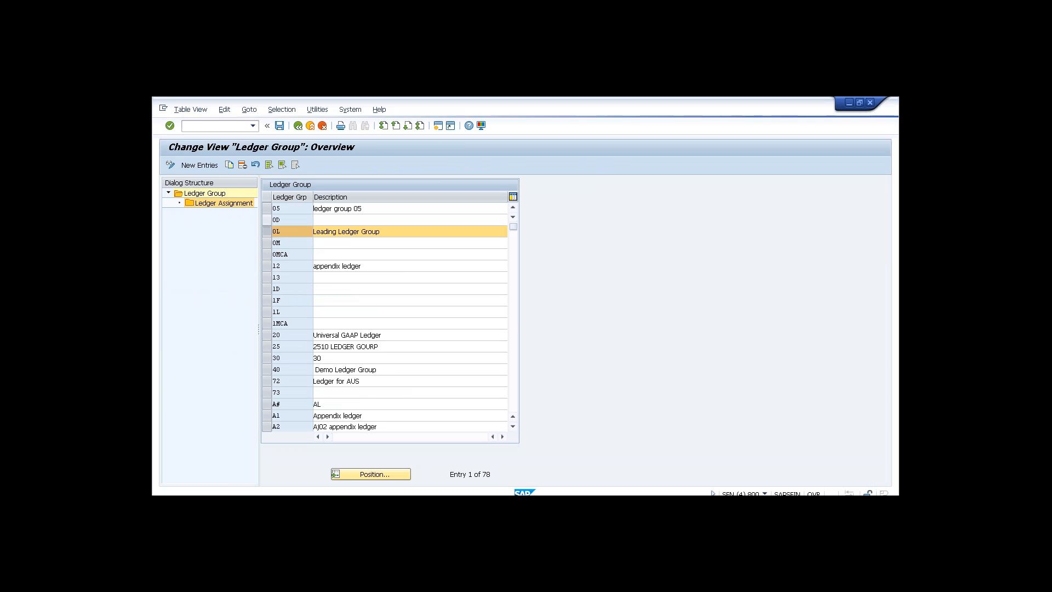
click(297, 126)
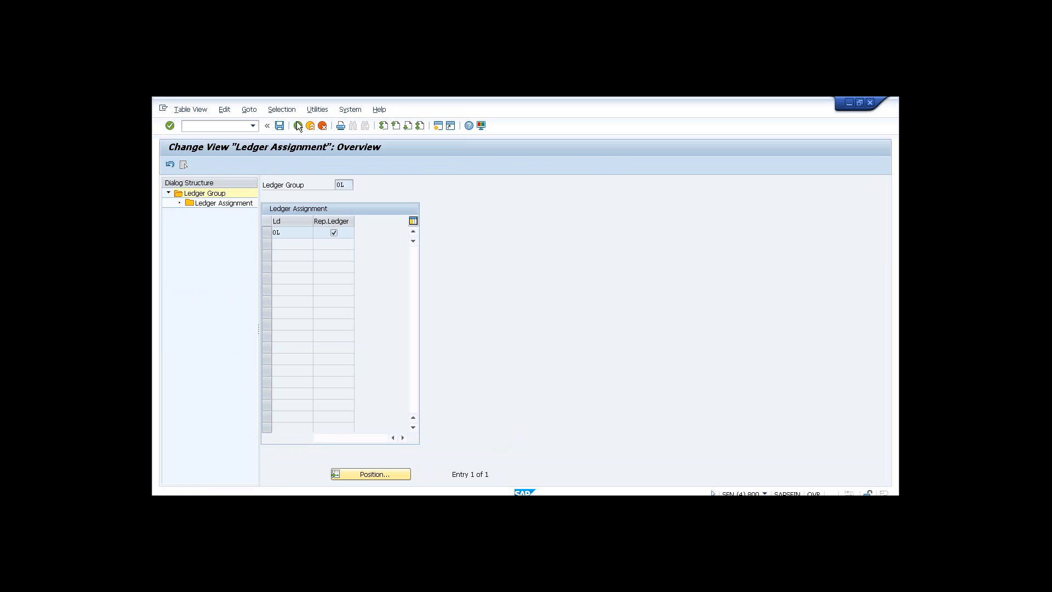
key(Page_Down)
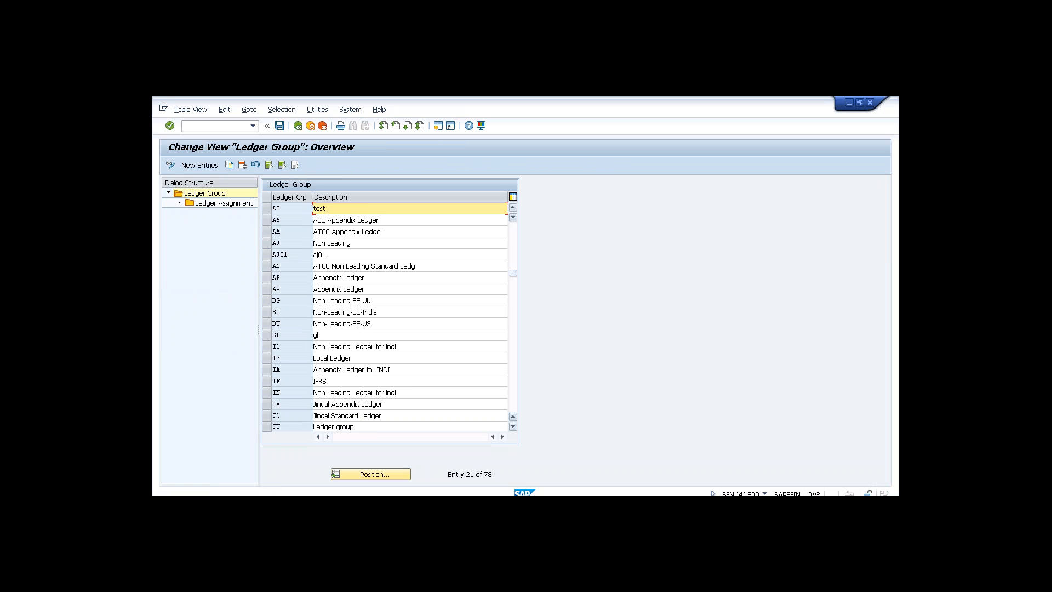
Check the ledger assignment of ledger group N9, and return to the IMG
key(Page_Down)
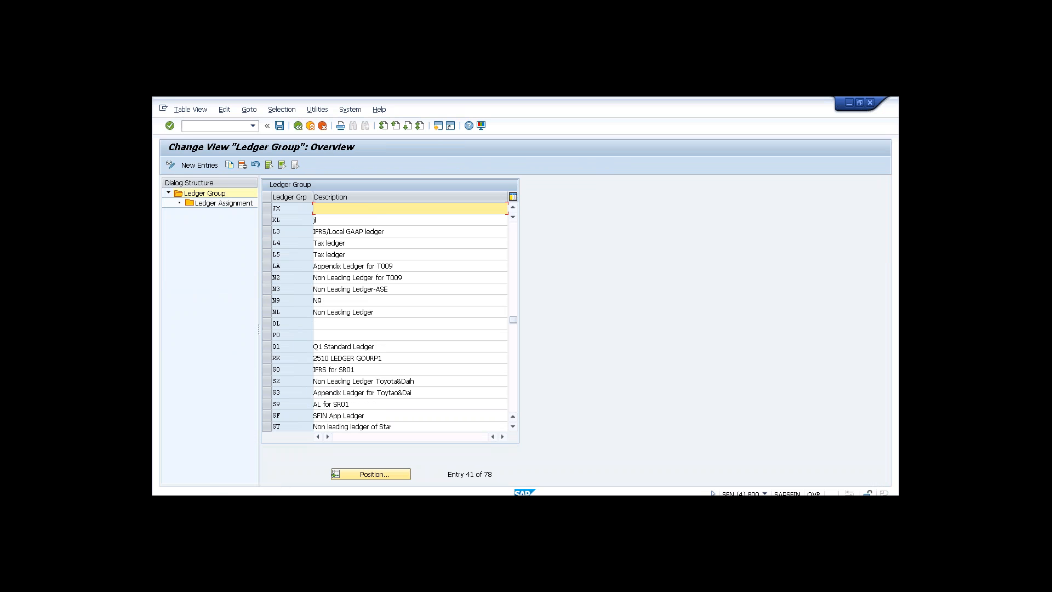
click(266, 301)
double_click(218, 202)
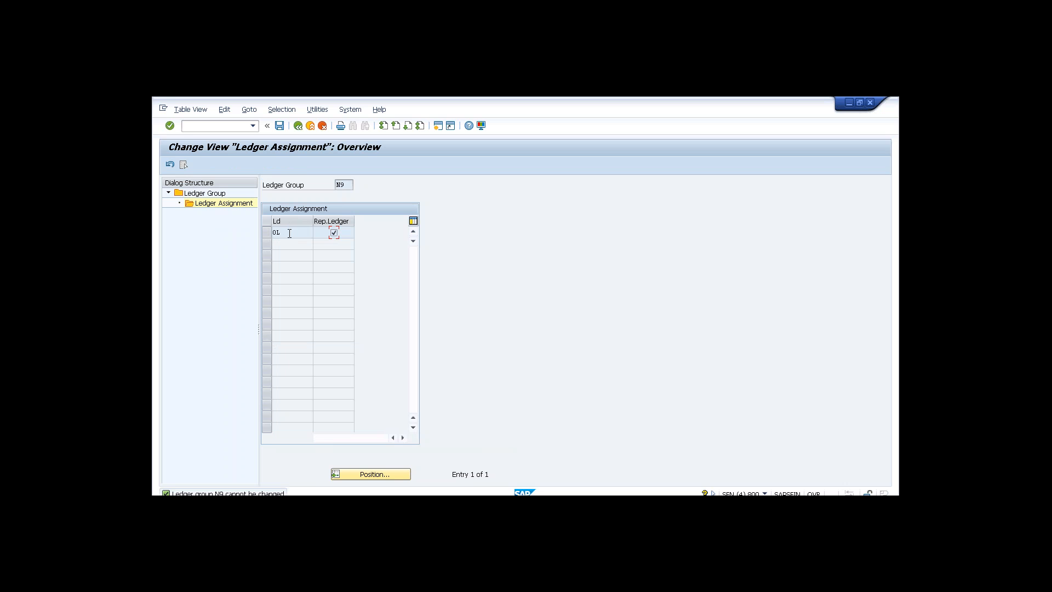
click(279, 232)
click(345, 186)
click(298, 126)
click(299, 127)
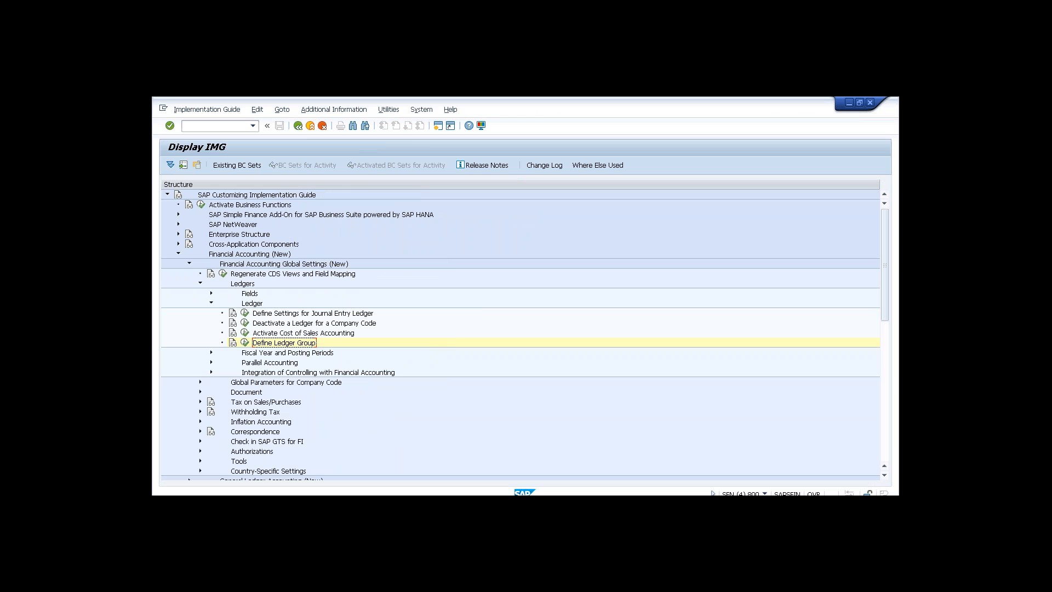
Open Define Accounting Principles under Parallel Accounting, check the IF principle, and return to the IMG
click(211, 362)
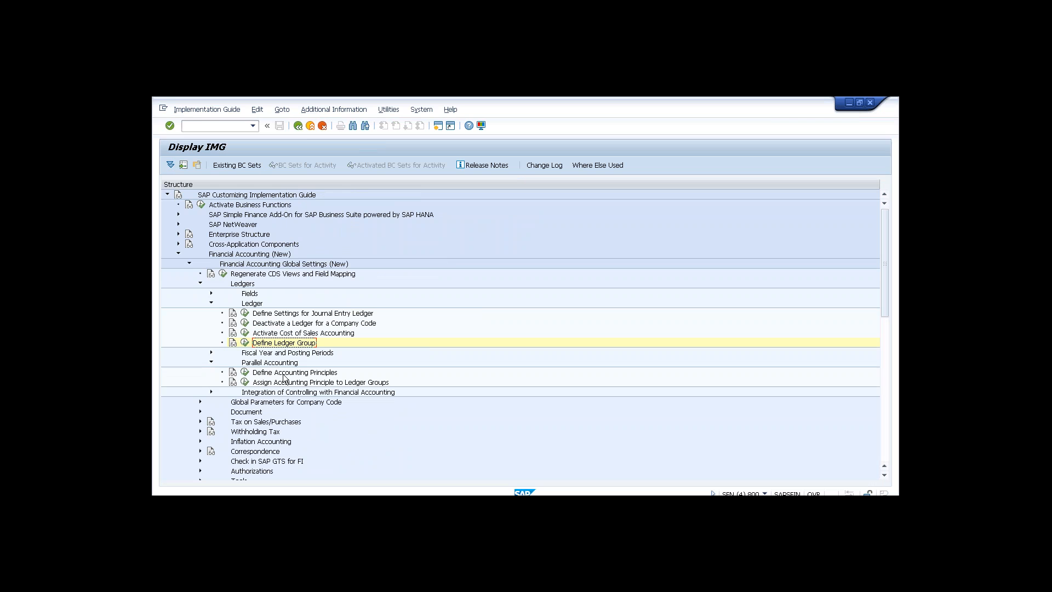
click(244, 373)
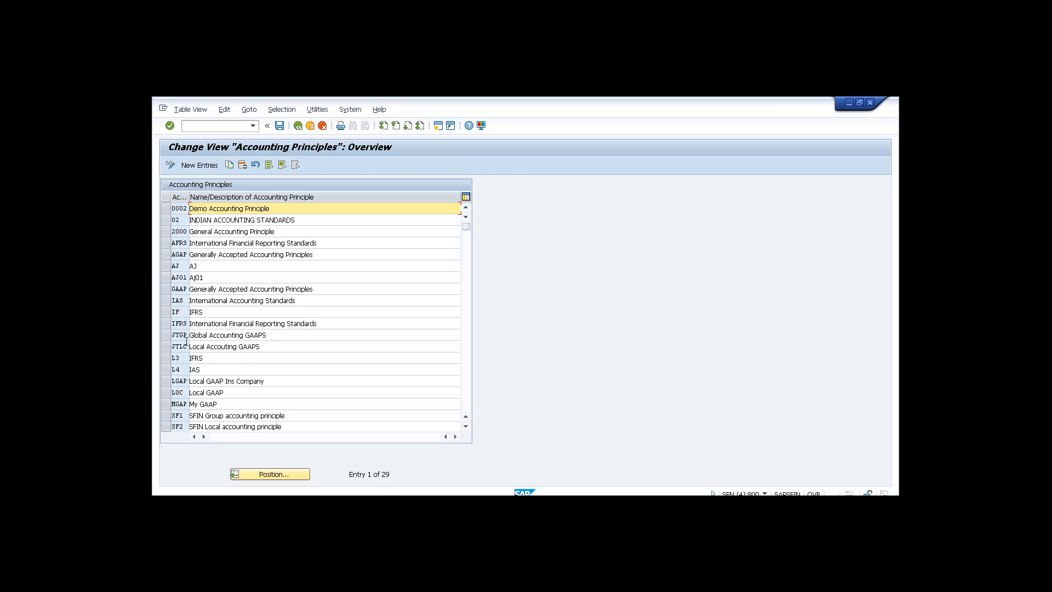
click(183, 312)
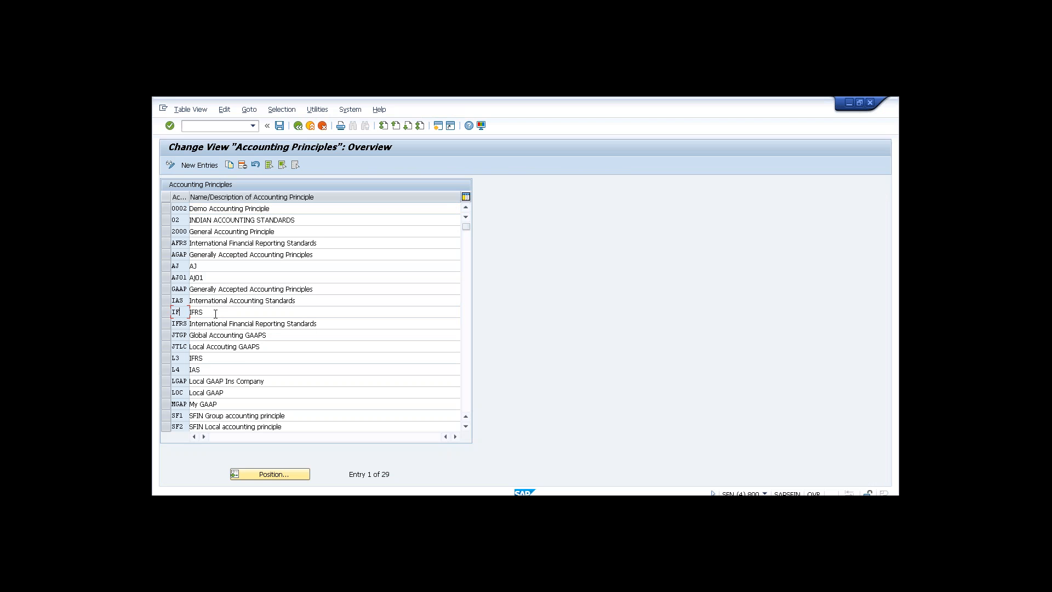
click(298, 127)
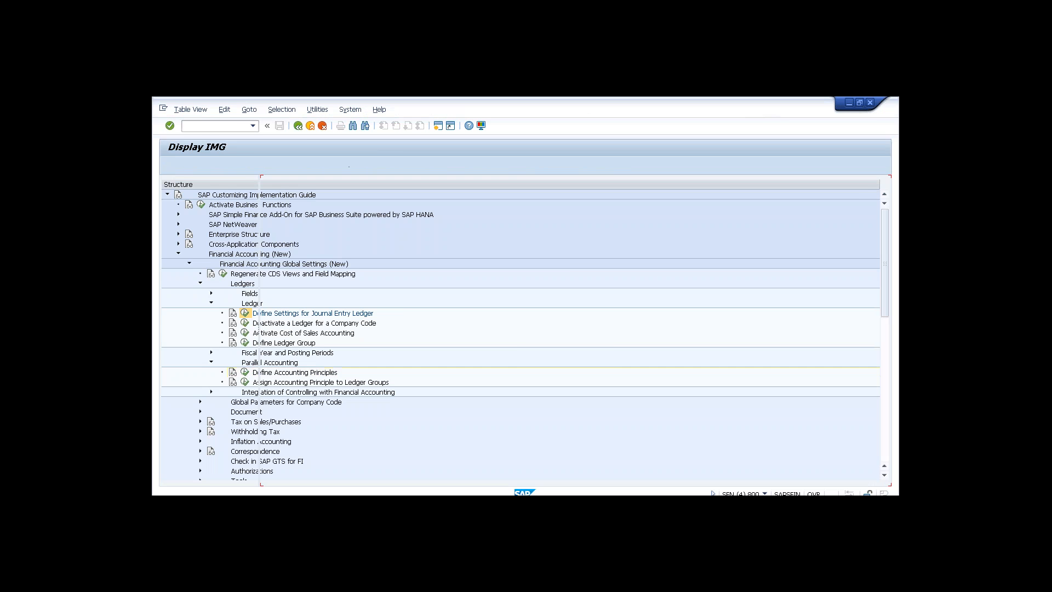
Review the accounting principles for company code T015 in leading ledger 0L's journal entry ledger settings, and return to the IMG
click(267, 219)
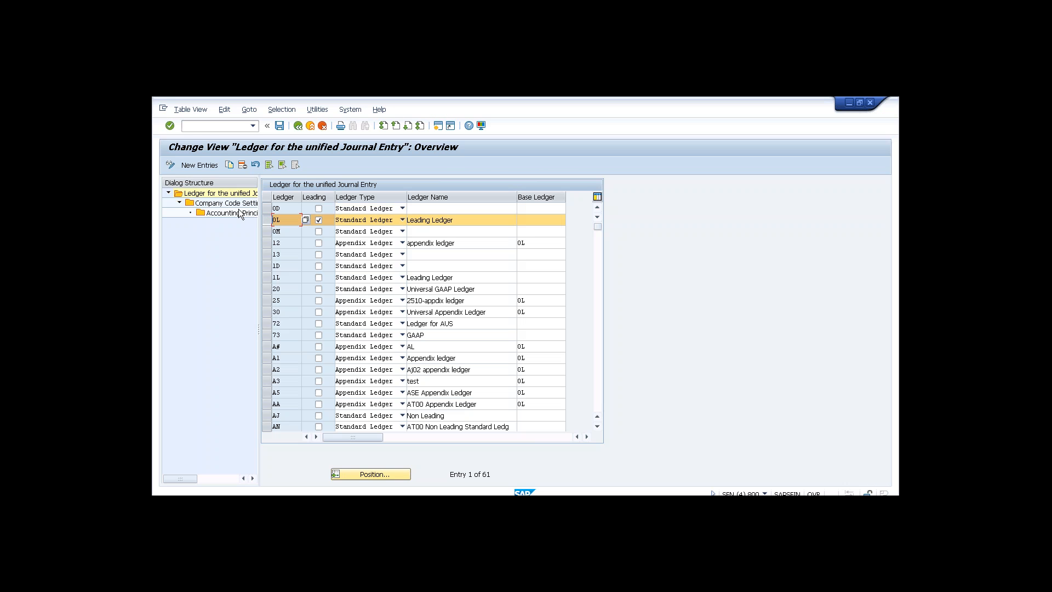
double_click(237, 203)
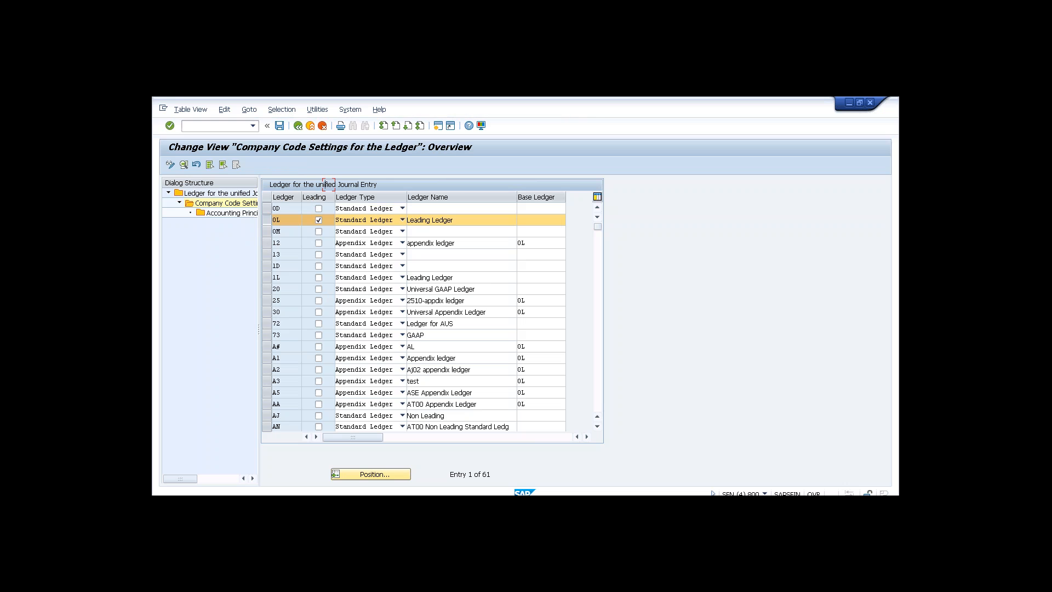
click(363, 476)
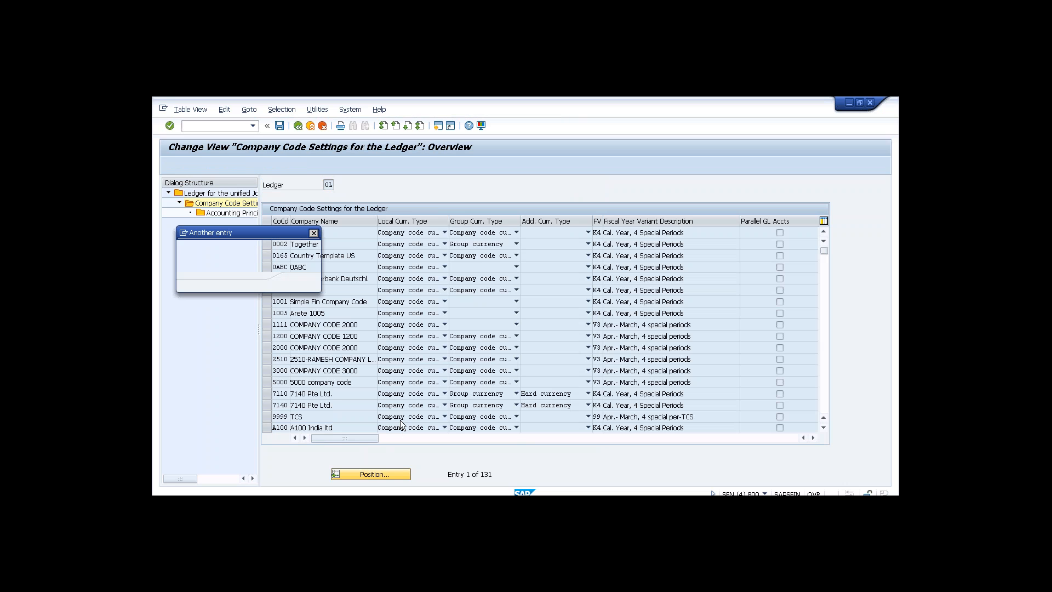
text(t015)
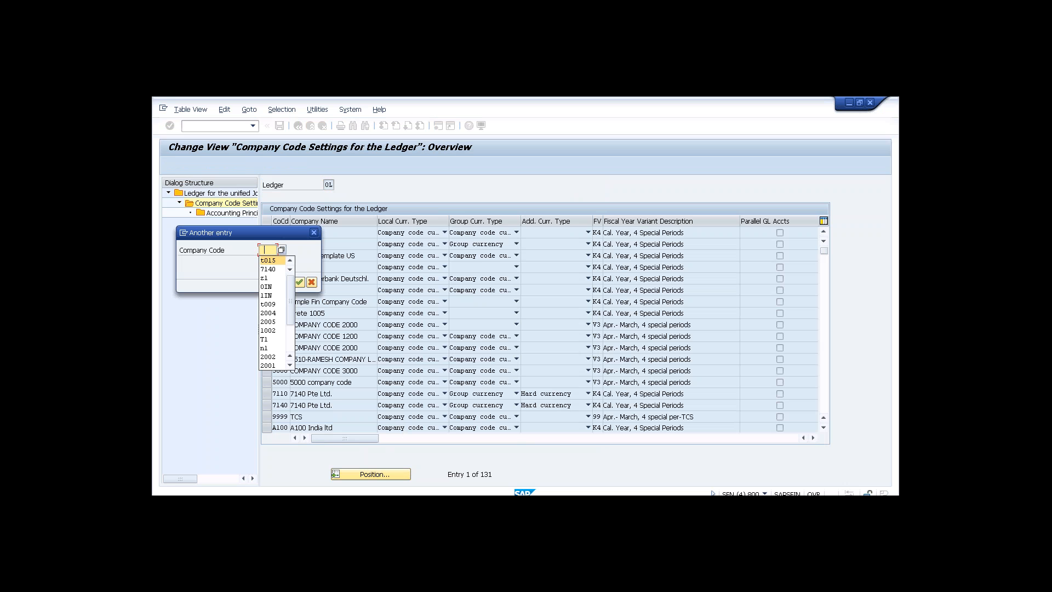
click(299, 282)
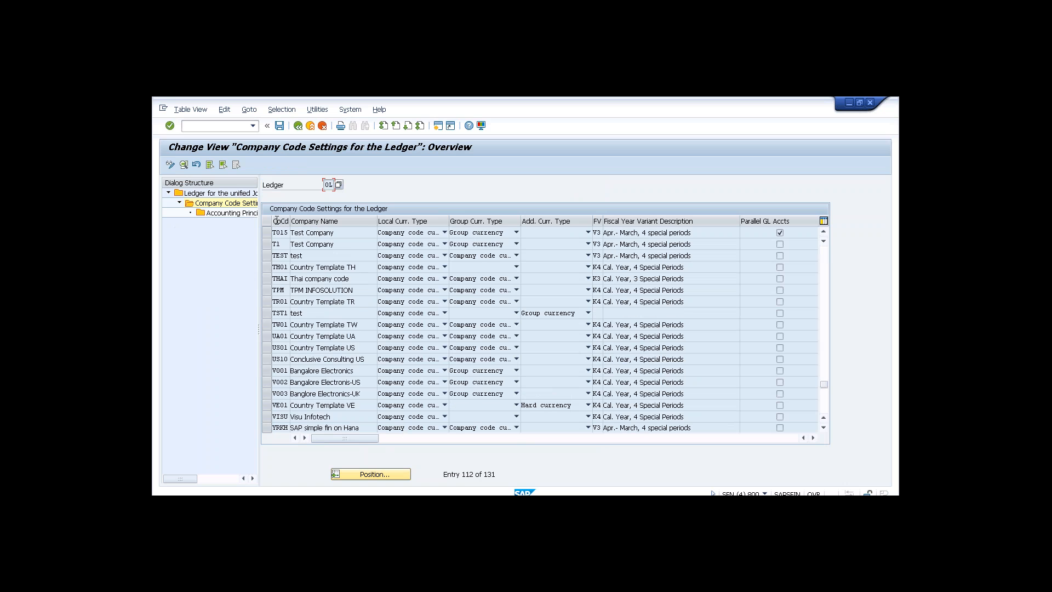
click(264, 233)
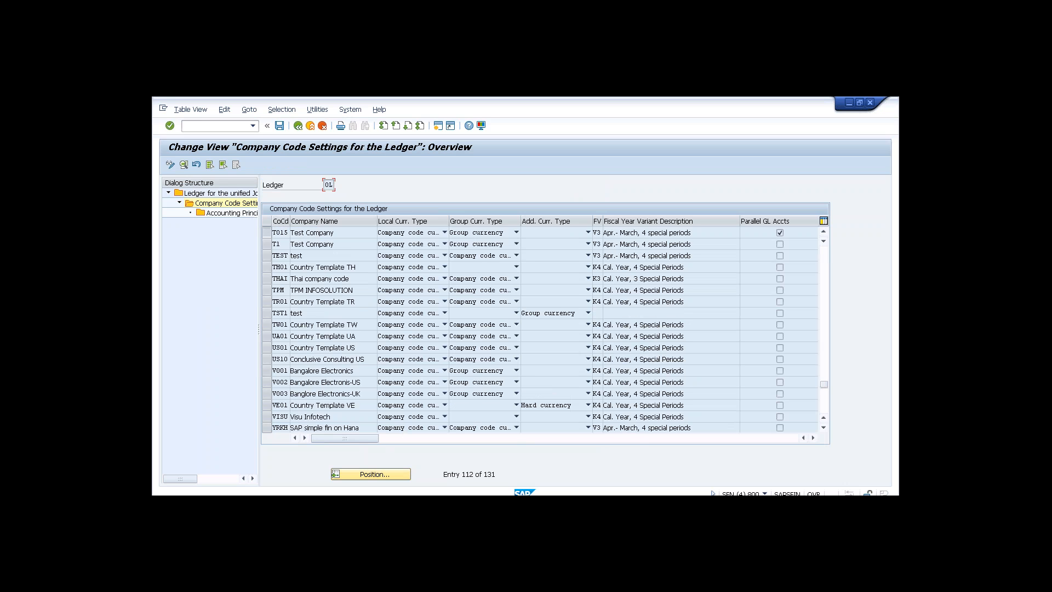
click(241, 212)
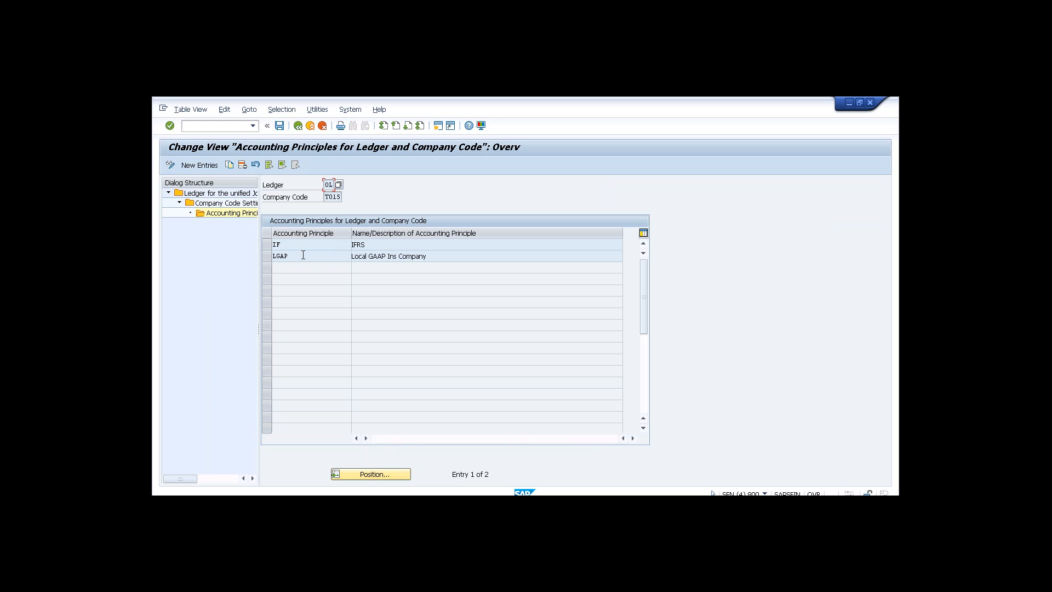
click(297, 126)
click(297, 126)
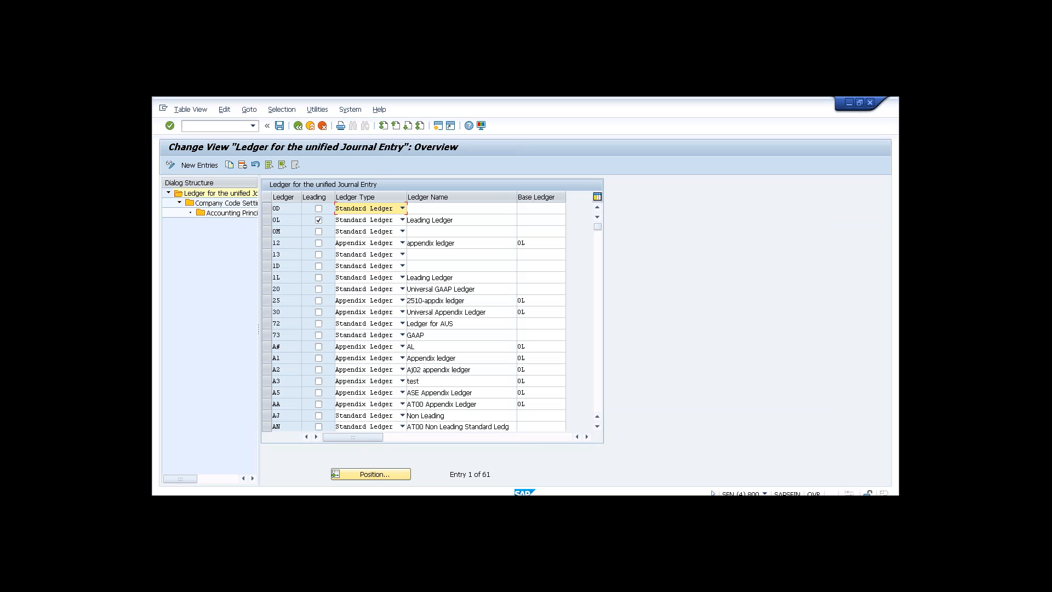
click(298, 126)
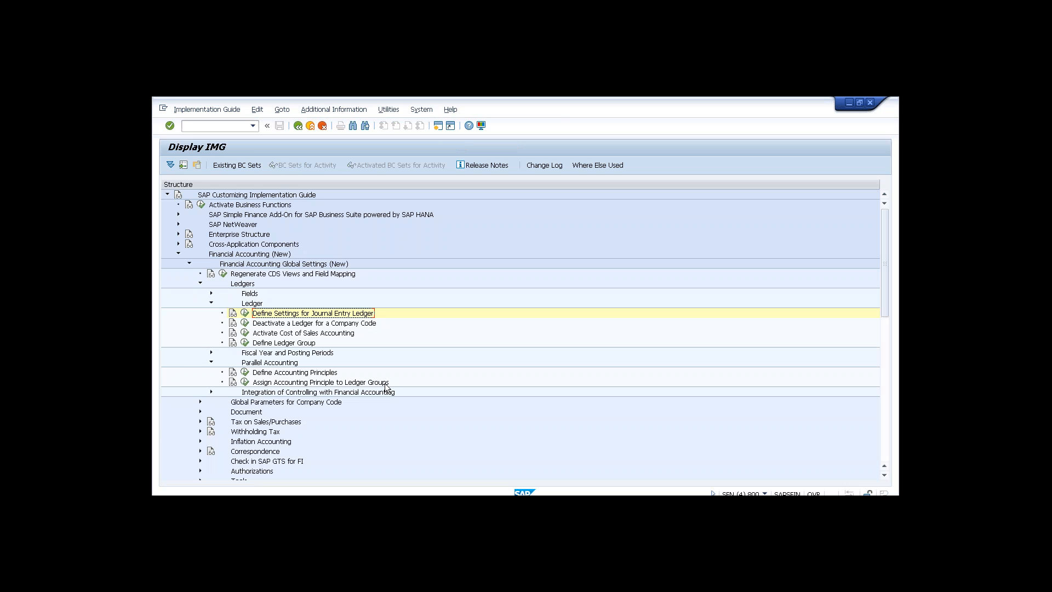
Open Assign Accounting Principle to Ledger Groups and check the target ledger group of LGAP
click(245, 382)
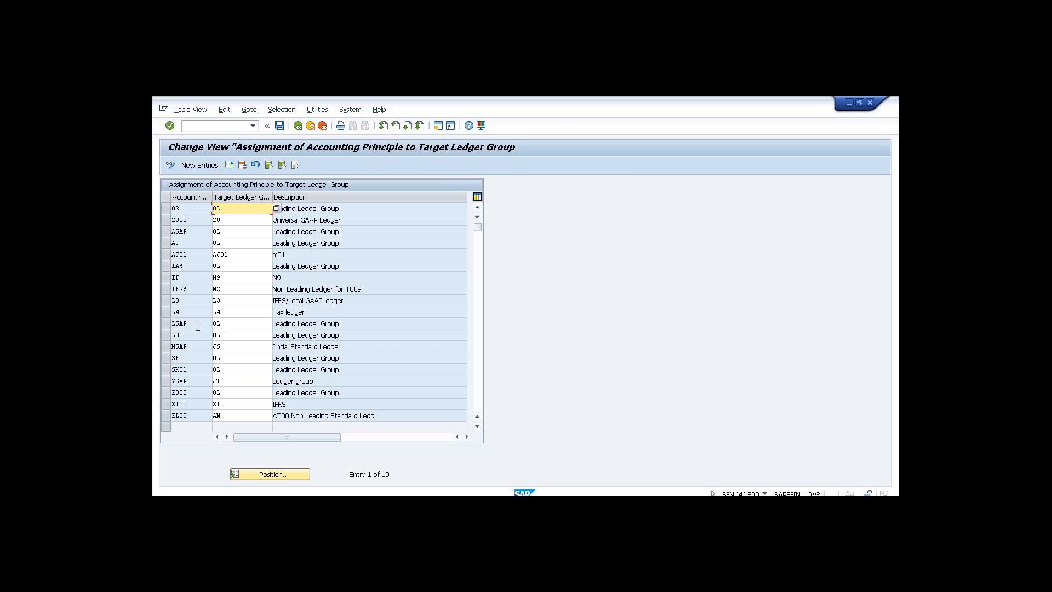
drag(195, 326, 166, 324)
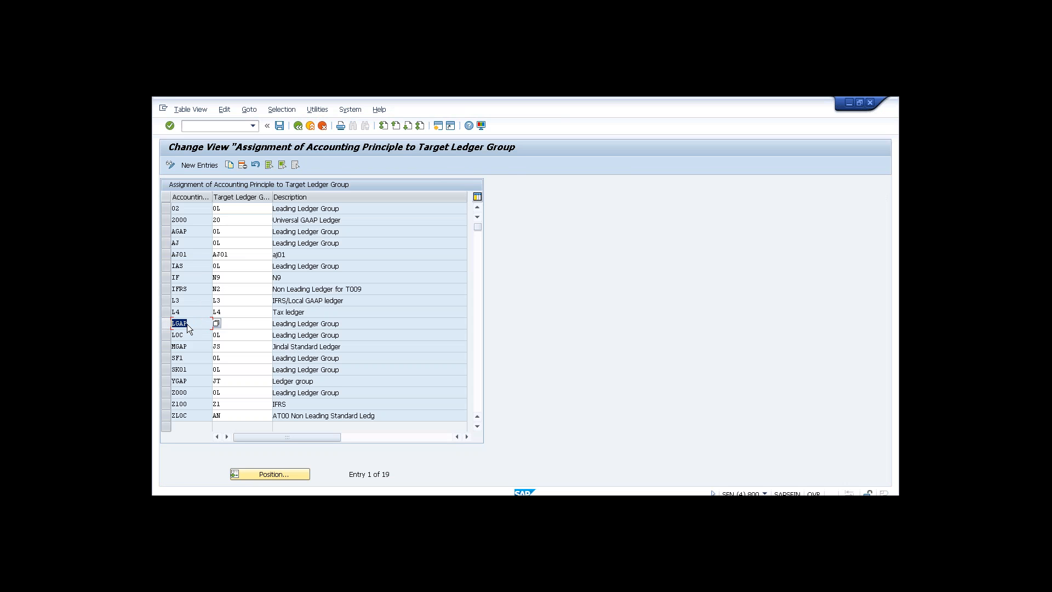
click(214, 323)
text(0L)
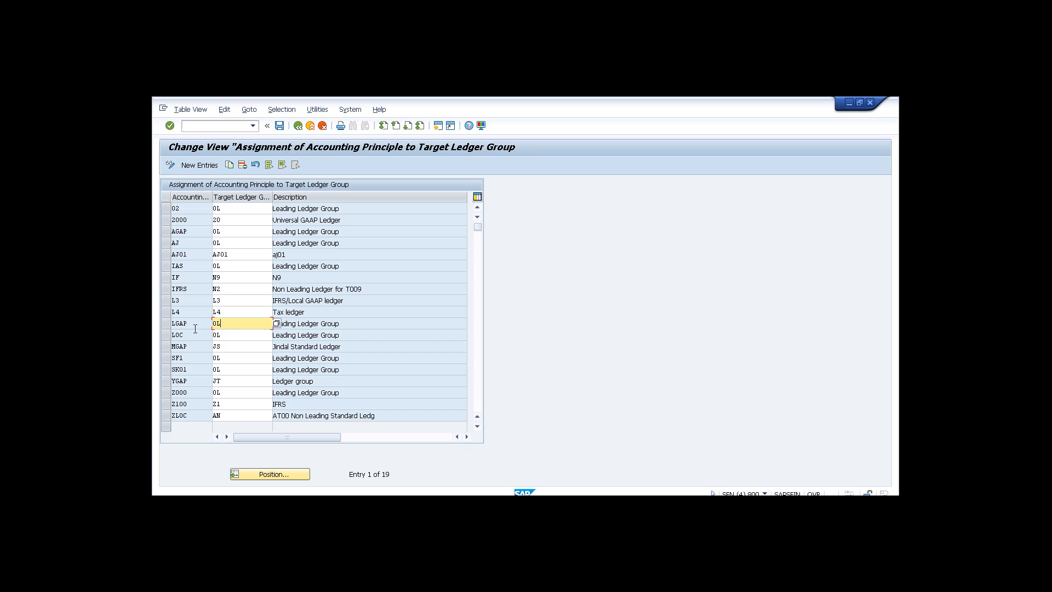
Check the target ledger group of accounting principle IF, recheck LGAP's, and return to the IMG
click(187, 277)
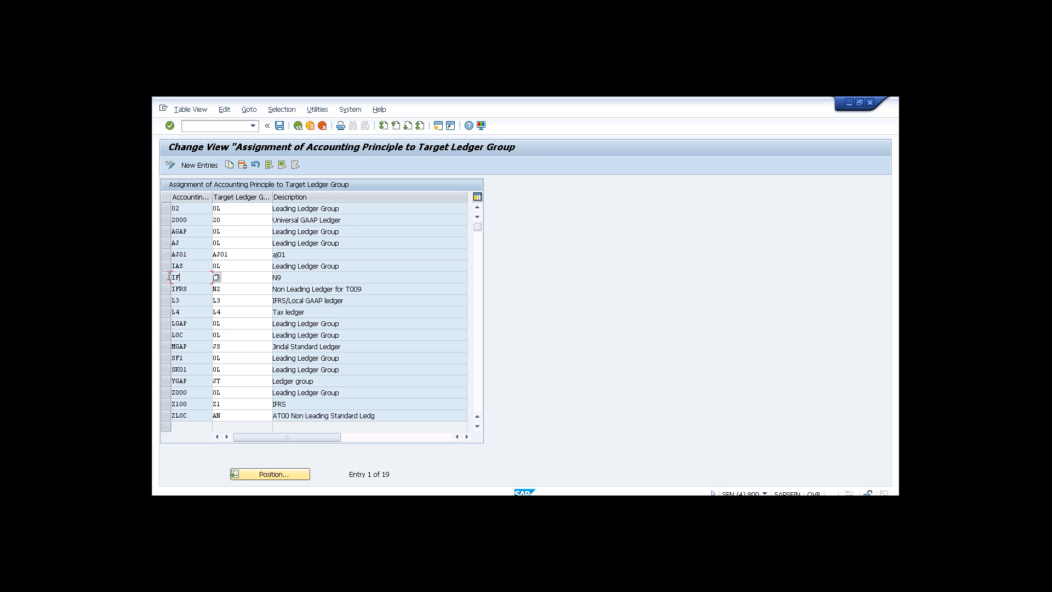
click(235, 275)
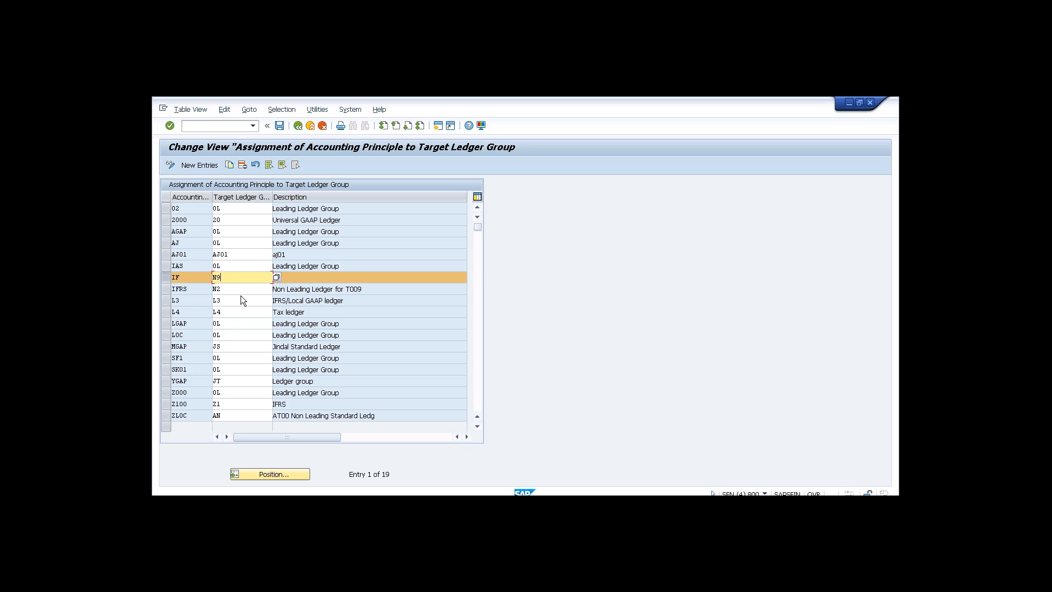
click(314, 279)
text(N9)
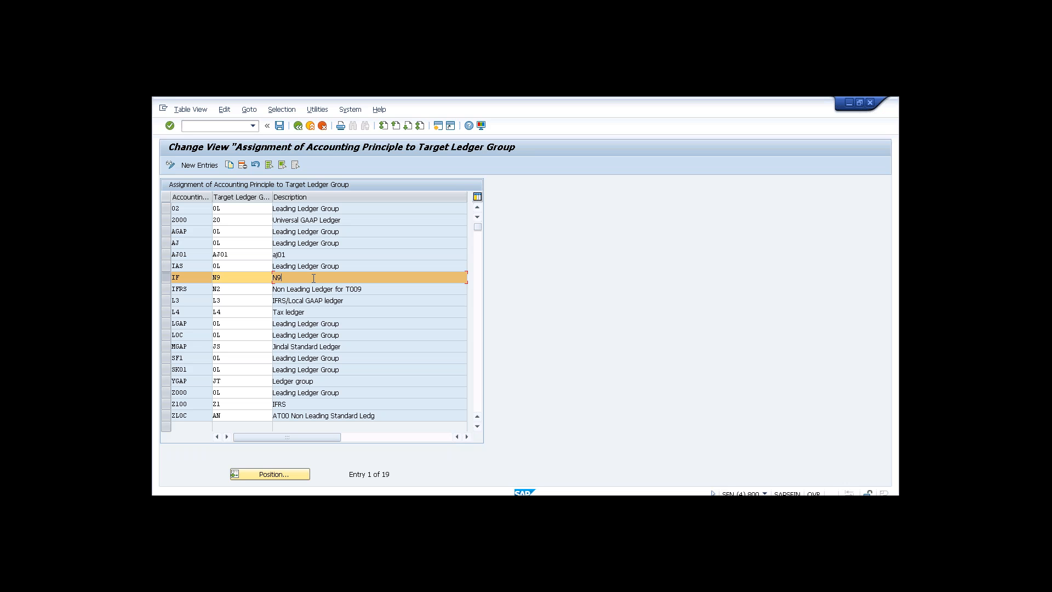
click(229, 279)
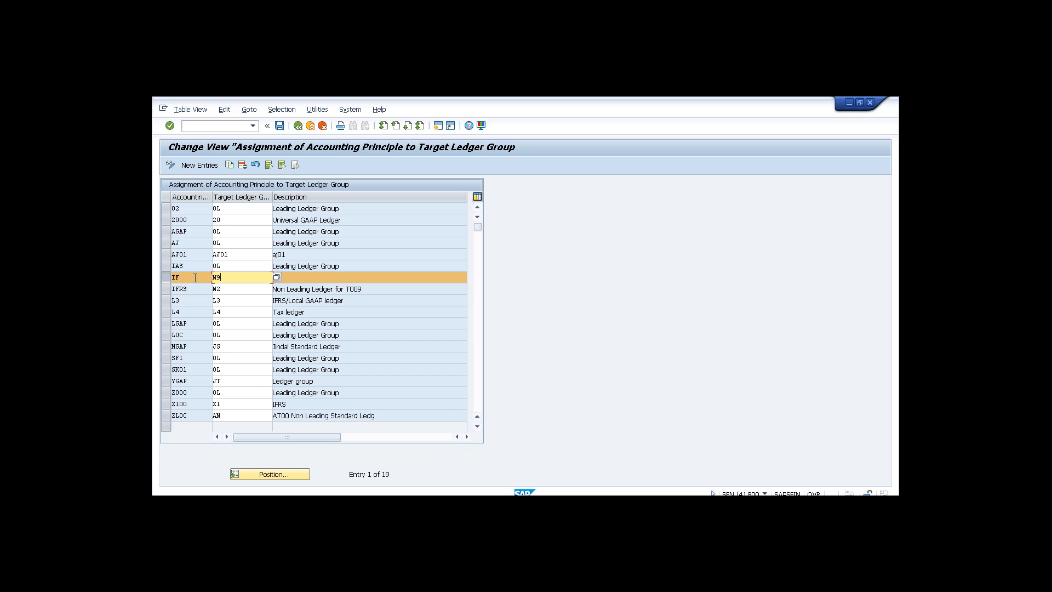
click(195, 278)
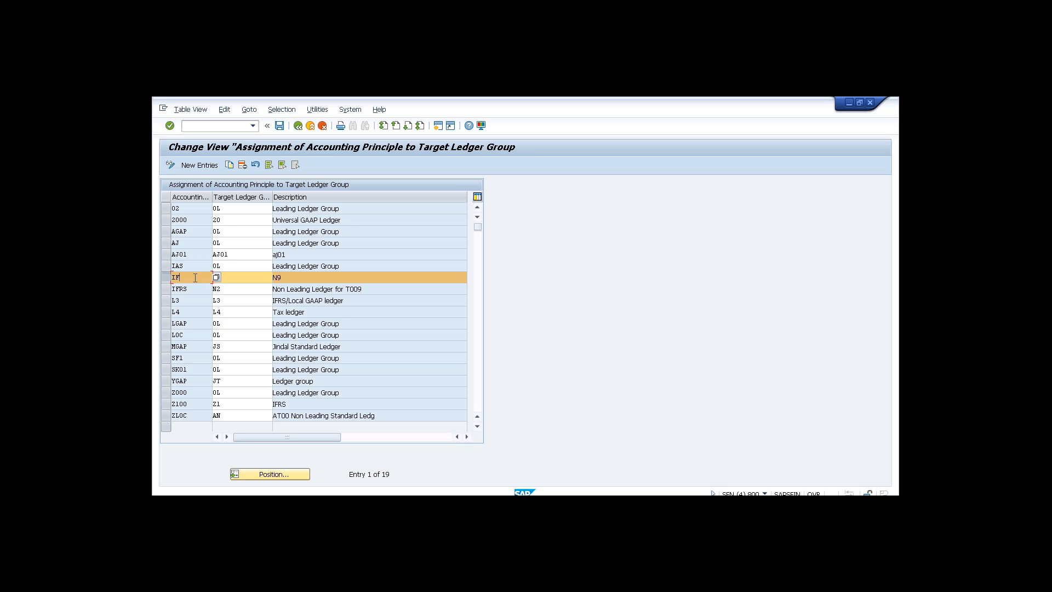
click(230, 323)
click(209, 325)
click(297, 128)
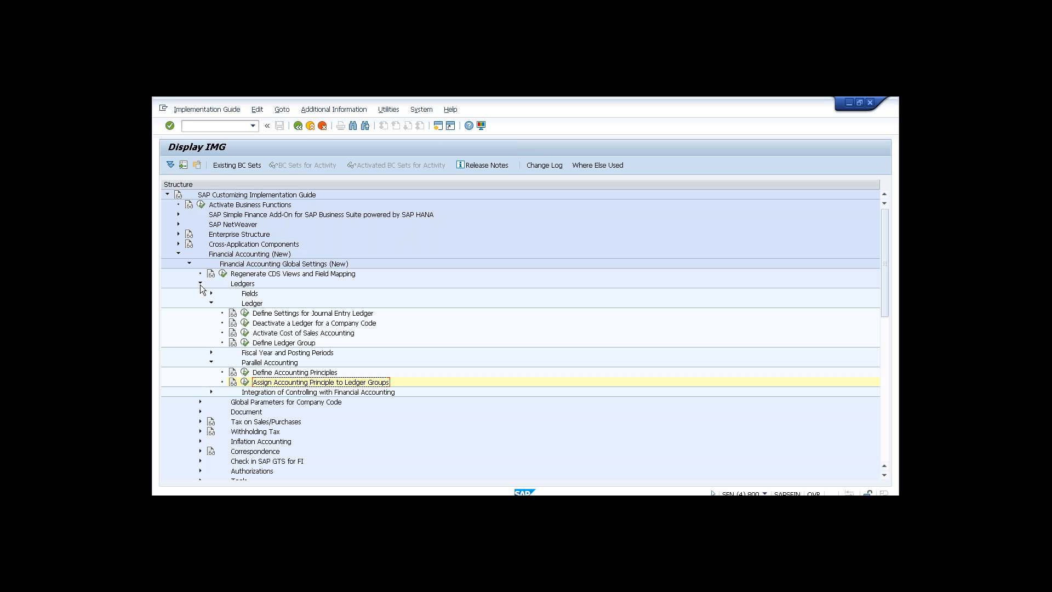
Open Define Ledger Group, check the ledger assignment of Leading Ledger Group 0L, and return to the ledger group list
click(246, 344)
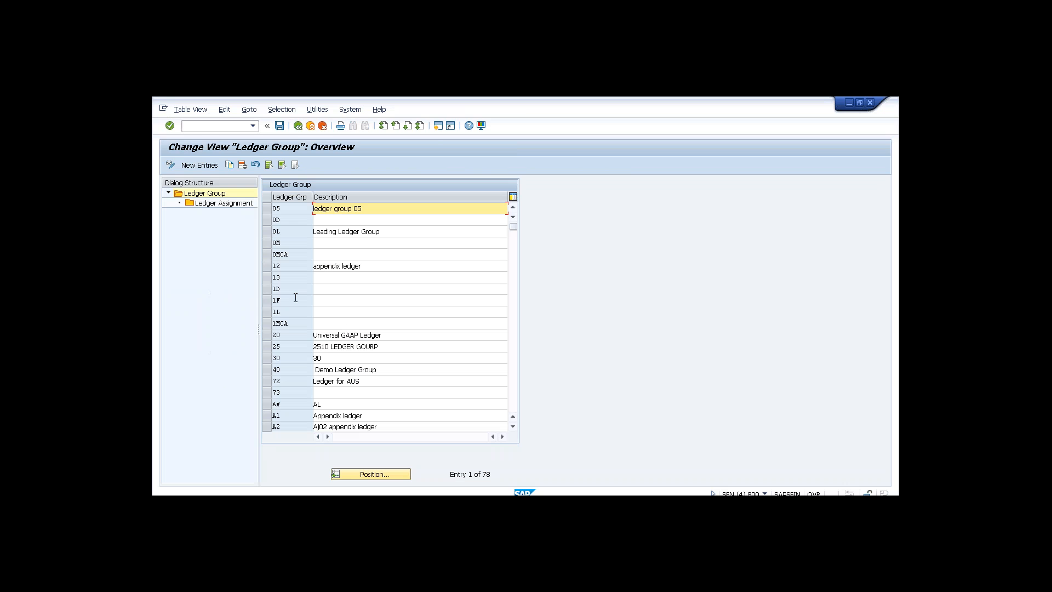
click(267, 232)
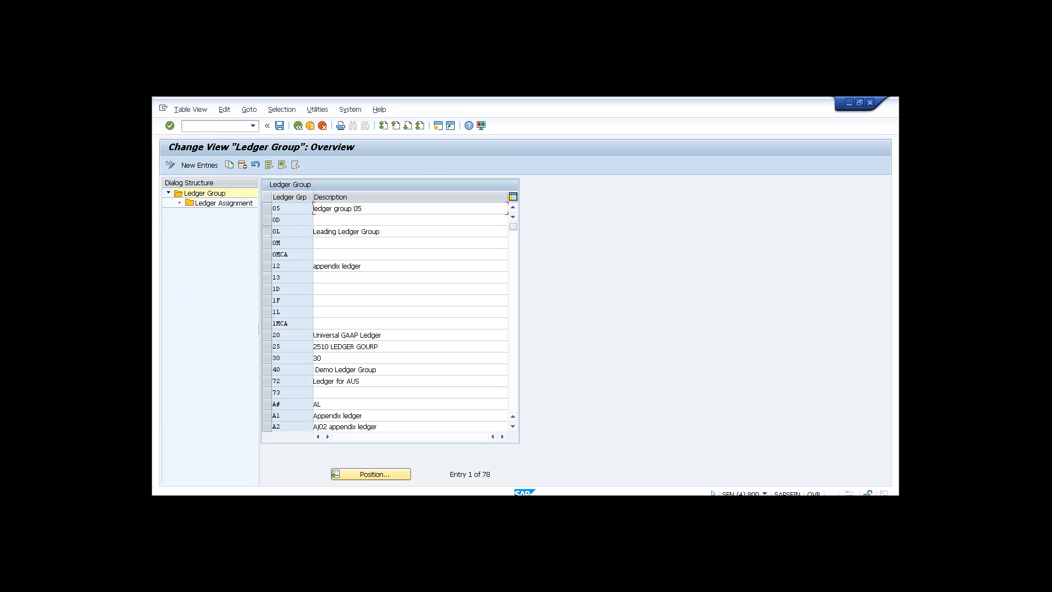
click(238, 205)
double_click(239, 205)
click(287, 232)
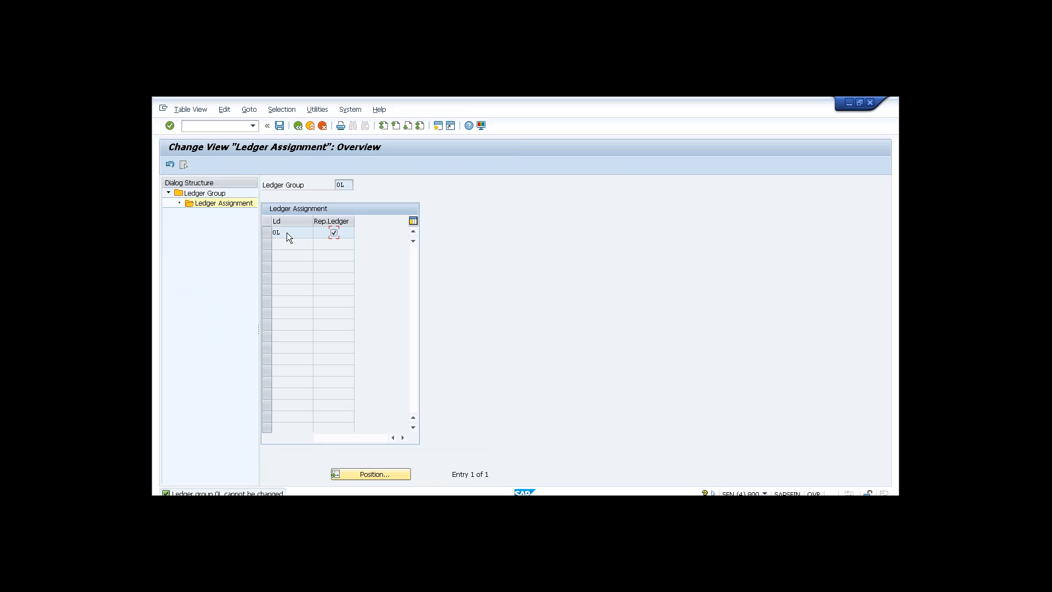
click(298, 126)
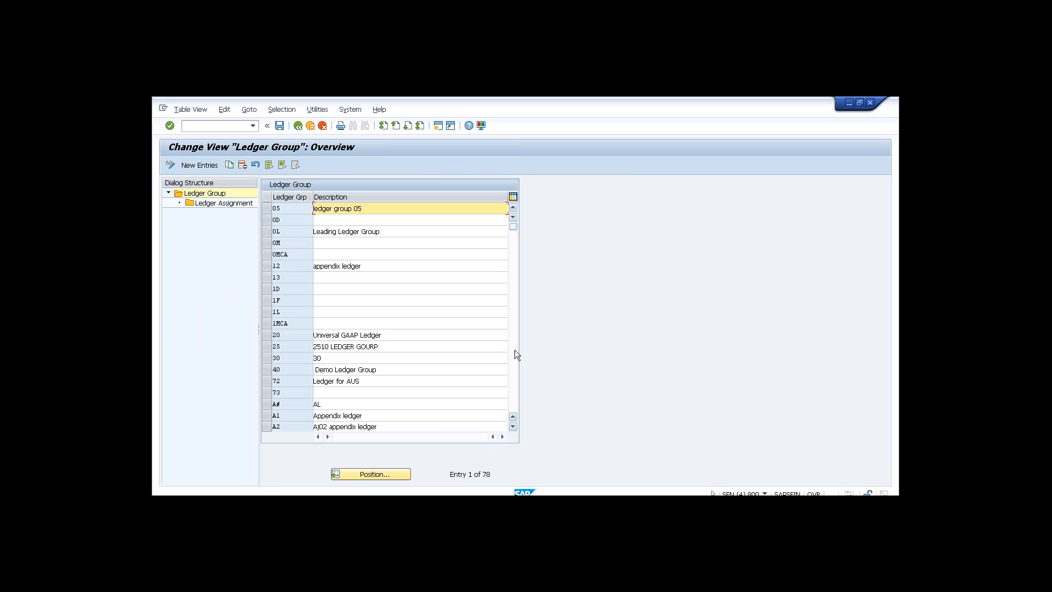
Find ledger group N9 in the list, recheck its assigned ledger, and return to the IMG
click(514, 349)
click(514, 369)
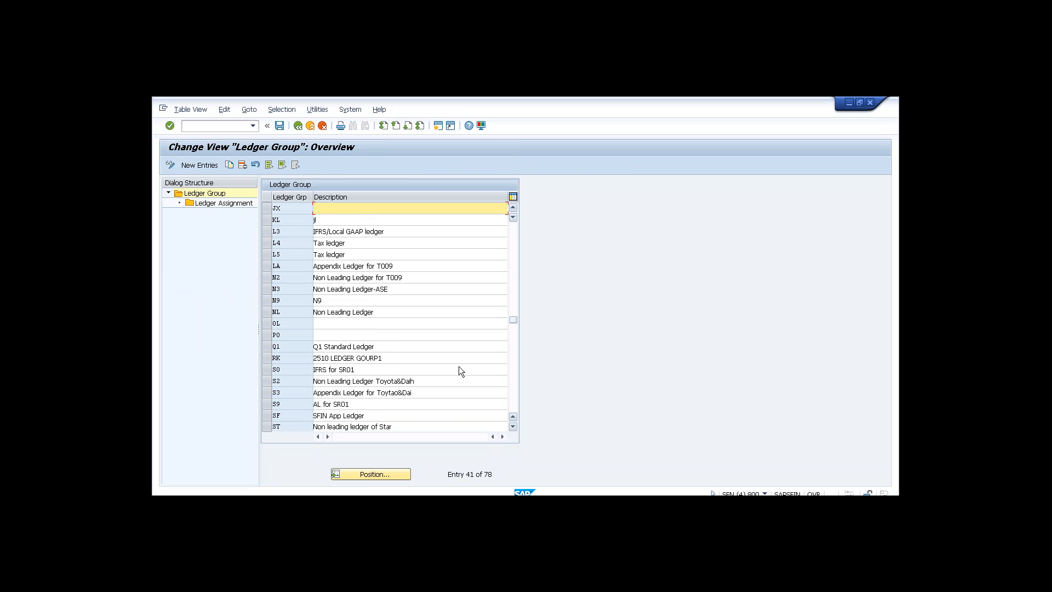
click(274, 300)
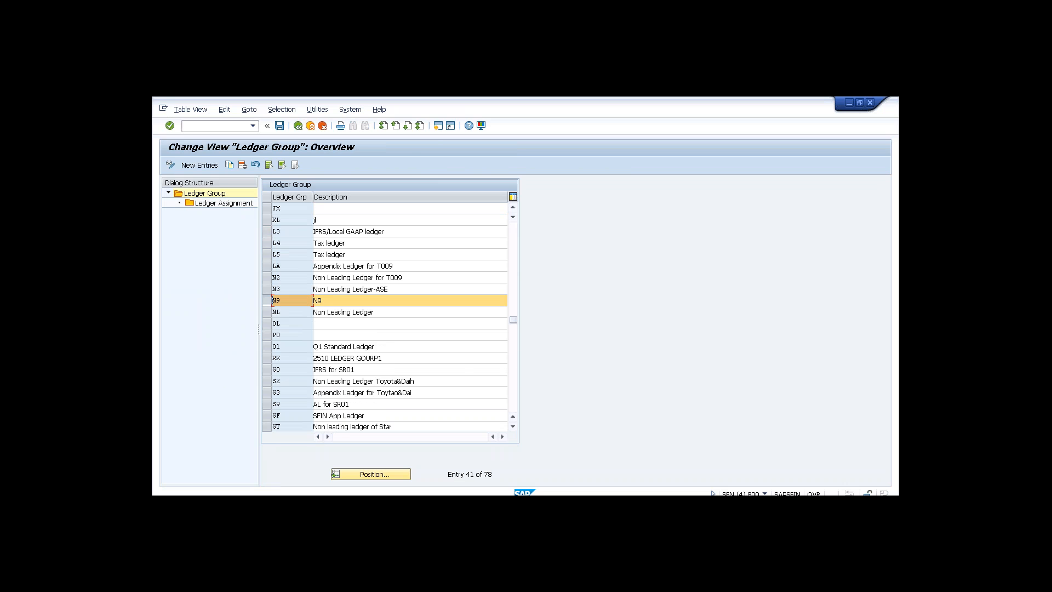
double_click(236, 202)
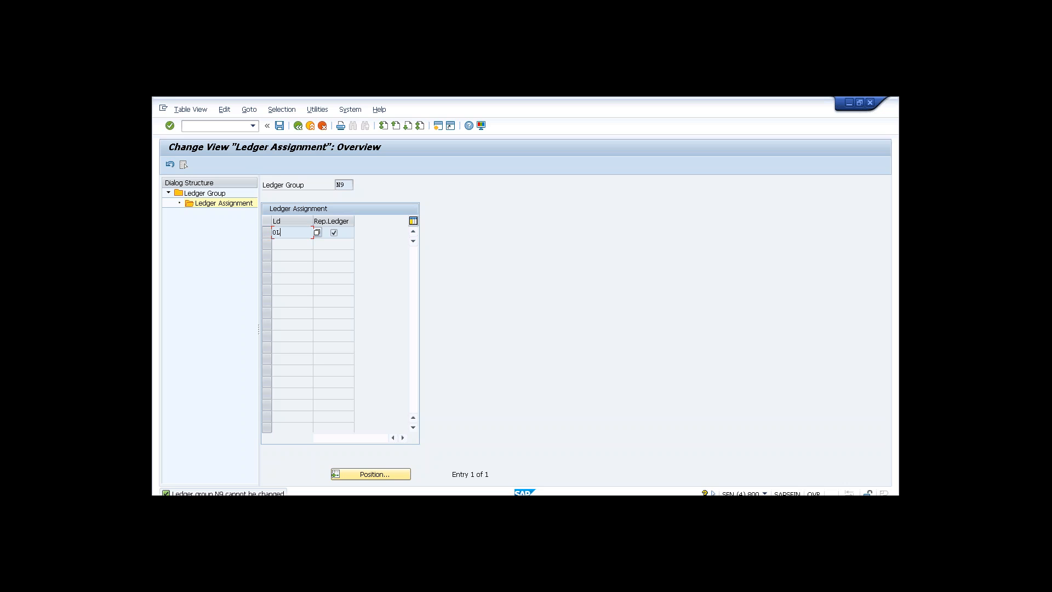
click(298, 127)
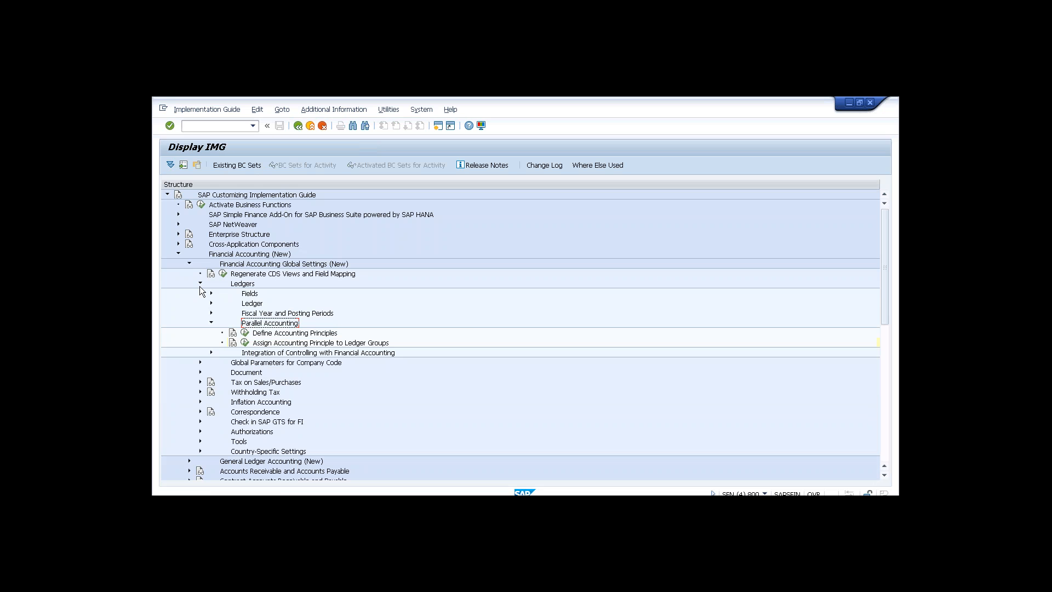
Collapse Financial Accounting Global Settings (New) in the IMG and expand Asset Accounting (New)
click(200, 284)
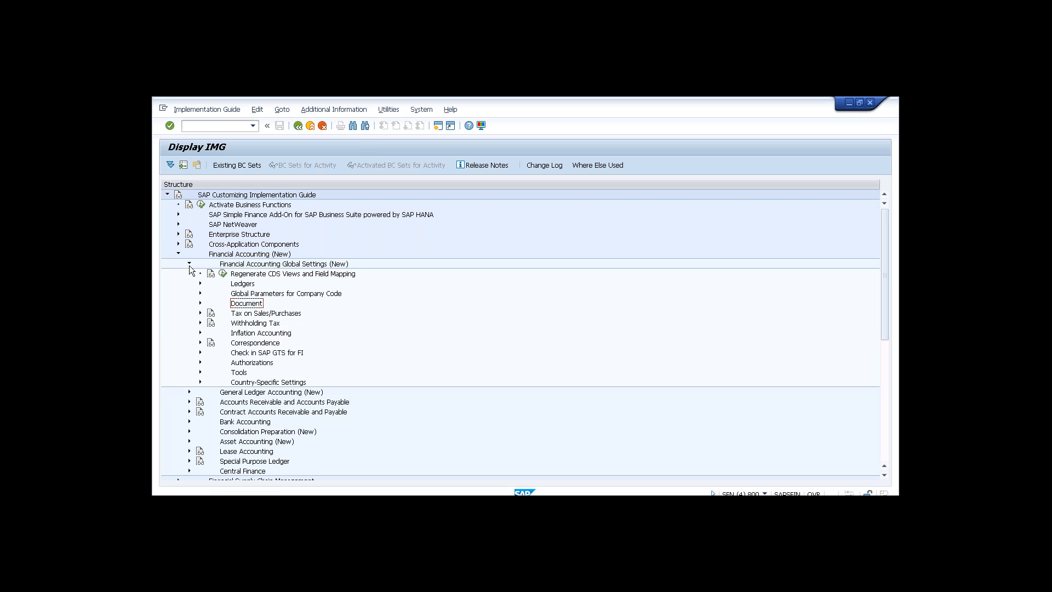
click(189, 264)
click(188, 323)
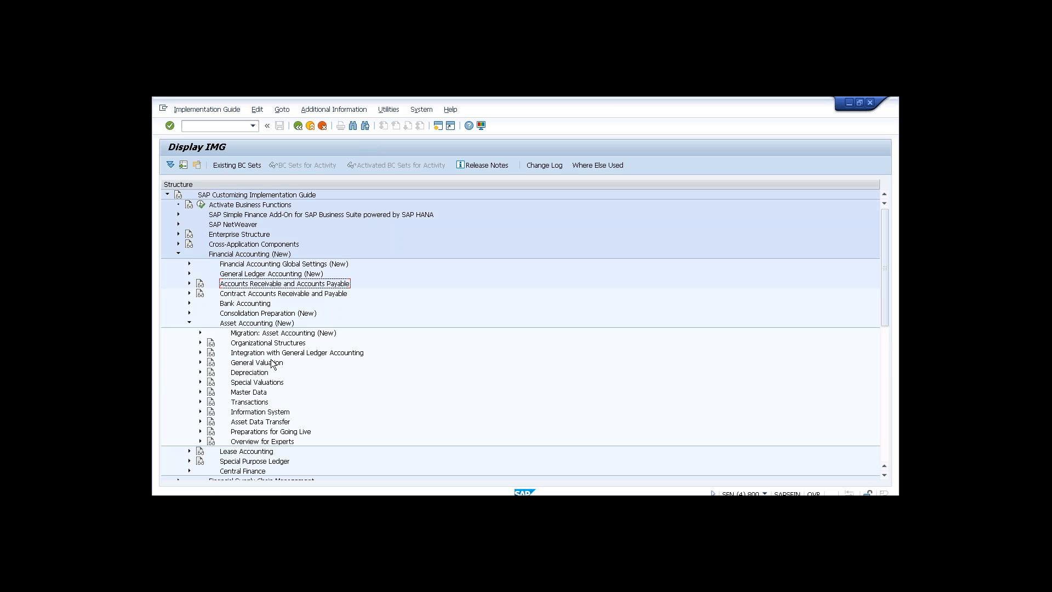
Under Organizational Structures, open Assign Chart of Depreciation to Company Code, check the chart assigned to company code T015, and return to the IMG
click(200, 342)
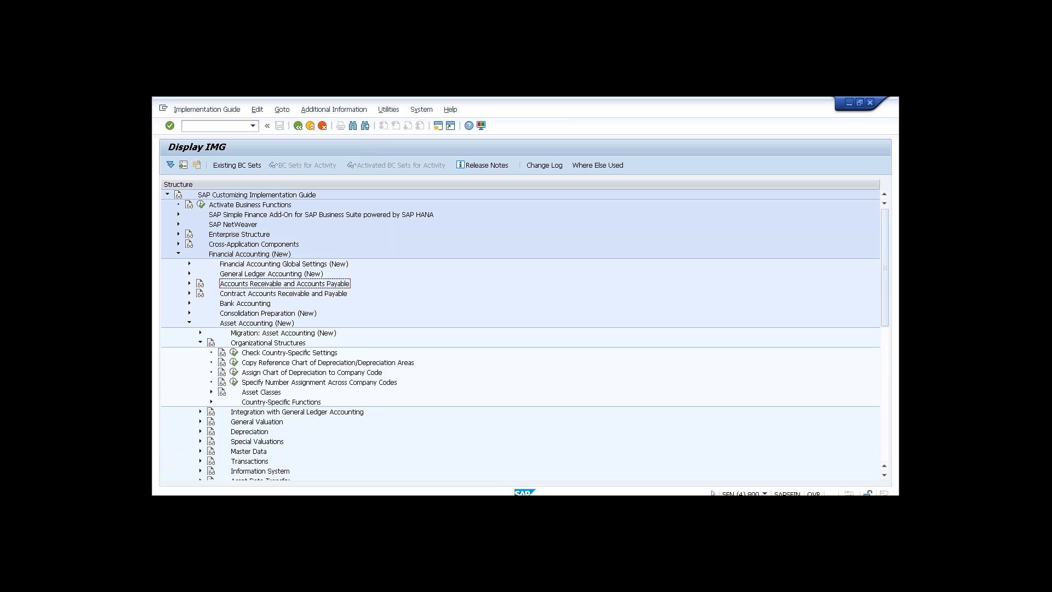
click(234, 373)
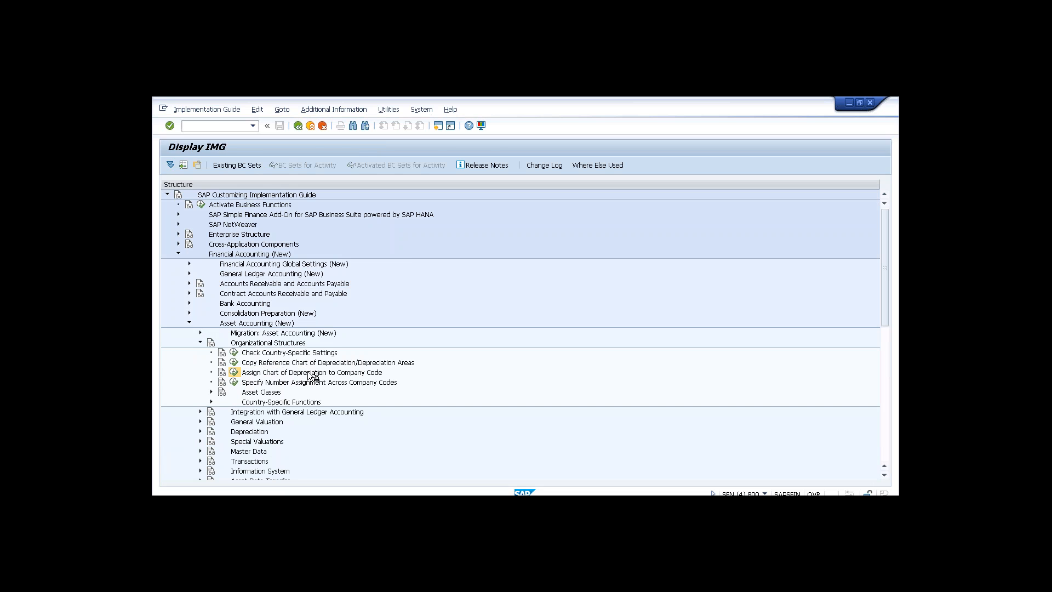
click(205, 475)
text(t015)
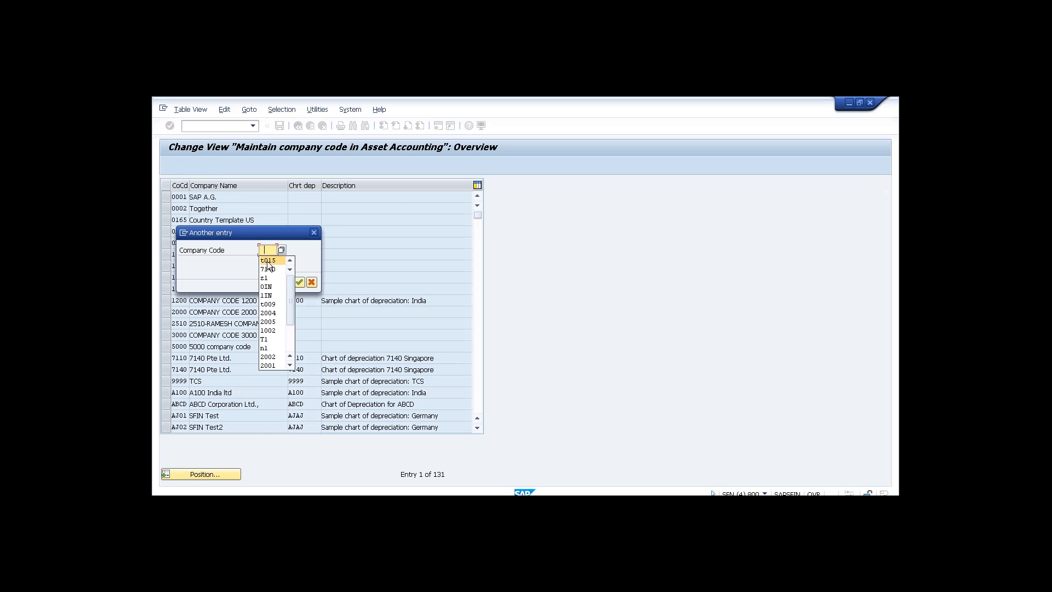
click(299, 282)
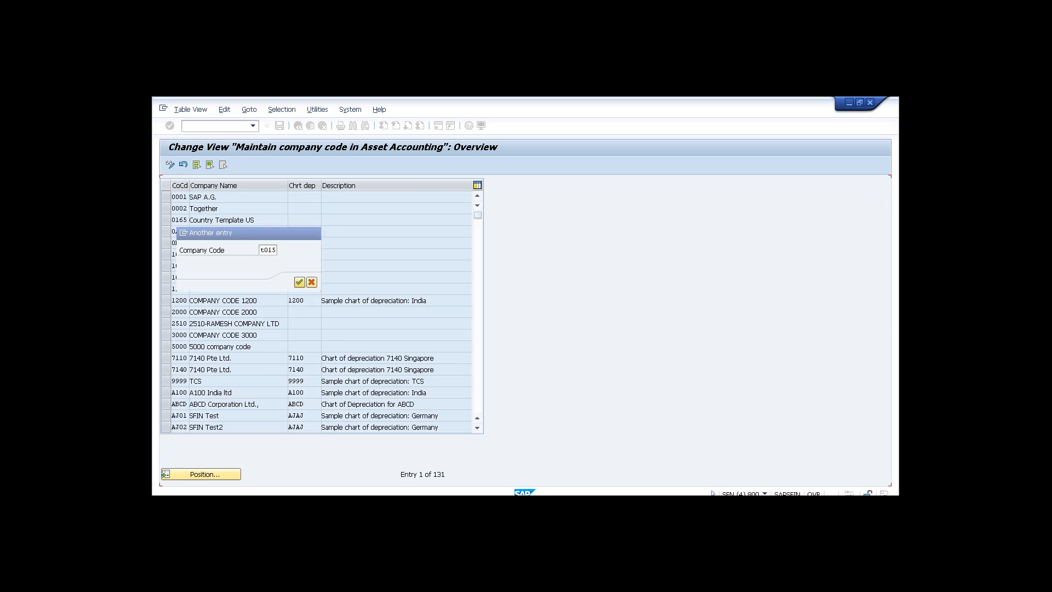
click(310, 199)
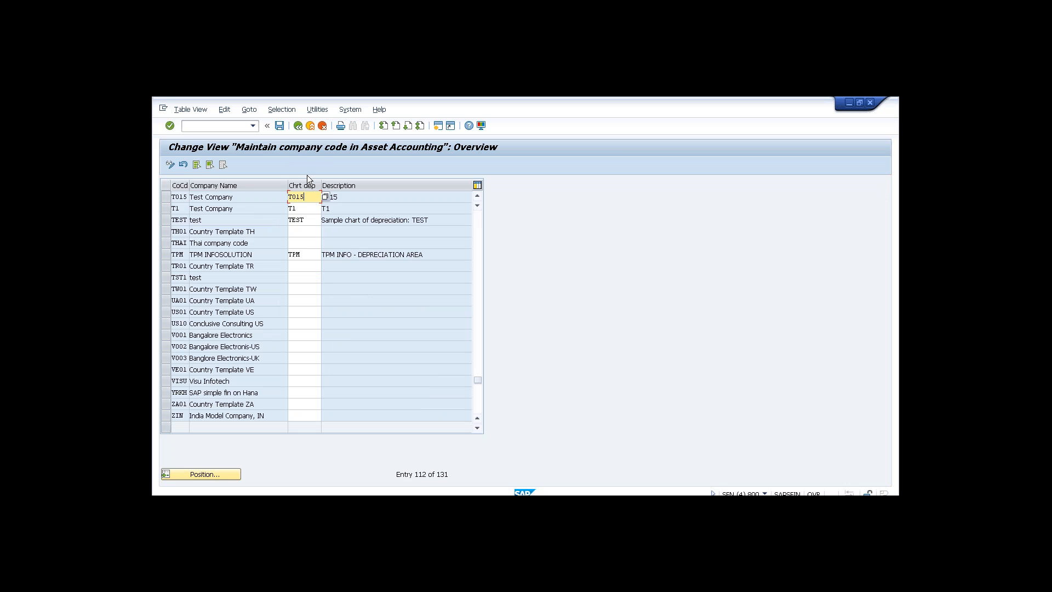
drag(304, 196, 283, 196)
click(297, 125)
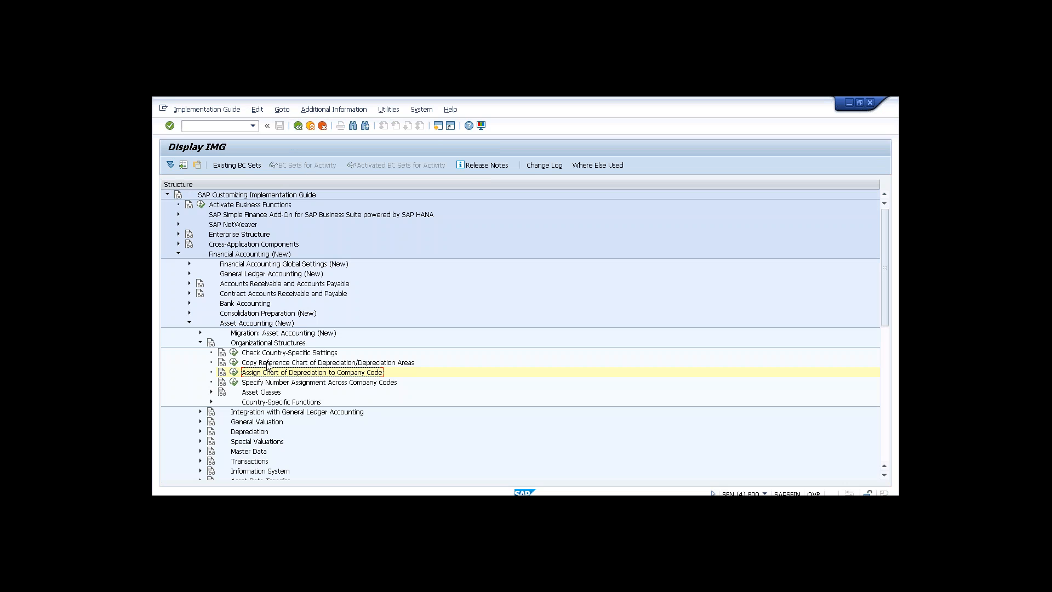
Open Define Depreciation Areas with chart of depreciation T015 as the work area
double_click(266, 361)
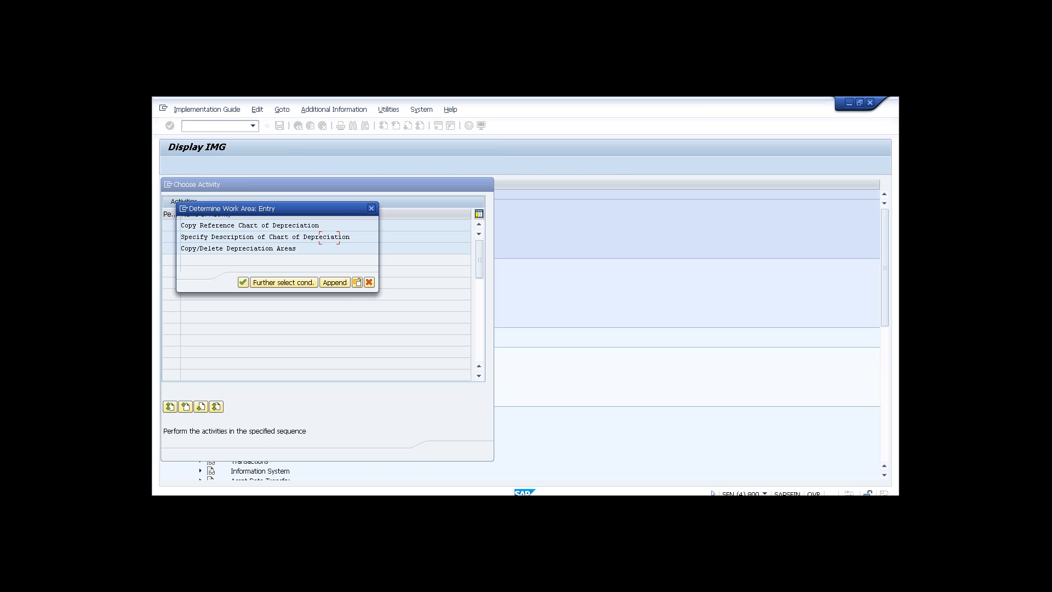
text(t015)
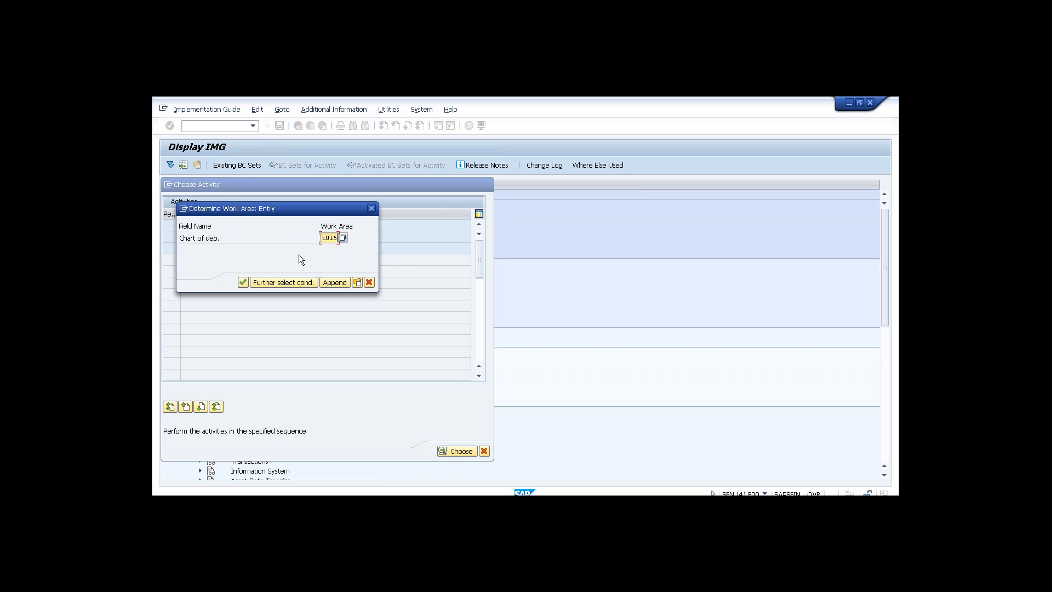
key(Return)
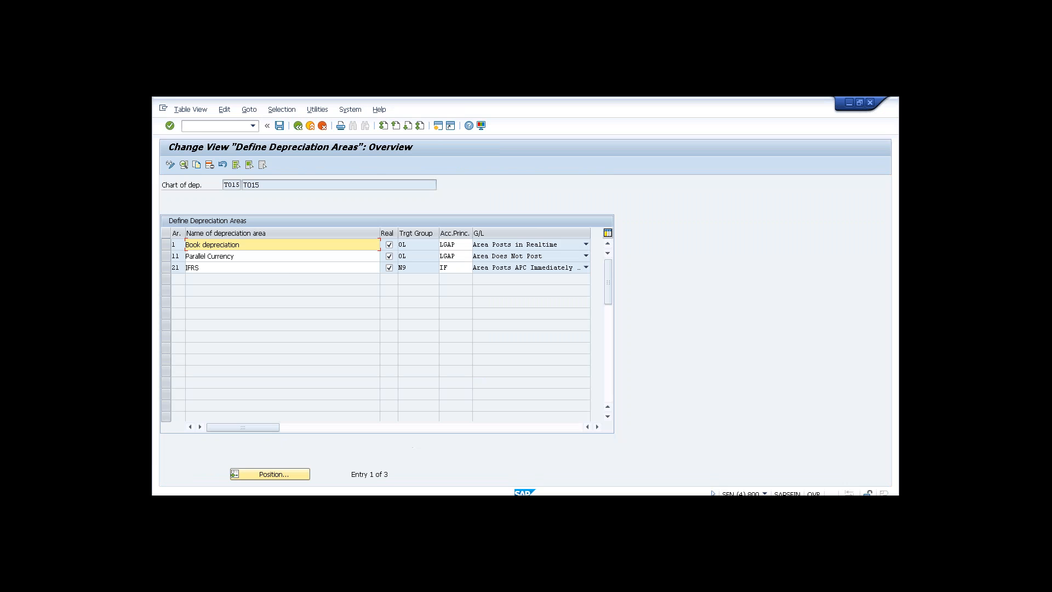
Compare the Book depreciation and IFRS areas, and check Book depreciation's target ledger group and accounting principle
click(289, 270)
click(289, 246)
click(289, 267)
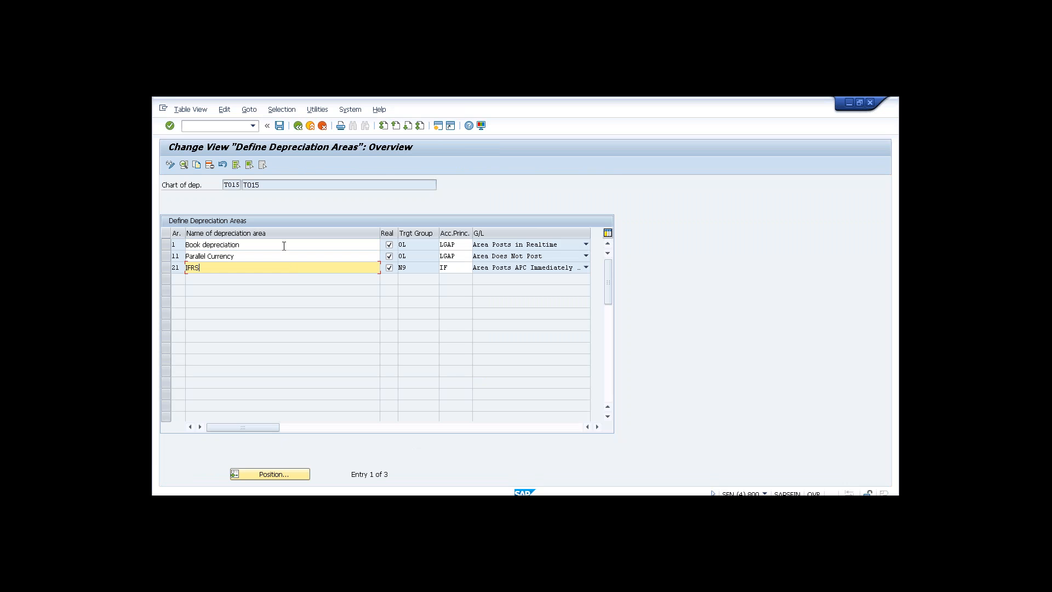
click(284, 246)
click(460, 244)
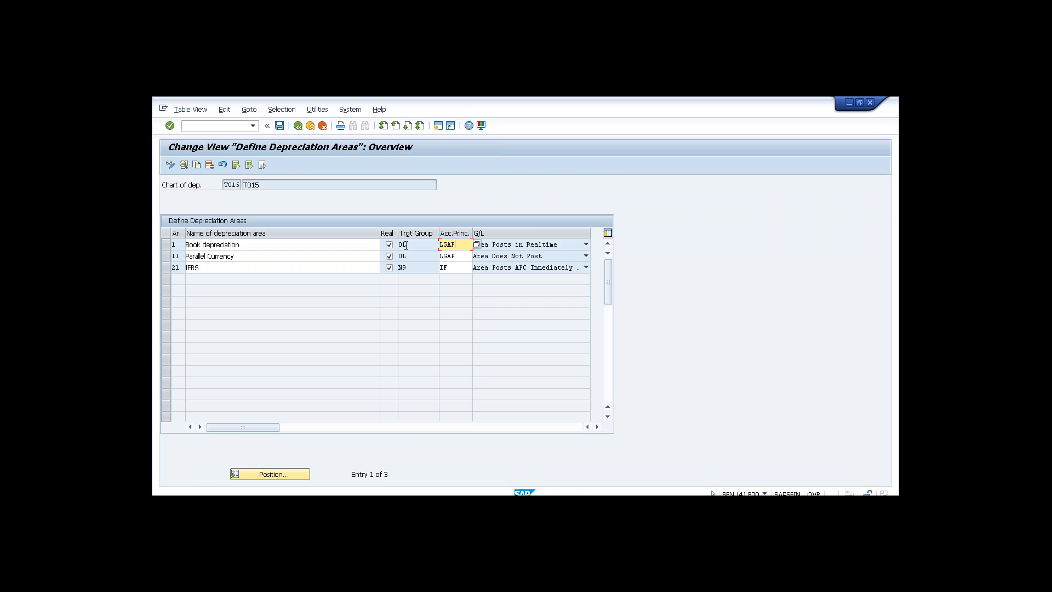
click(421, 246)
click(451, 245)
Check the accounting principle of the Parallel Currency area against the ledger group of Book depreciation
click(283, 256)
click(256, 247)
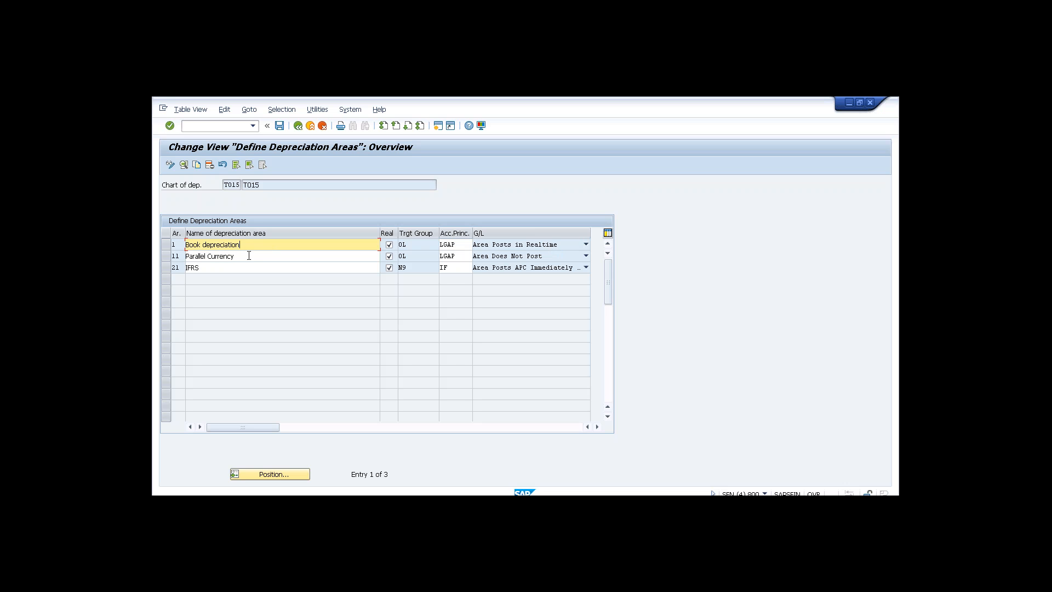
click(248, 255)
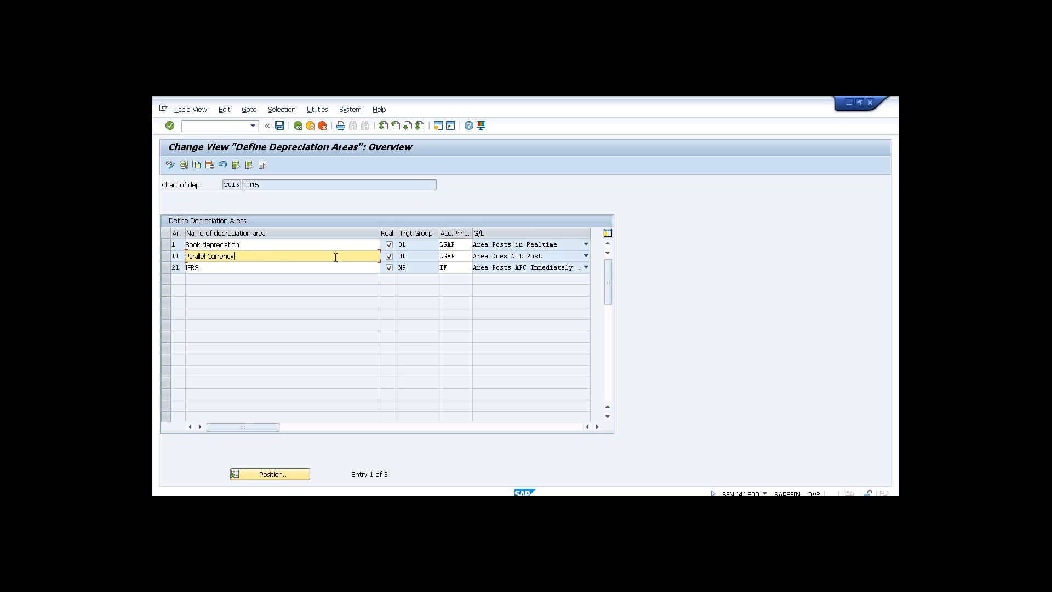
click(460, 257)
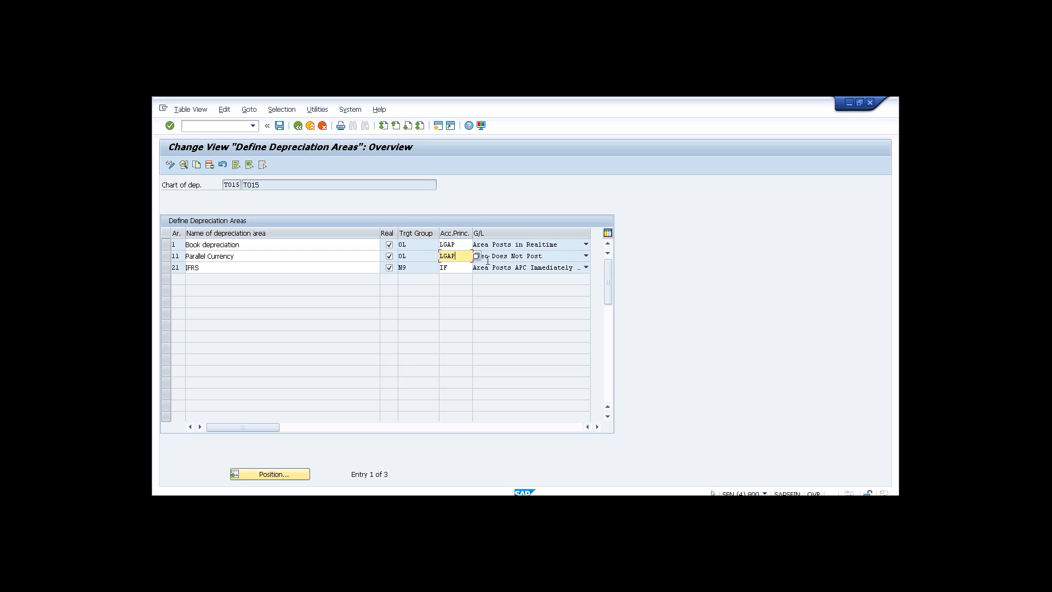
click(412, 244)
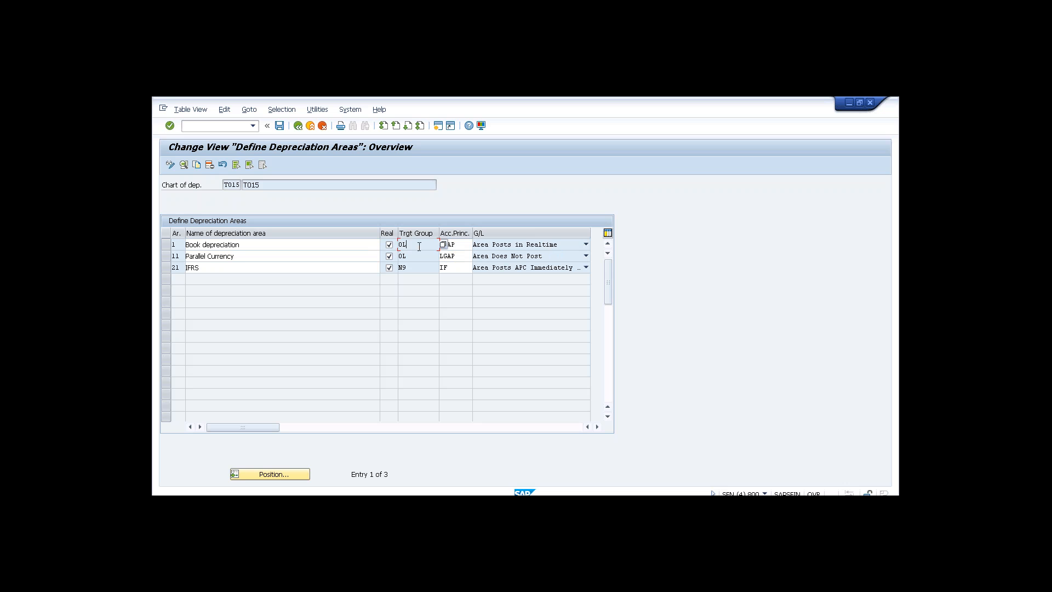
click(457, 257)
Examine the area number, target ledger group, accounting principle and G/L posting setting of the IFRS depreciation area
click(315, 269)
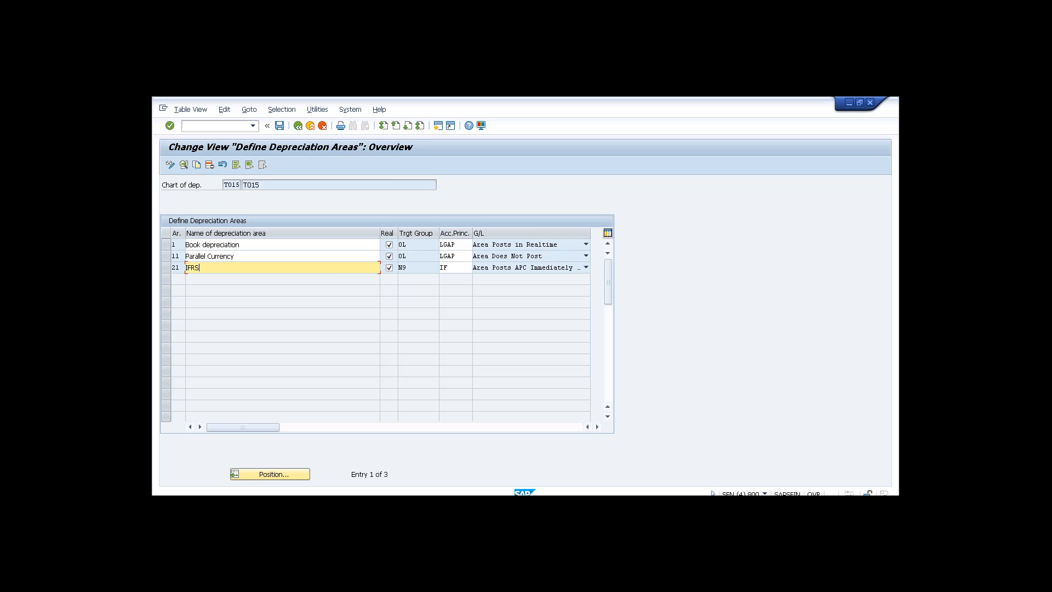
click(183, 267)
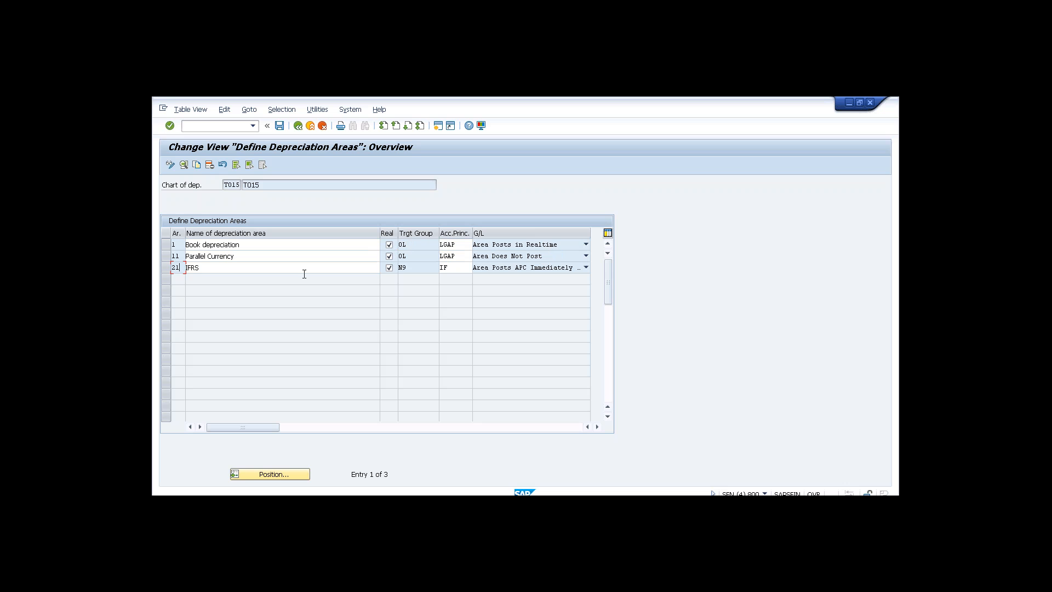
click(460, 267)
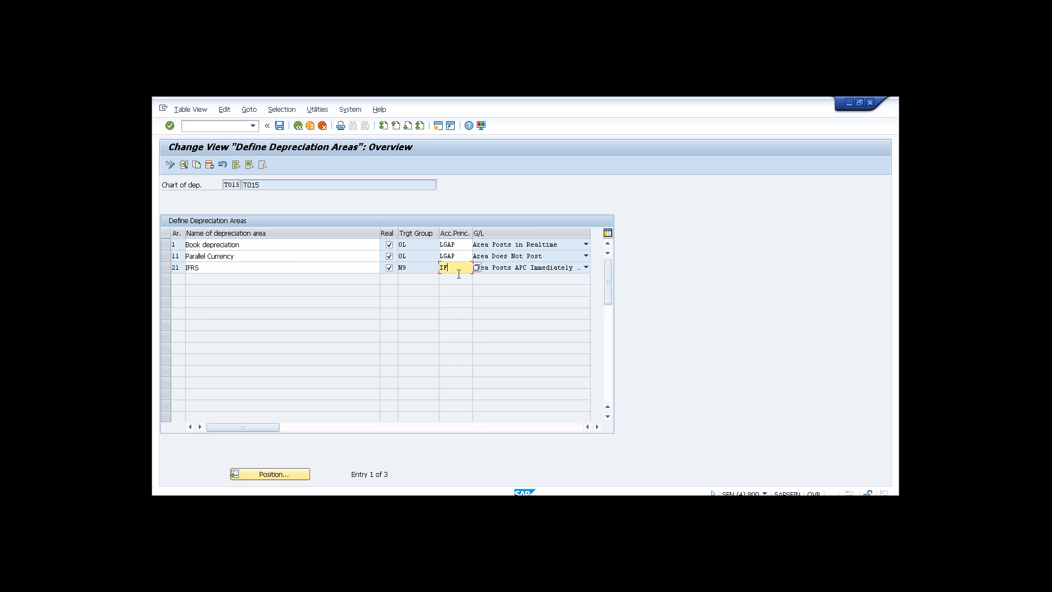
click(423, 270)
click(461, 244)
click(460, 268)
click(527, 268)
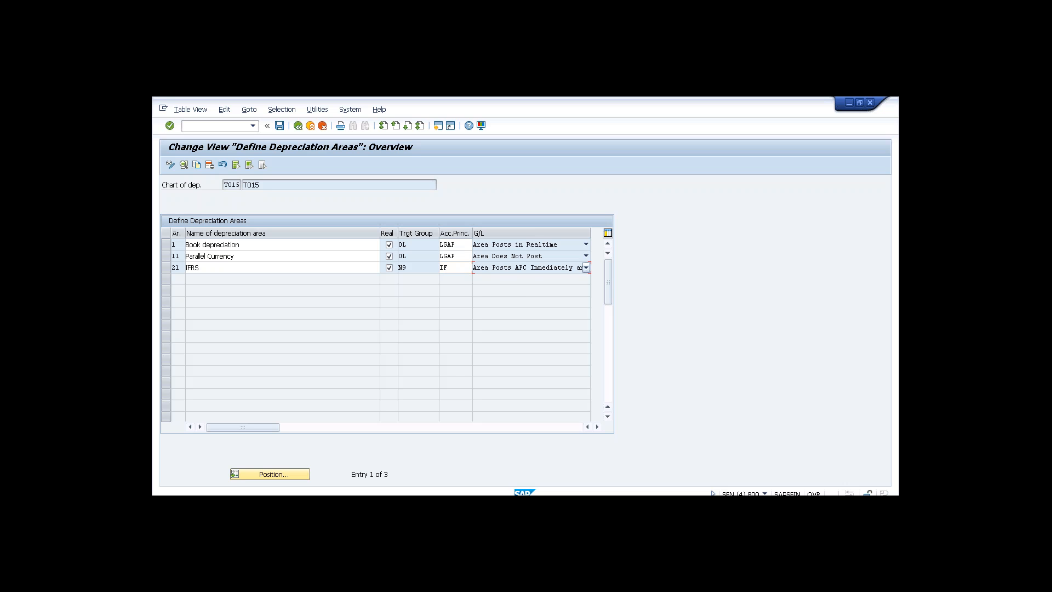
click(525, 268)
Try saving IFRS area 21 with Area Posts in Realtime, read the message's long text, and return to the depreciation area overview
click(183, 164)
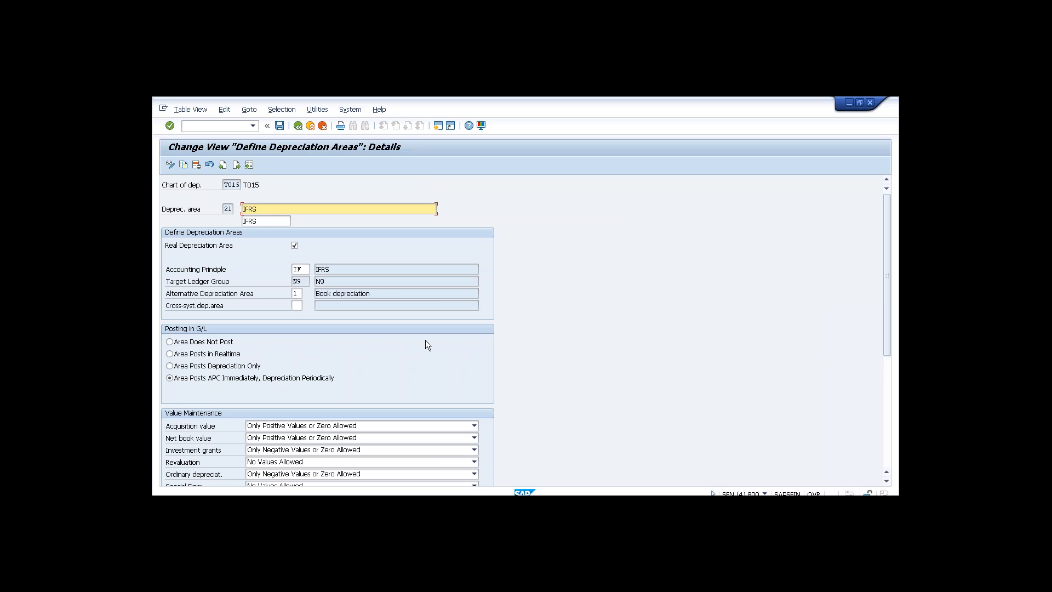
click(170, 356)
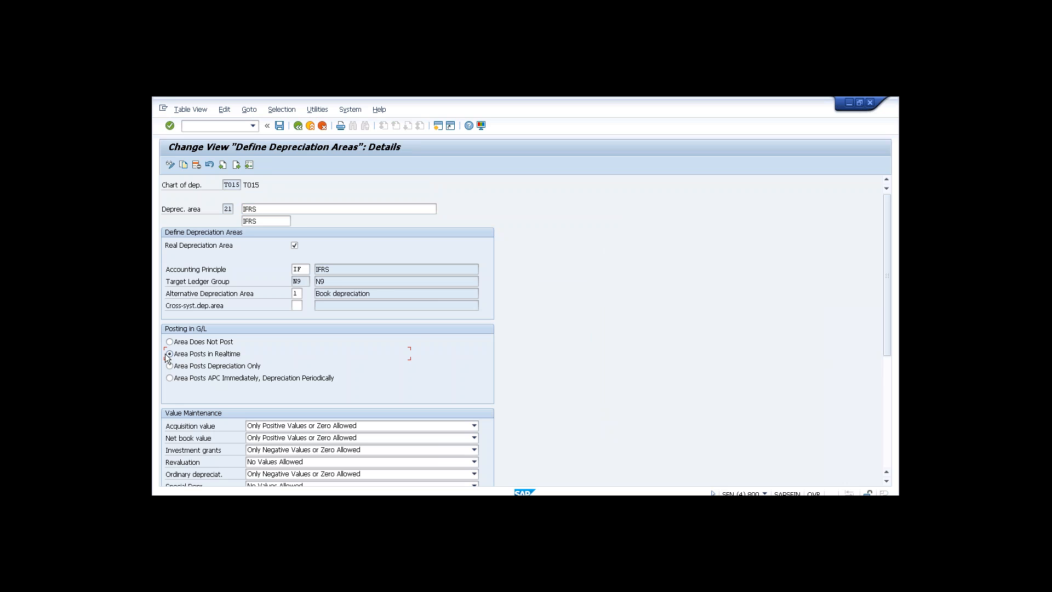
click(279, 126)
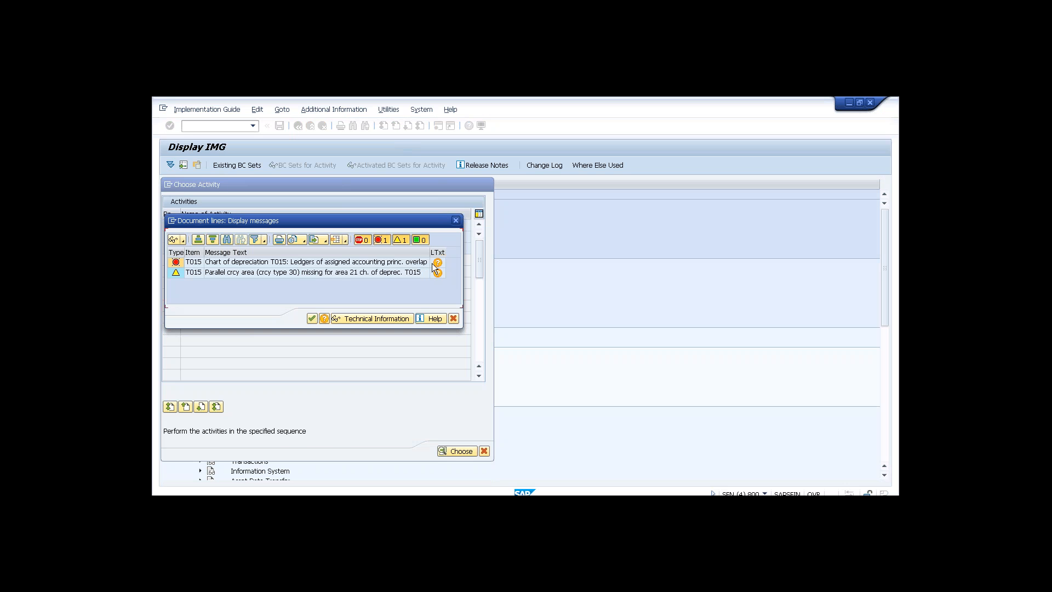
click(437, 263)
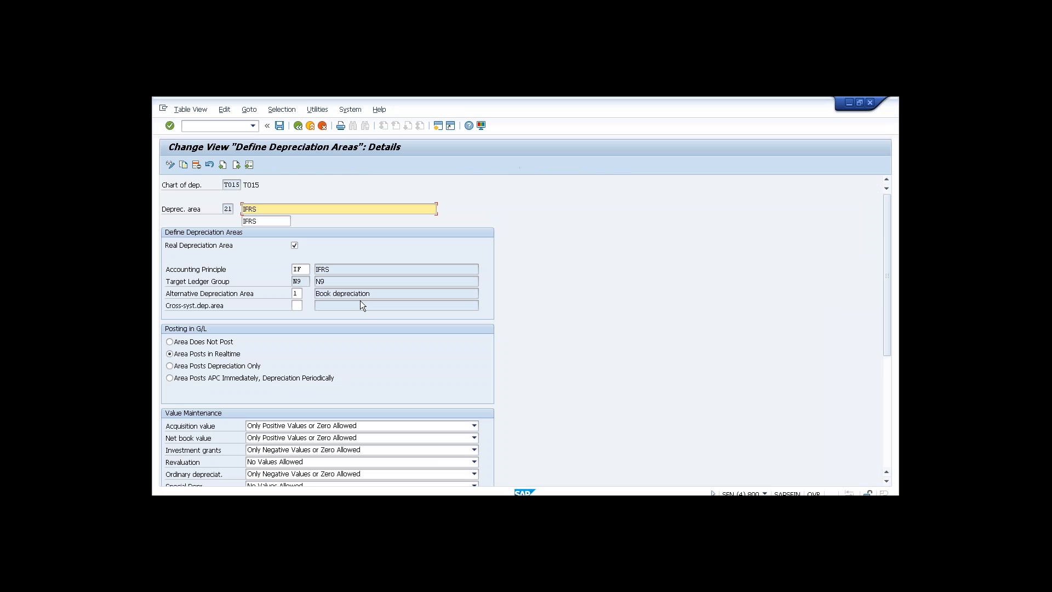
click(297, 126)
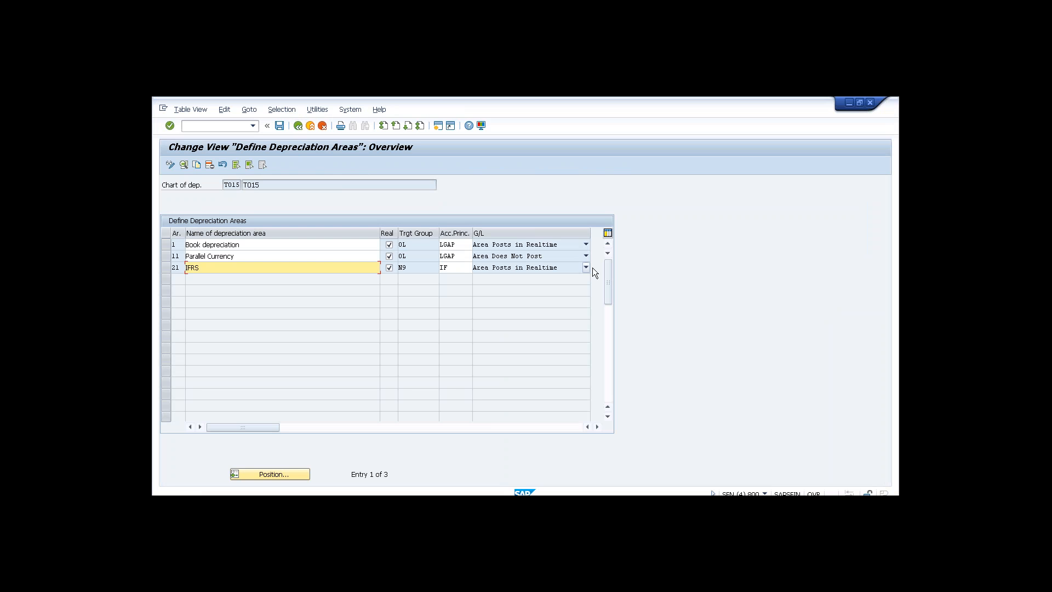
Set IFRS area 21 to Area Posts APC Immediately, Depreciation Periodically, save, and return to the depreciation area overview
double_click(340, 268)
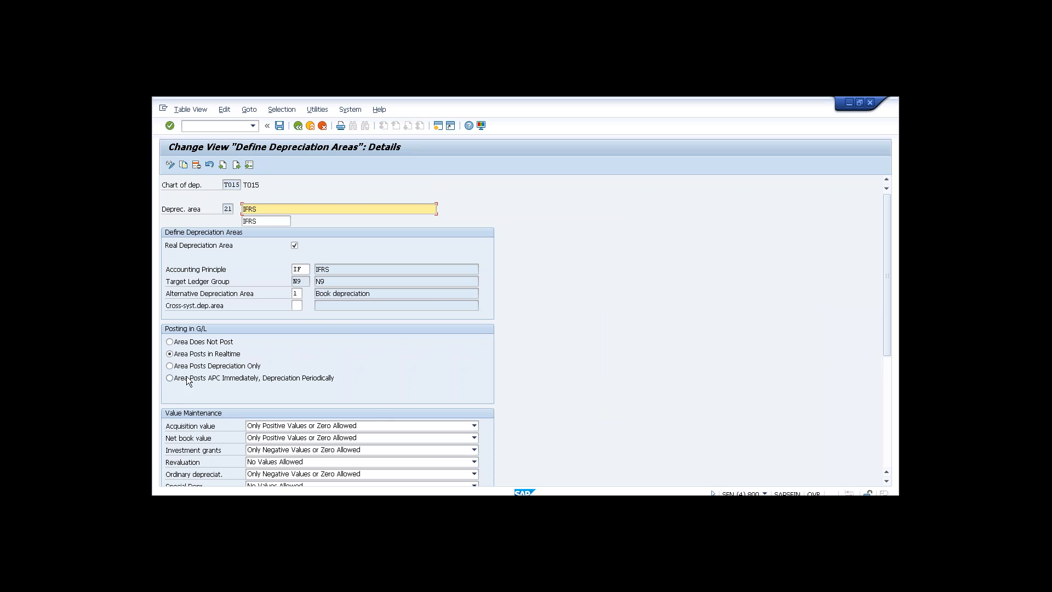
click(170, 378)
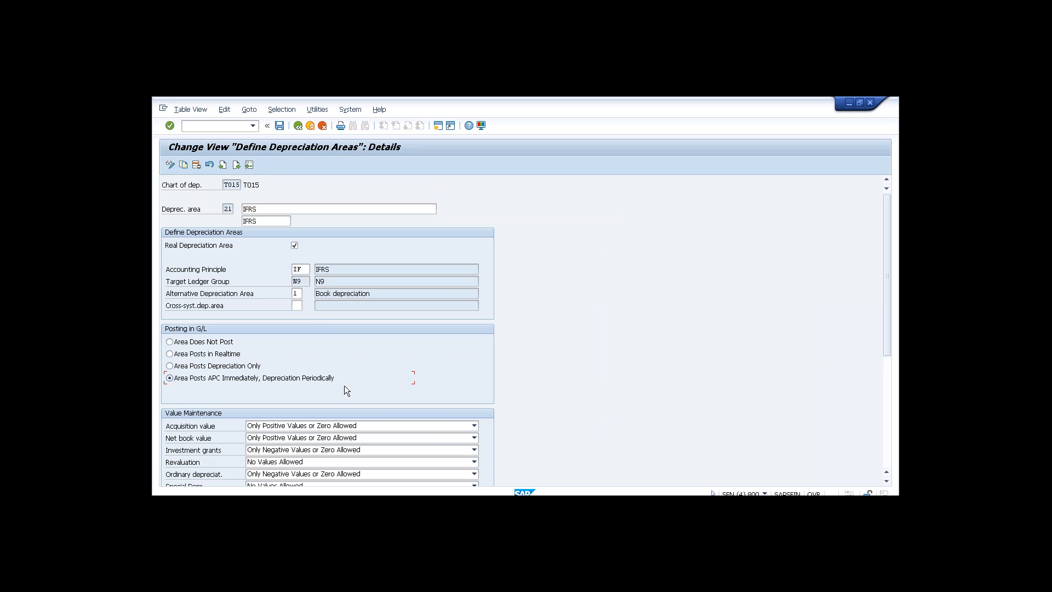
click(281, 125)
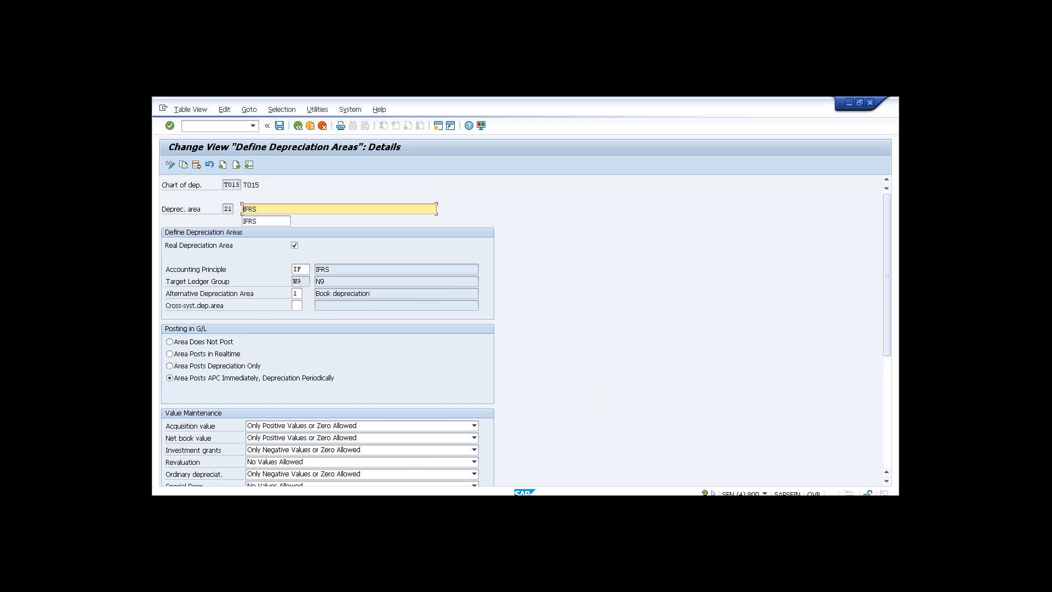
click(298, 125)
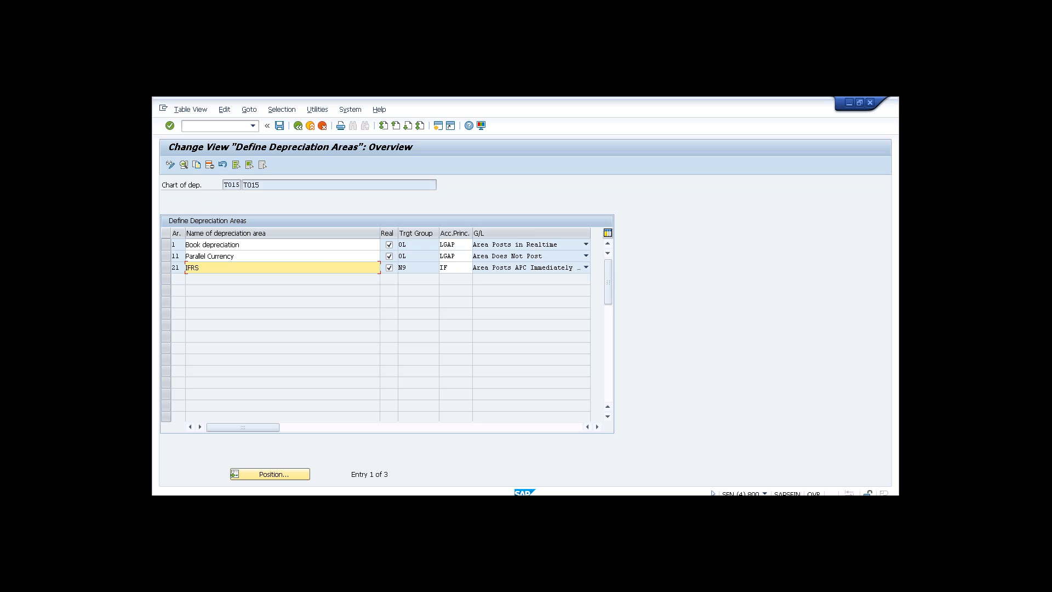
Review the area numbers of Book depreciation and IFRS, and compare the accounting principles of the Parallel Currency and IFRS areas
click(173, 271)
text(2)
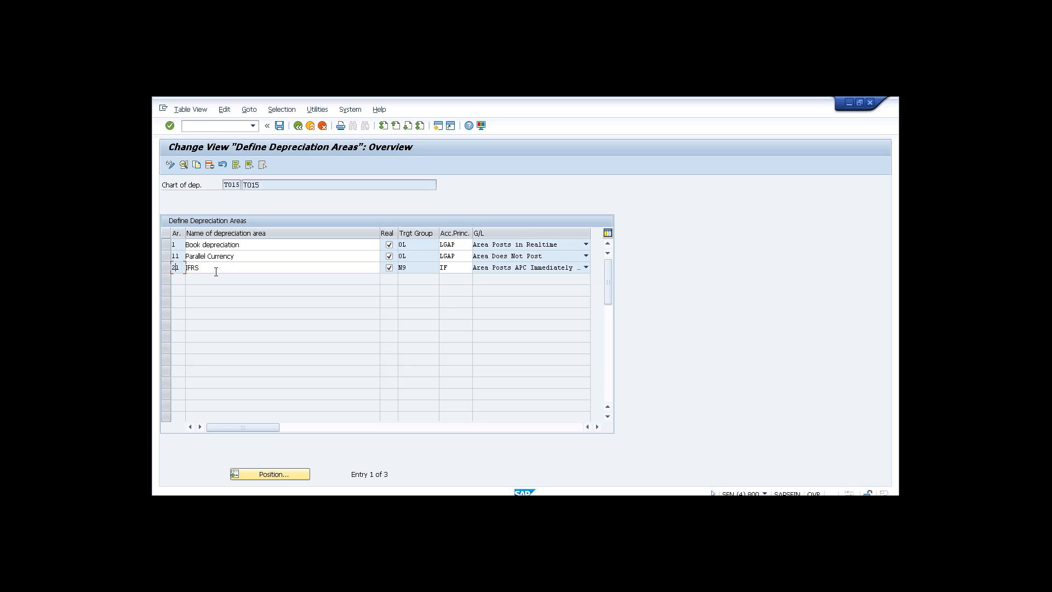
click(250, 272)
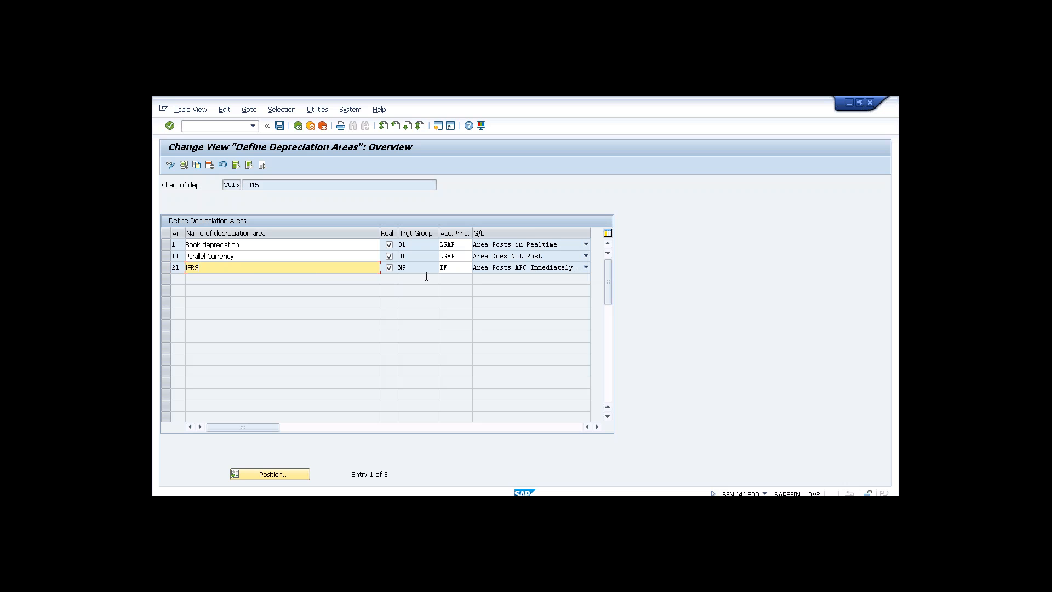
click(450, 268)
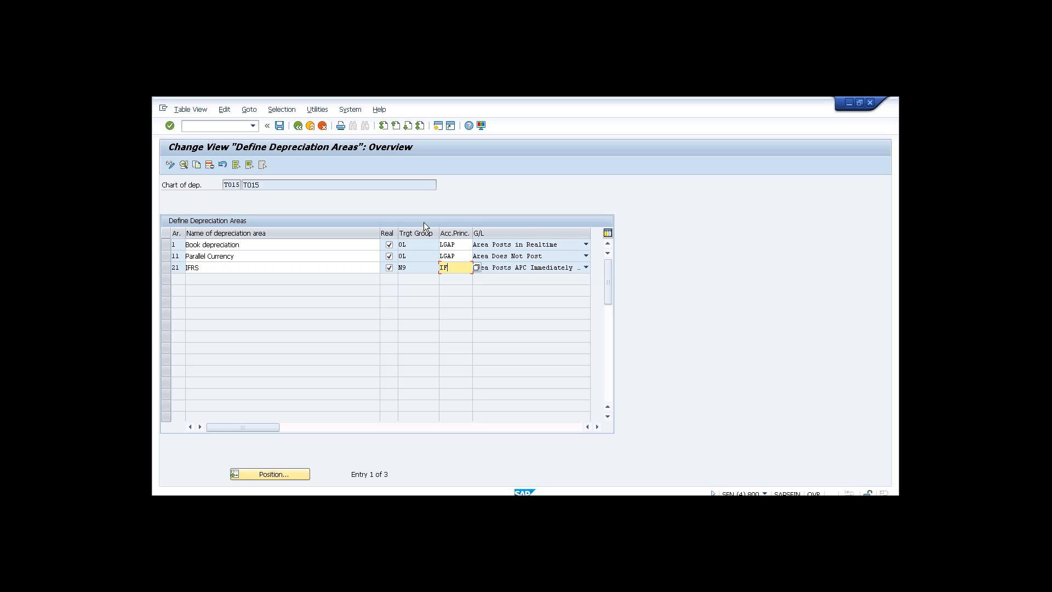
click(460, 255)
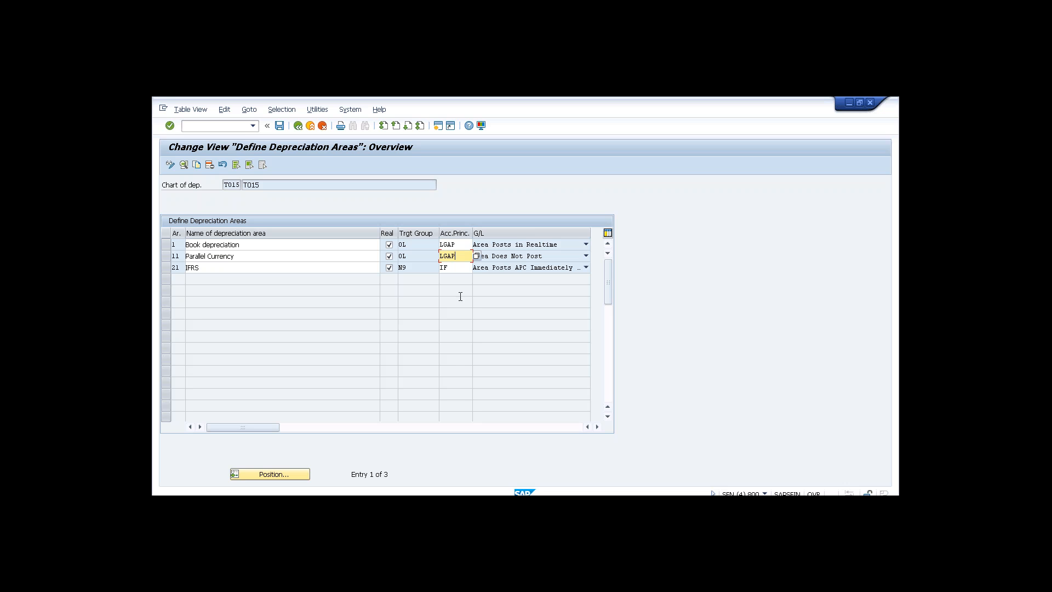
click(453, 268)
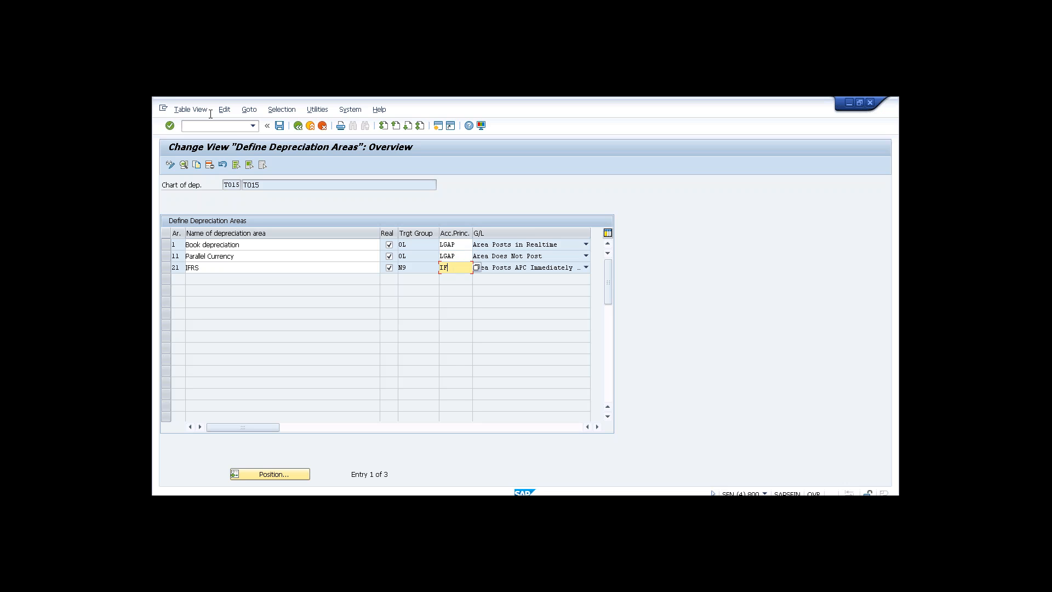
click(174, 245)
click(213, 269)
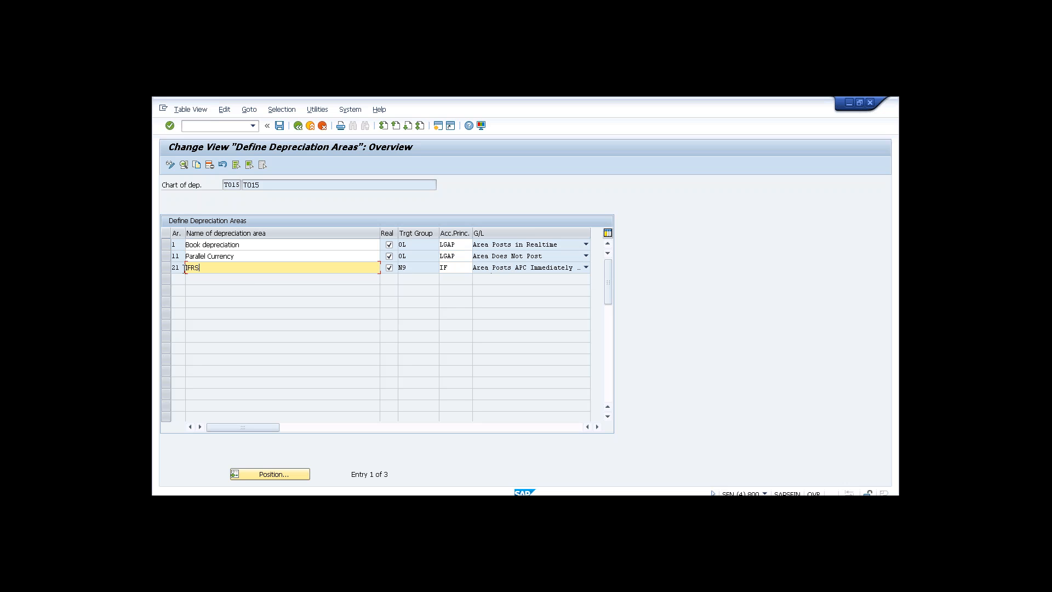
key(shift+Tab)
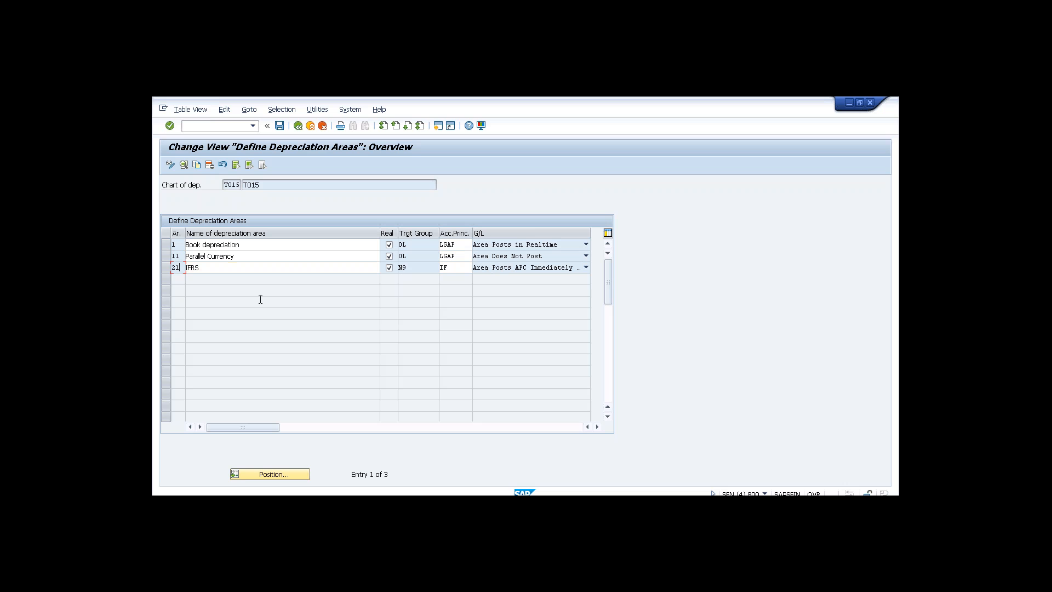
Return to the Implementation Guide and open Specify Transfer of APC Values under General Valuation's Depreciation Areas
click(295, 130)
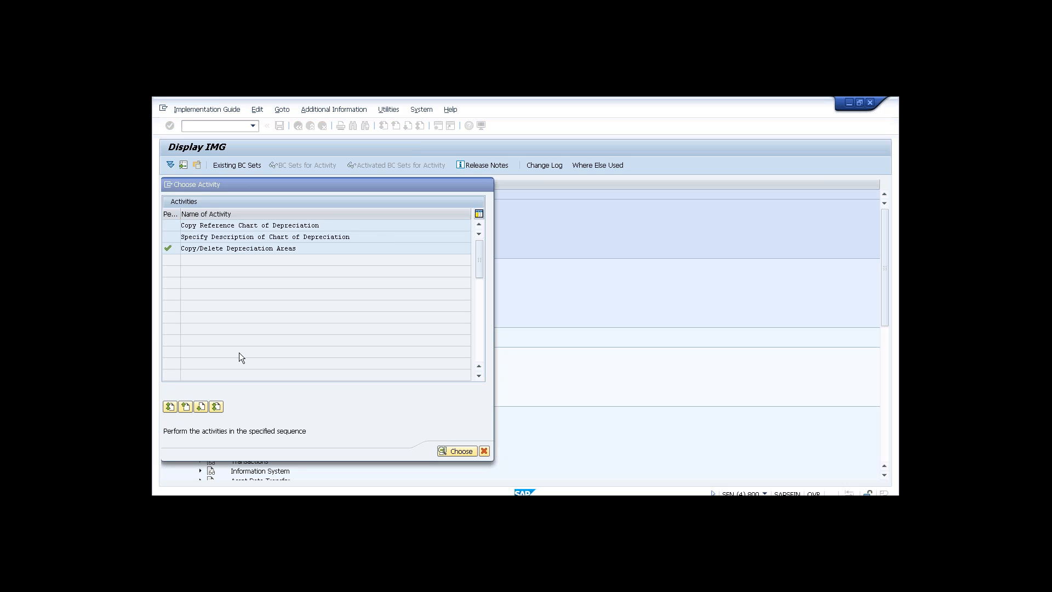
key(Escape)
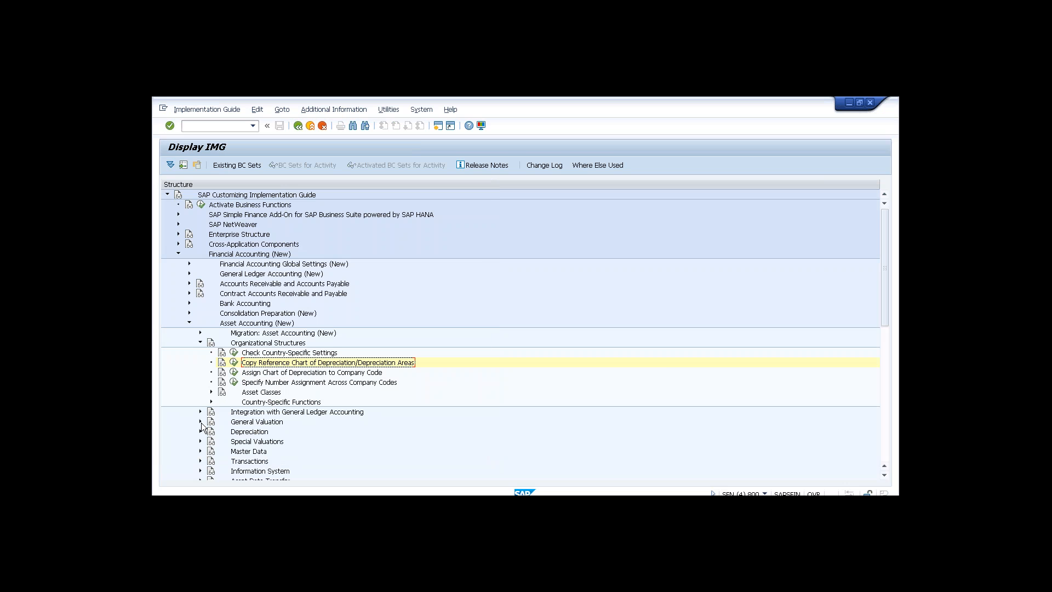
click(200, 422)
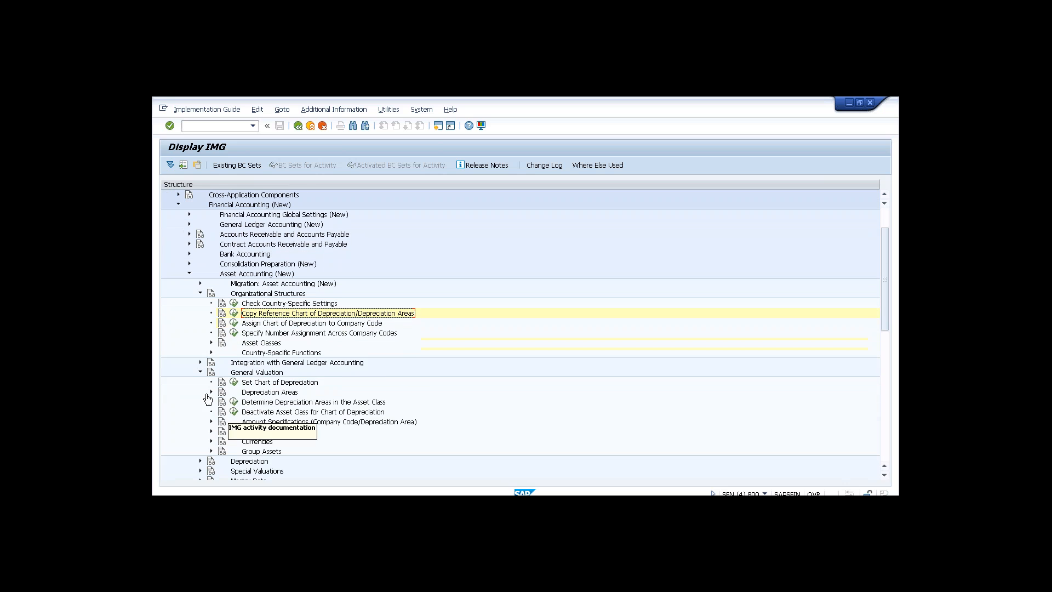
click(211, 392)
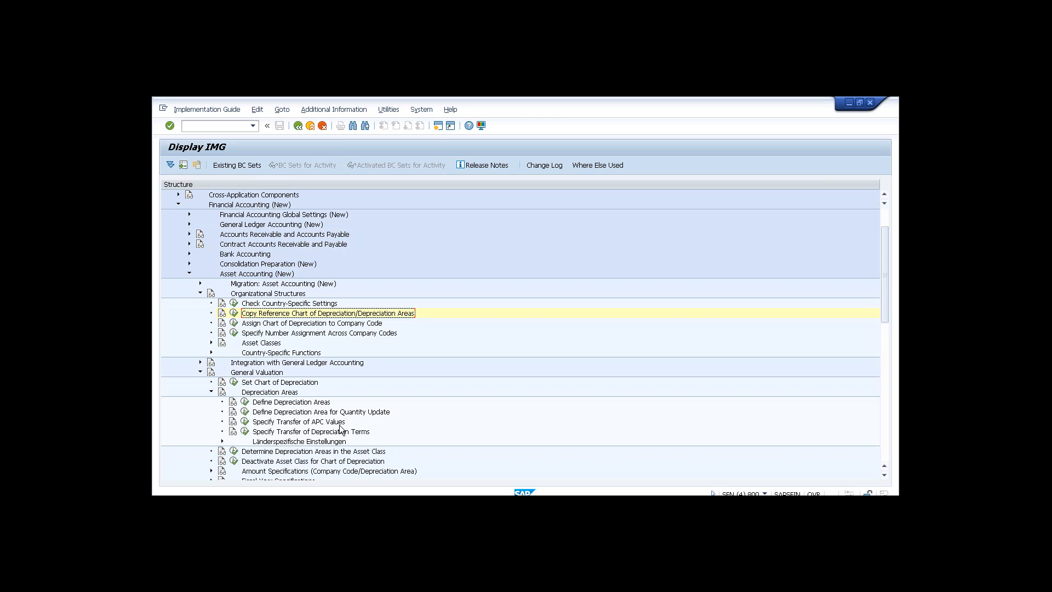
click(245, 421)
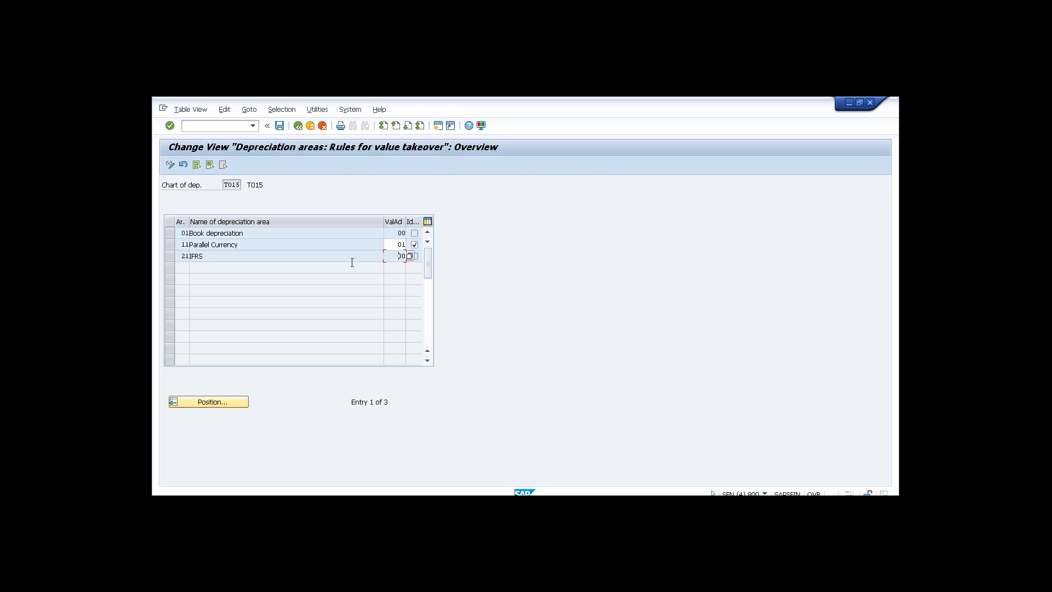
Review the APC value takeover rules of the Book depreciation, Parallel Currency and IFRS areas in chart T015
click(239, 257)
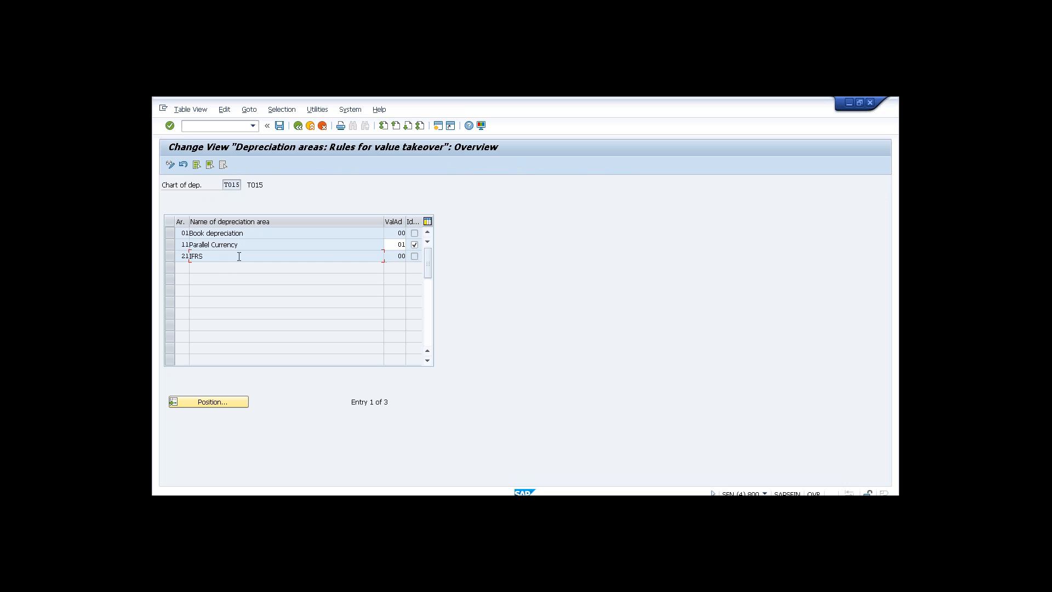
click(399, 233)
click(398, 256)
key(Up)
key(Up)
click(288, 247)
View the rules for takeover of depreciation terms in T015 and return to the Implementation Guide
click(298, 126)
click(245, 432)
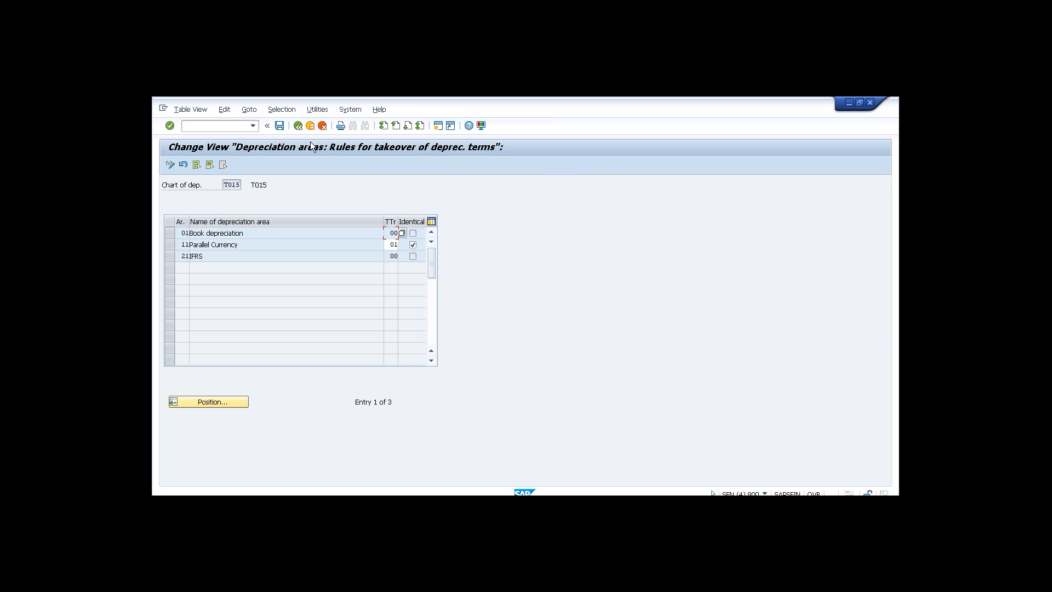
click(298, 126)
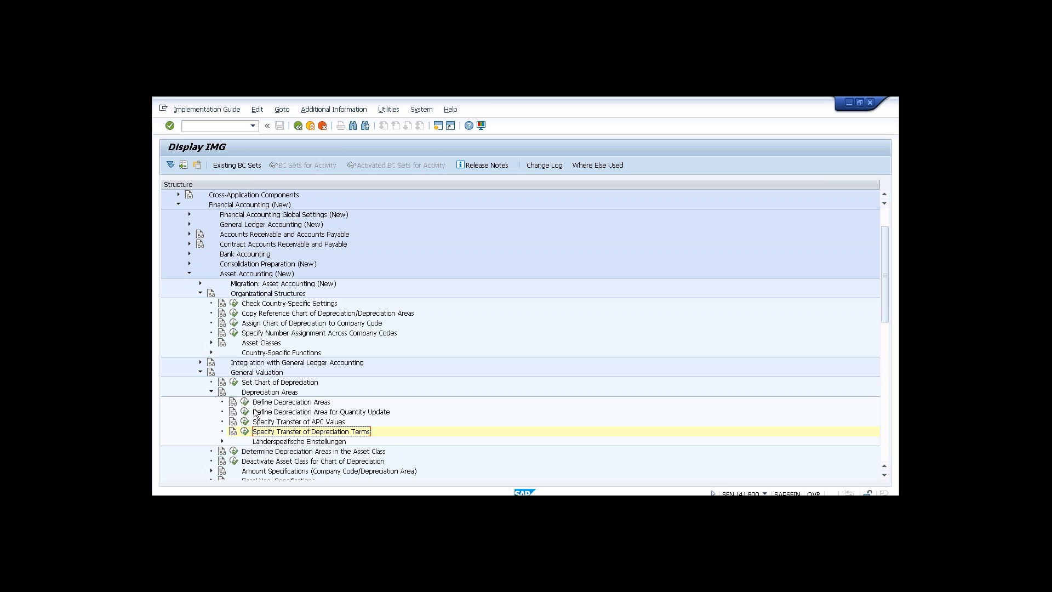
Reopen the depreciation area definitions for chart T015 and compare the areas' target ledger groups
click(234, 313)
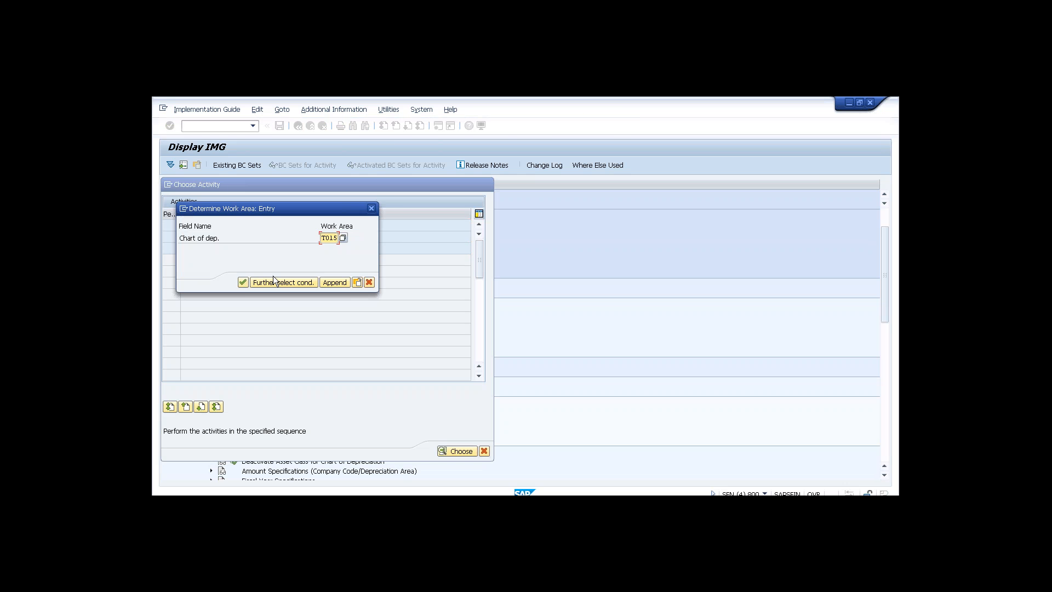
click(243, 283)
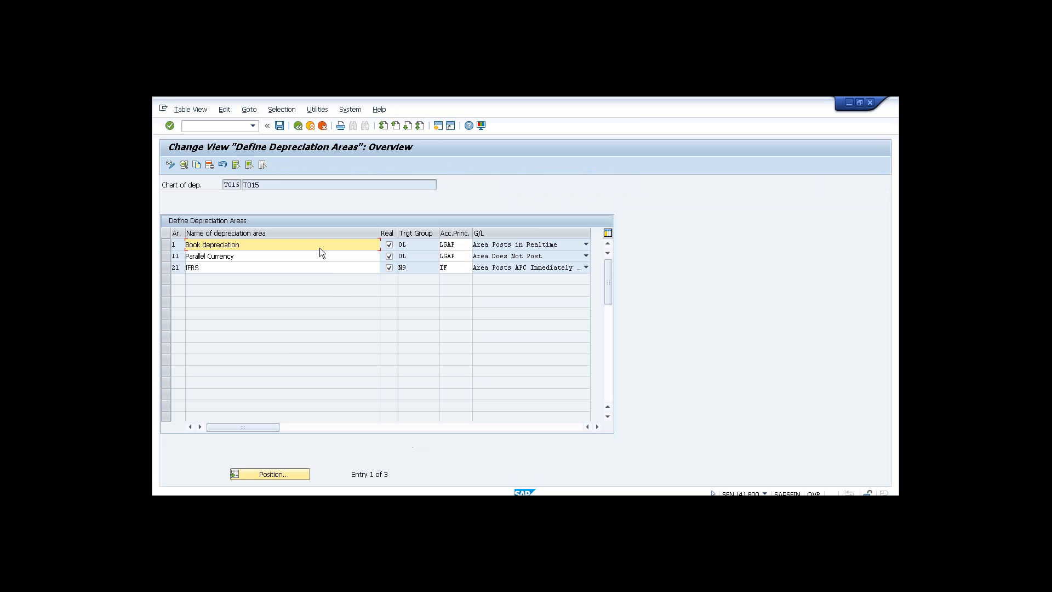
click(280, 187)
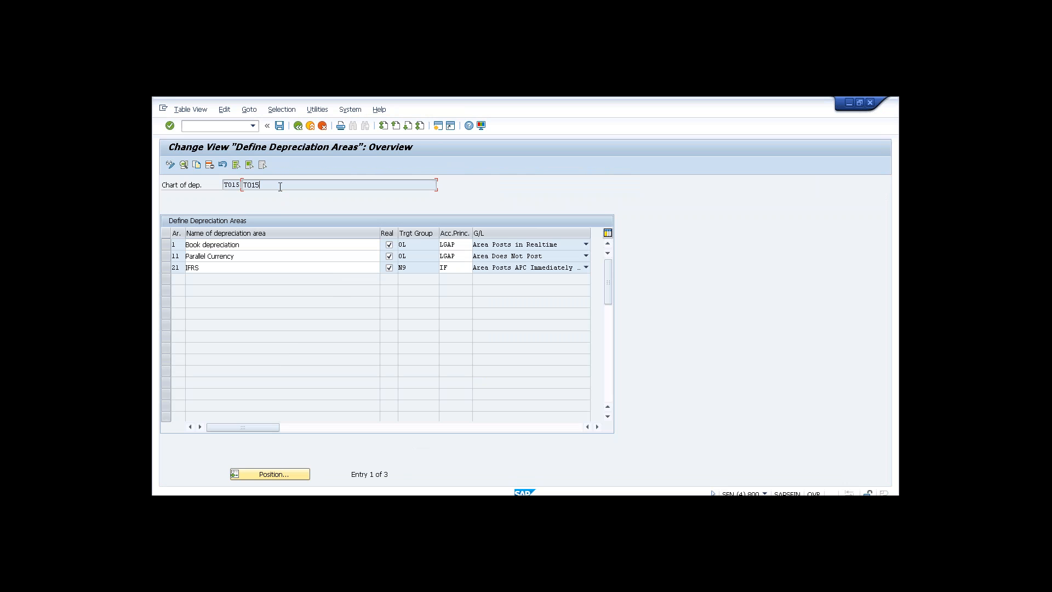
click(266, 268)
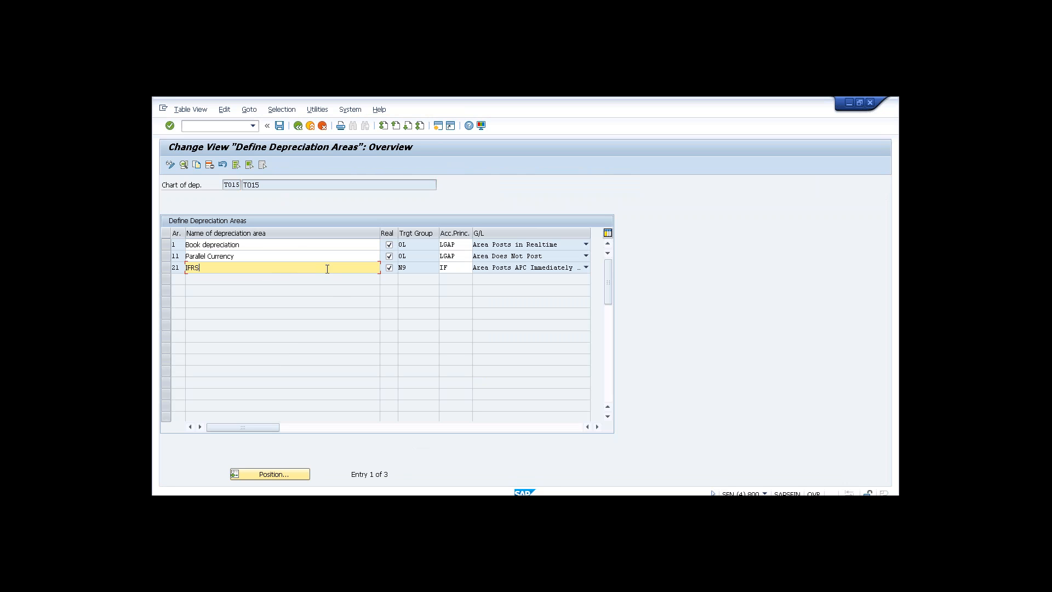
click(415, 257)
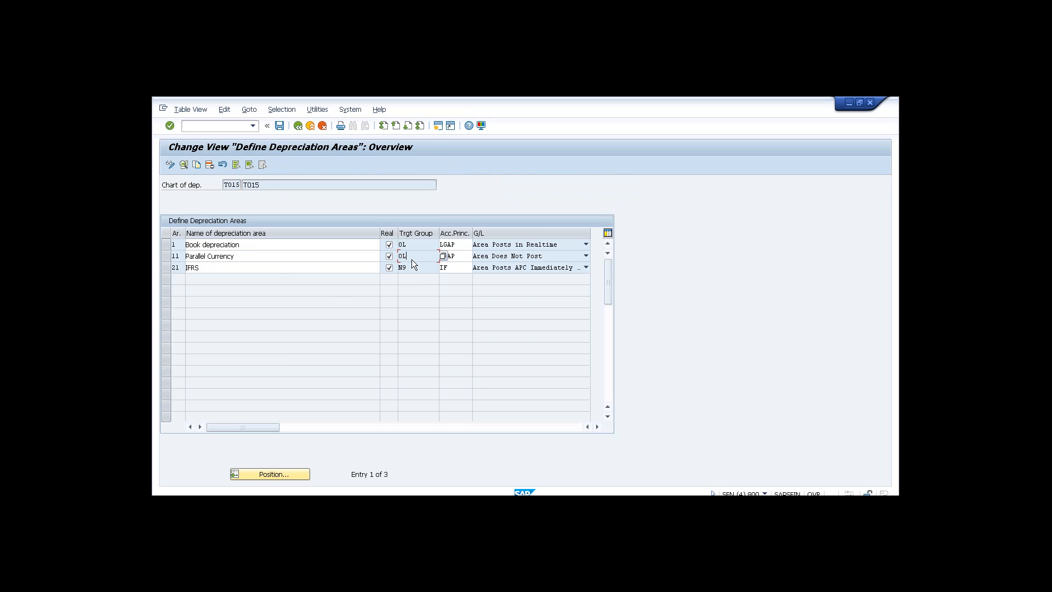
key(Up)
click(270, 260)
click(414, 257)
Check the alternative depreciation area in the IFRS area's details, and return to the Implementation Guide
double_click(332, 267)
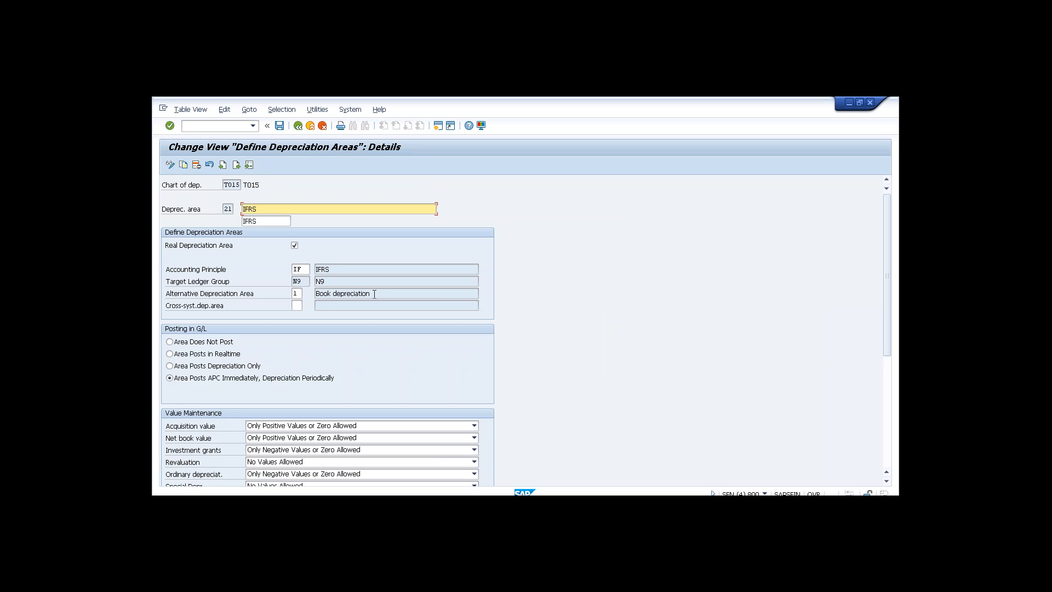
click(374, 293)
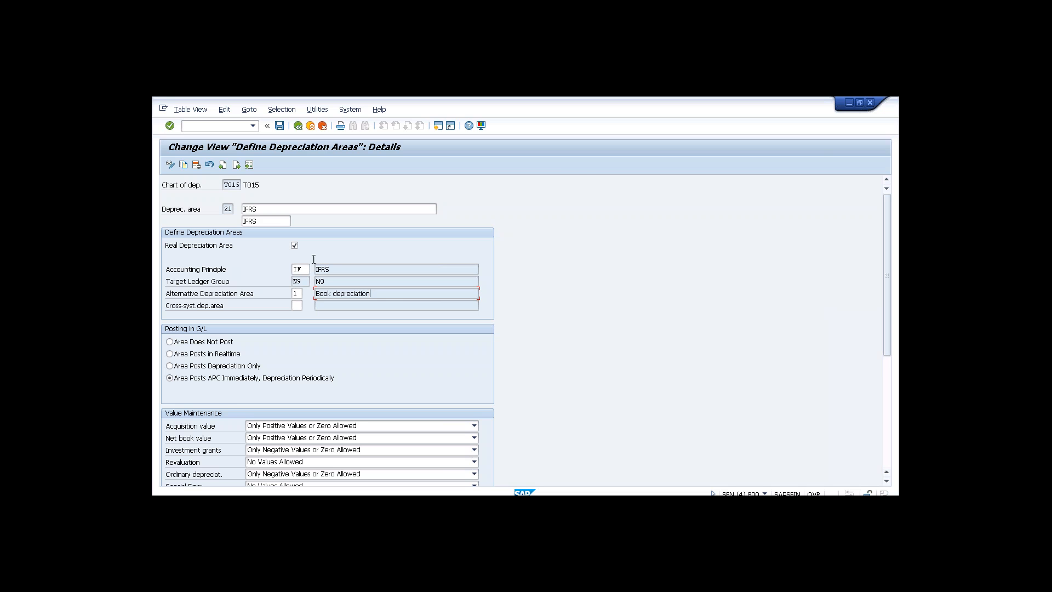
click(313, 130)
click(485, 185)
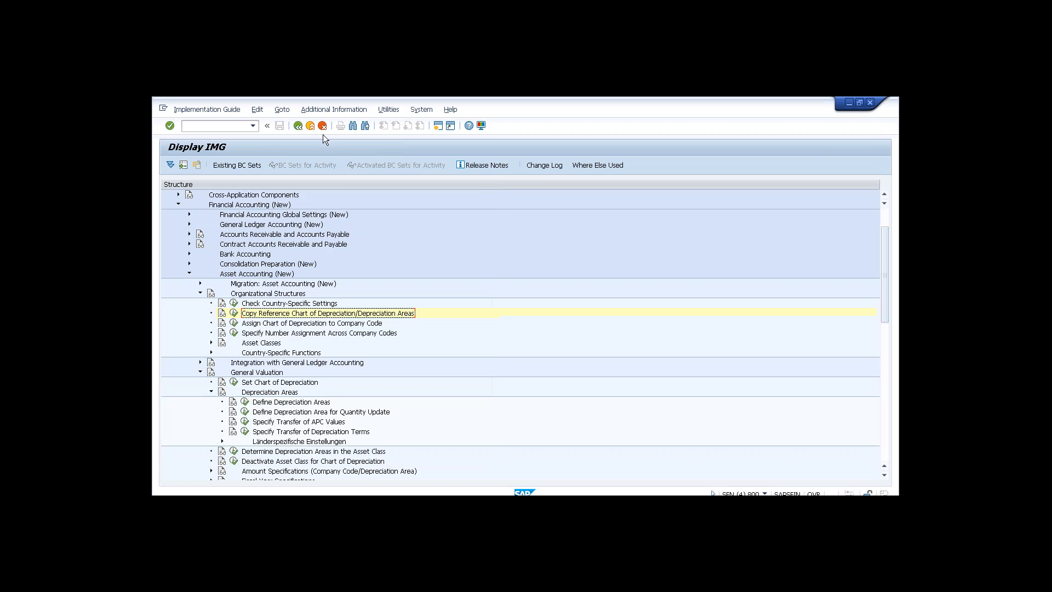
Leave customizing for the SAP Easy Access screen and start asset creation with transaction as01
click(310, 125)
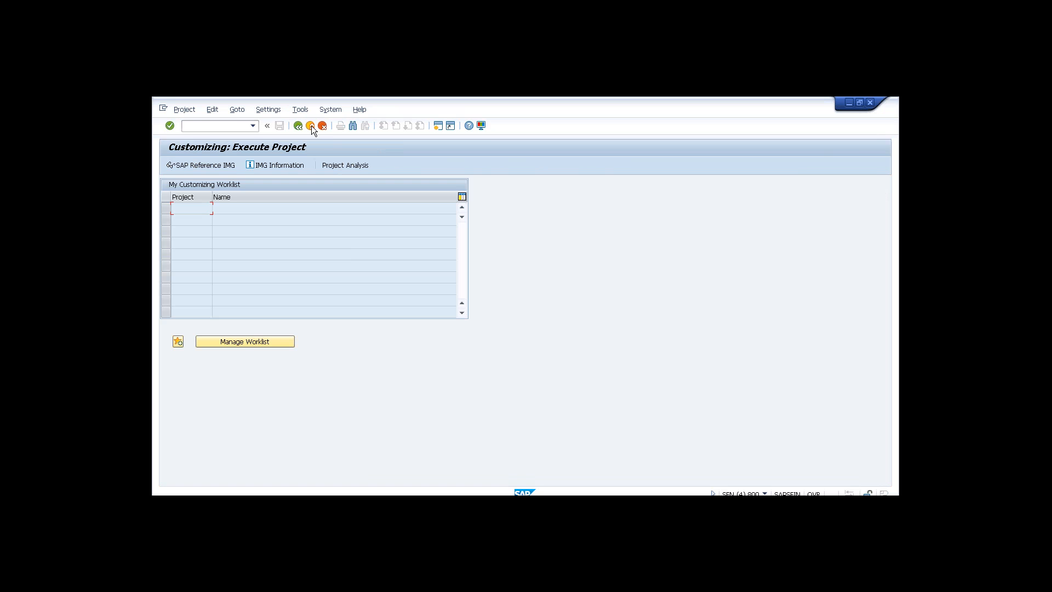
click(311, 127)
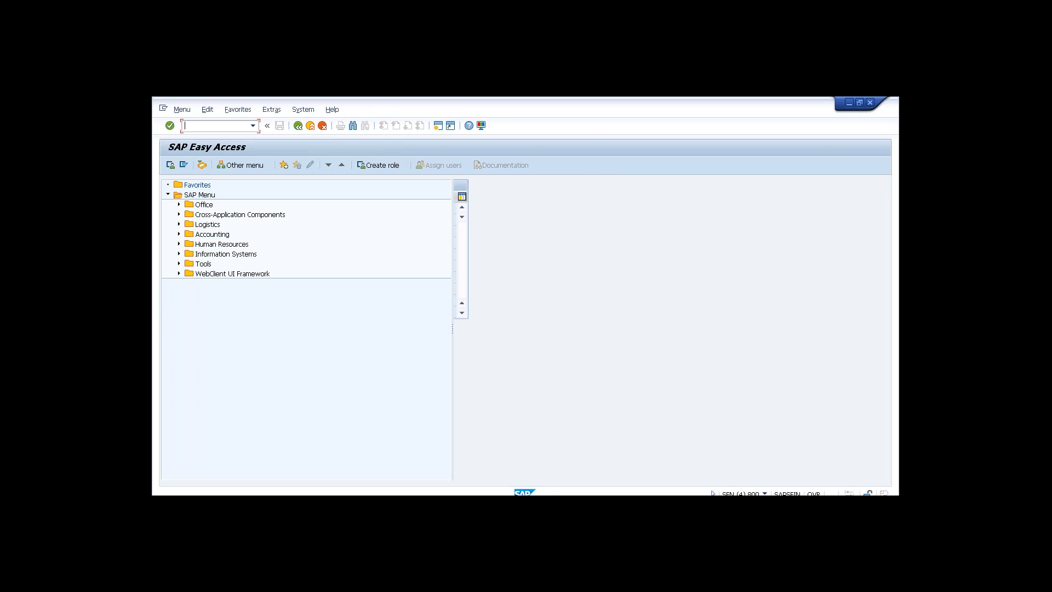
click(179, 234)
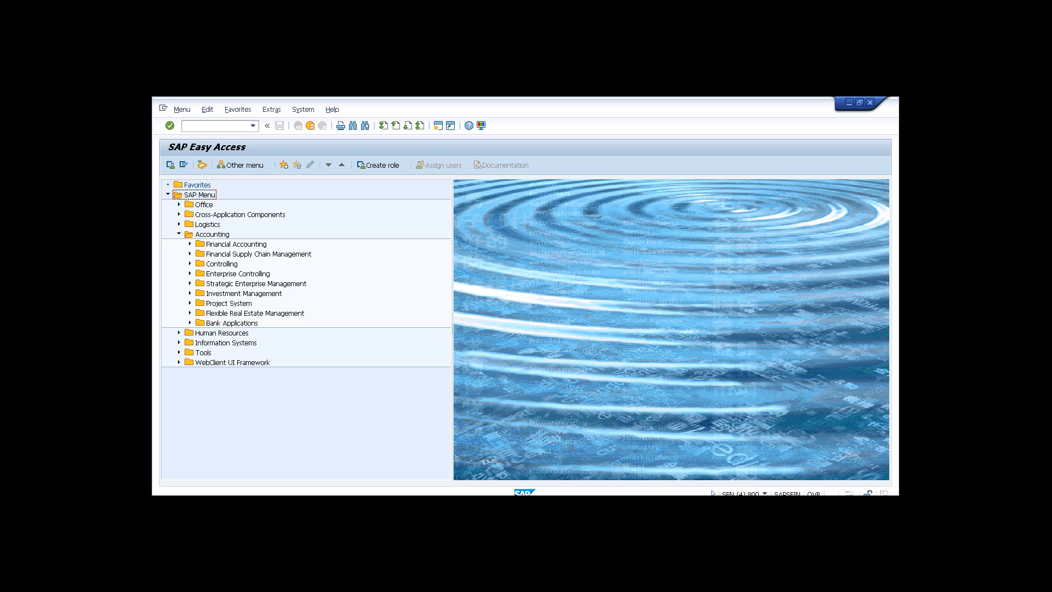
click(252, 127)
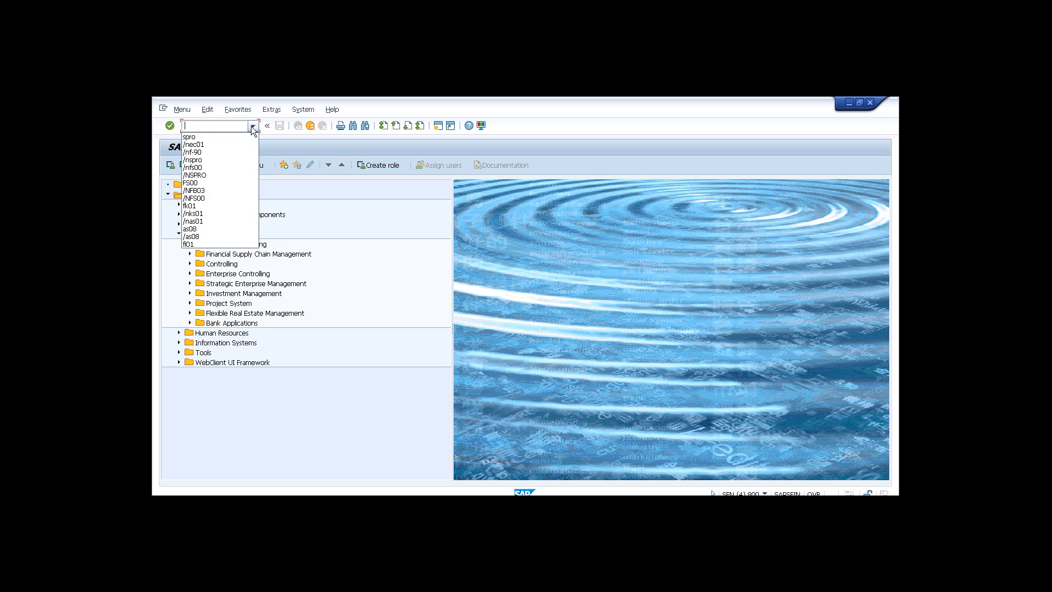
click(228, 126)
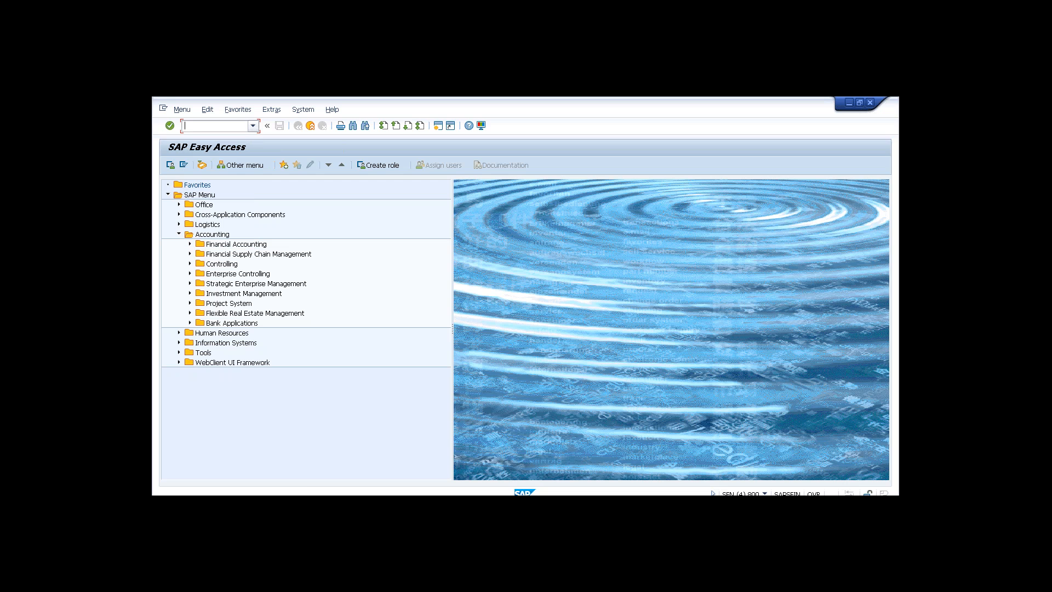
text(as01)
key(Return)
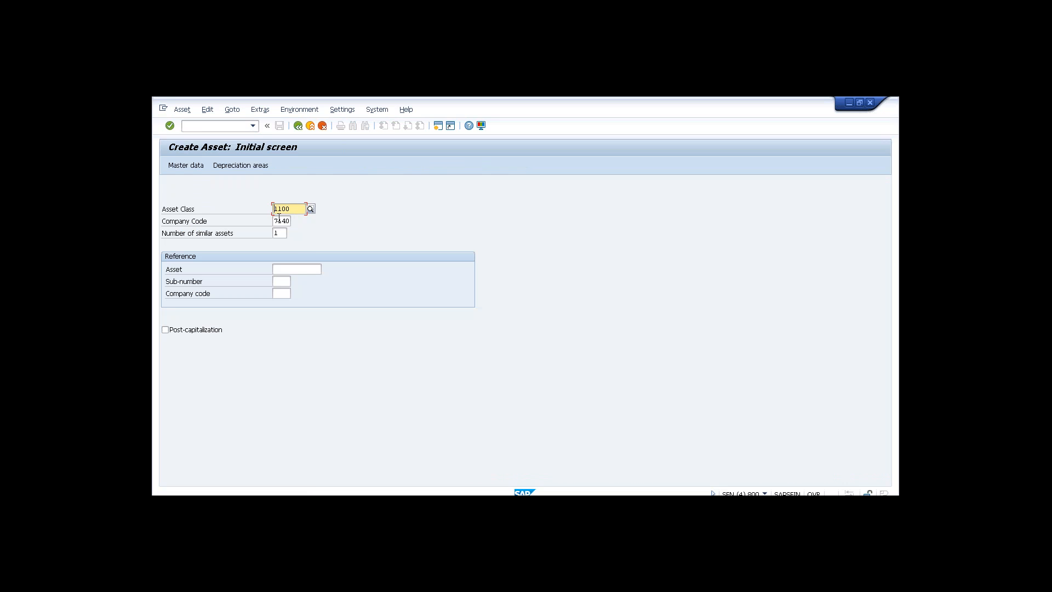
Start a class 1100 asset in company code T015 and enter the description Building5
drag(273, 221, 291, 221)
text(t015)
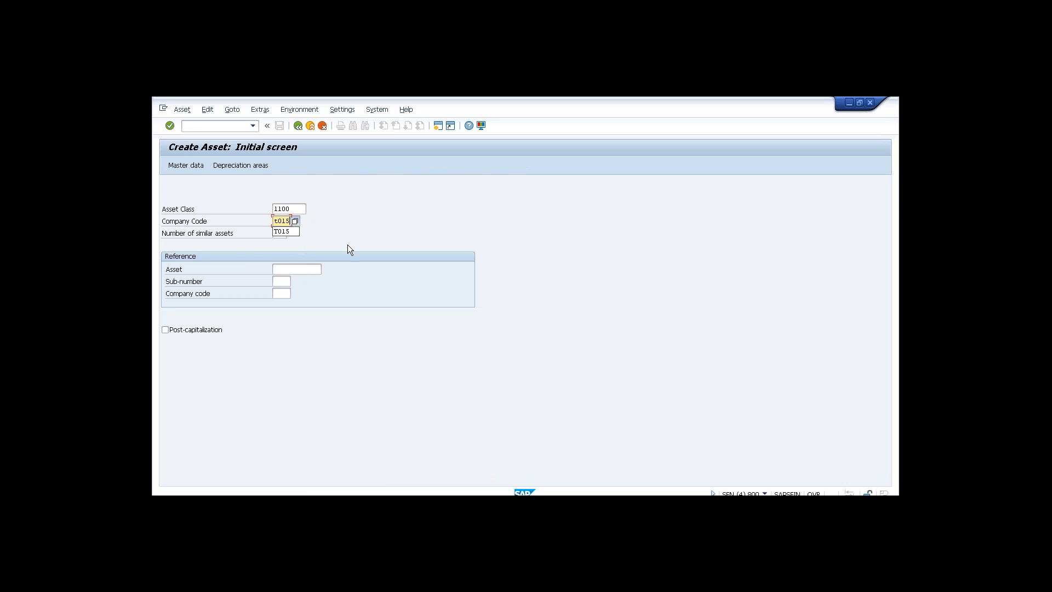
click(199, 168)
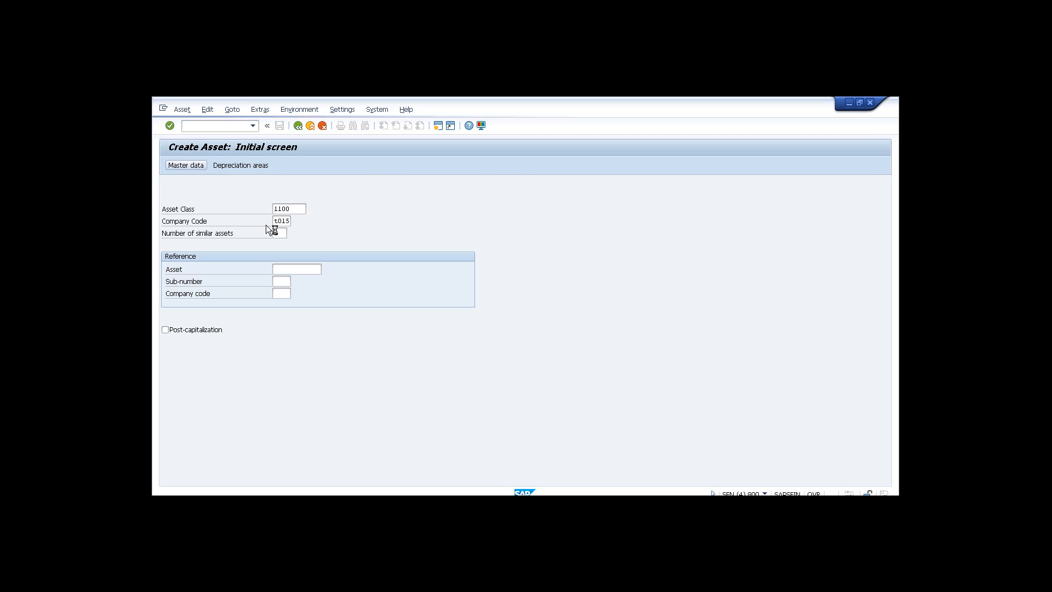
text(Building5)
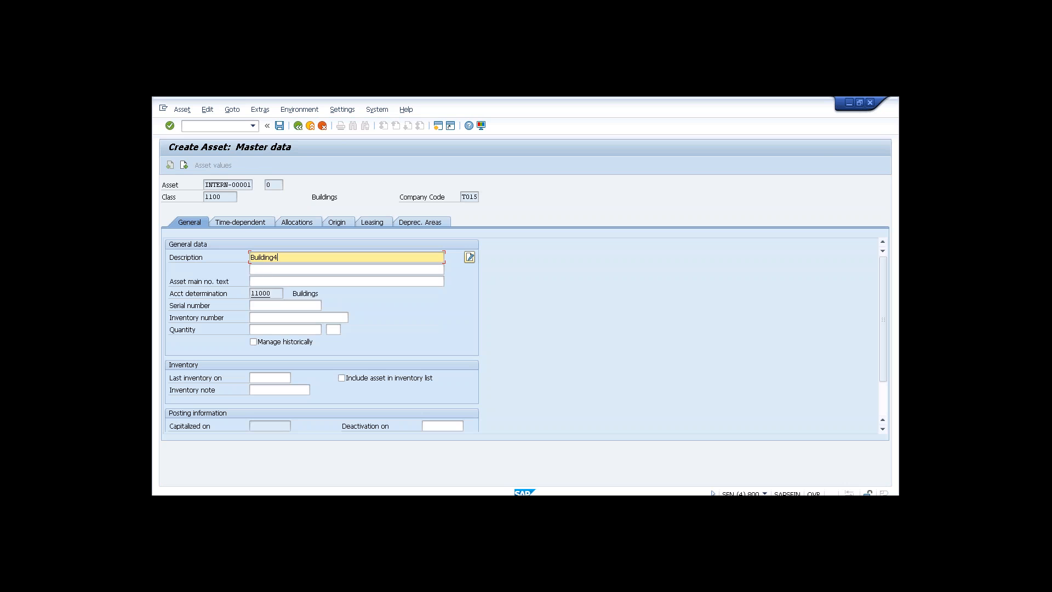
Assign cost center T0095 to the asset, check the IFRS area's useful life, and save the asset
click(241, 221)
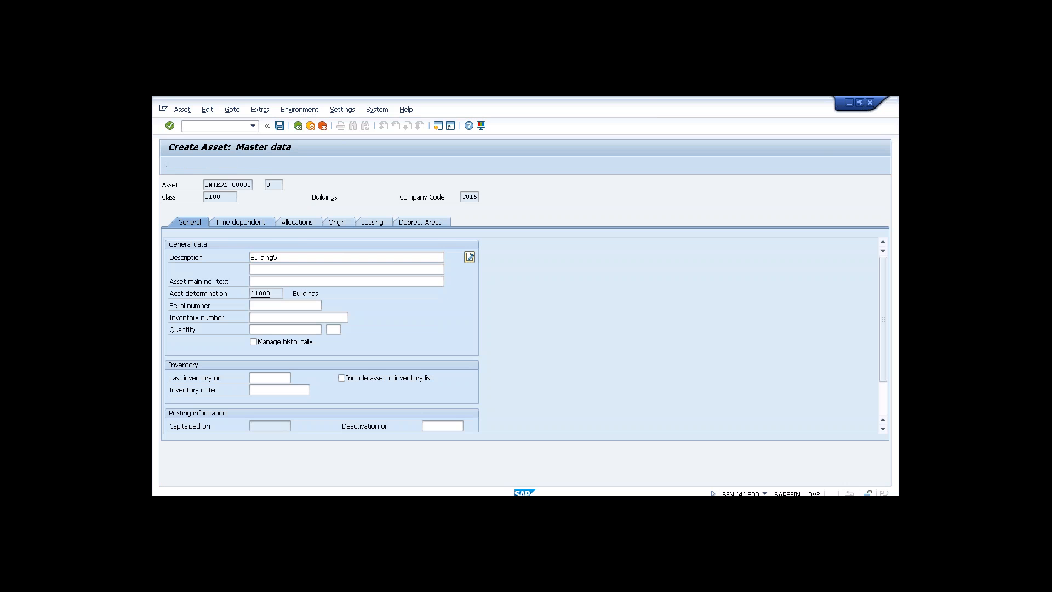
text(T0095)
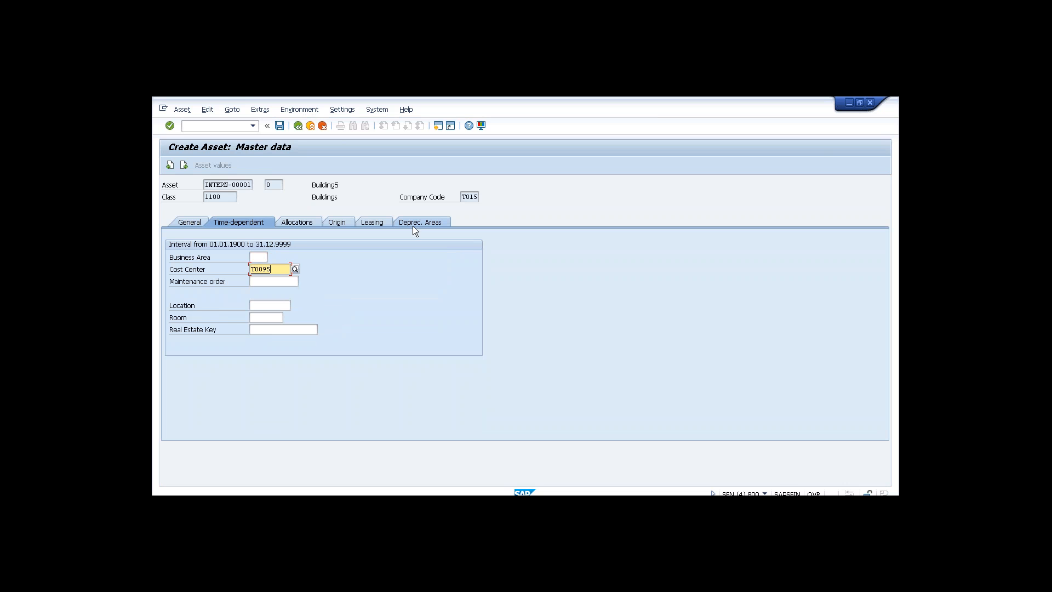
click(350, 278)
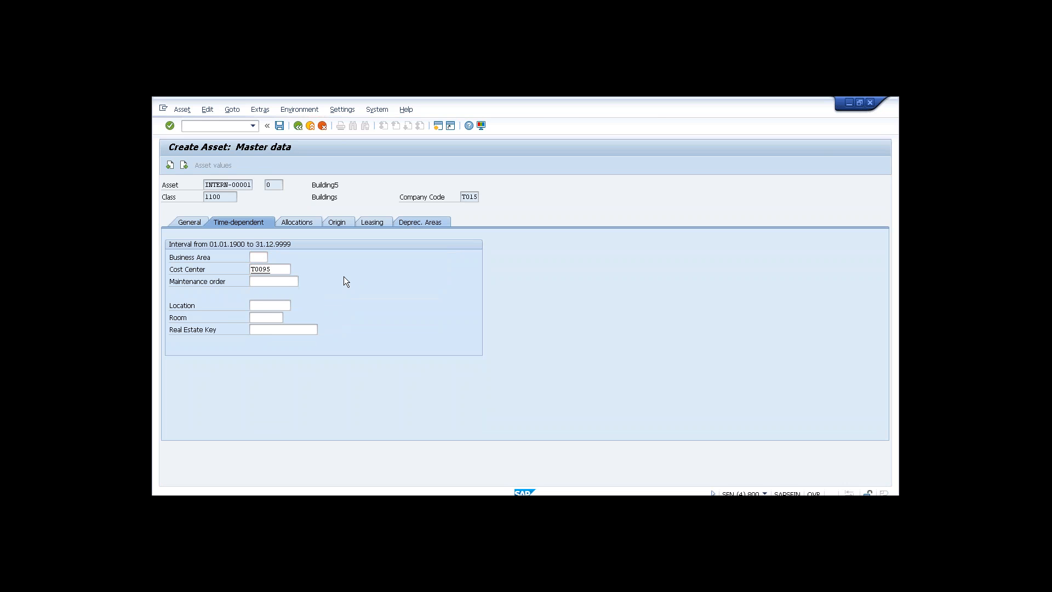
click(404, 225)
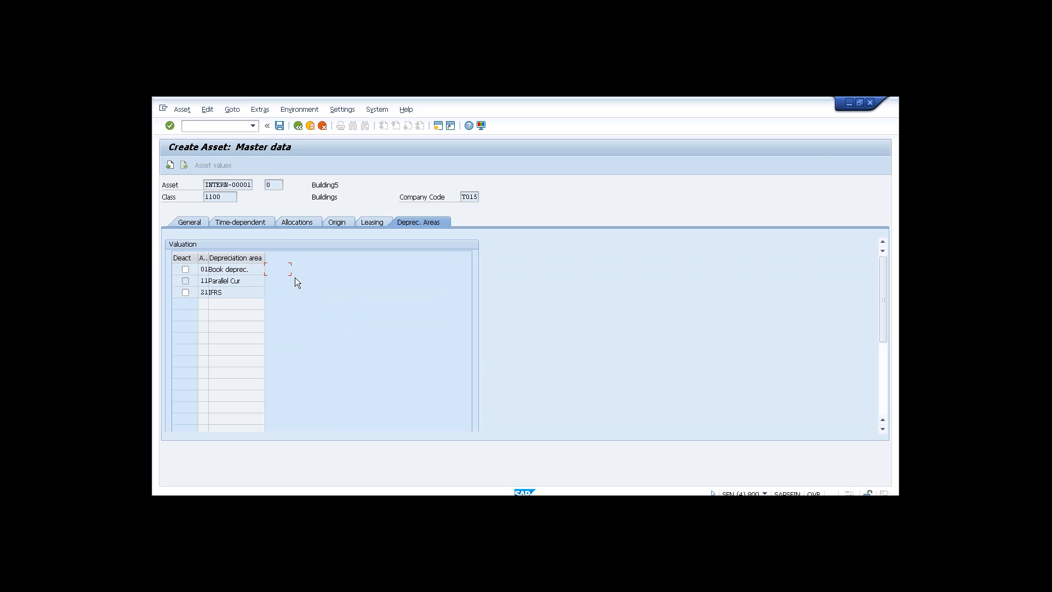
click(321, 292)
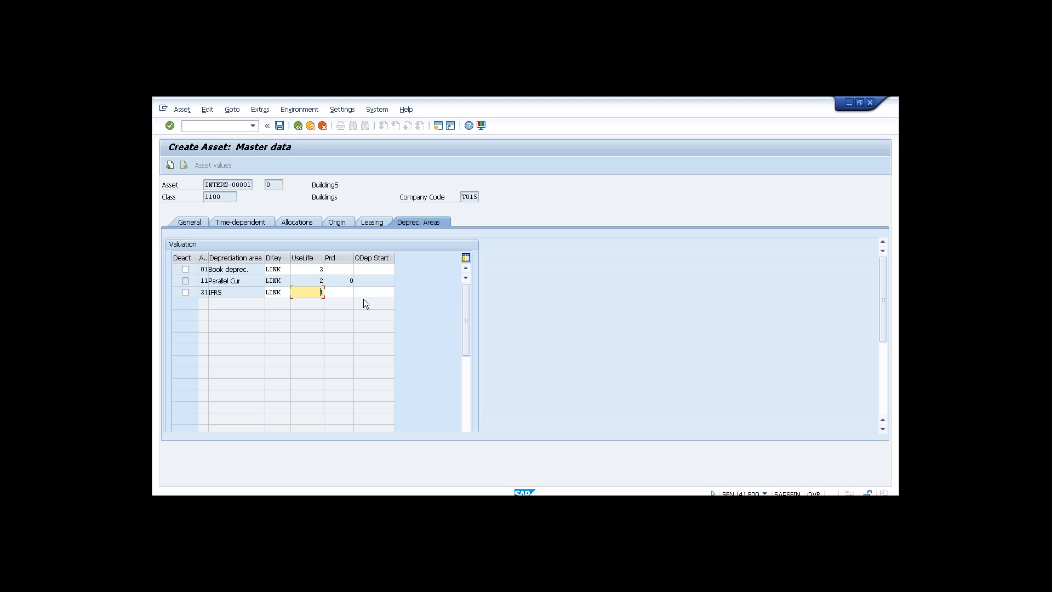
click(281, 126)
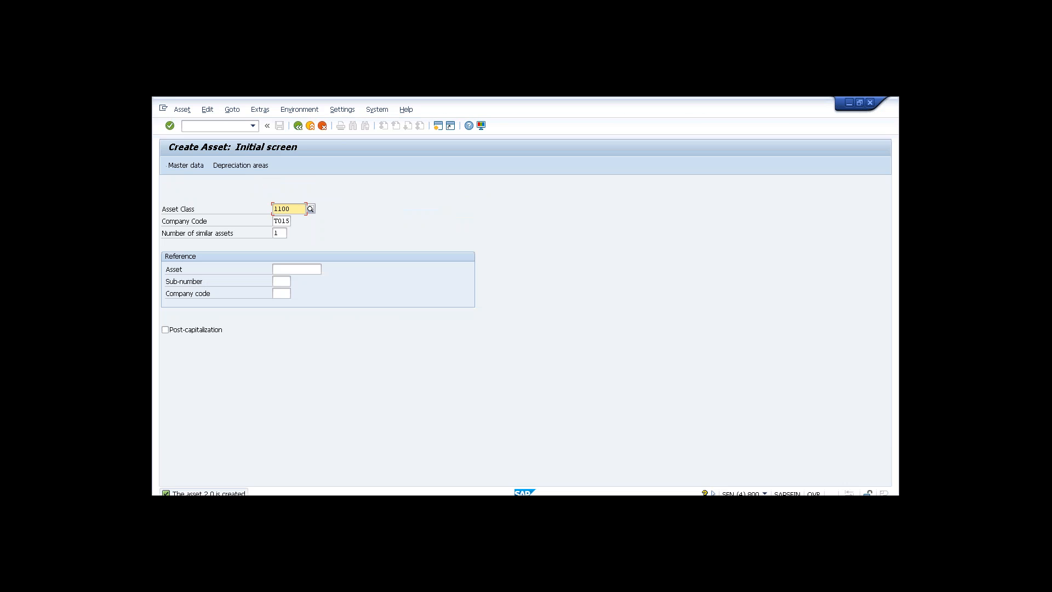
Start an asset acquisition from a vendor with transaction /nf-90 and set the document date to 01.04.2015
click(254, 126)
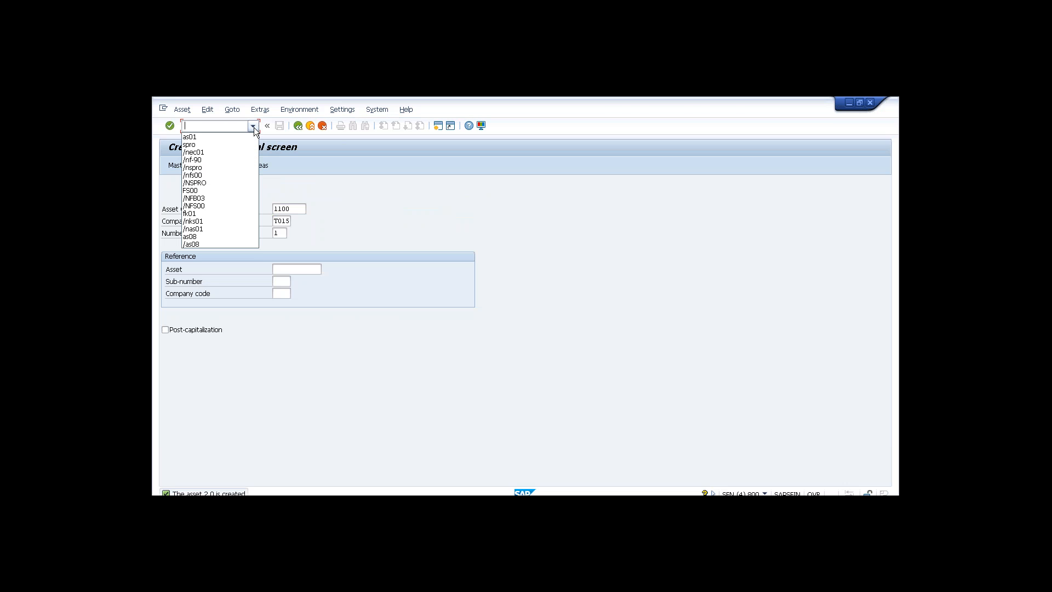
click(209, 161)
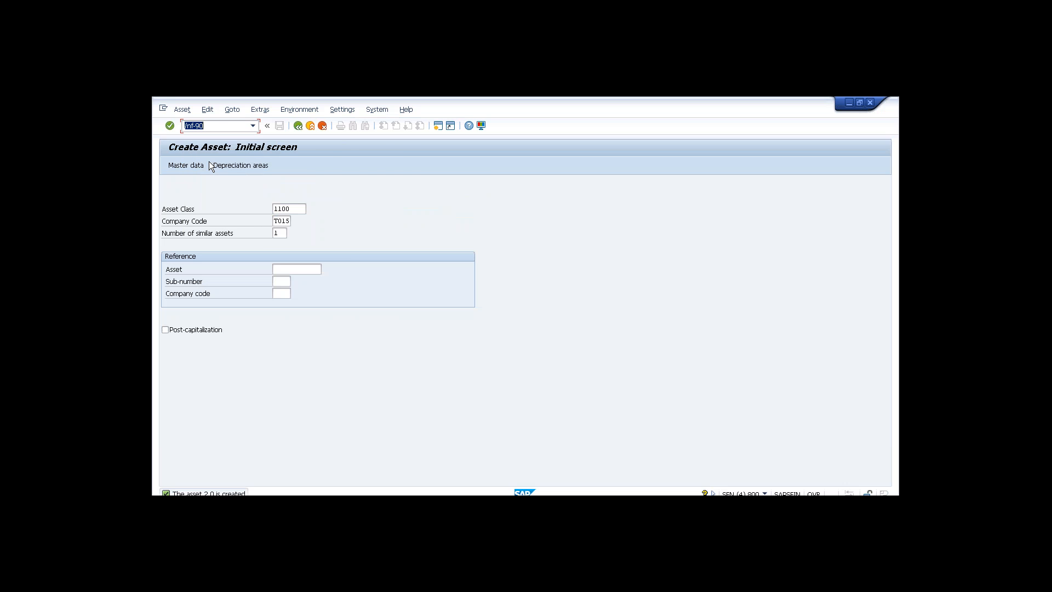
key(Return)
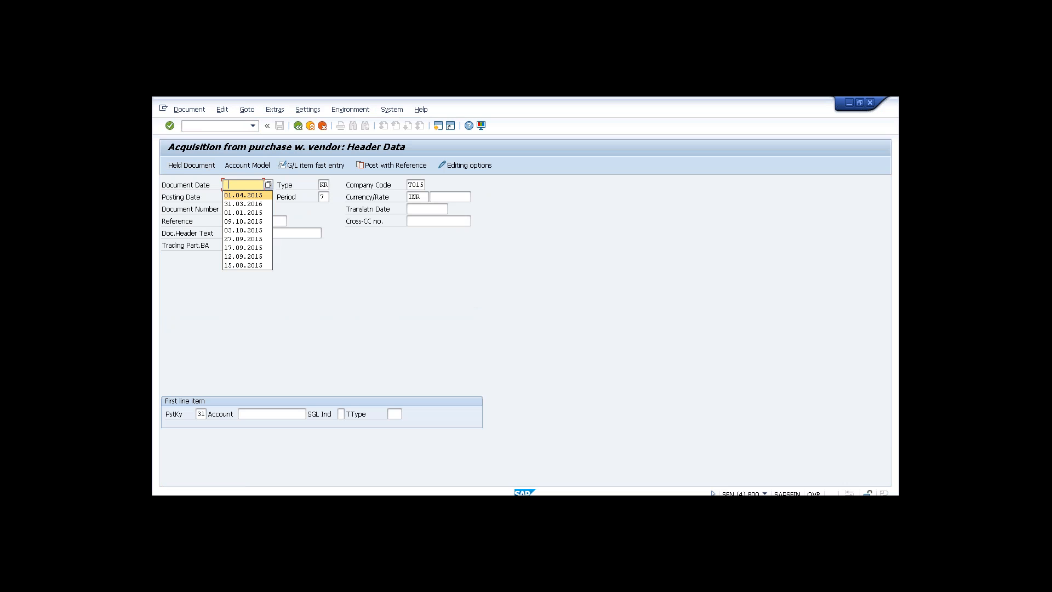
click(234, 194)
key(Tab)
key(Tab)
key(Tab)
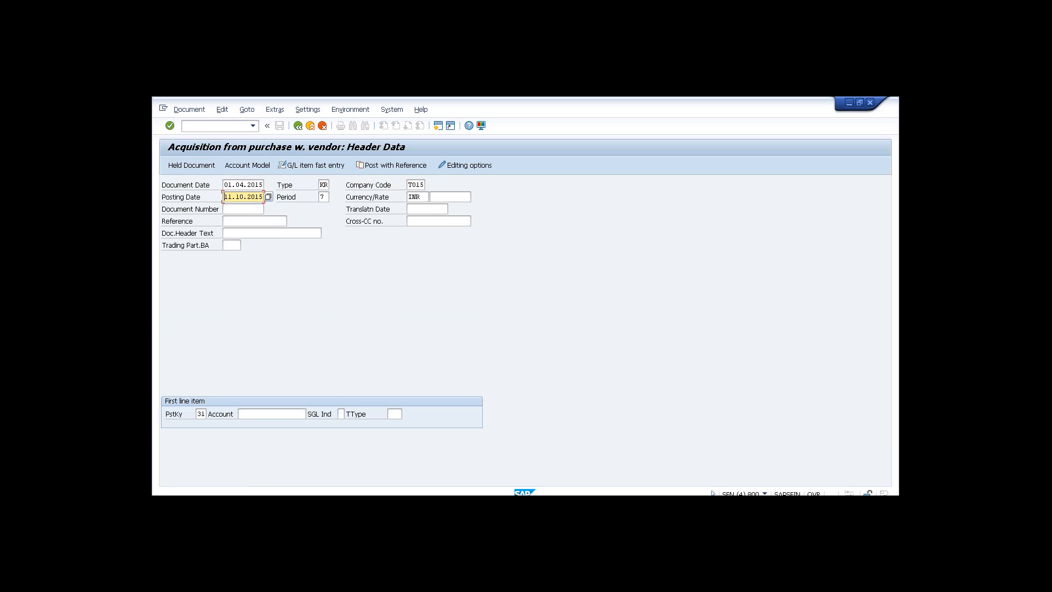
Set the posting date of the vendor acquisition to 01.04.2015
key(Delete)
key(Delete)
key(Delete)
key(Delete)
key(Delete)
key(Delete)
key(Delete)
key(Delete)
key(Delete)
key(Delete)
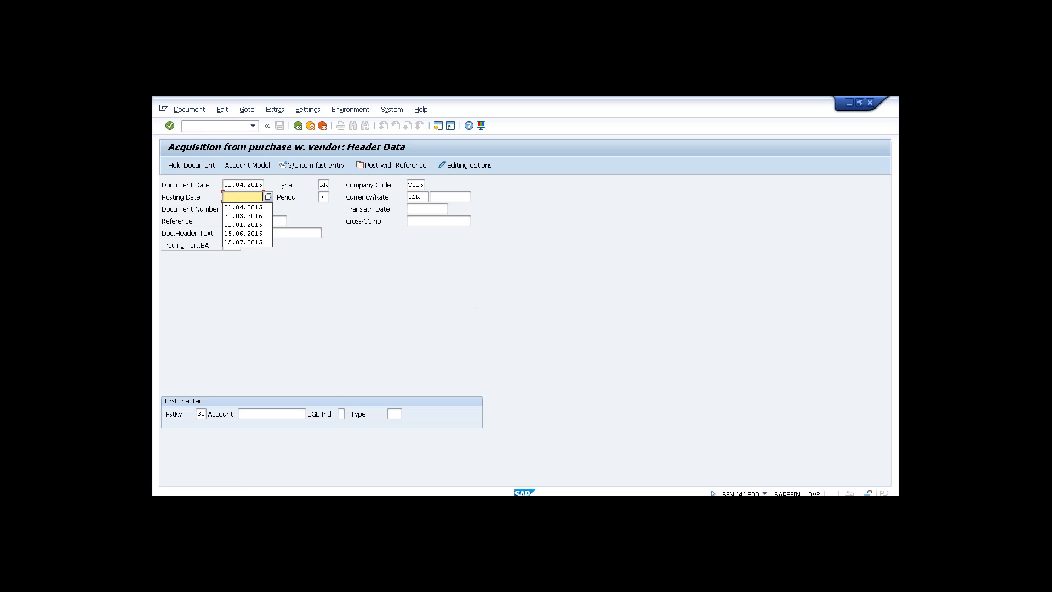
click(242, 207)
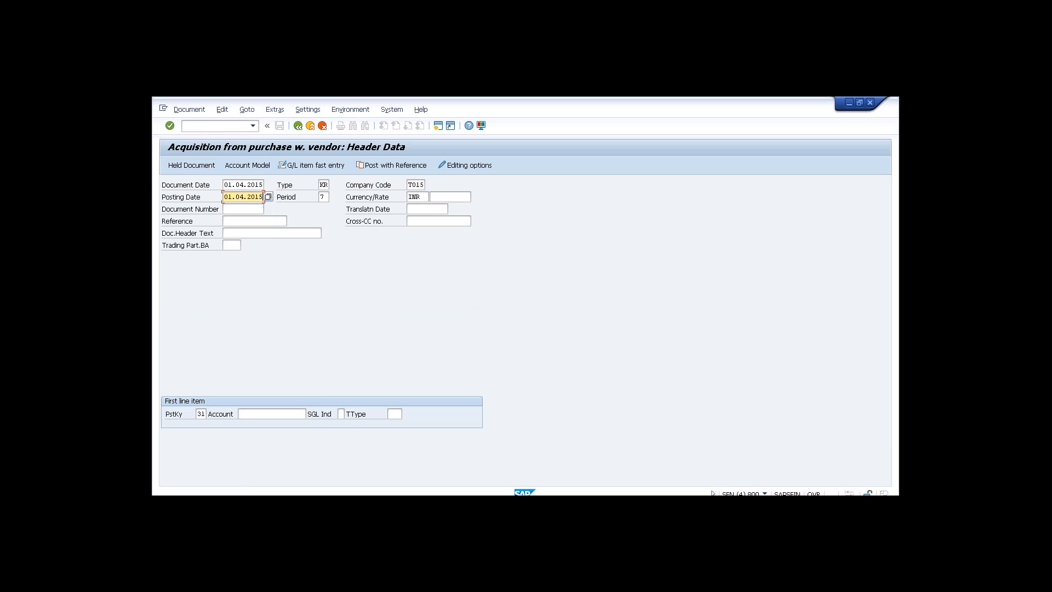
Choose the IBM vendor account for the first line item, accept the period adjustment, and set the vendor amount to 10000 INR
click(264, 415)
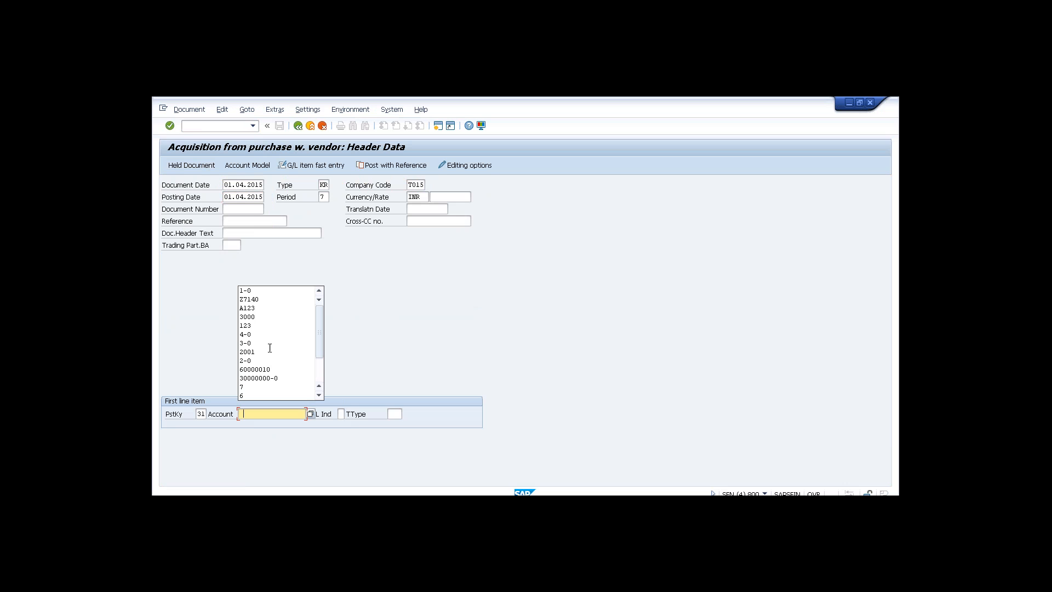
click(261, 308)
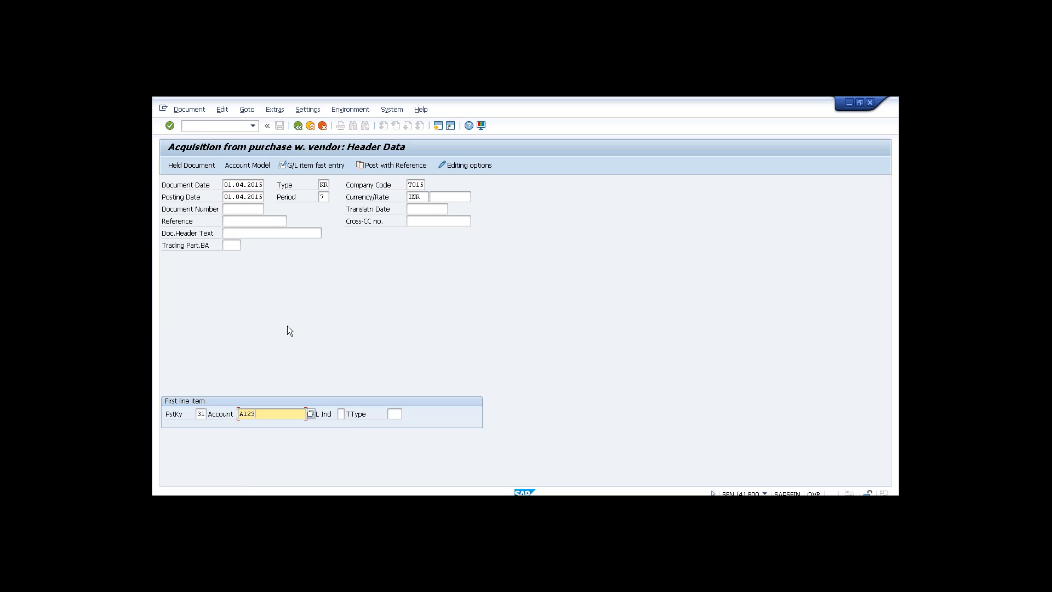
key(Return)
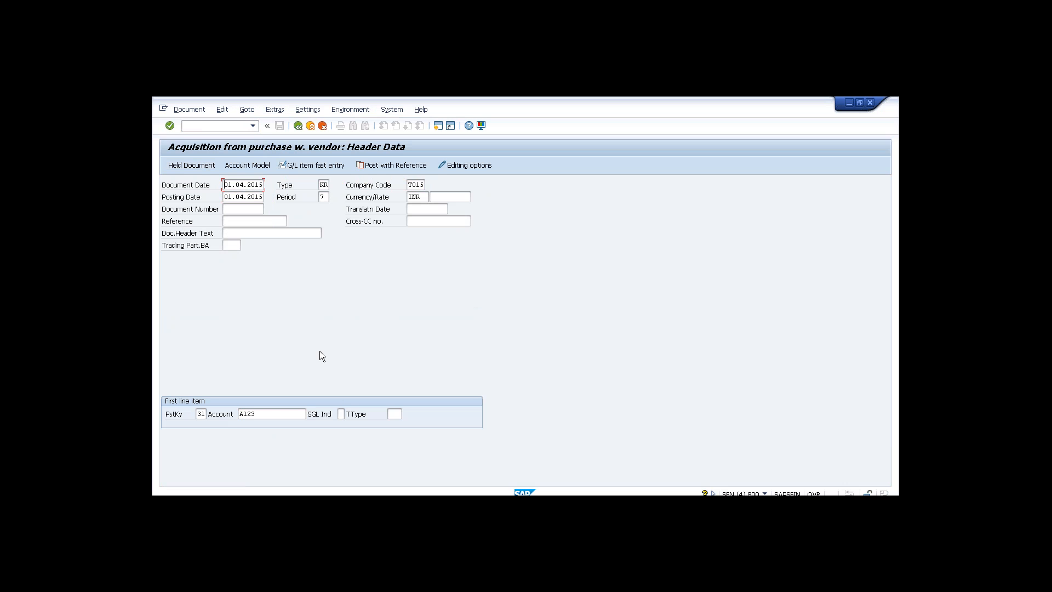
key(Return)
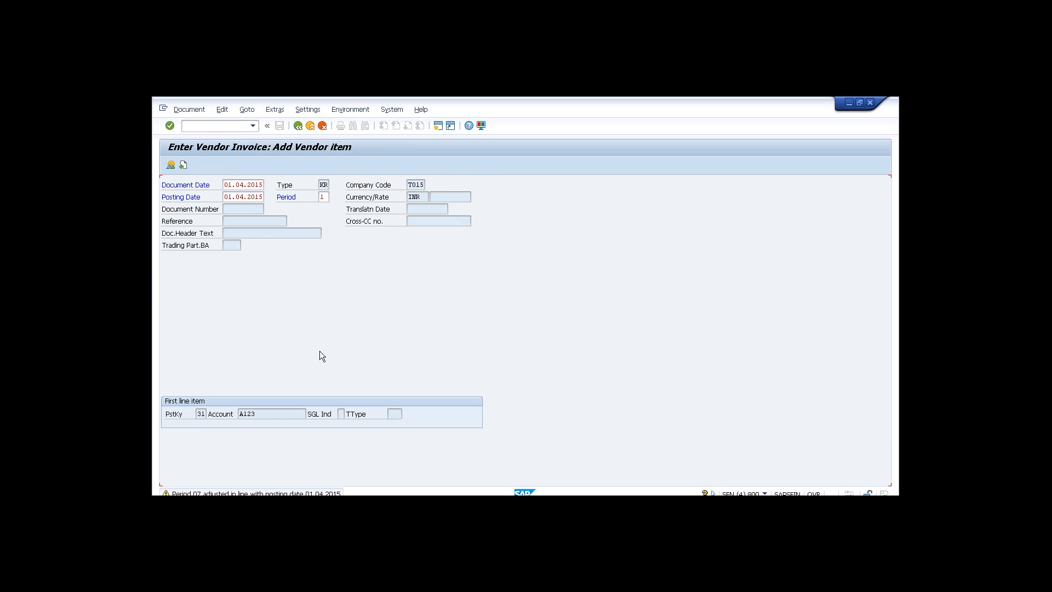
click(232, 243)
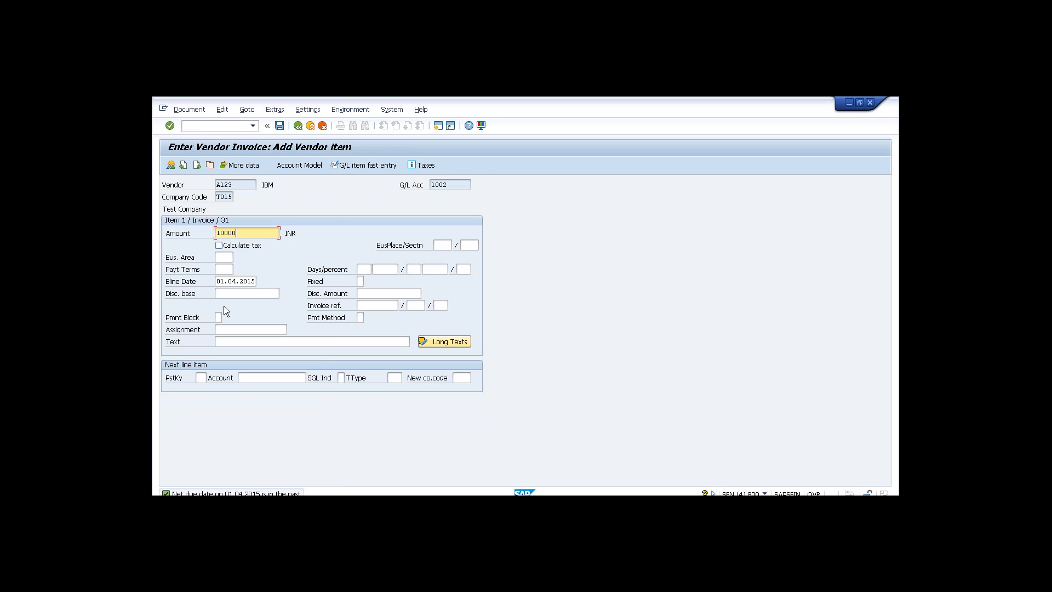
Add the next line item with posting key 70, asset 2-0 and transaction type 100
click(202, 378)
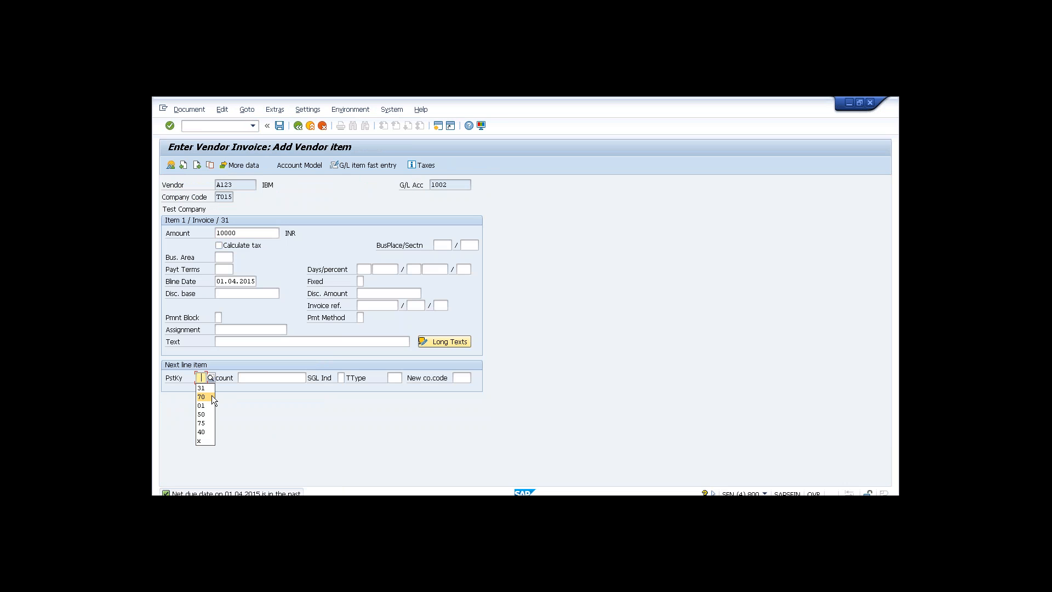
click(212, 395)
click(268, 378)
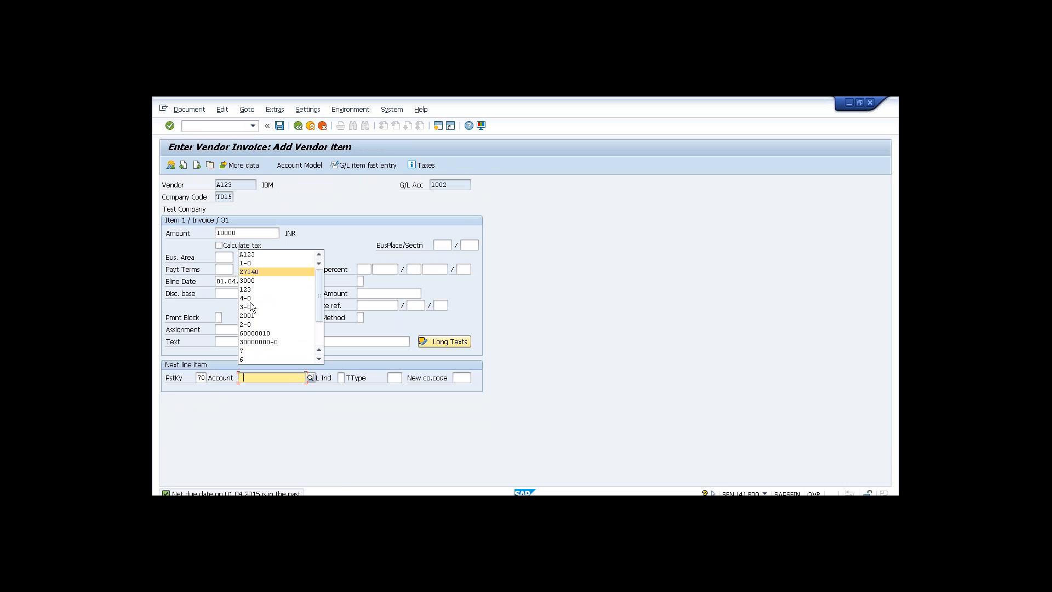
click(250, 324)
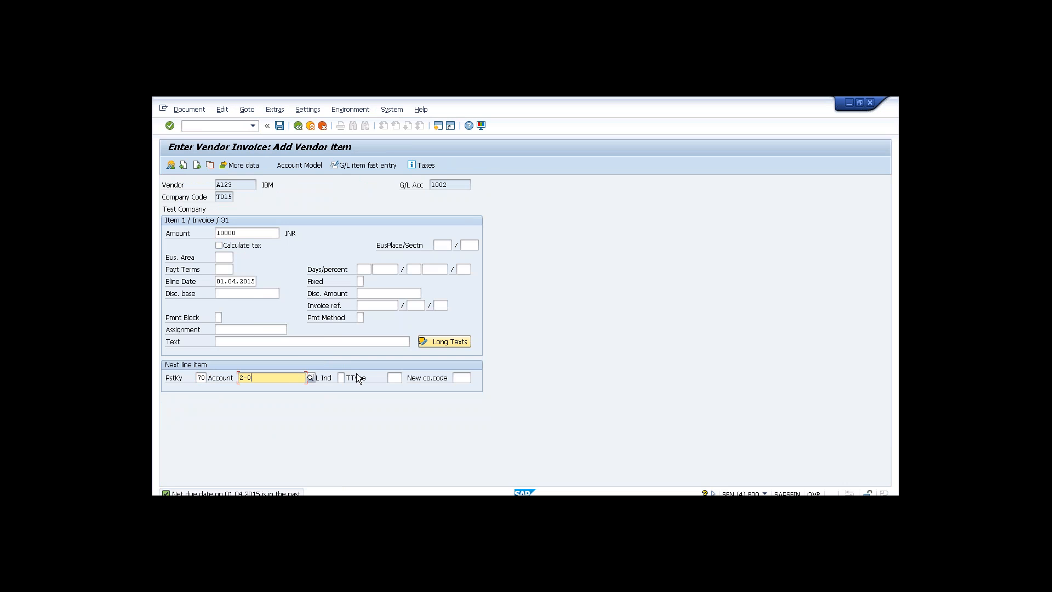
click(394, 378)
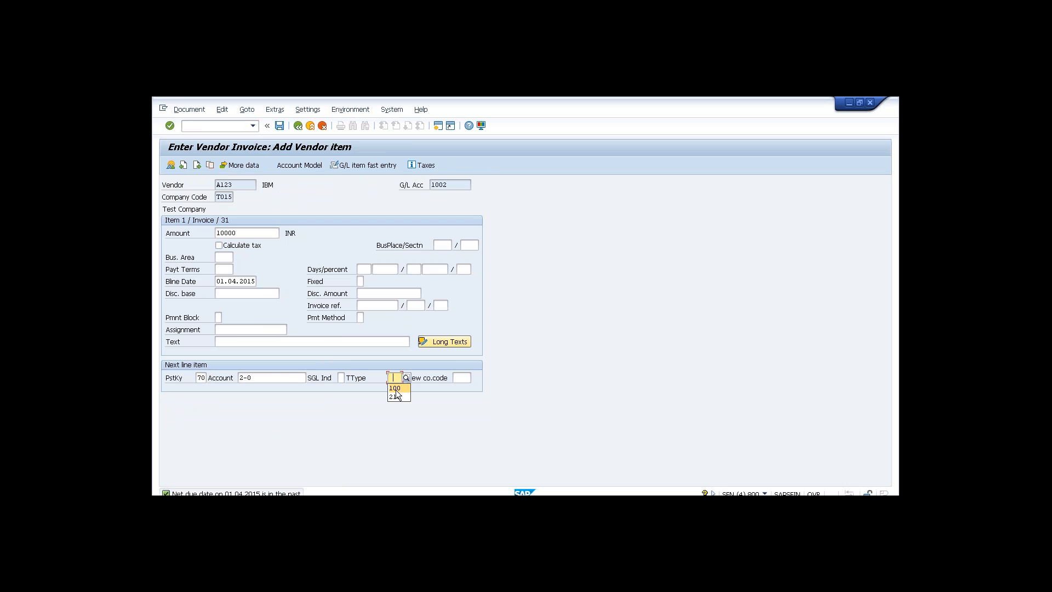
key(Return)
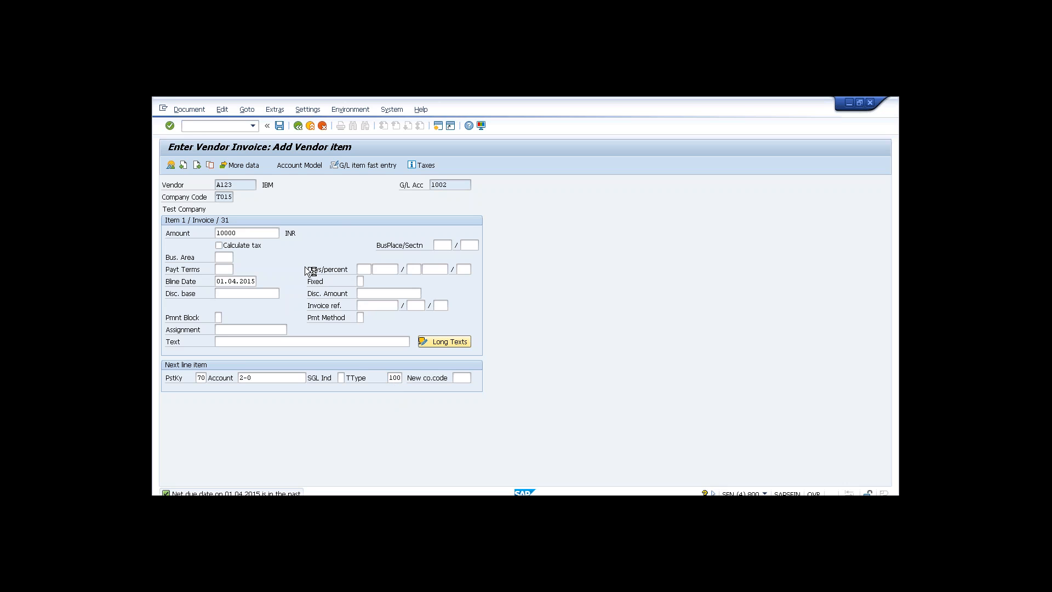
Set the asset item's amount to 10000 INR and post the document
text(1)
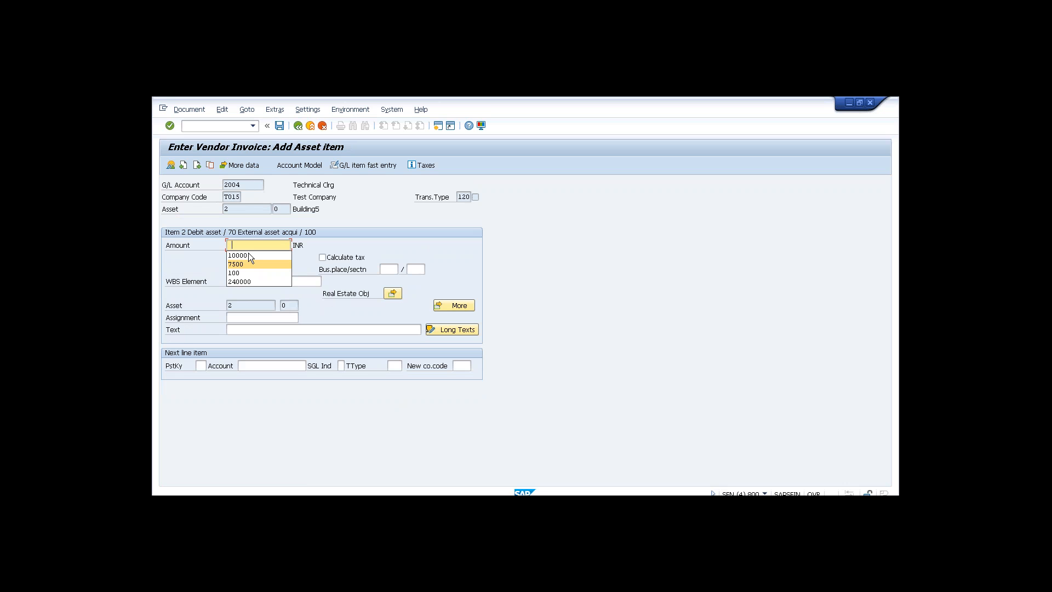
click(245, 252)
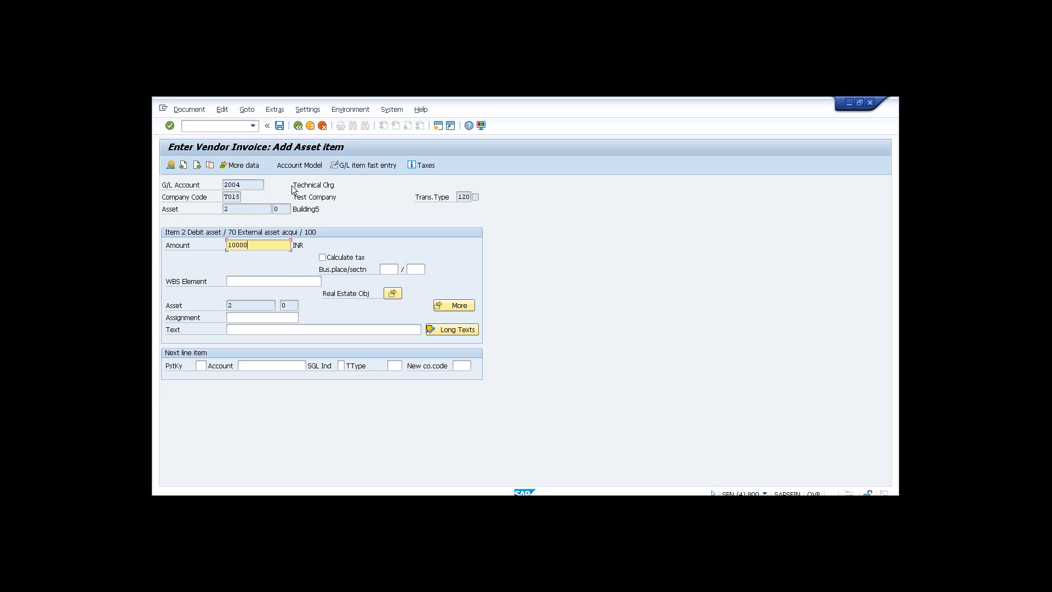
click(279, 125)
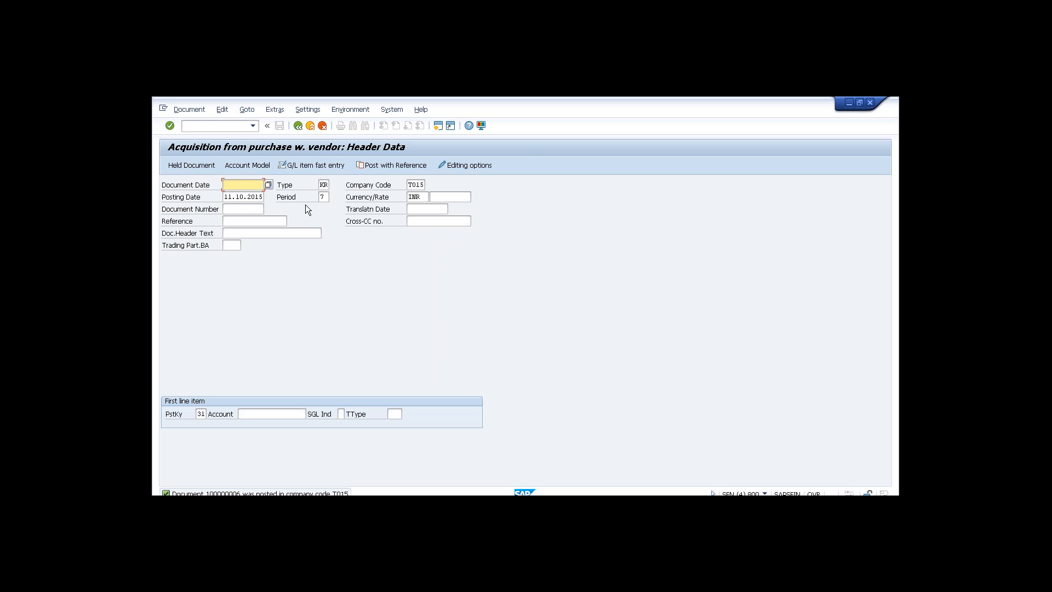
Display the posted document in the general ledger view and check which other ledgers can be selected
click(192, 111)
click(199, 147)
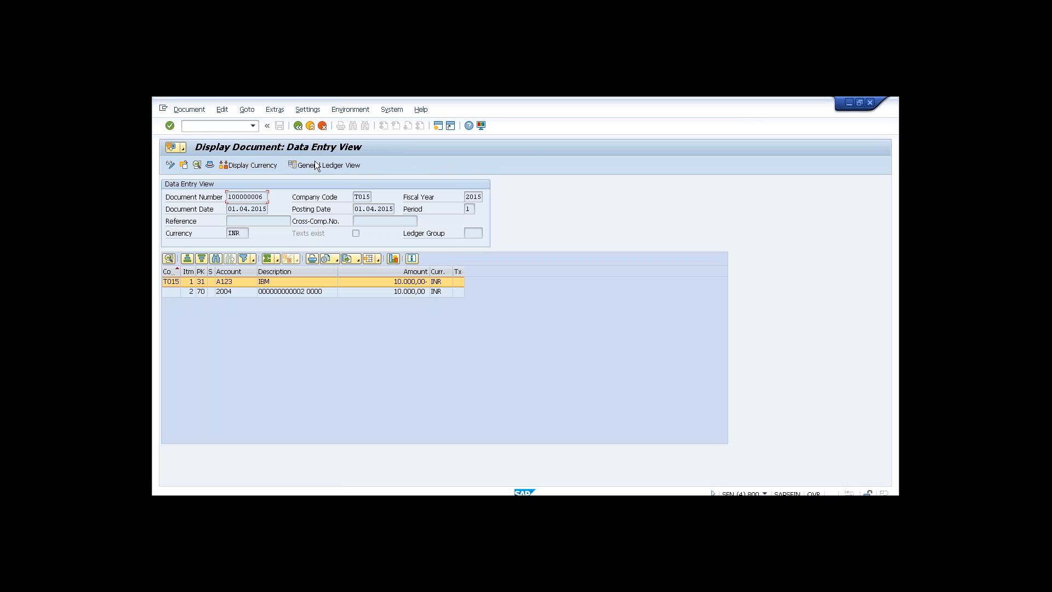
click(316, 164)
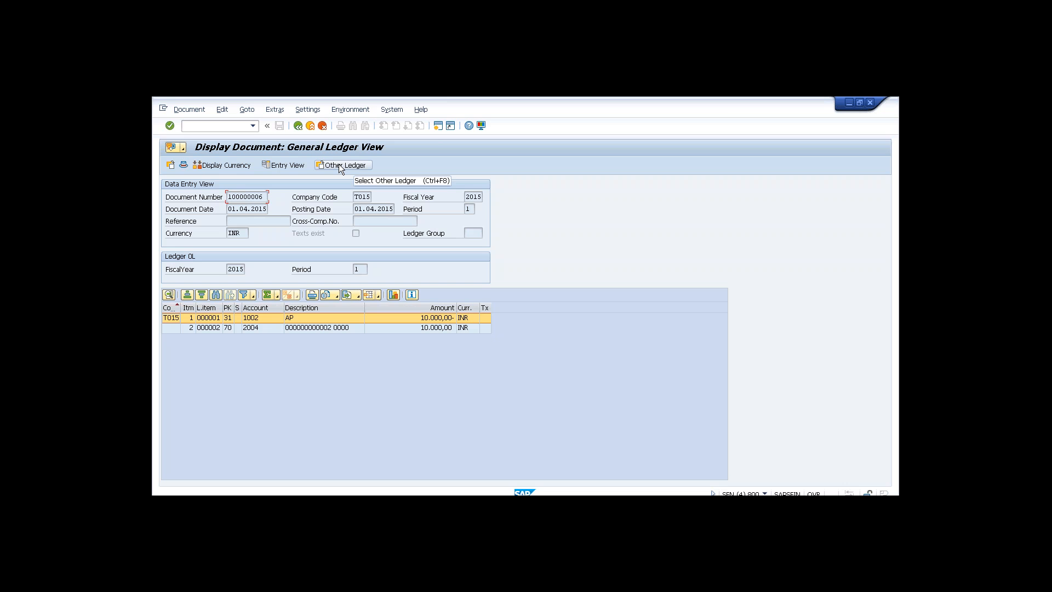
click(339, 165)
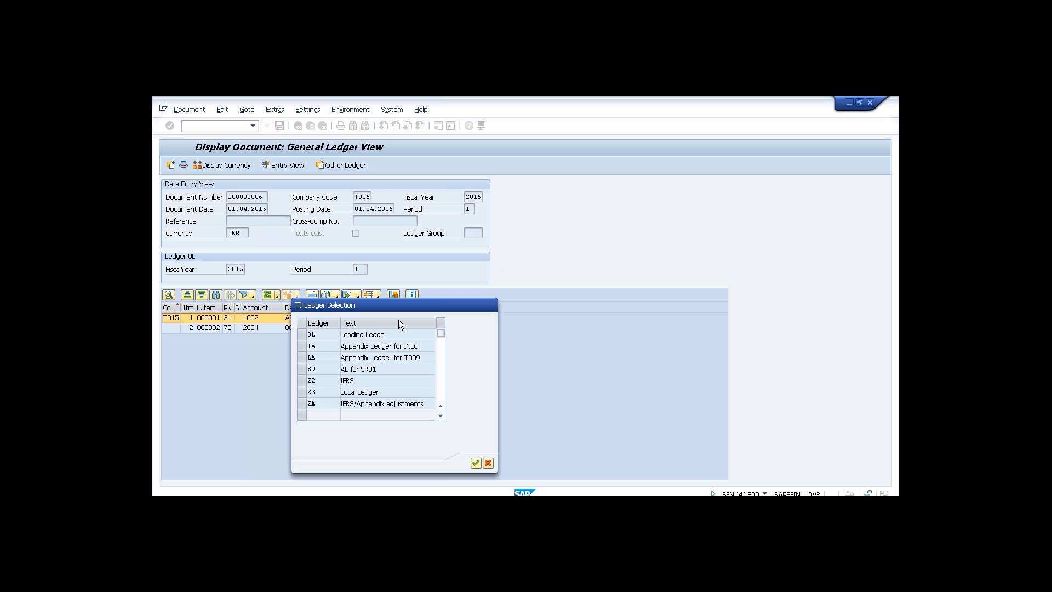
key(Escape)
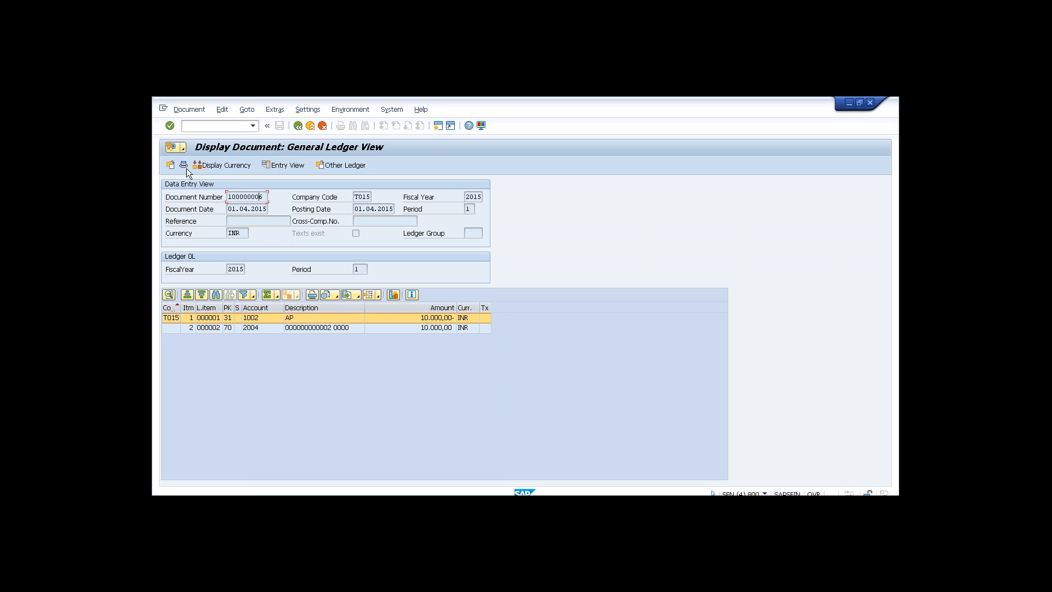
List the accounting documents related to the posting and open the one for ledger group 0L
click(245, 234)
click(345, 167)
click(341, 108)
mouse_move(418, 161)
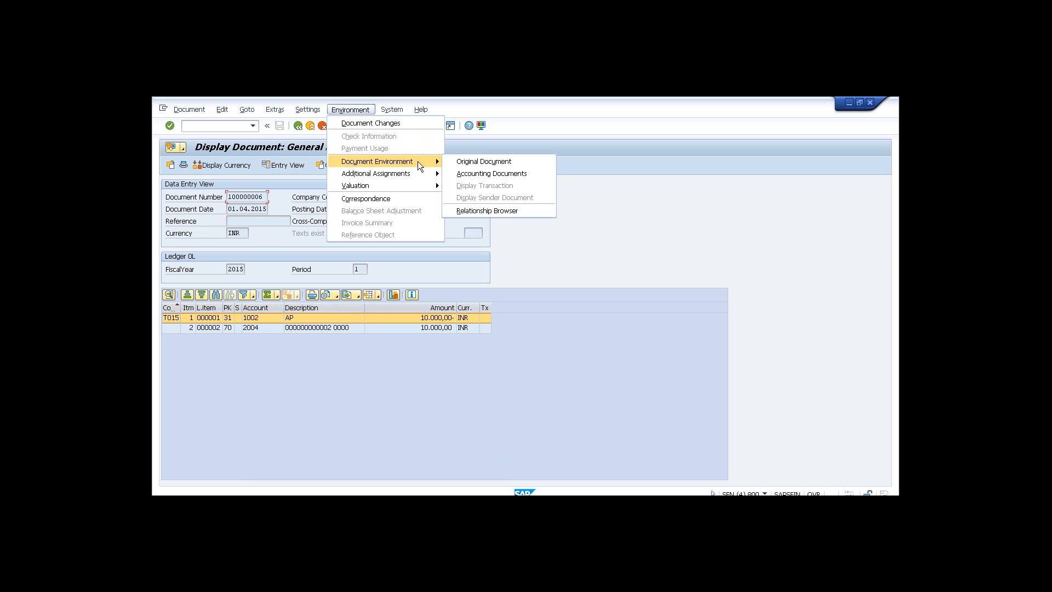
click(468, 173)
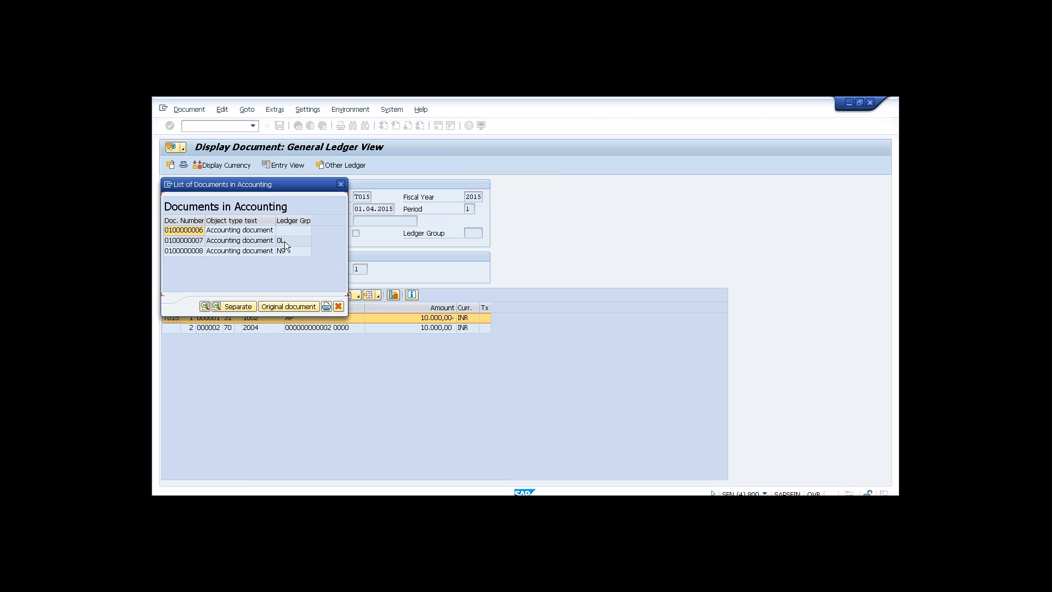
double_click(193, 242)
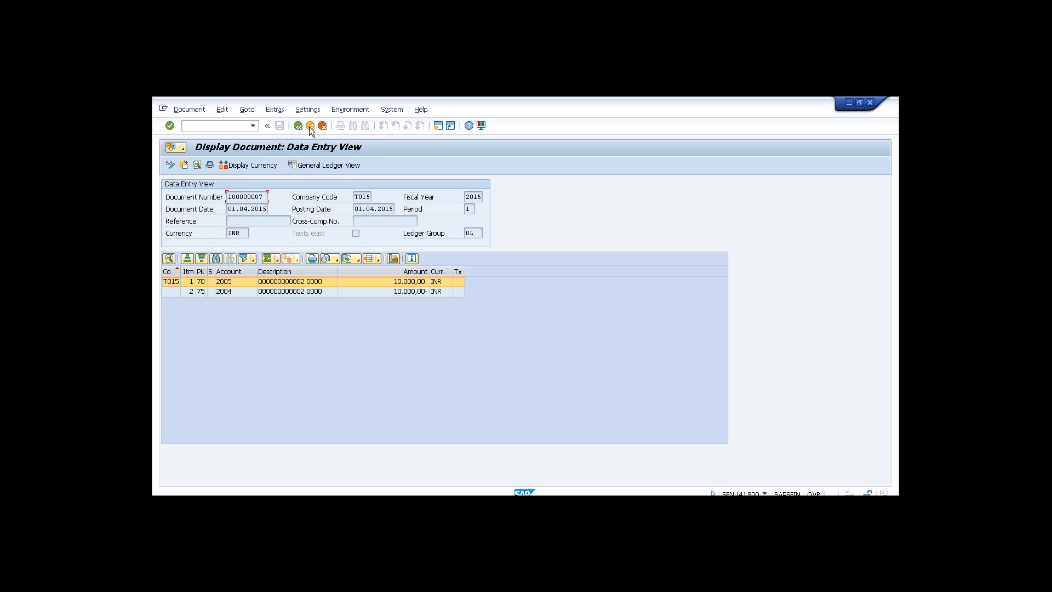
Leave the 0L document, close the list of accounting documents, and return to the acquisition header screen
click(331, 165)
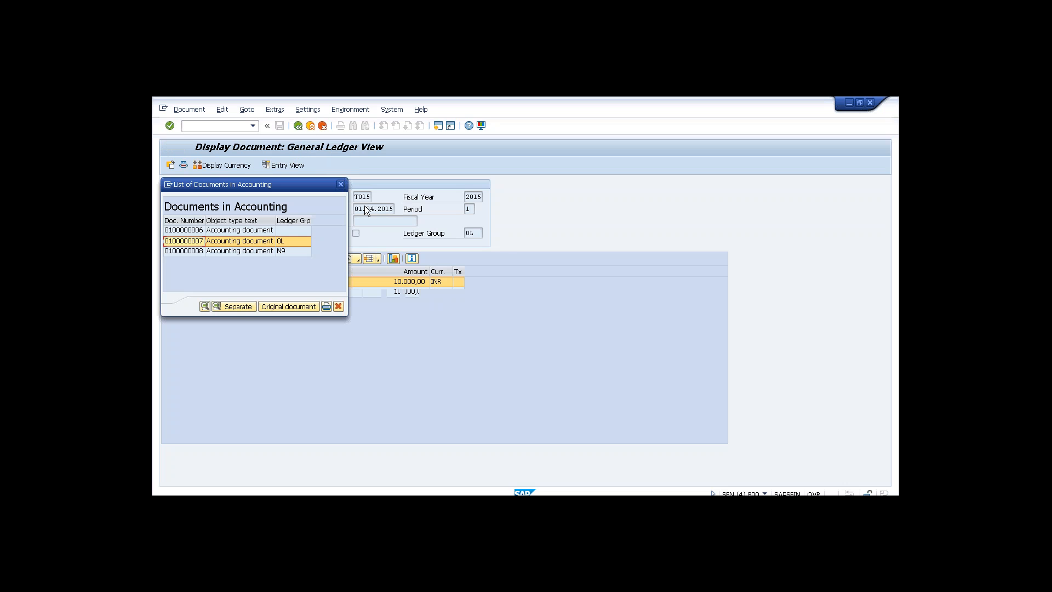
click(339, 183)
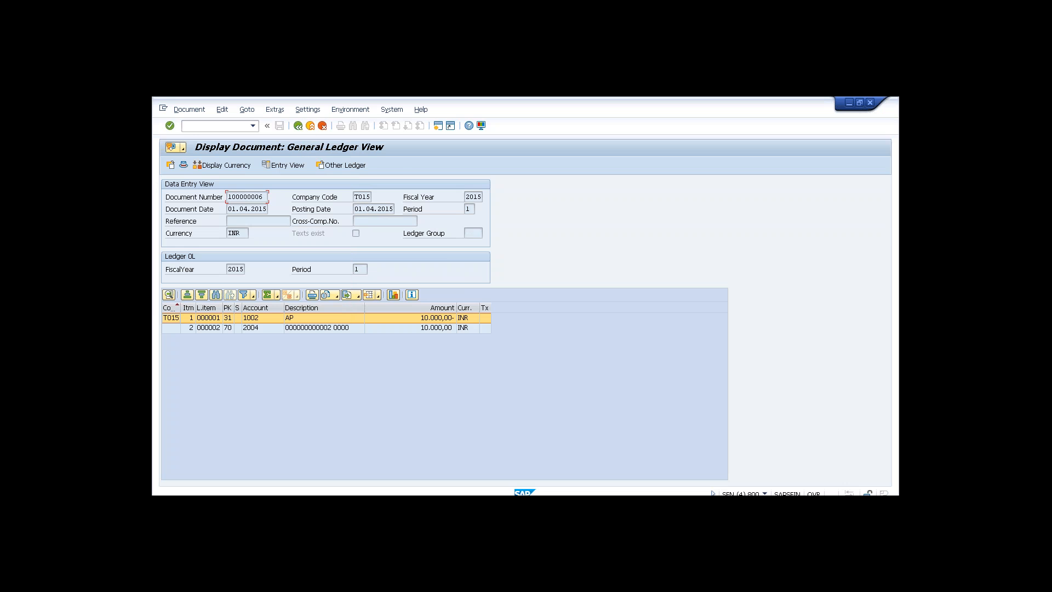
click(310, 126)
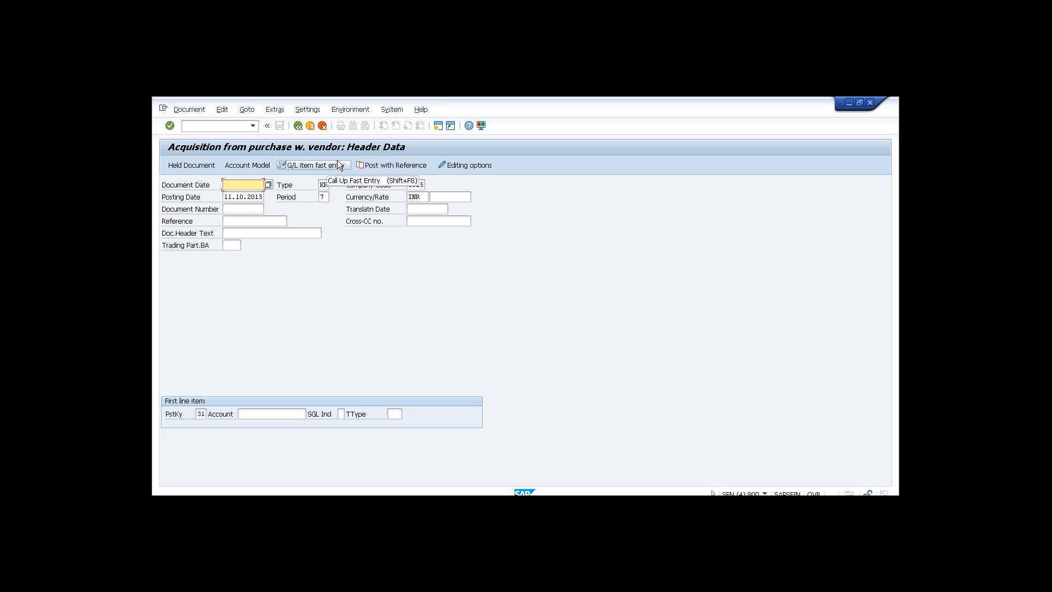
Open the Financial Statements report and check the ledgers available for its selection
click(241, 126)
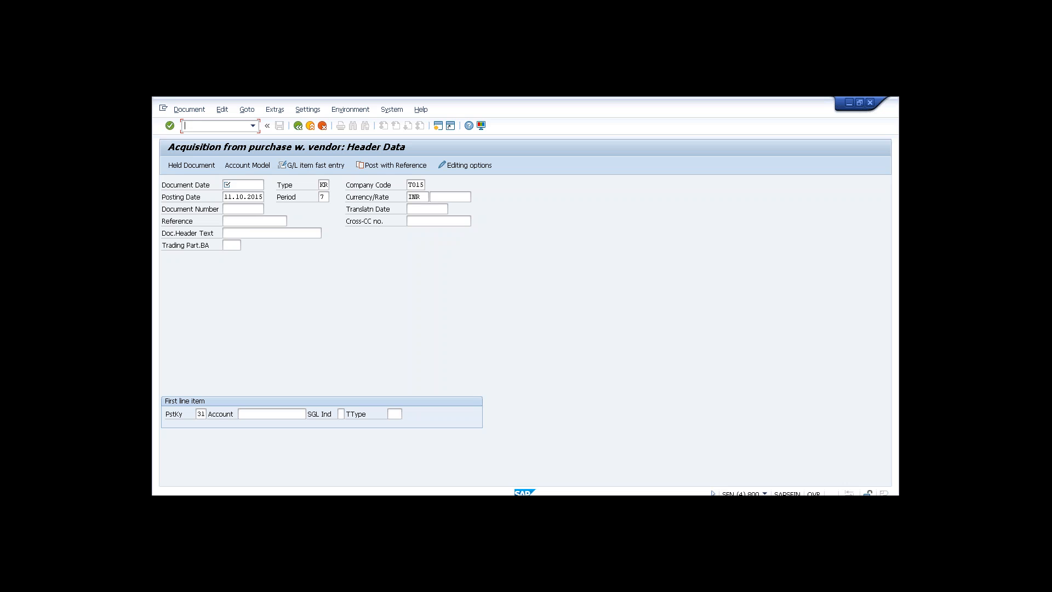
text(/n)
text(f-90)
key(Return)
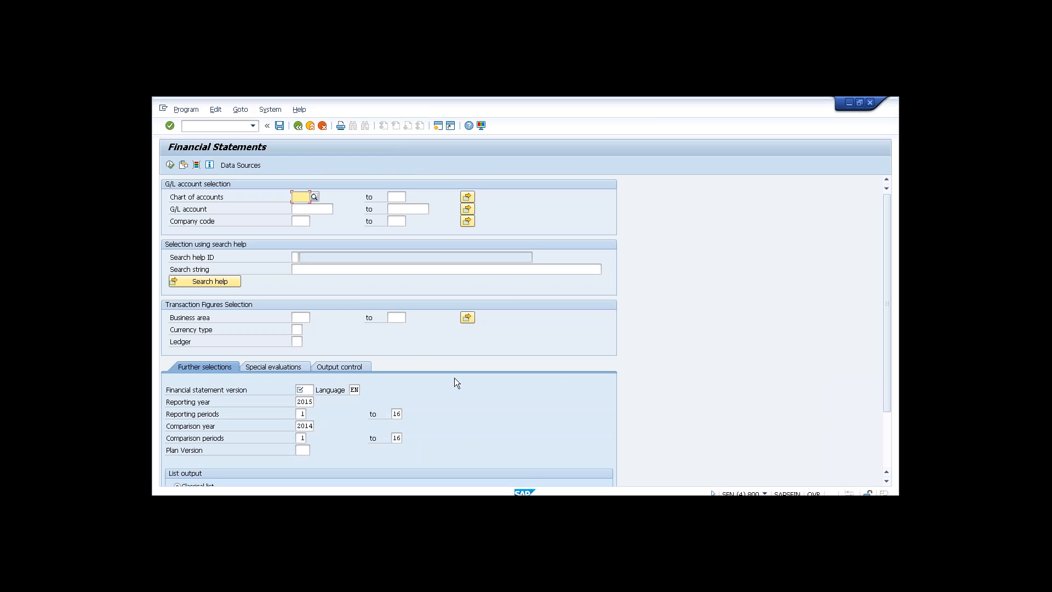
click(299, 342)
key(F4)
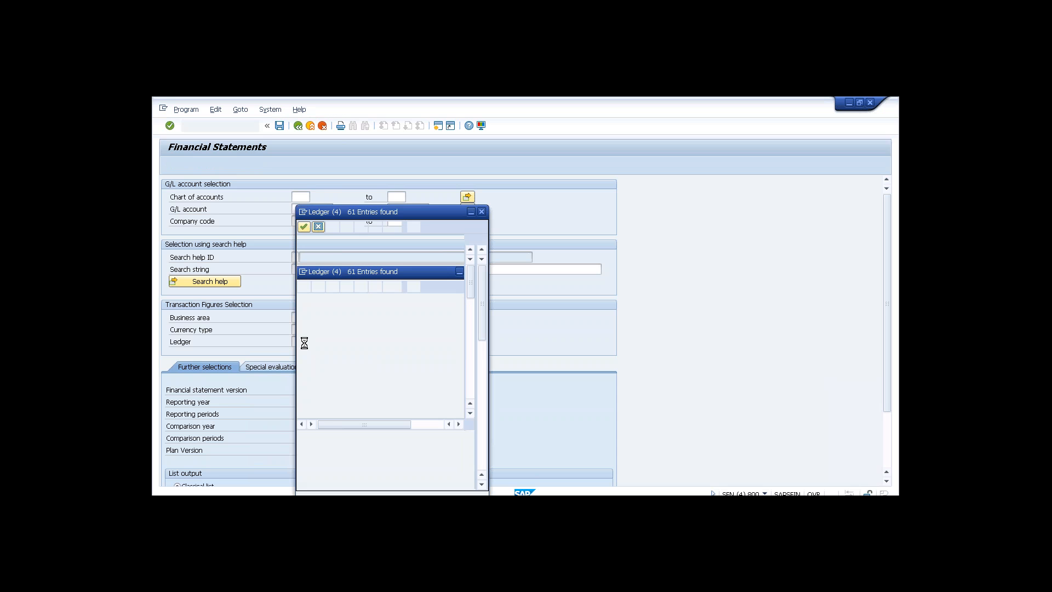
click(482, 212)
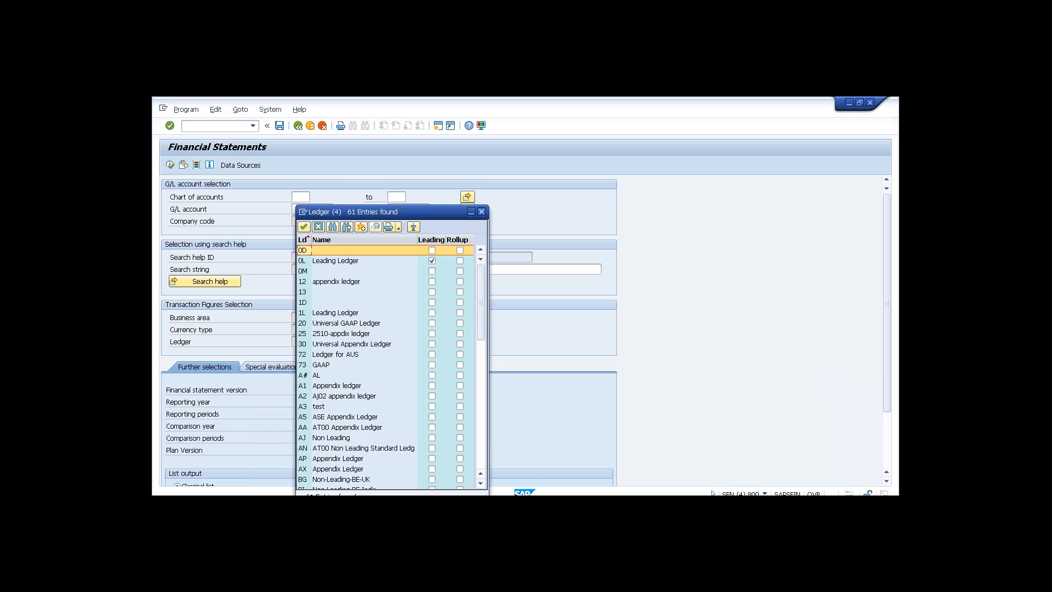
Leave the Financial Statements report and open FB50L - Enter G/L Account Document for Ledger Group from the General Ledger document entry transactions
click(311, 126)
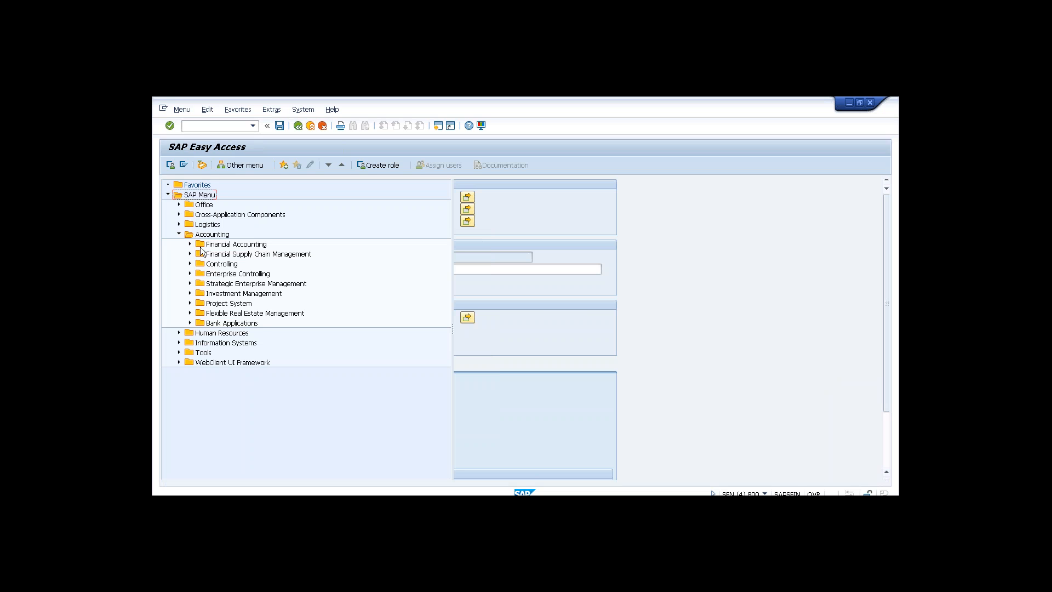
click(201, 245)
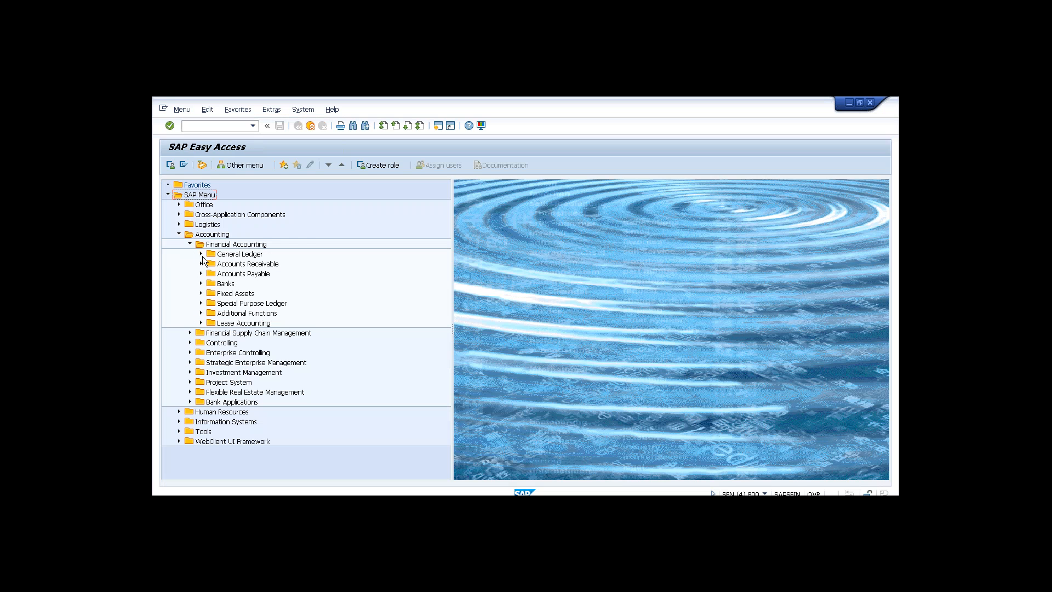
click(200, 254)
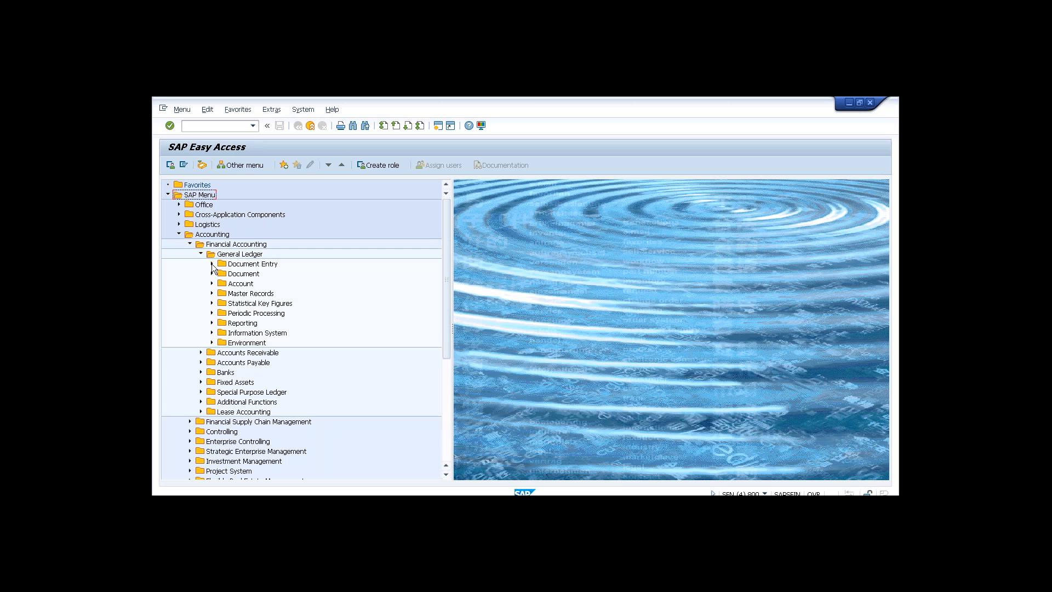
click(212, 264)
click(294, 285)
double_click(293, 288)
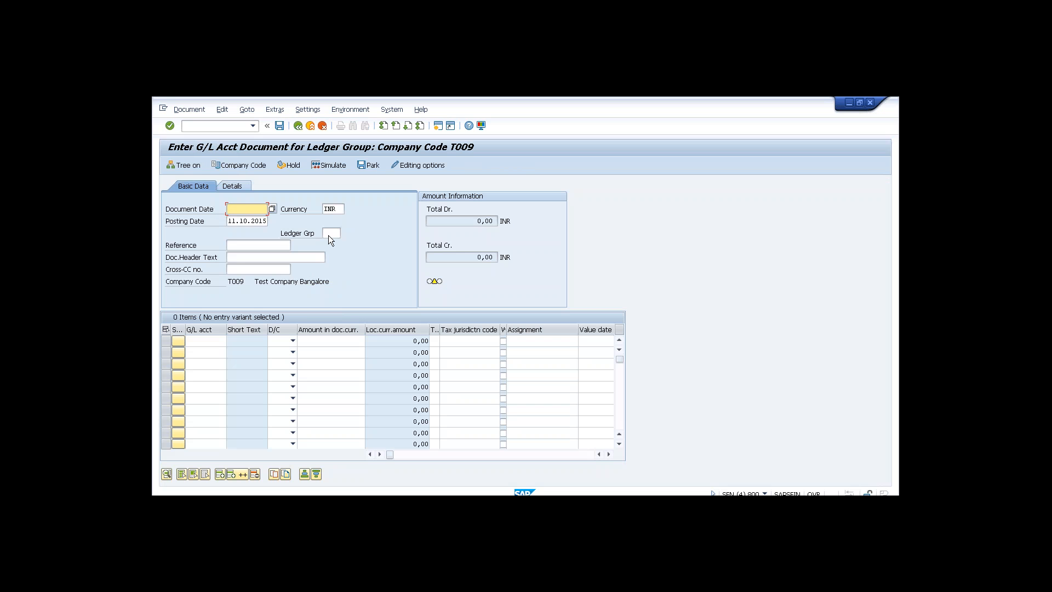
Check the ledger group field in the G/L document header and exit the entry without saving
click(332, 234)
key(Return)
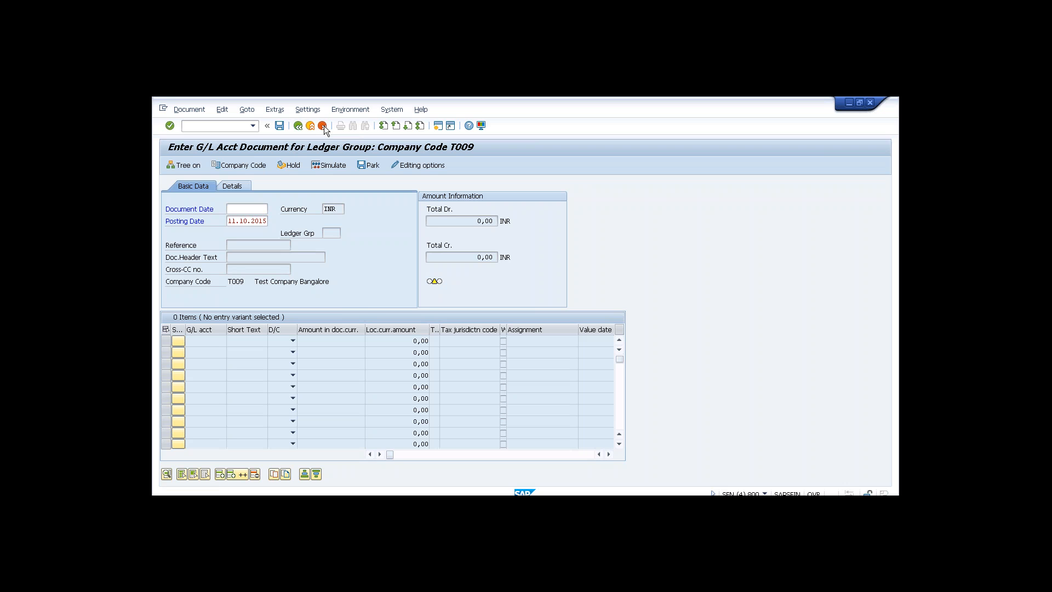
click(322, 126)
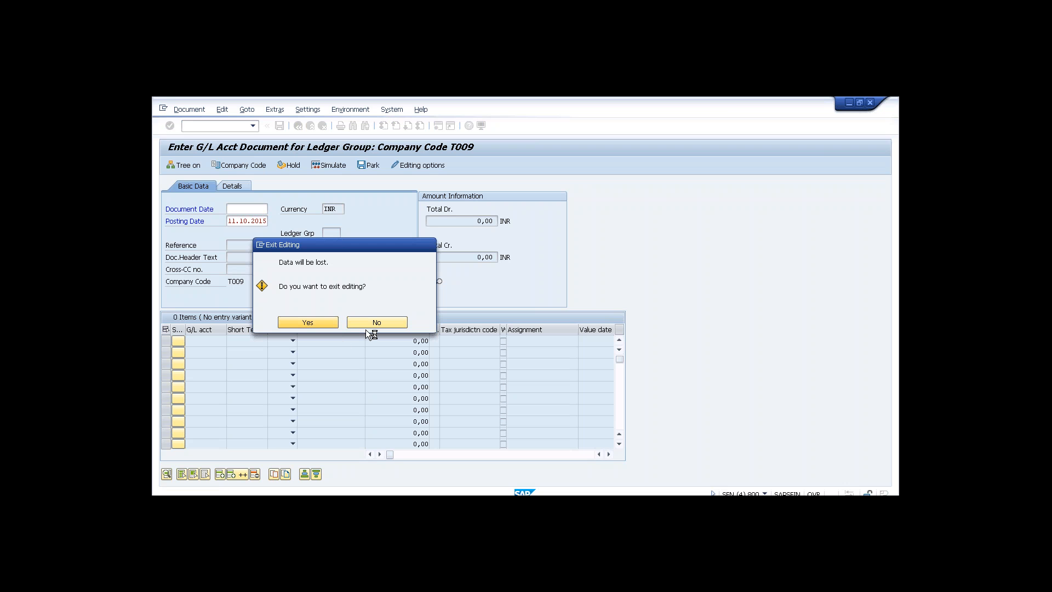
click(366, 328)
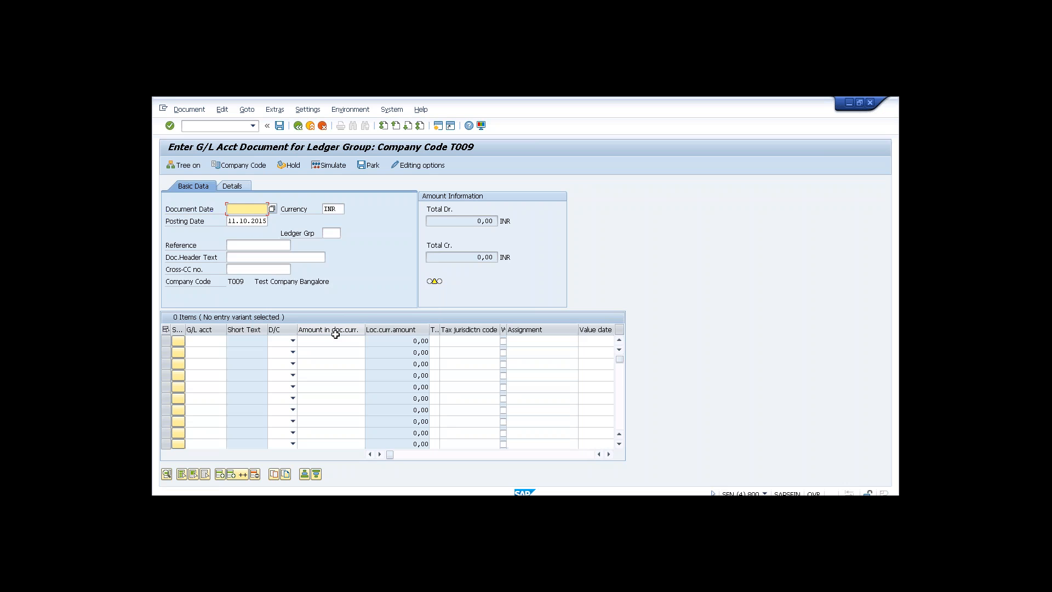
click(323, 126)
click(304, 321)
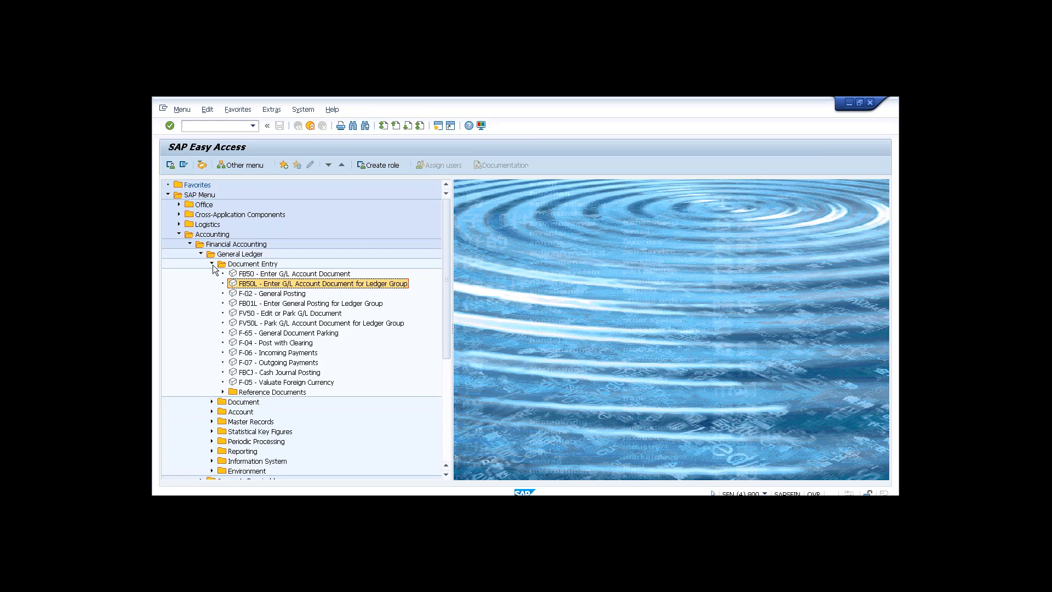
Browse the General Ledger Reports (New) for the general Actual/Actual Comparisons among the financial statement and cash flow reports
click(212, 264)
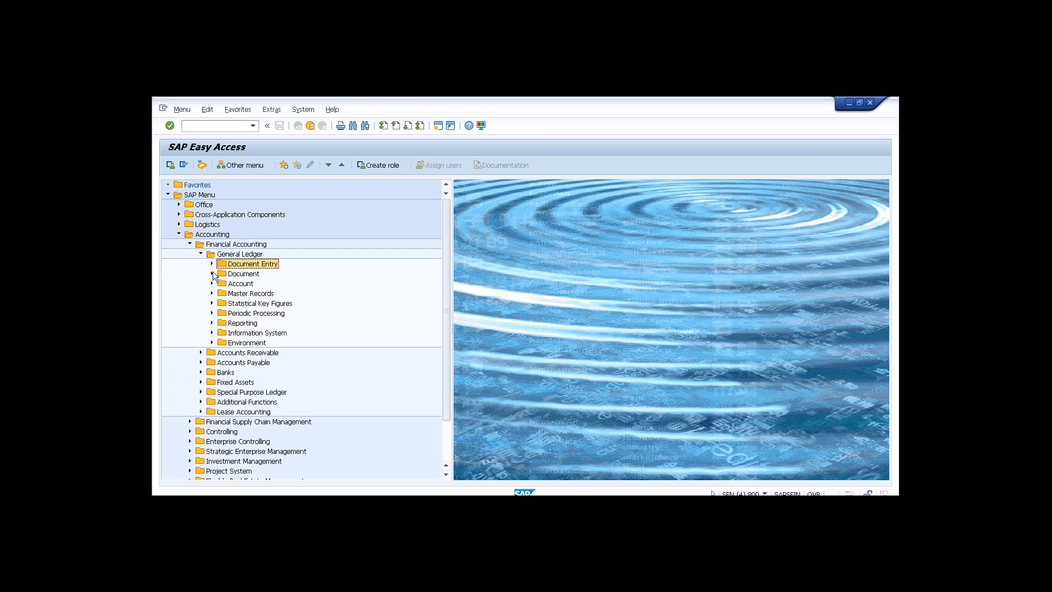
click(212, 333)
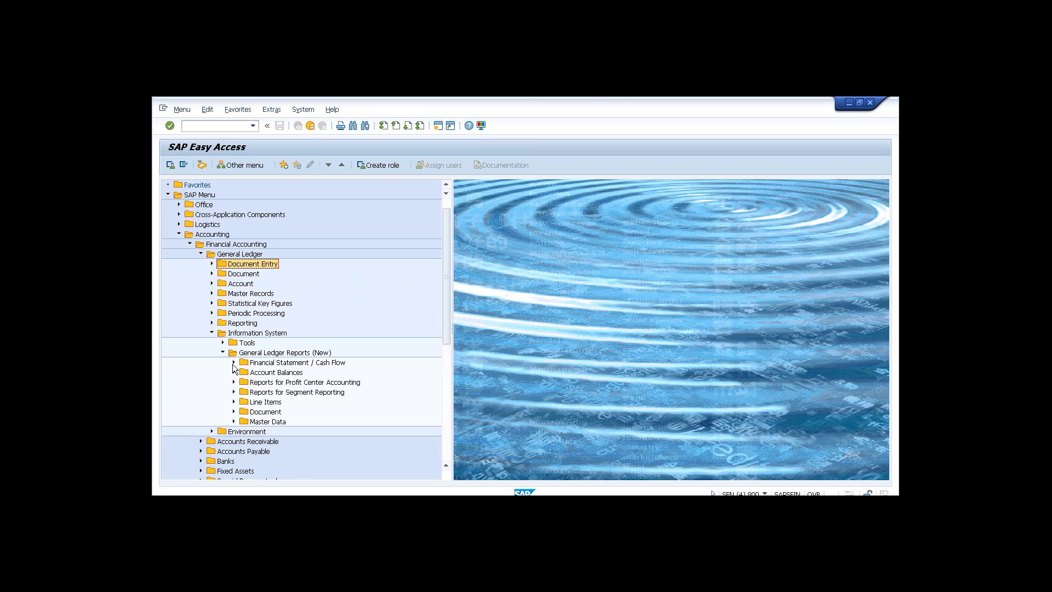
click(234, 362)
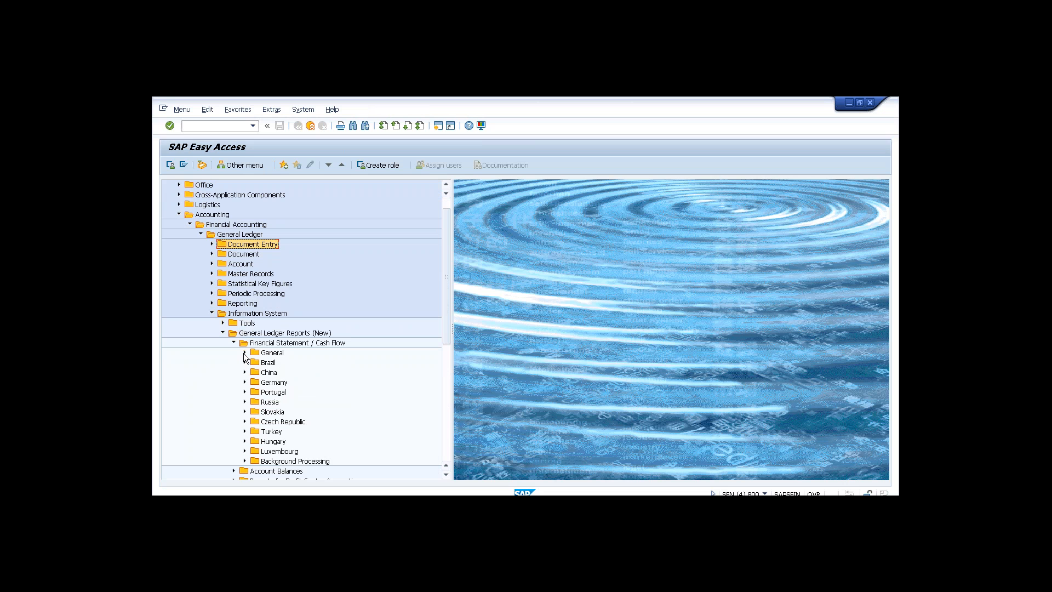
click(245, 353)
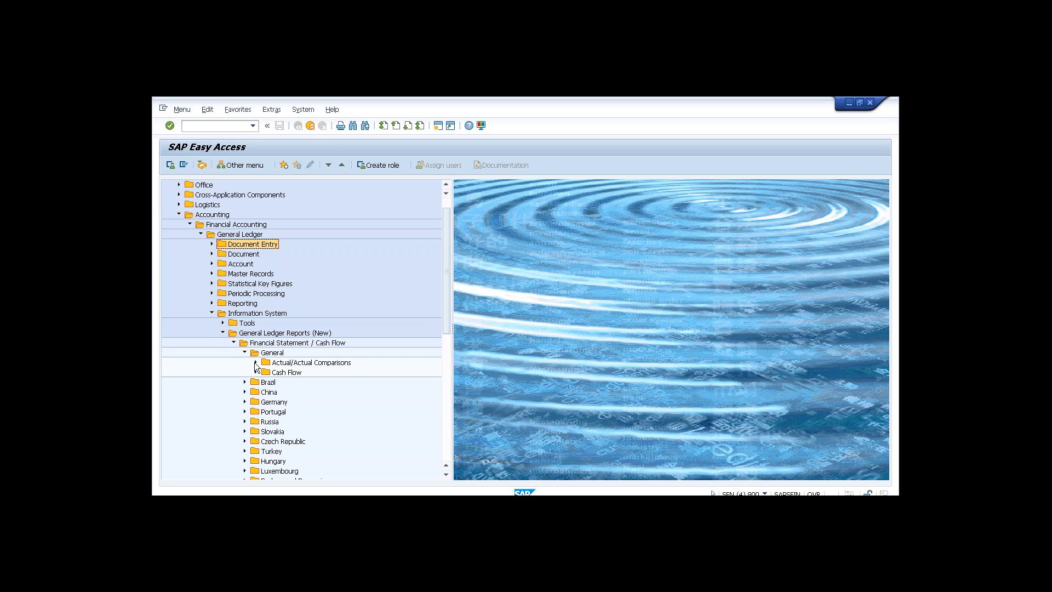
click(256, 363)
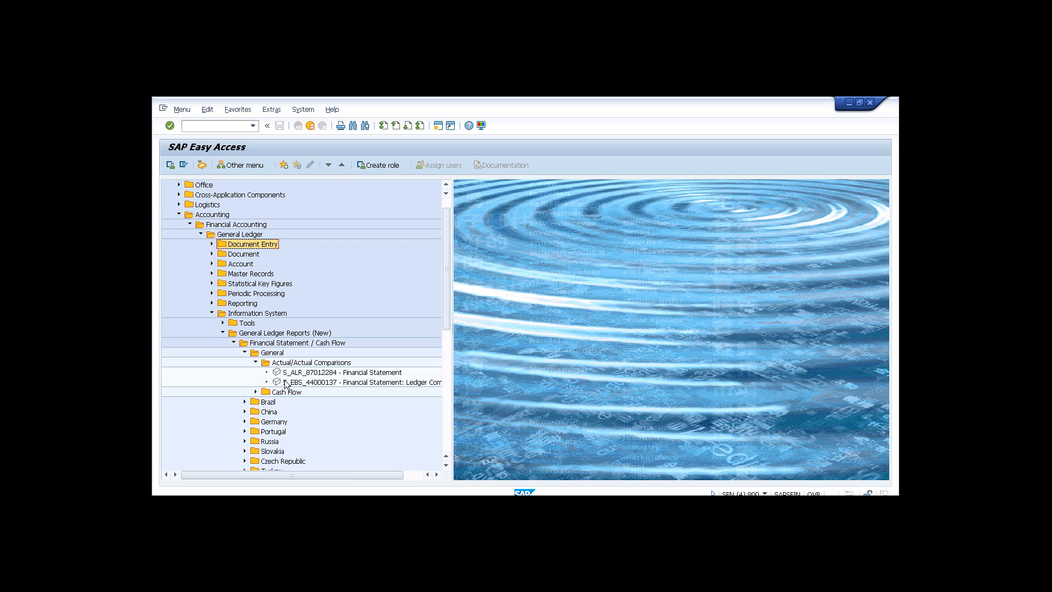
click(310, 126)
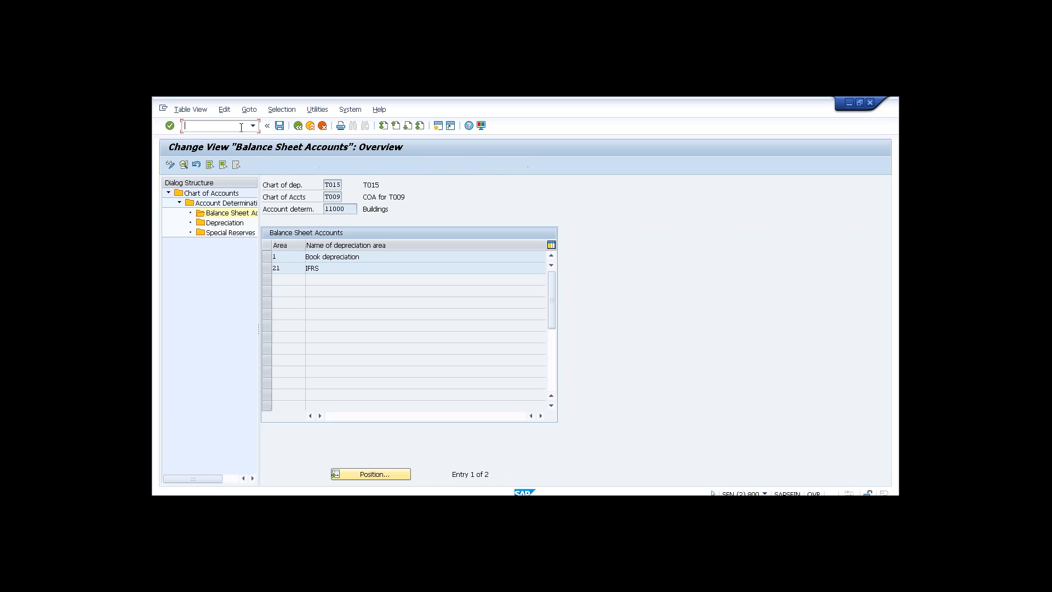
Leave the balance sheet account assignment and expand the Ledger activities under Financial Accounting Global Settings (New) in the IMG
click(298, 126)
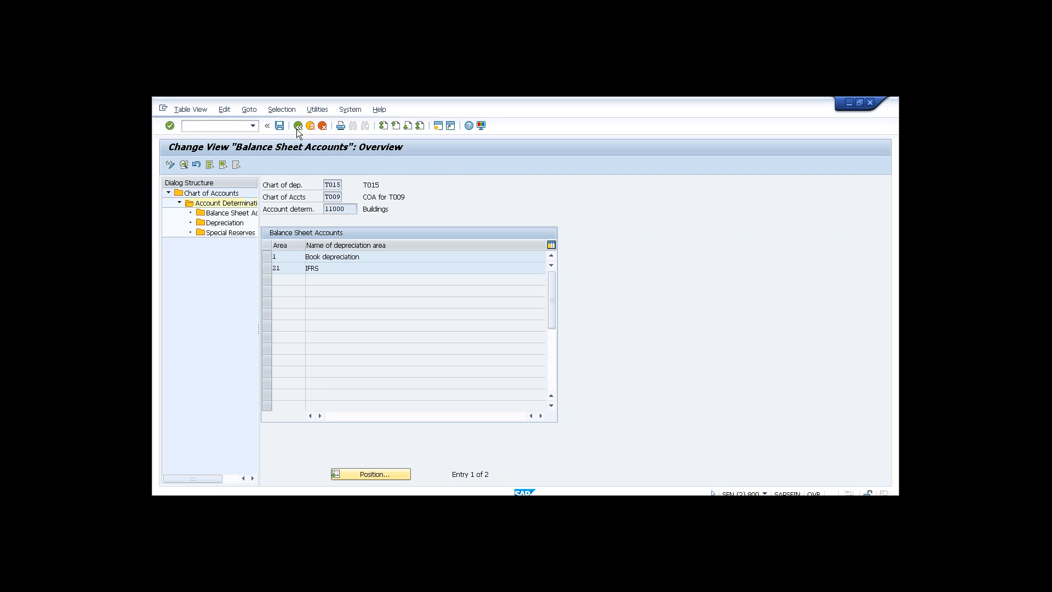
click(298, 126)
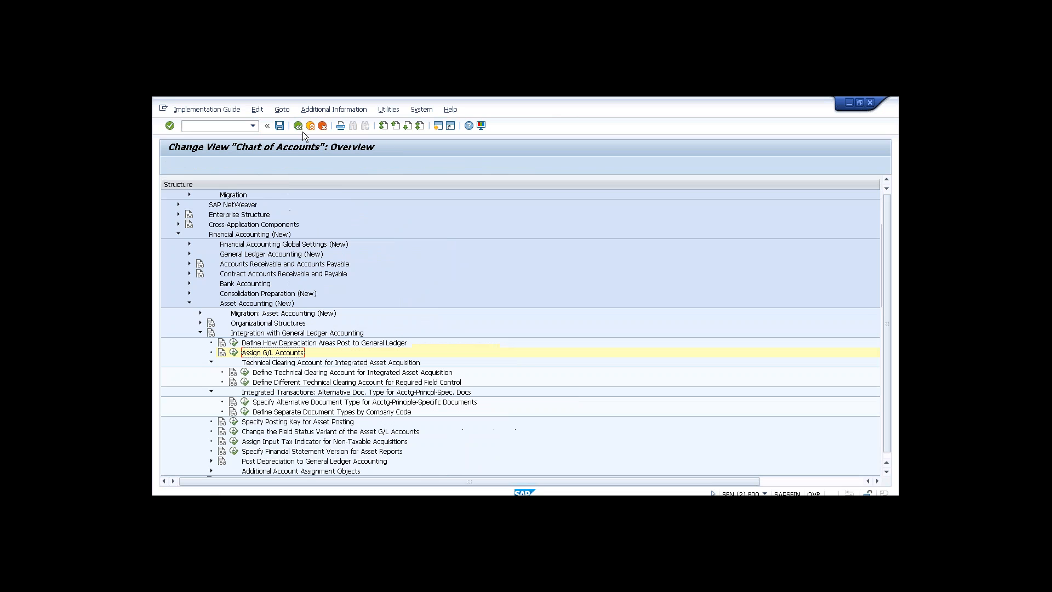
click(189, 303)
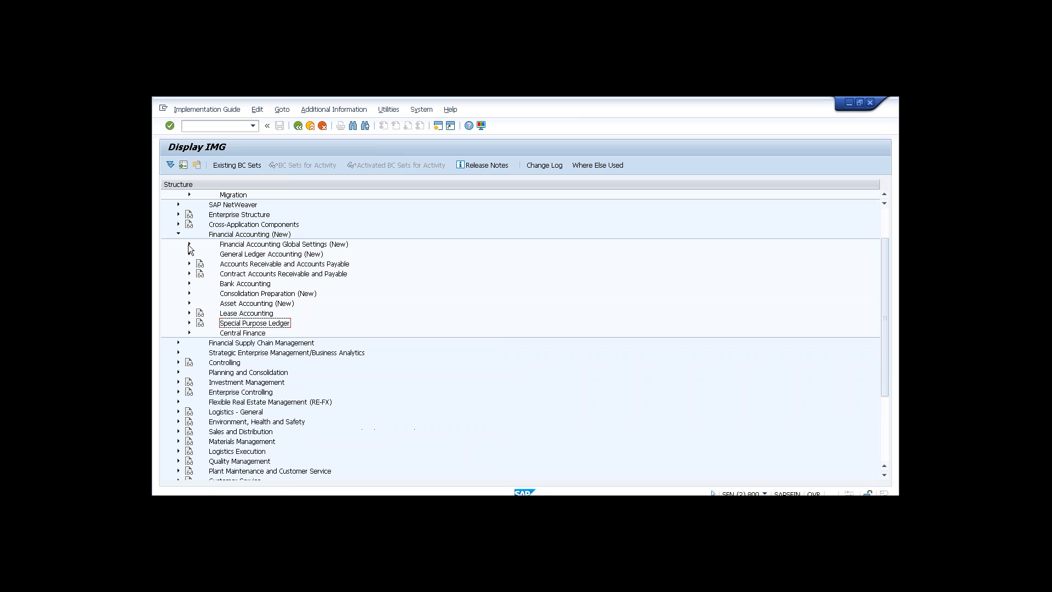
click(188, 244)
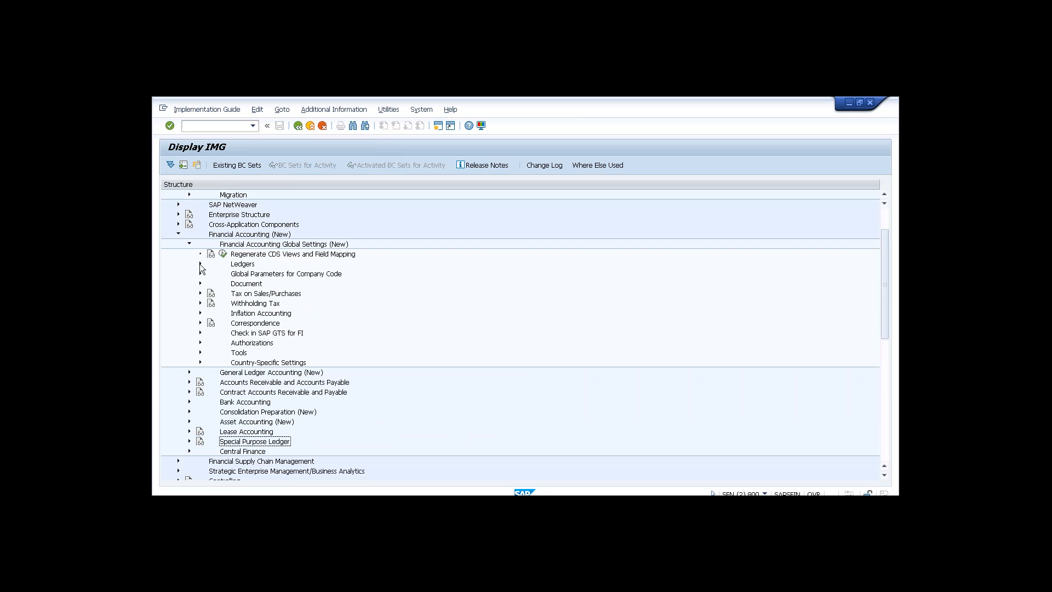
click(200, 264)
click(211, 284)
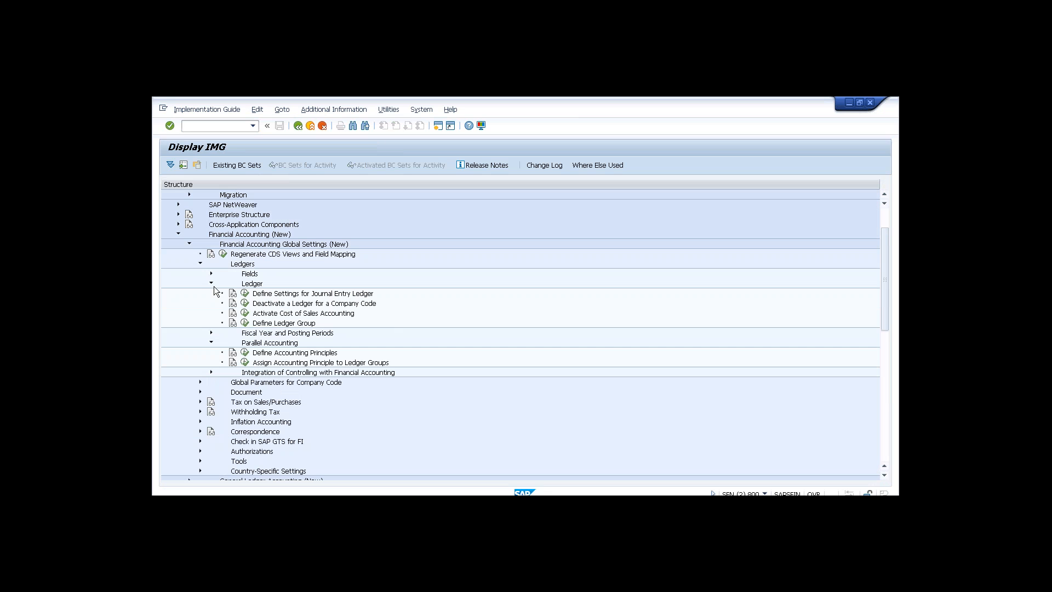
Create and save standard ledger N8 with the name N8 in the journal entry ledger settings, accepting the ledger group of the same name
click(245, 294)
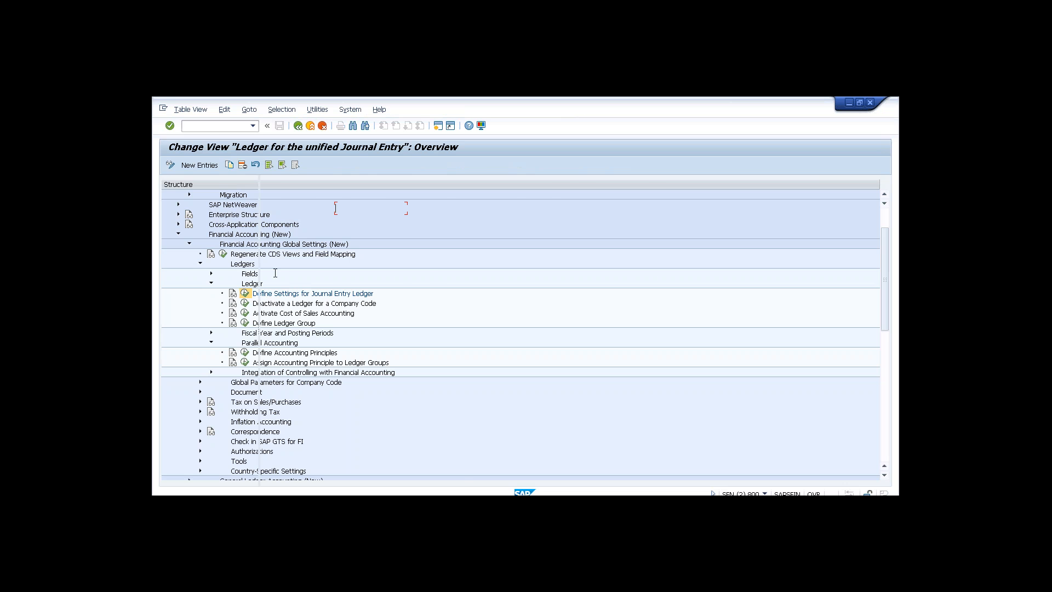
click(208, 166)
text(N8)
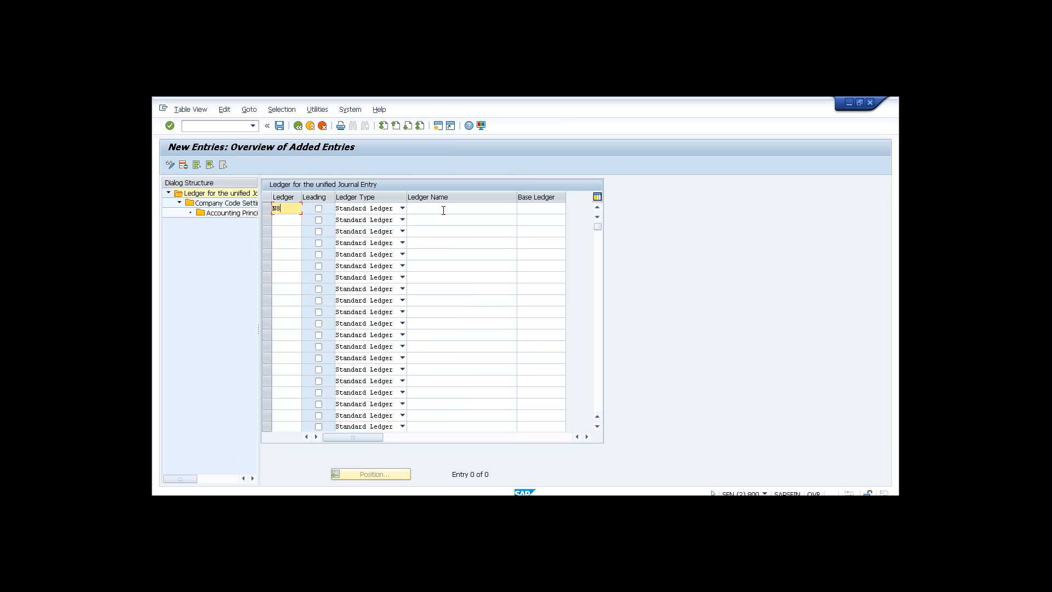
click(435, 211)
text(N)
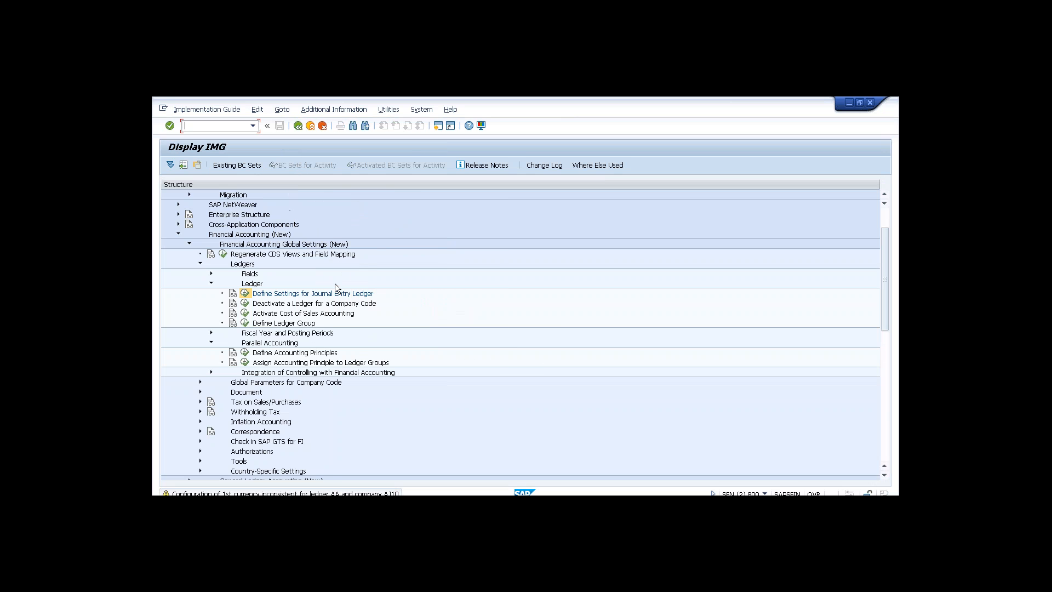
key(Return)
key(Return)
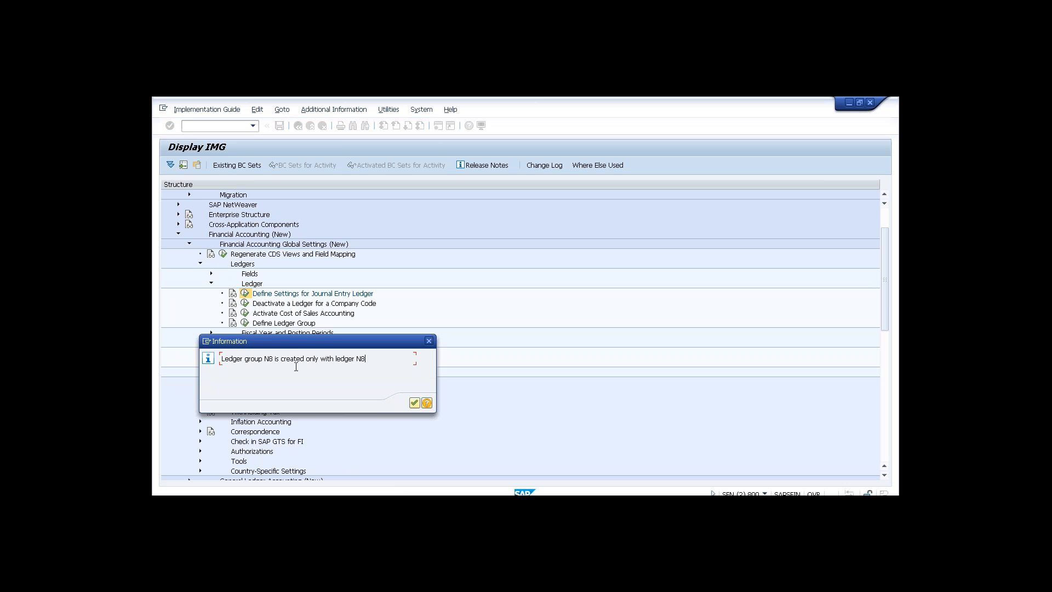
double_click(366, 366)
click(413, 403)
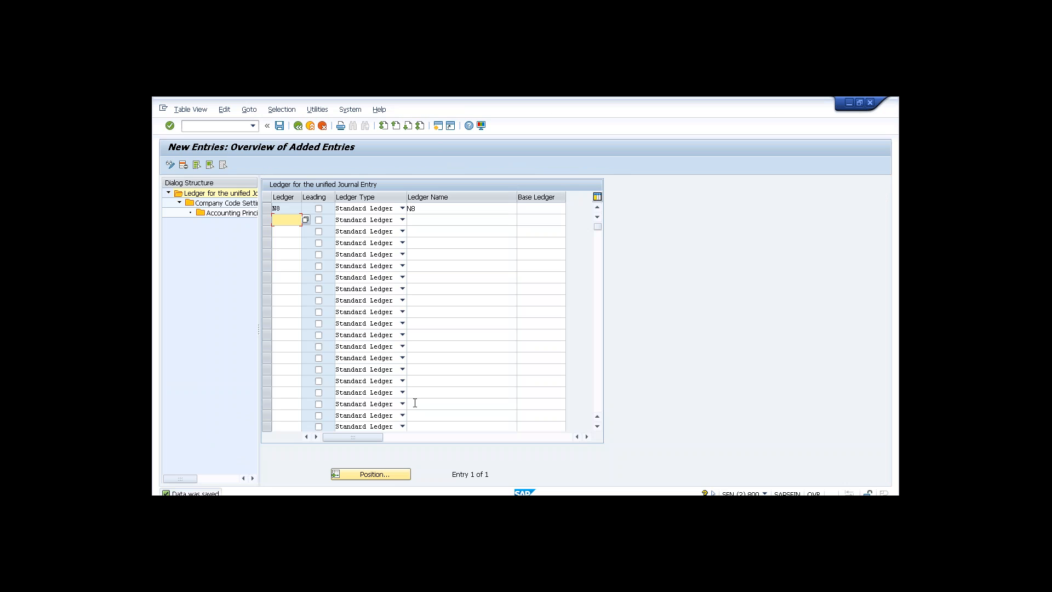
click(415, 404)
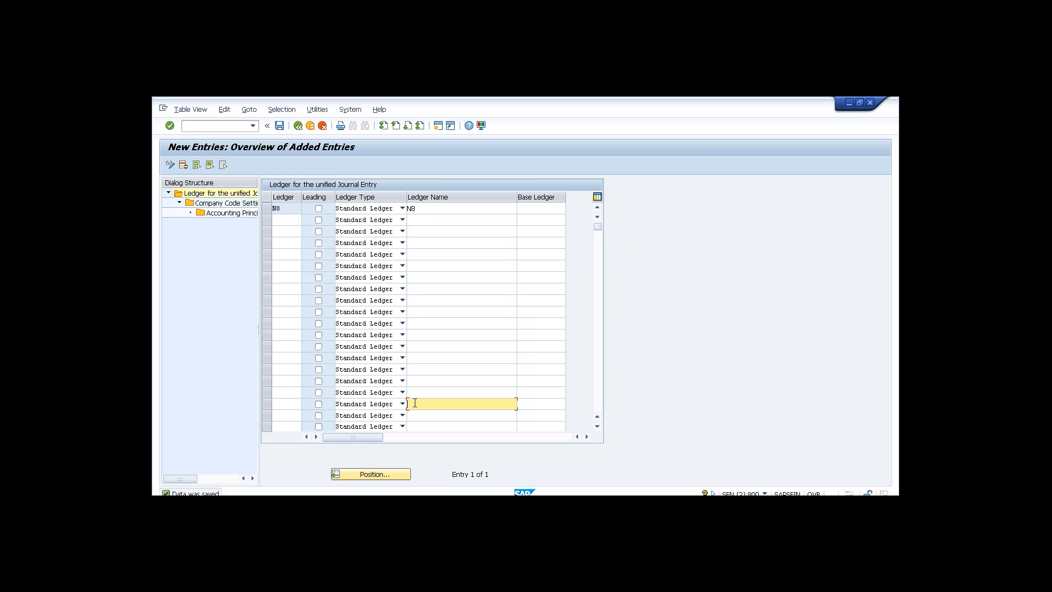
click(428, 208)
click(425, 218)
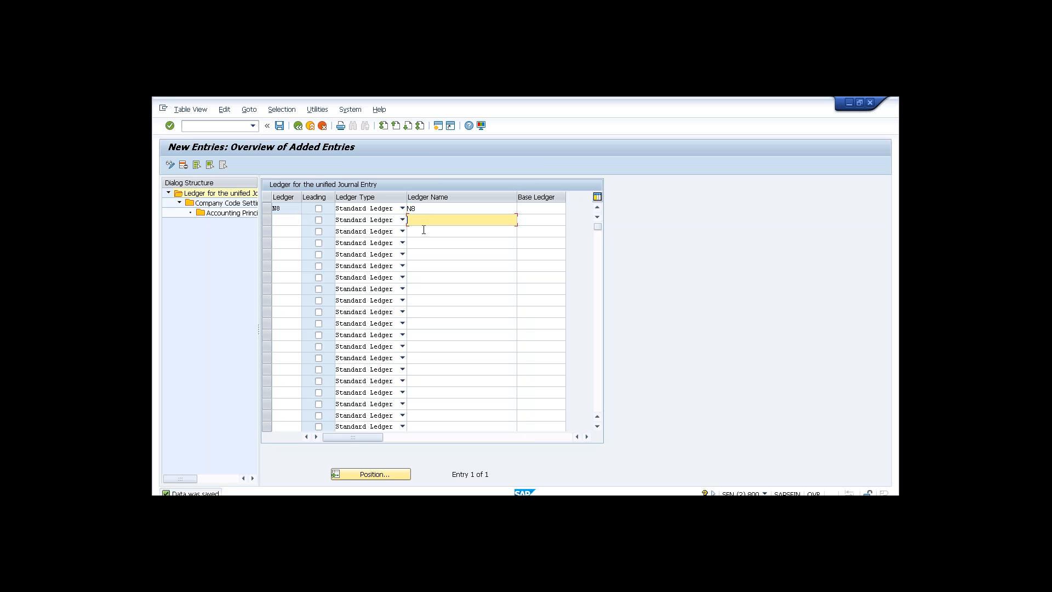
click(424, 230)
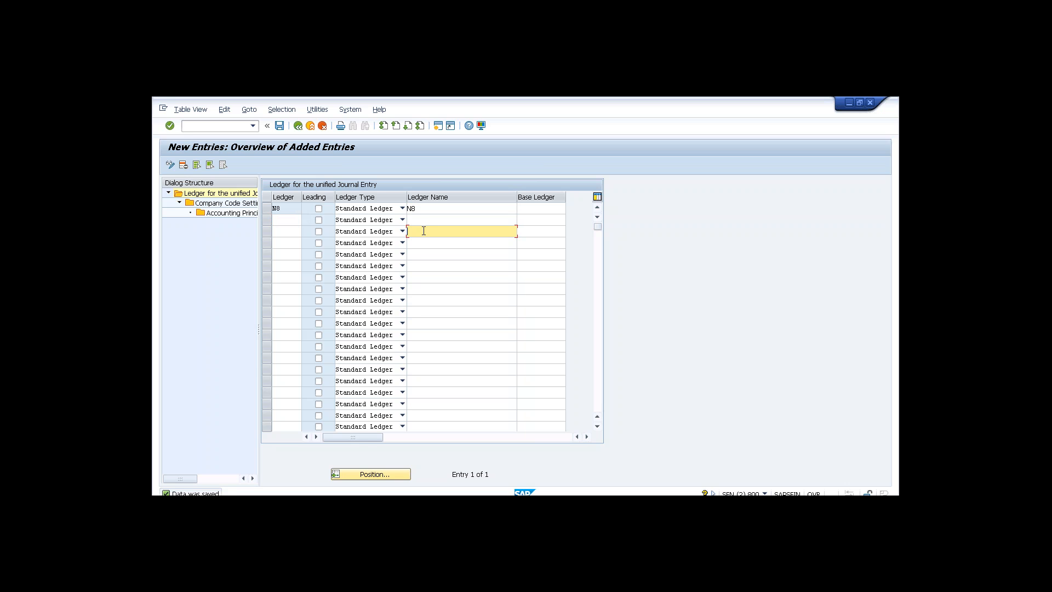
click(421, 220)
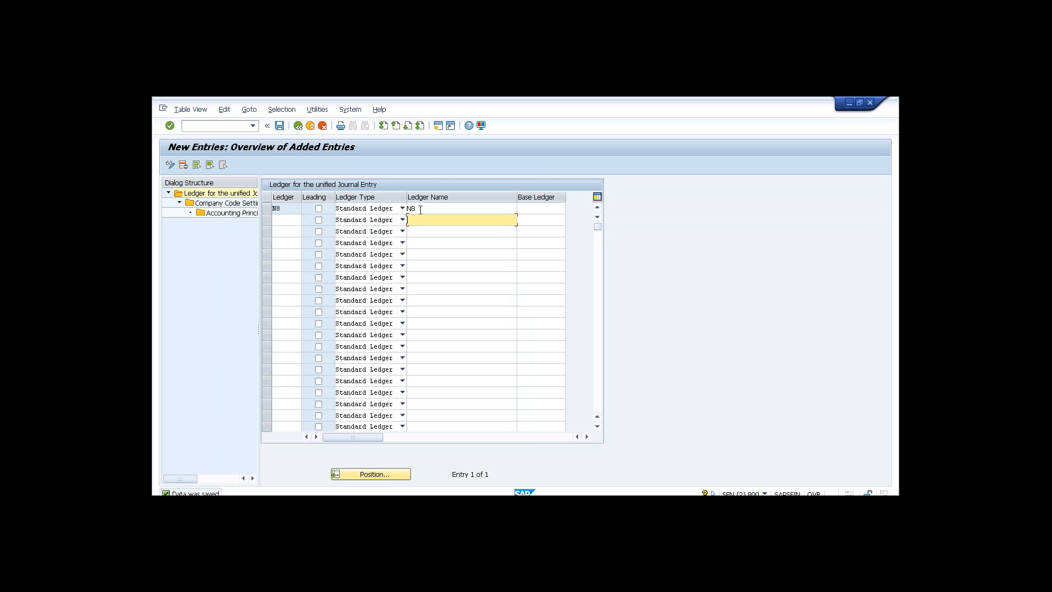
click(420, 209)
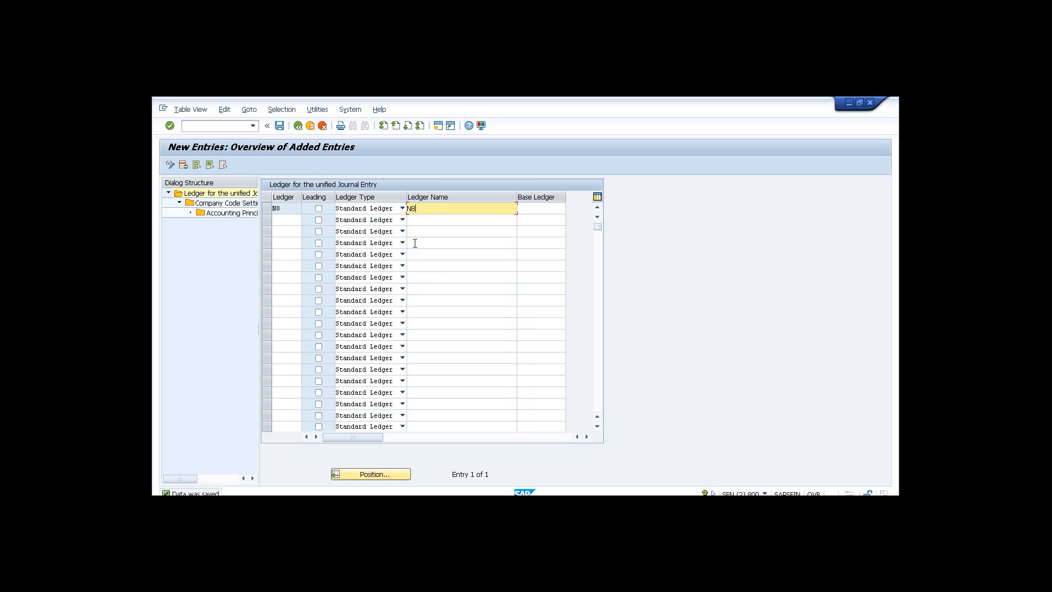
Exit the new ledger entries and open Asset Explorer with transaction aw01n
click(312, 129)
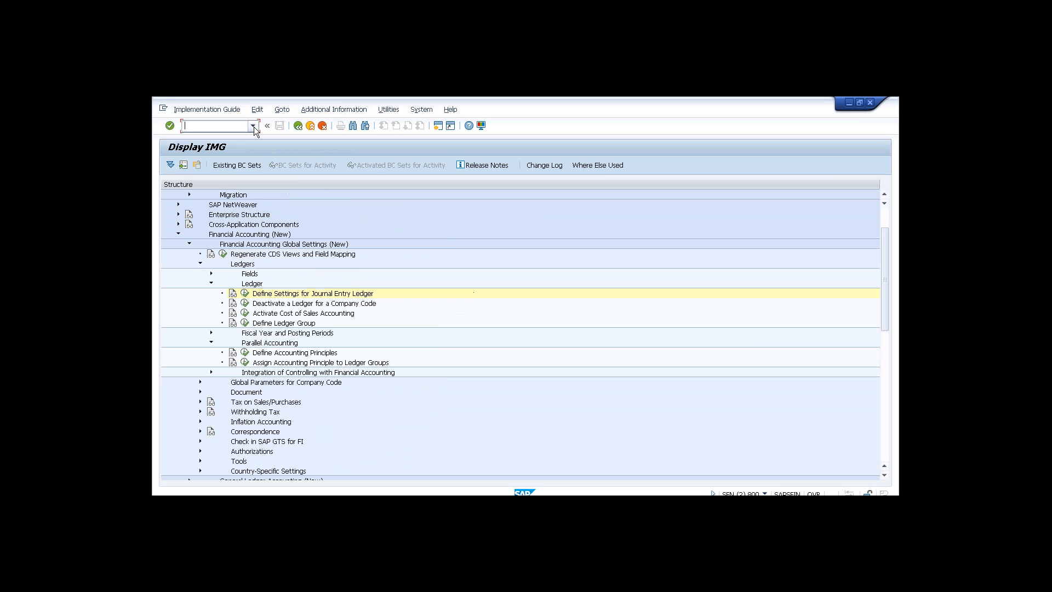
click(253, 126)
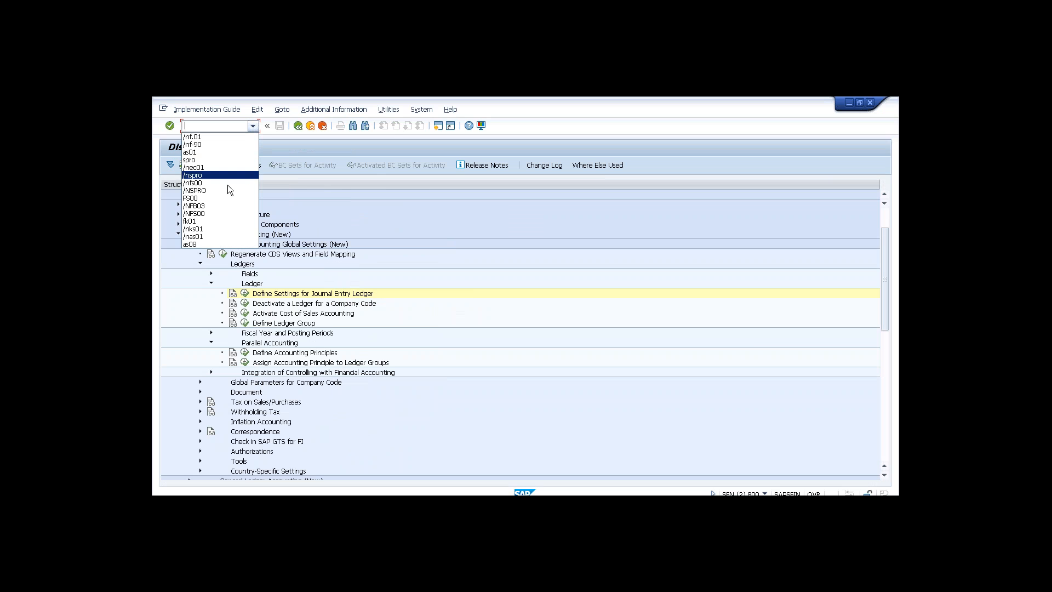
click(214, 127)
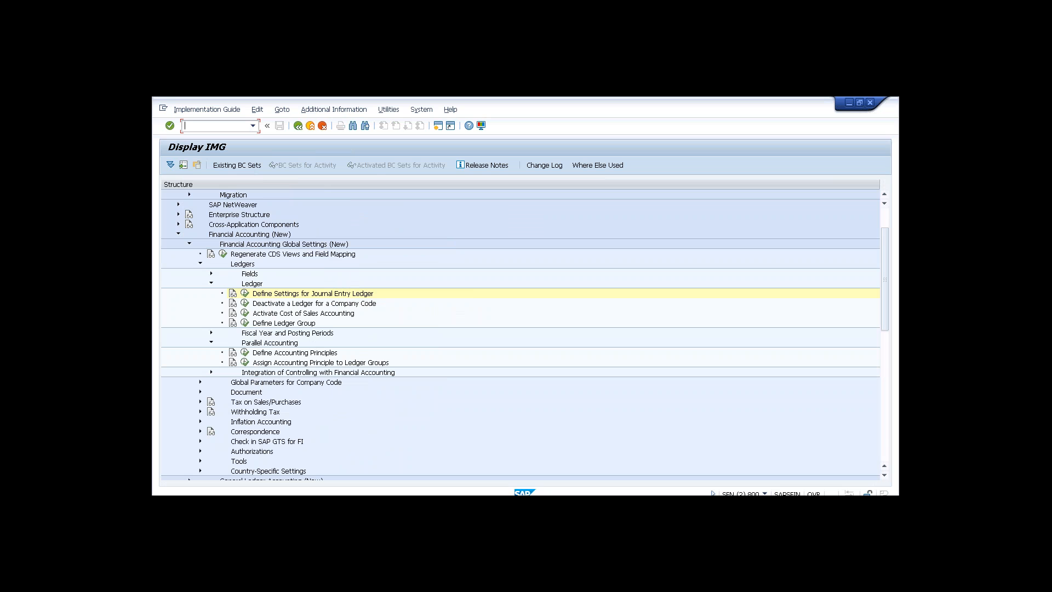
text(aw01n)
key(Return)
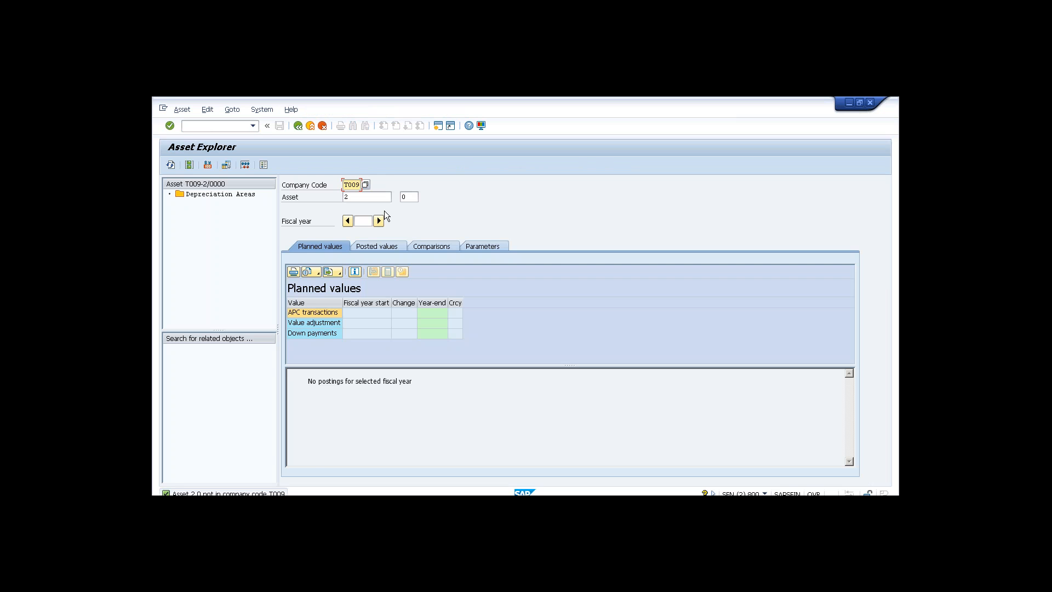
Choose company code T015 from the list of company codes and display the values of asset 2
click(366, 184)
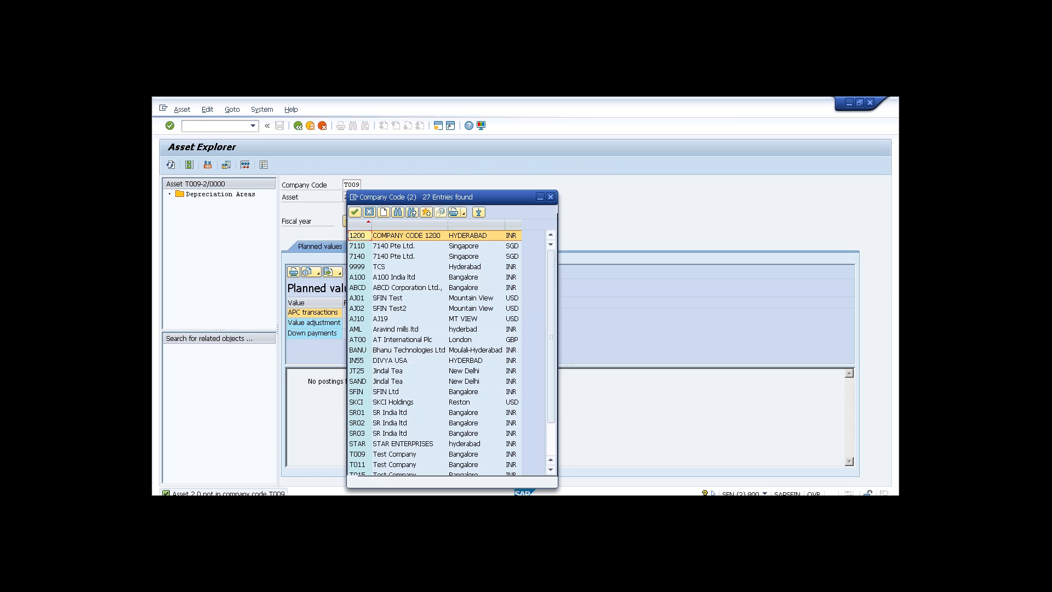
click(547, 430)
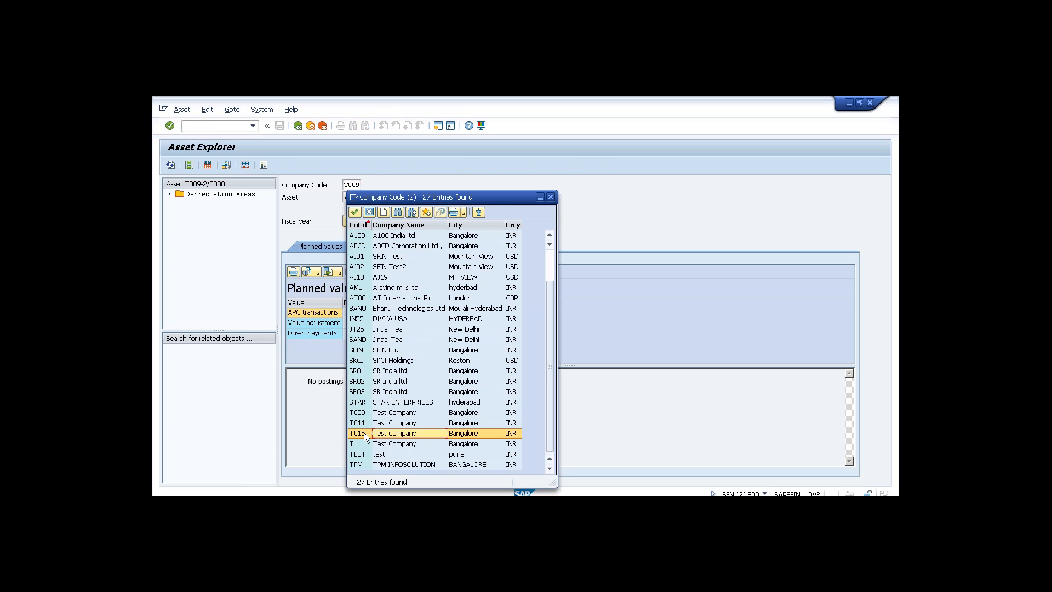
double_click(364, 433)
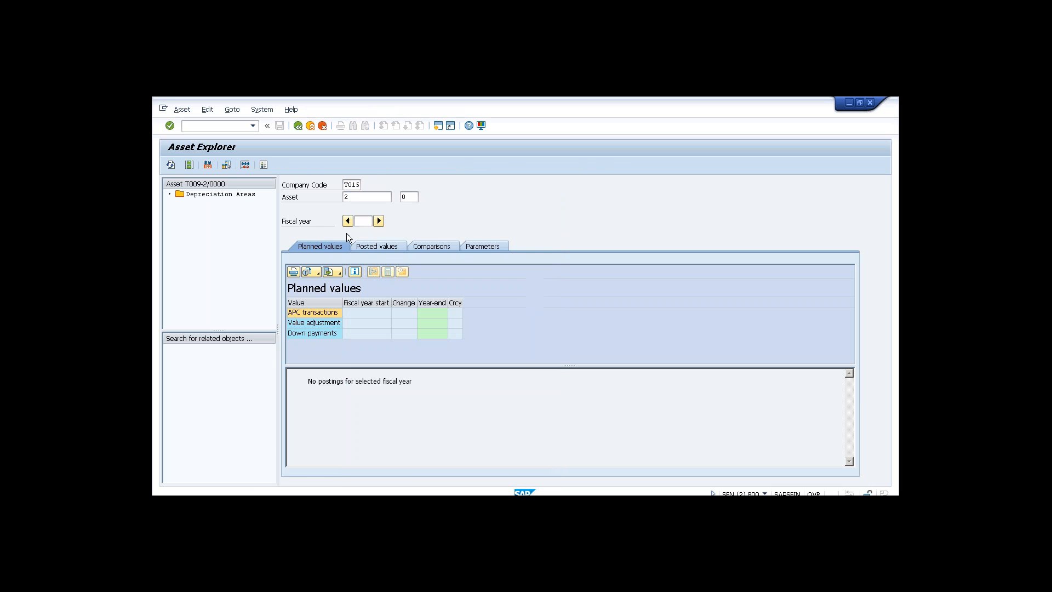
click(357, 196)
key(Return)
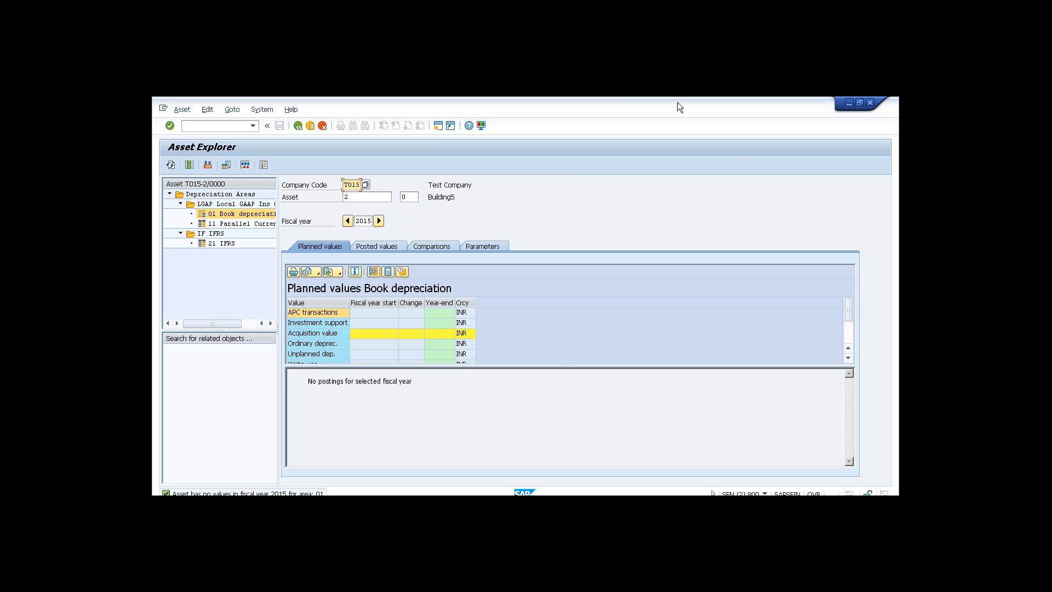
mouse_move(669, 97)
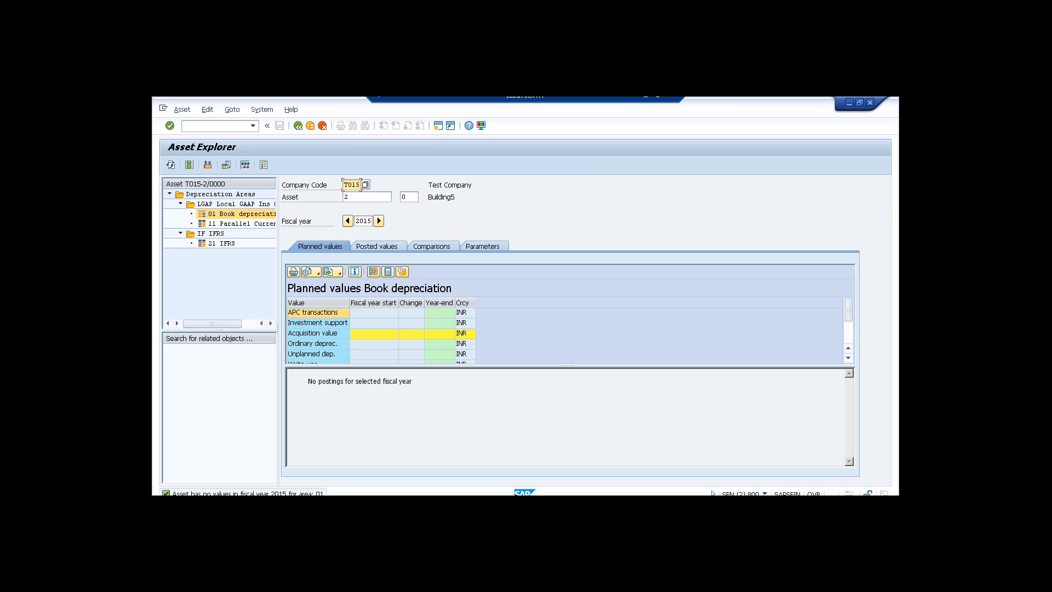
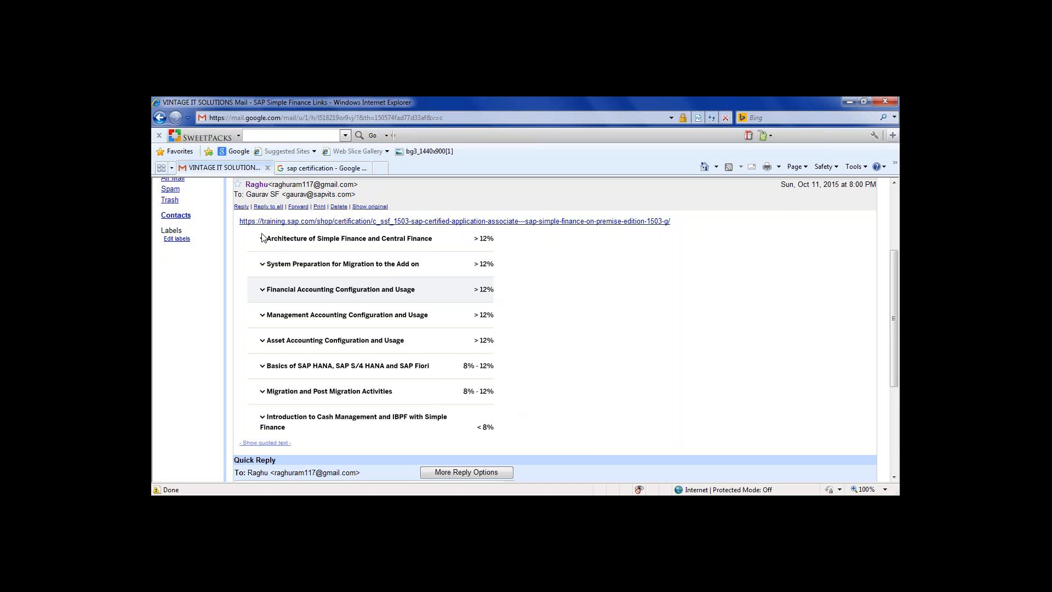
Examine the certification topic areas and their percentage weightings in the SAP Simple Finance Links e-mail
scroll(262, 238, up, 3)
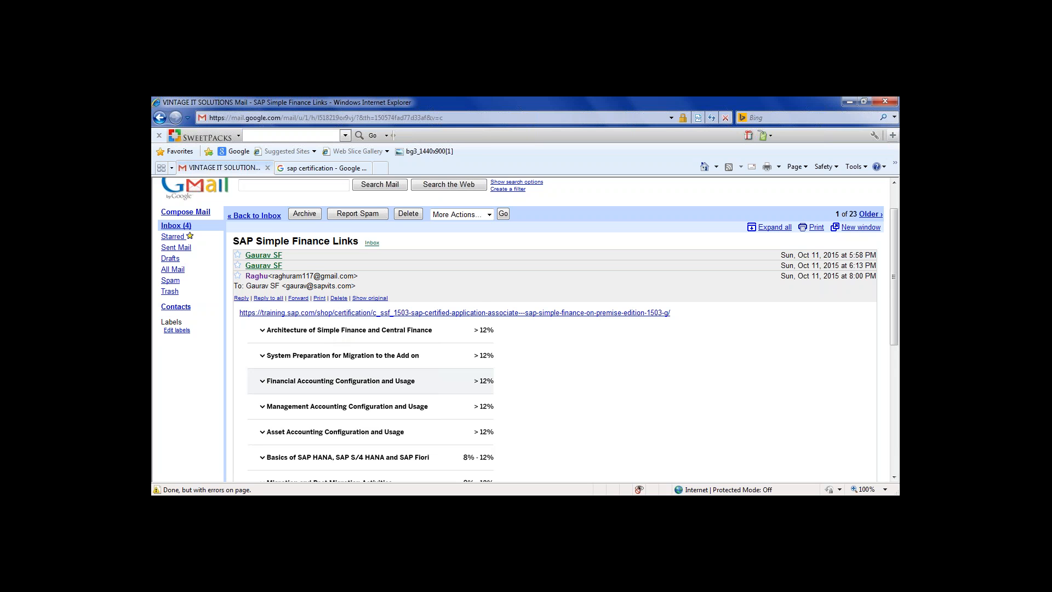
scroll(466, 354, down, 1)
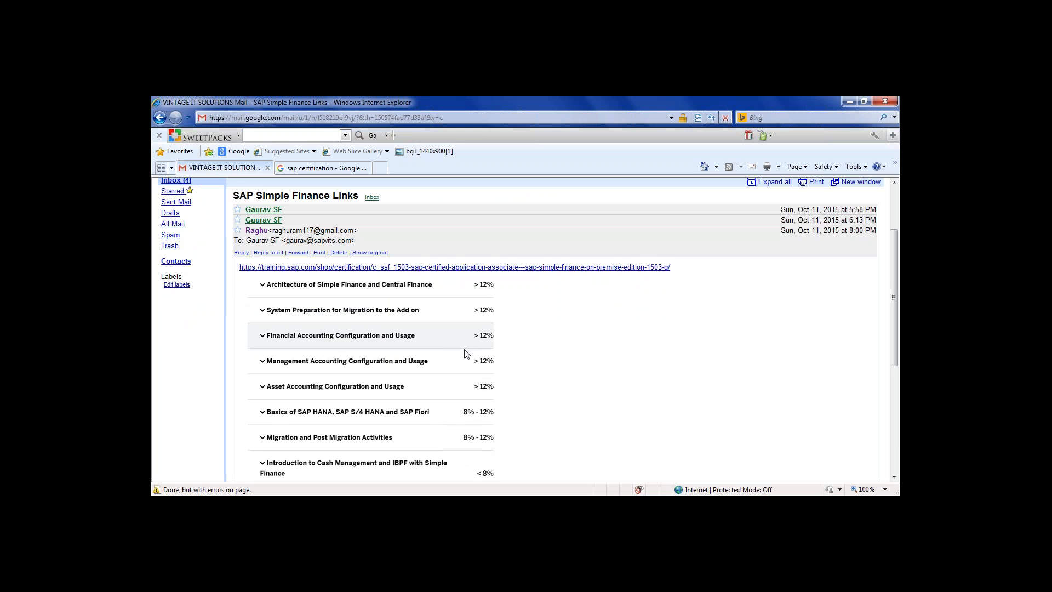
scroll(466, 354, down, 1)
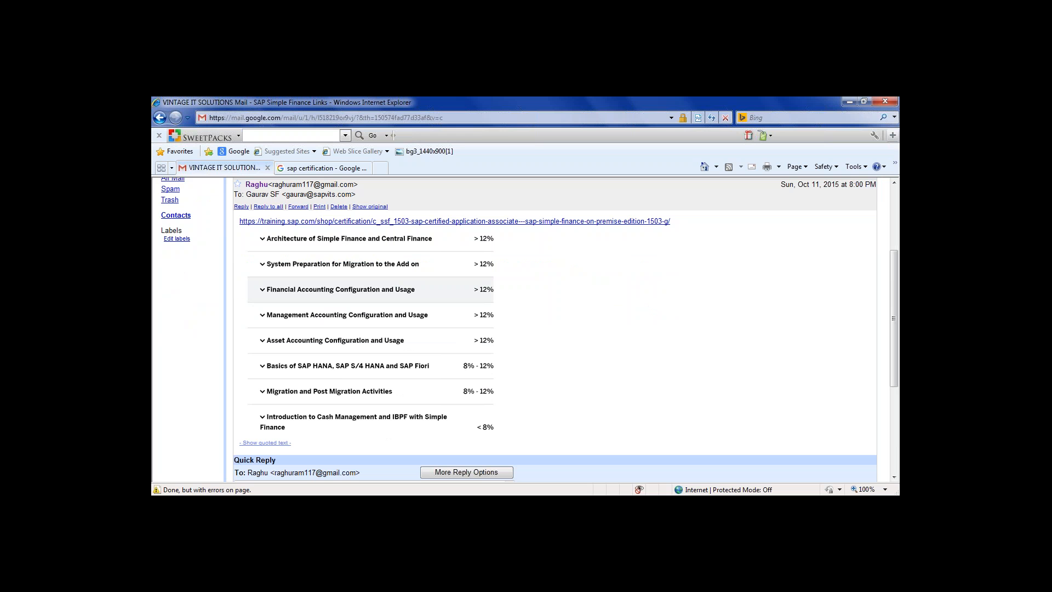
click(895, 240)
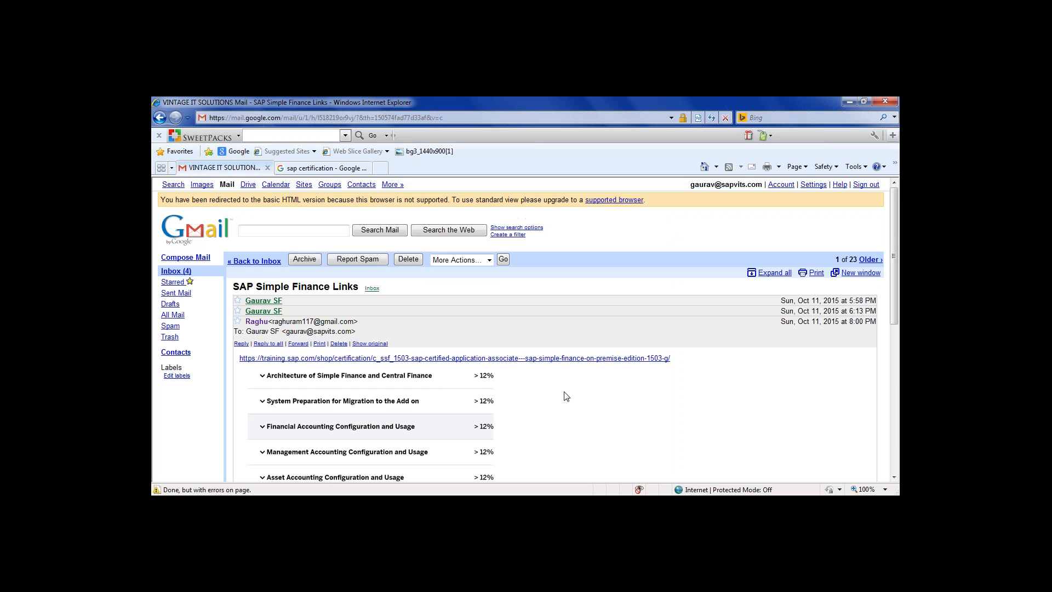
scroll(565, 396, down, 1)
scroll(566, 396, down, 2)
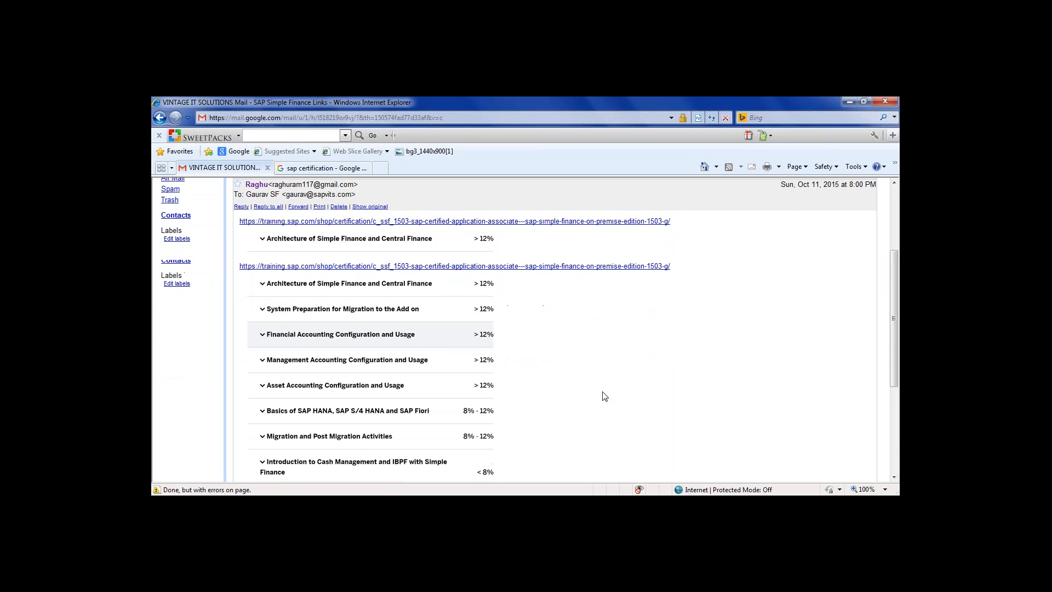